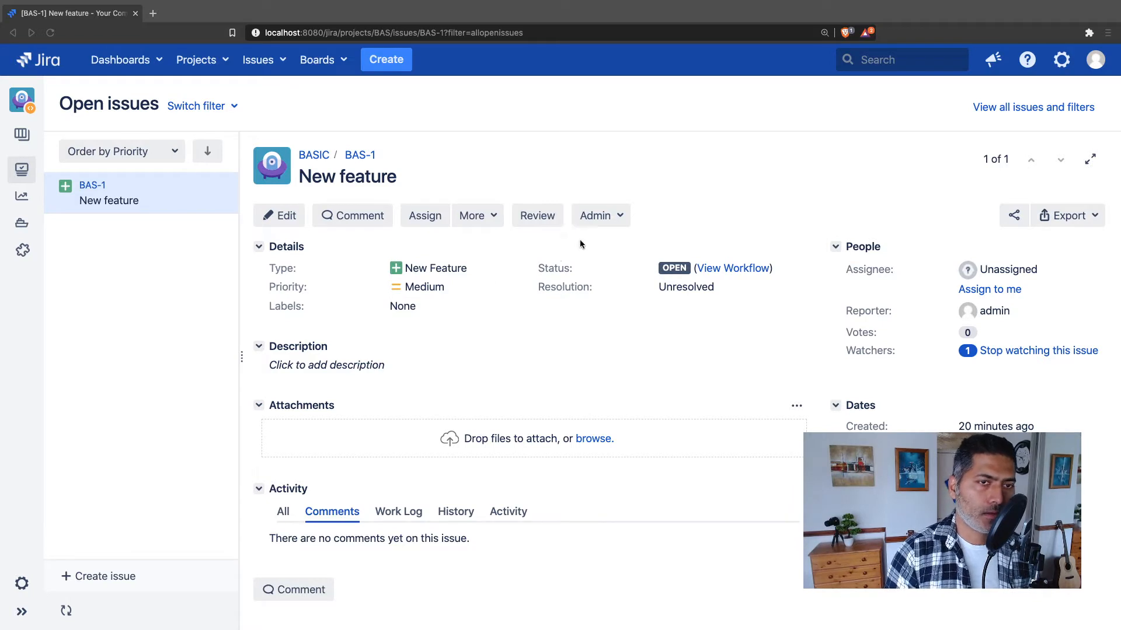
Step: Examine the BAS-1 issue's Approval Workflow diagram, including the transitions around Open, In Review and Release, and close it
{"action": "left_click", "coordinate": [647, 176]}
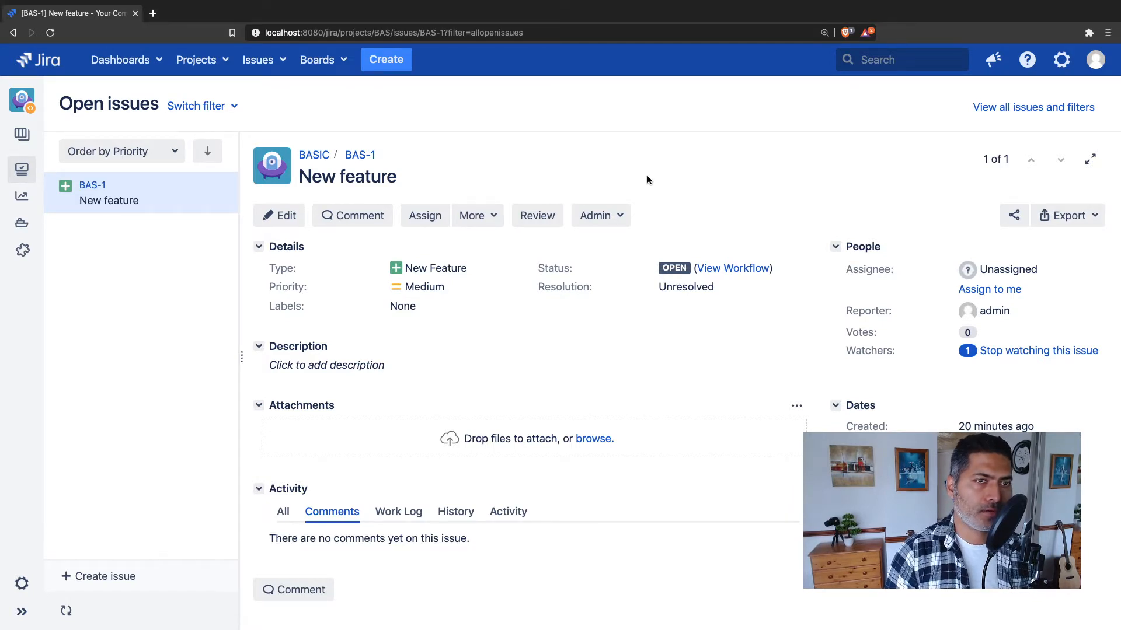
{"action": "left_click", "coordinate": [722, 269]}
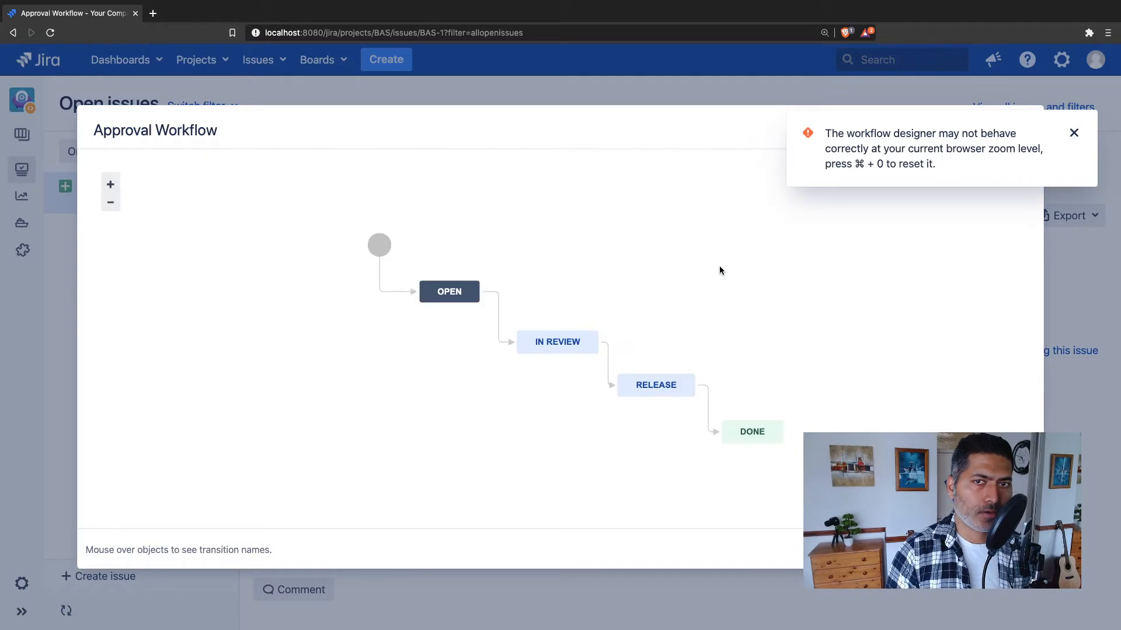
{"action": "left_click_drag", "start_coordinate": [826, 327], "coordinate": [726, 292]}
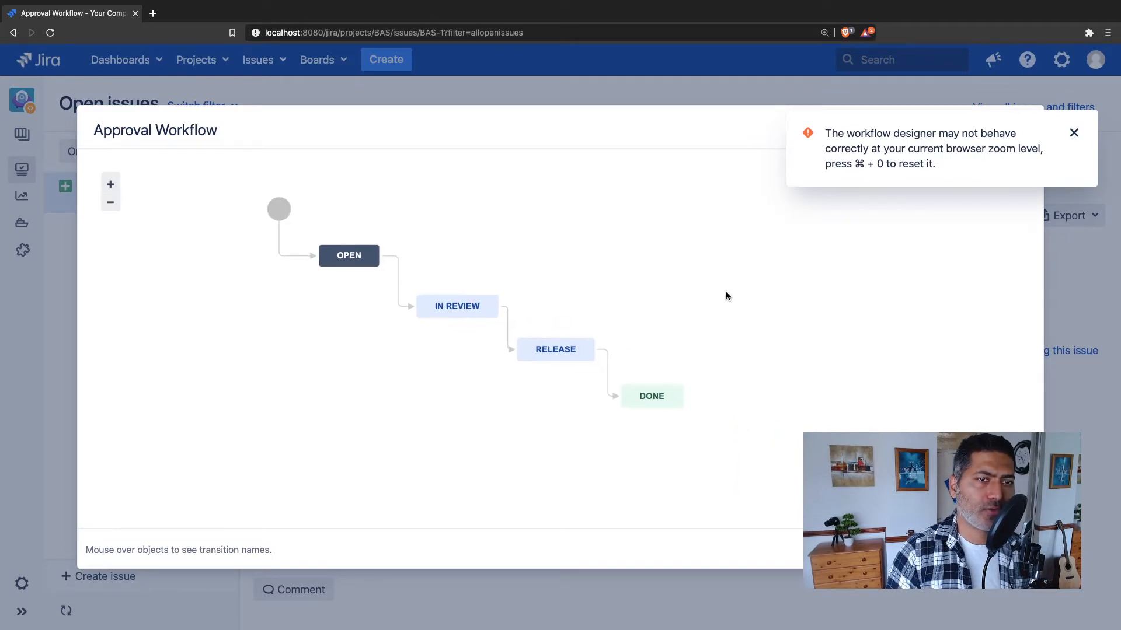
{"action": "left_click", "coordinate": [110, 184]}
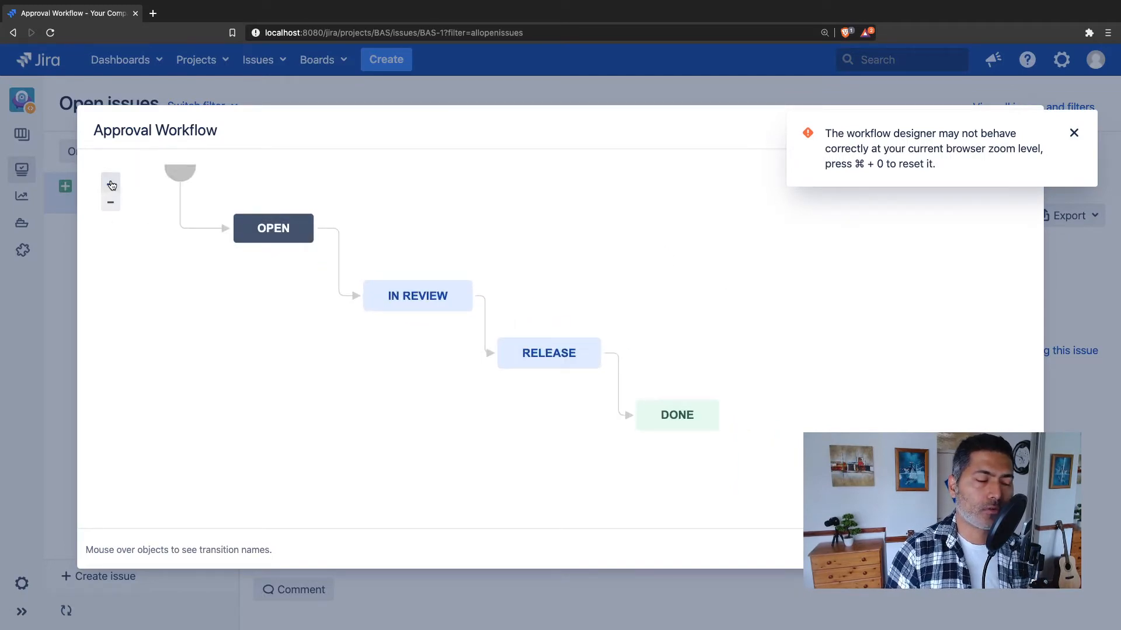
{"action": "left_click_drag", "start_coordinate": [328, 343], "coordinate": [334, 385]}
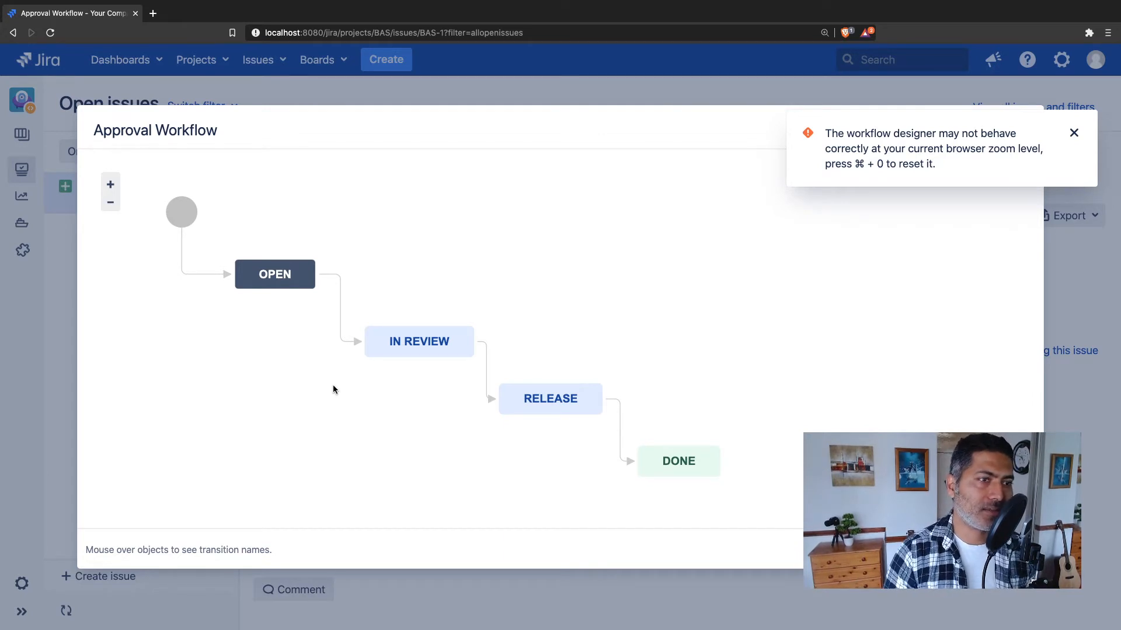
{"action": "left_click_drag", "start_coordinate": [332, 386], "coordinate": [335, 370]}
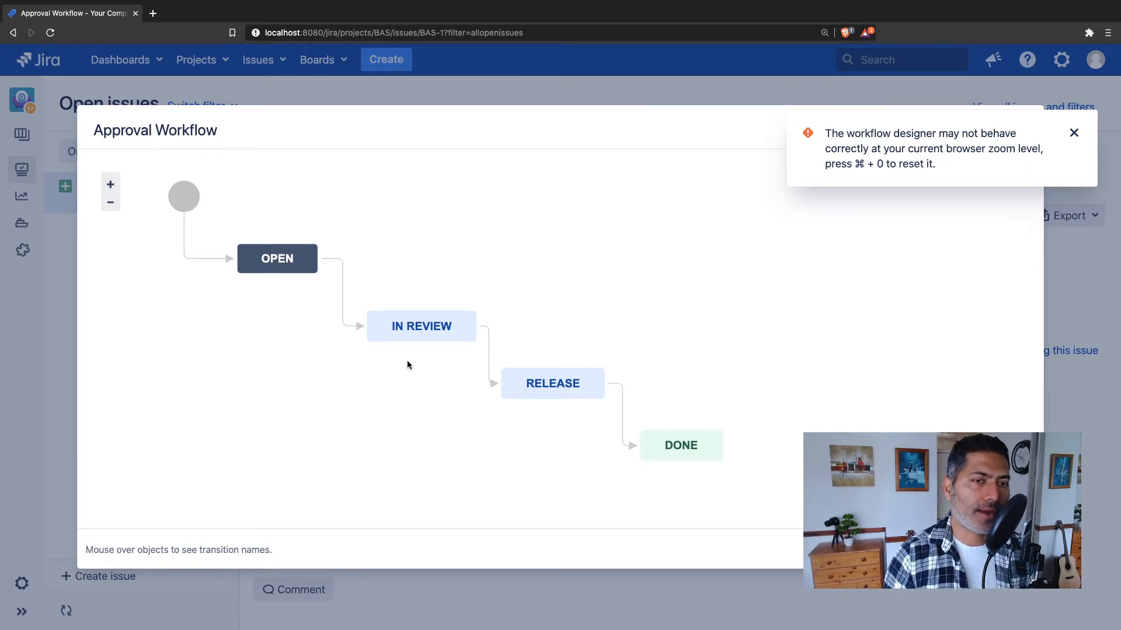
{"action": "mouse_move", "coordinate": [291, 259]}
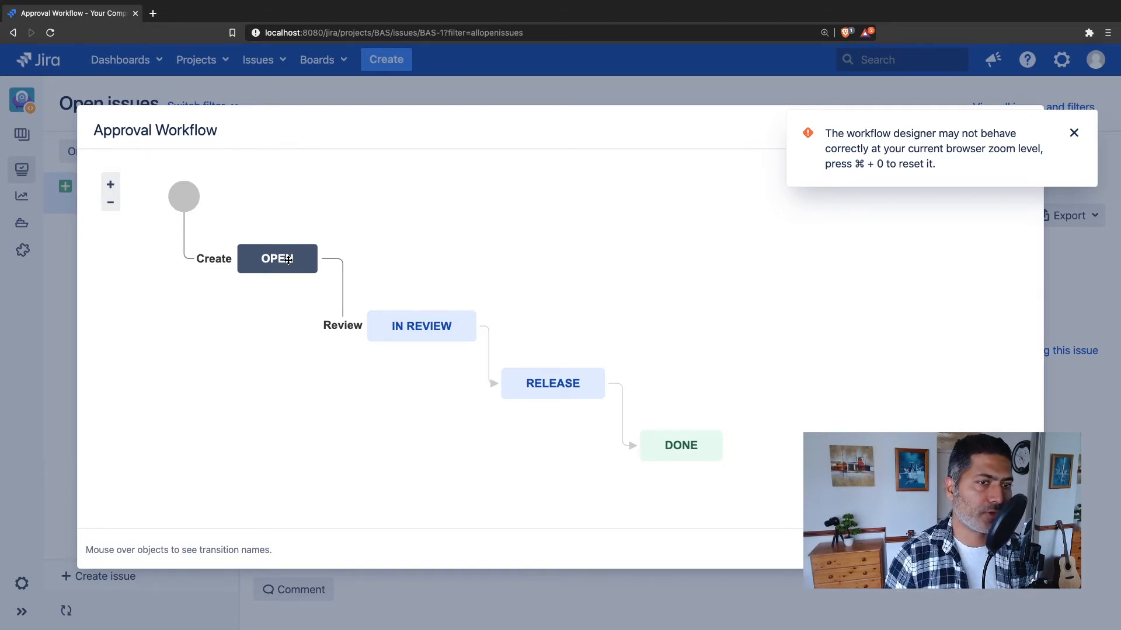
{"action": "mouse_move", "coordinate": [438, 337]}
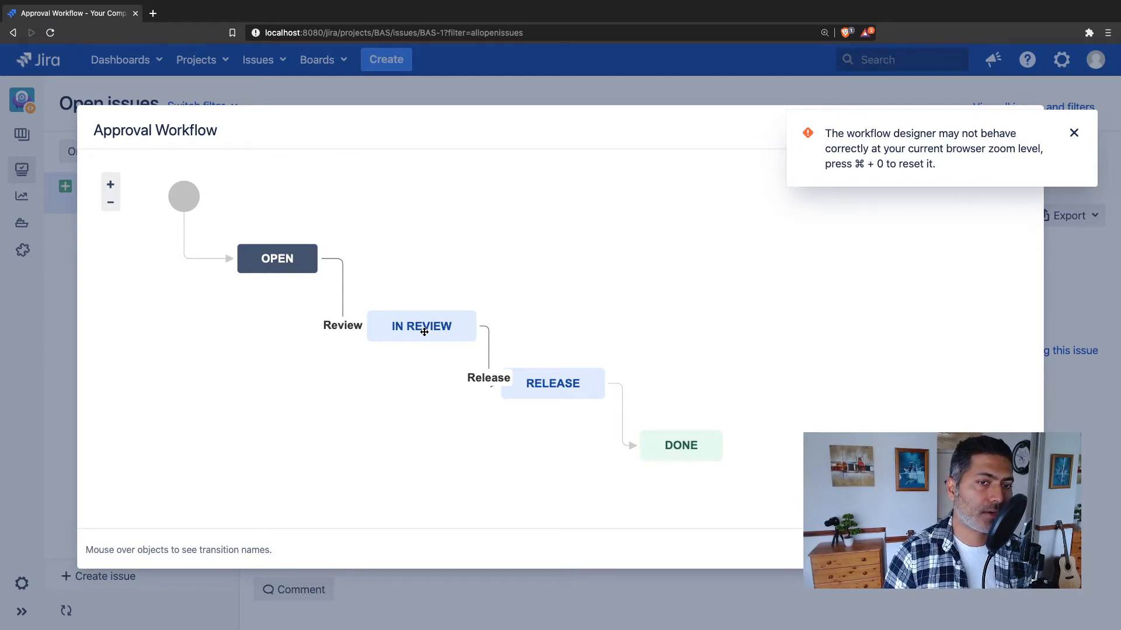
{"action": "mouse_move", "coordinate": [557, 392]}
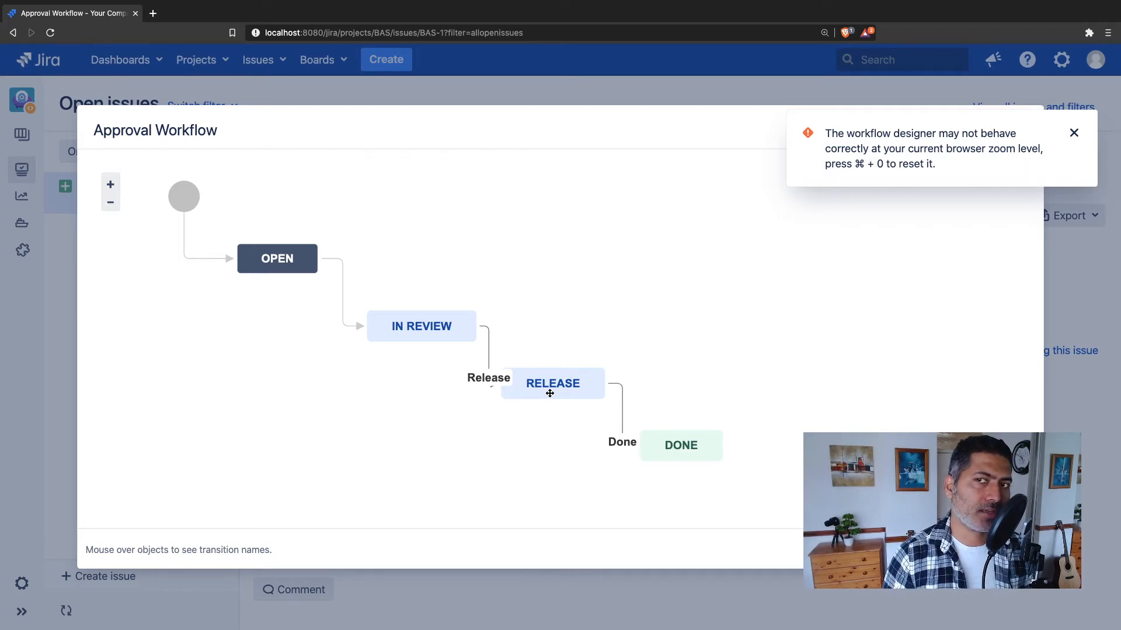
{"action": "left_click", "coordinate": [1073, 133]}
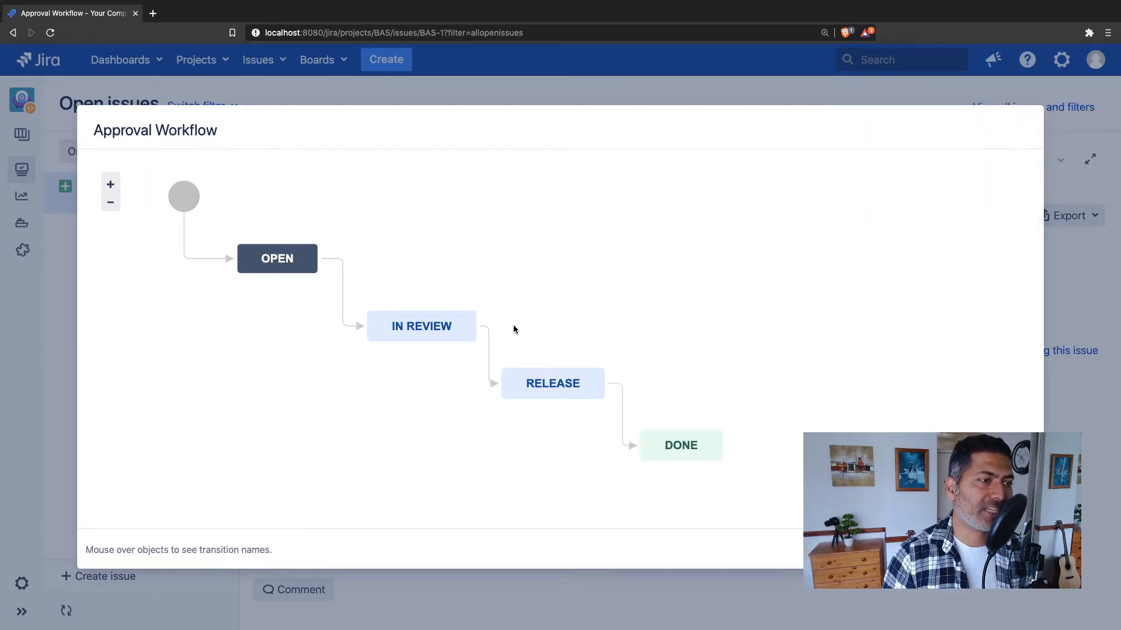
{"action": "mouse_move", "coordinate": [481, 333]}
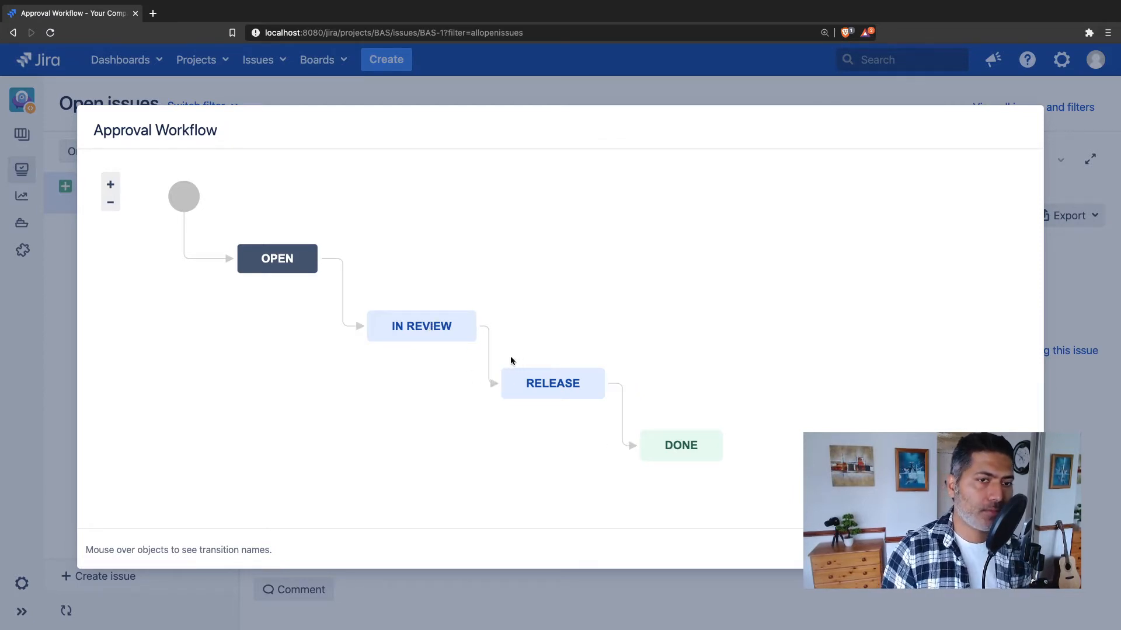
{"action": "key", "text": "Escape"}
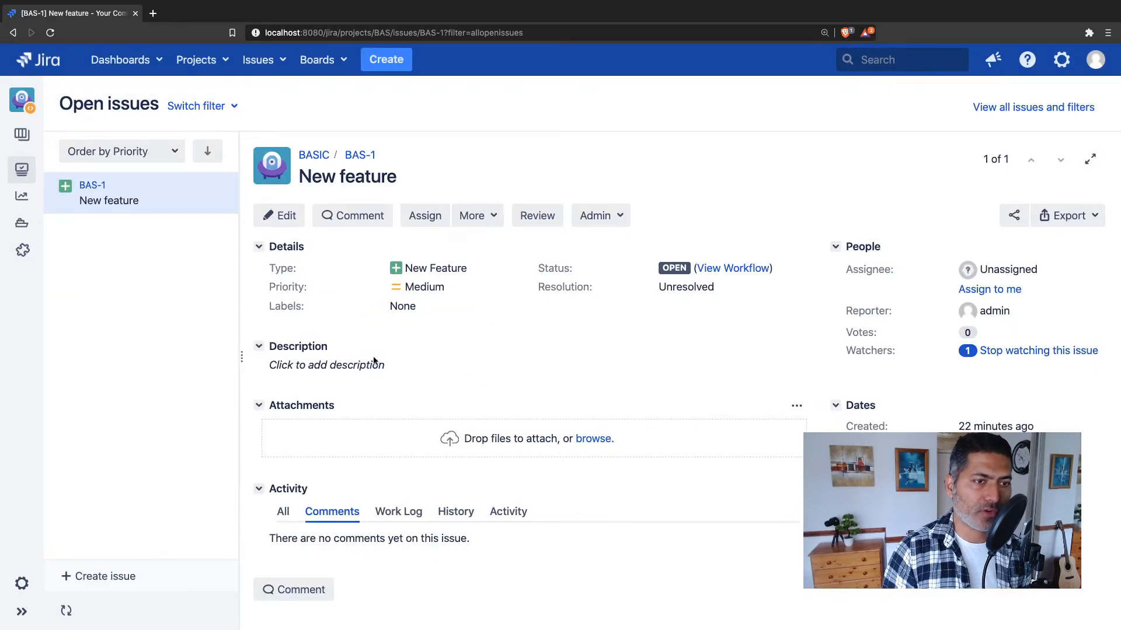
Step: Open the BASIC project's Approval Workflow for editing from the project settings and show it as a diagram
{"action": "left_click", "coordinate": [22, 584]}
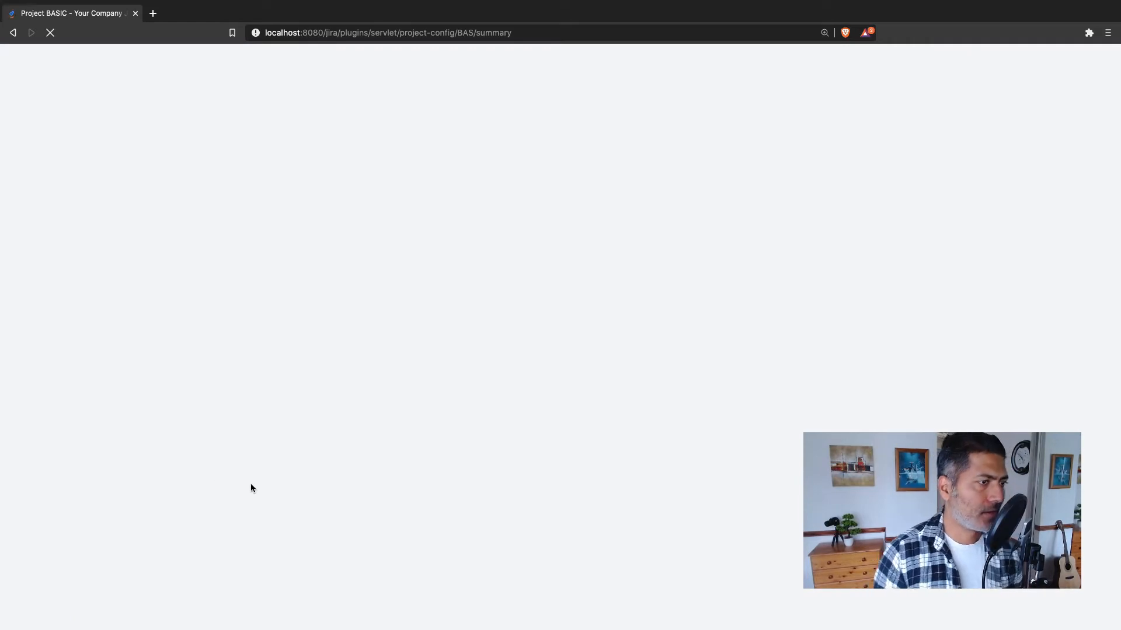
{"action": "scroll", "coordinate": [395, 455], "scroll_direction": "down", "scroll_amount": 6}
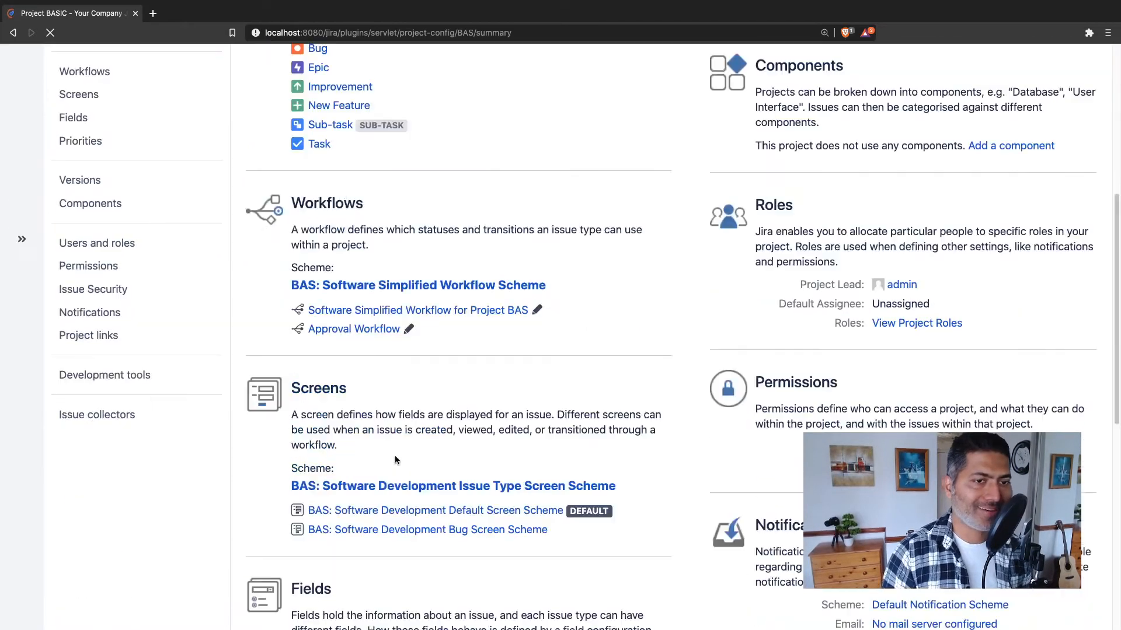
{"action": "scroll", "coordinate": [435, 449], "scroll_direction": "down", "scroll_amount": 2}
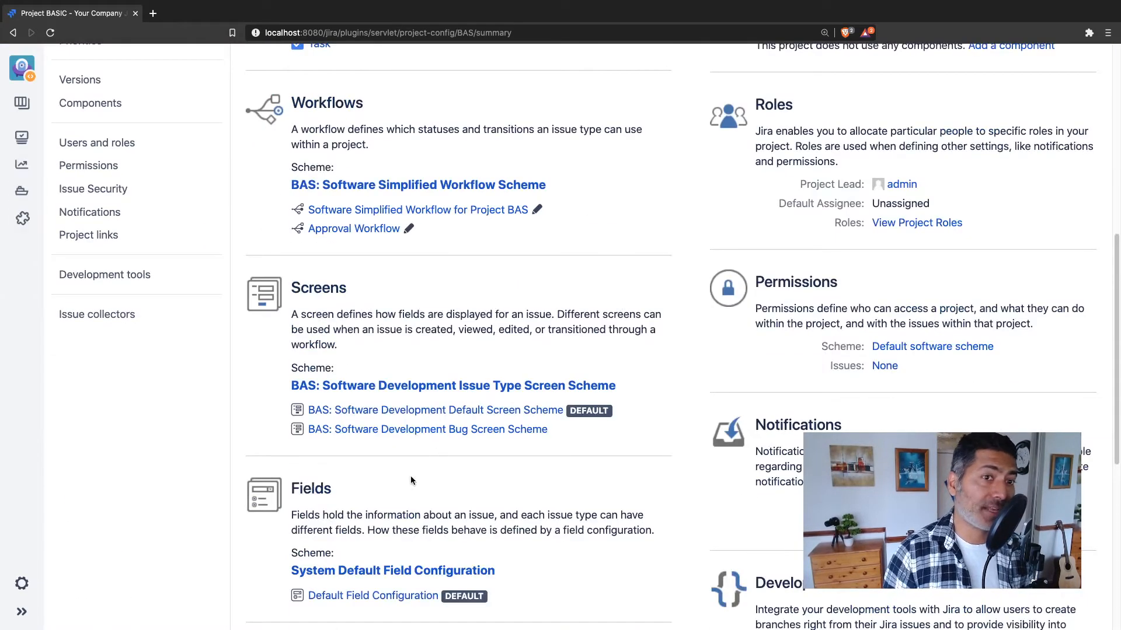
{"action": "left_click", "coordinate": [410, 228]}
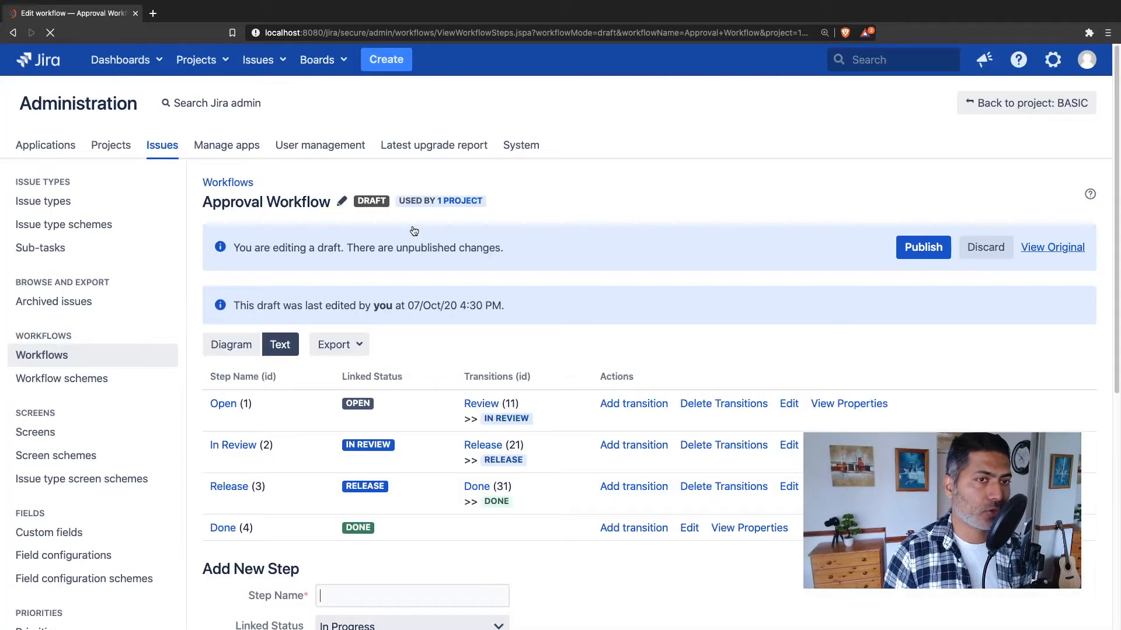
{"action": "left_click", "coordinate": [218, 345]}
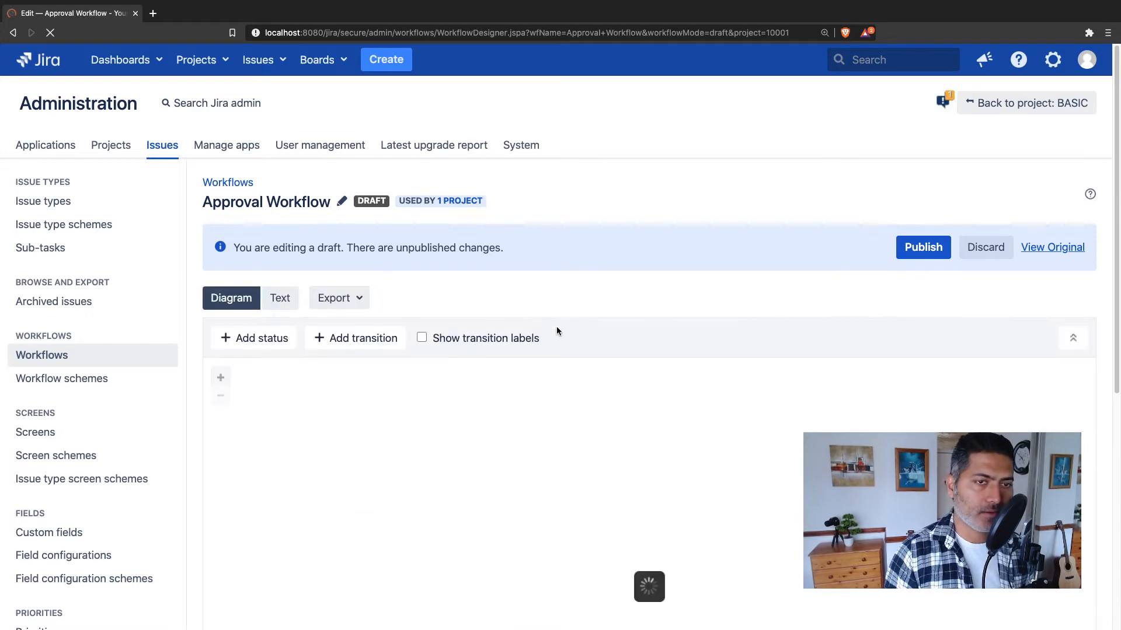
Step: Add a transition named "Approve" that loops from the In Review status back to In Review, with no screen
{"action": "scroll", "coordinate": [582, 313], "scroll_direction": "down", "scroll_amount": 5}
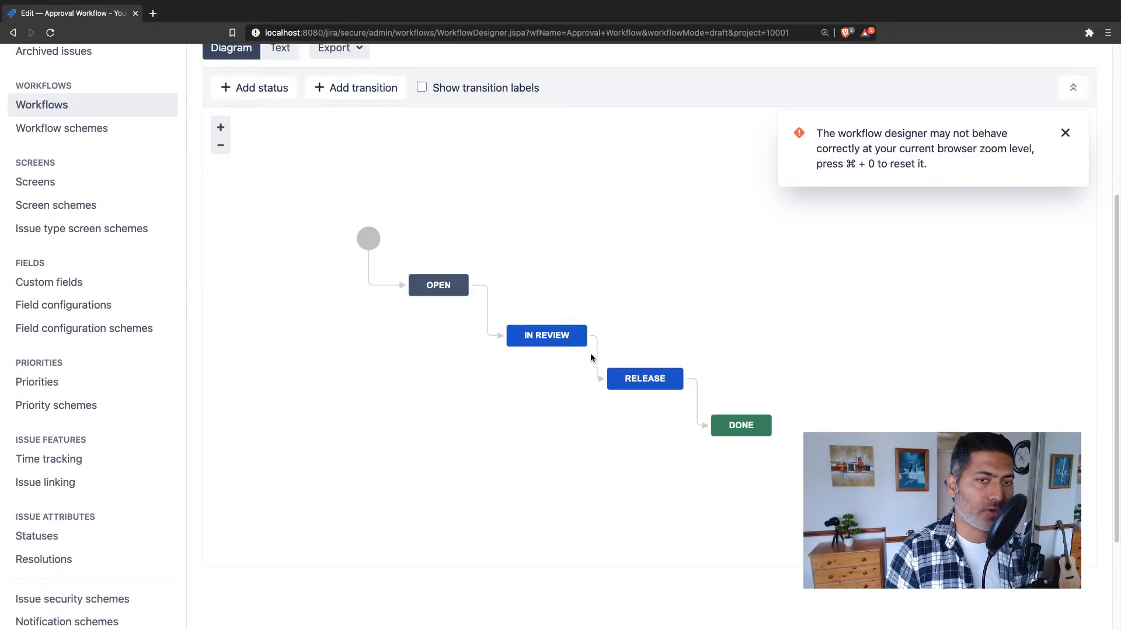
{"action": "left_click", "coordinate": [541, 341]}
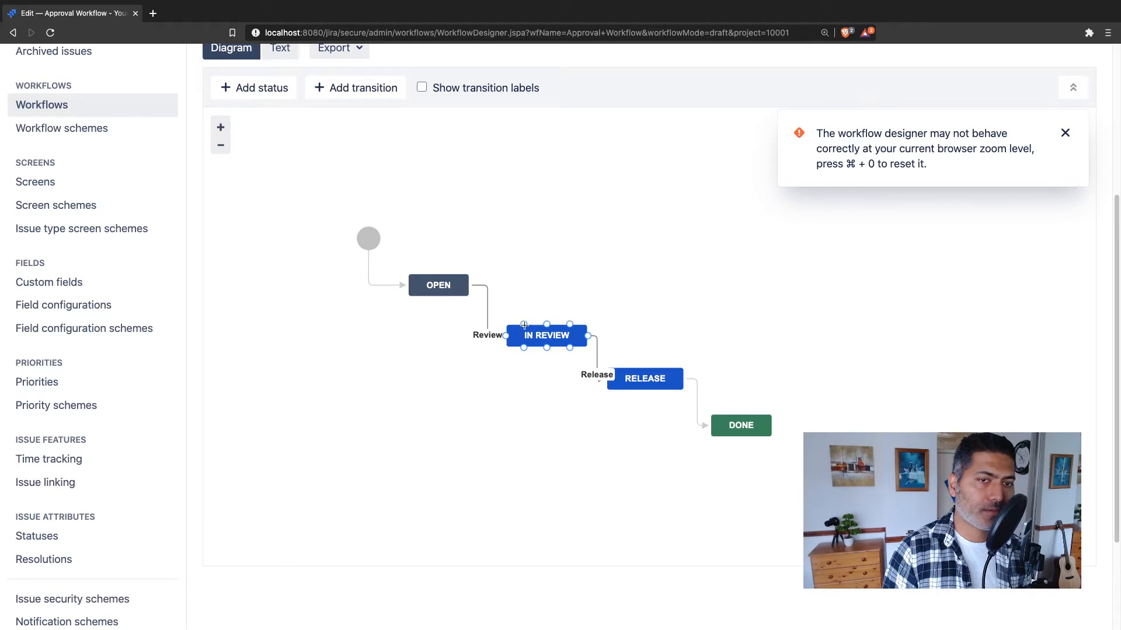
{"action": "left_click_drag", "start_coordinate": [523, 324], "coordinate": [569, 325]}
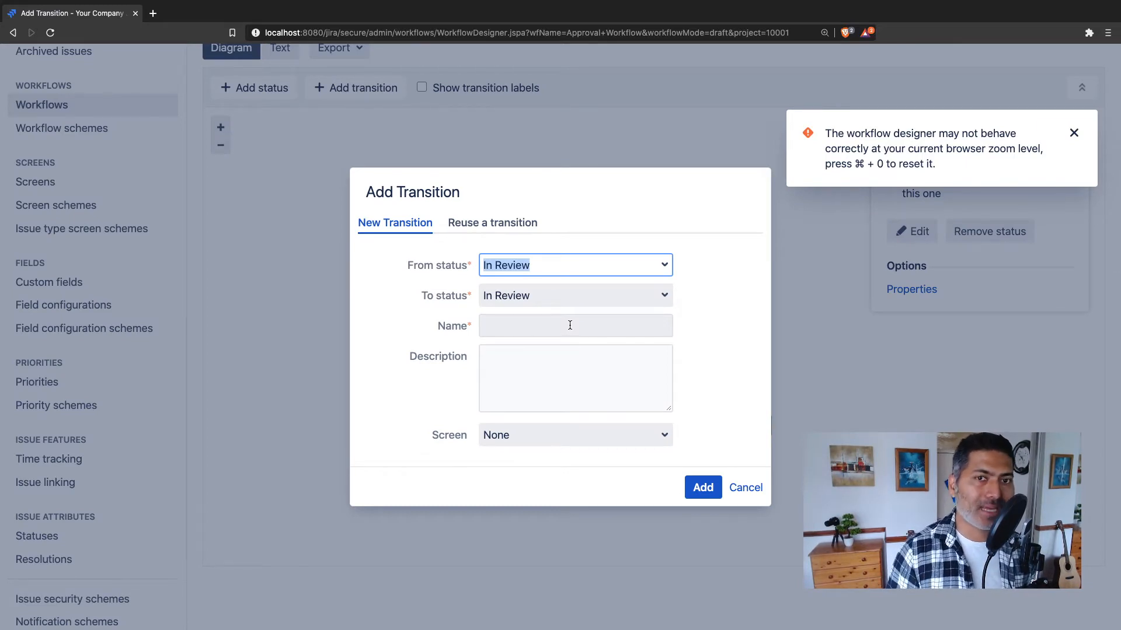
{"action": "left_click", "coordinate": [569, 325]}
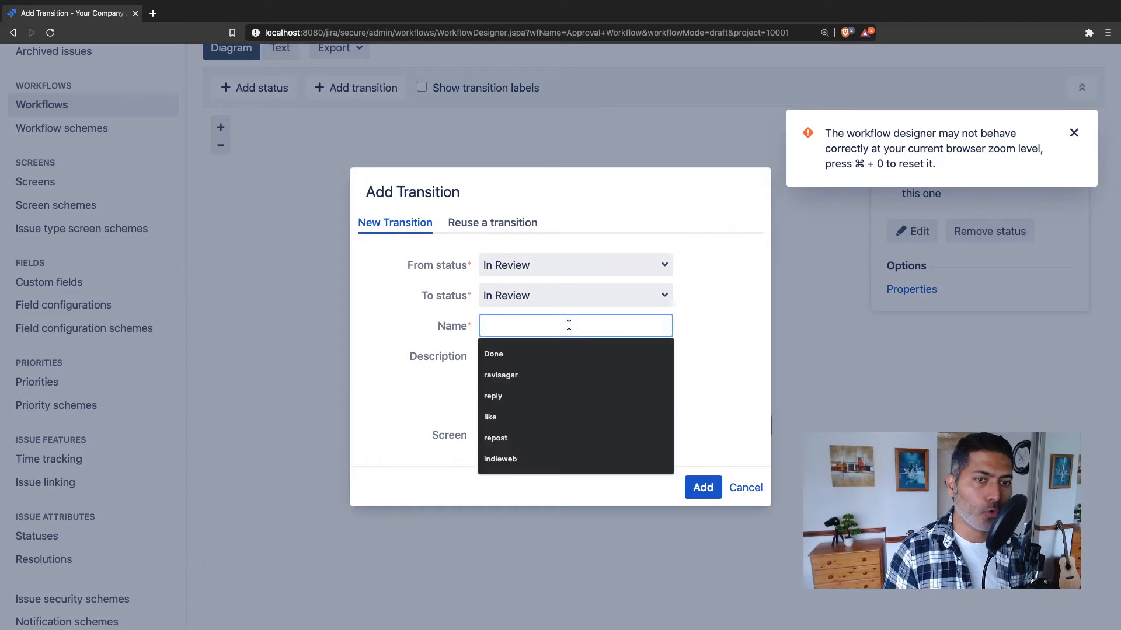
{"action": "type", "text": "Apprve"}
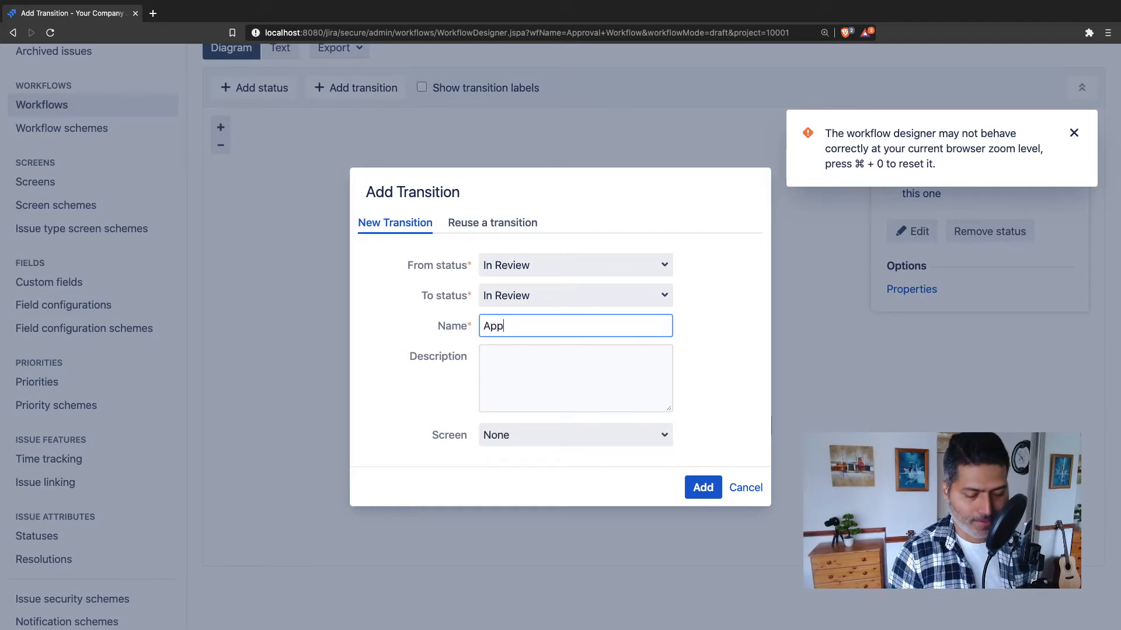
{"action": "key", "text": "BackSpace"}
{"action": "key", "text": "BackSpace"}
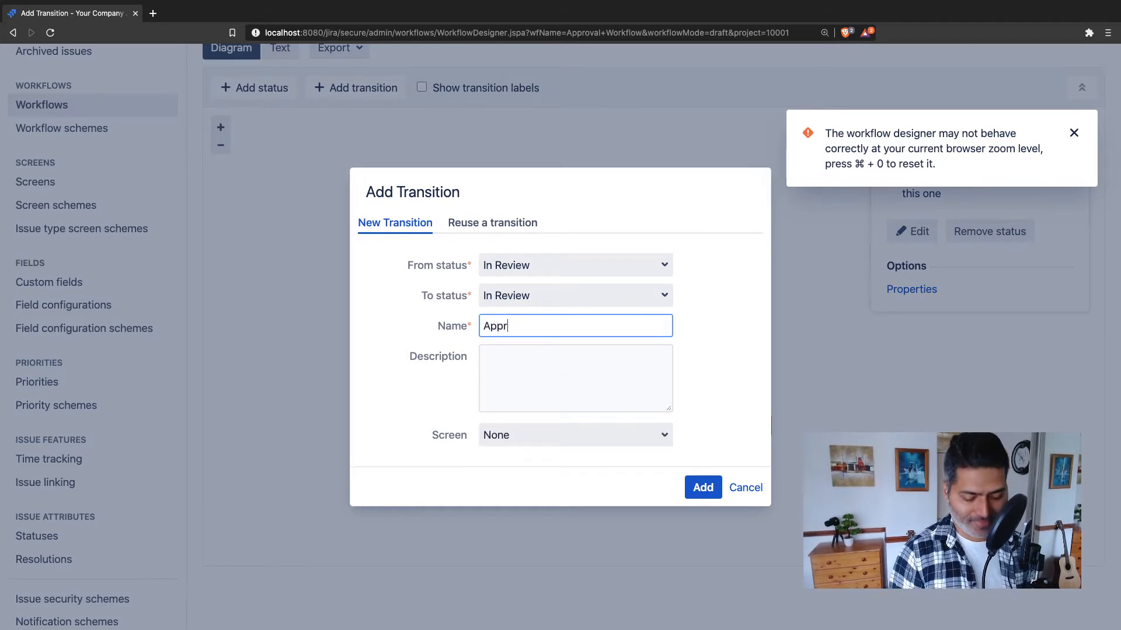
{"action": "type", "text": "ove"}
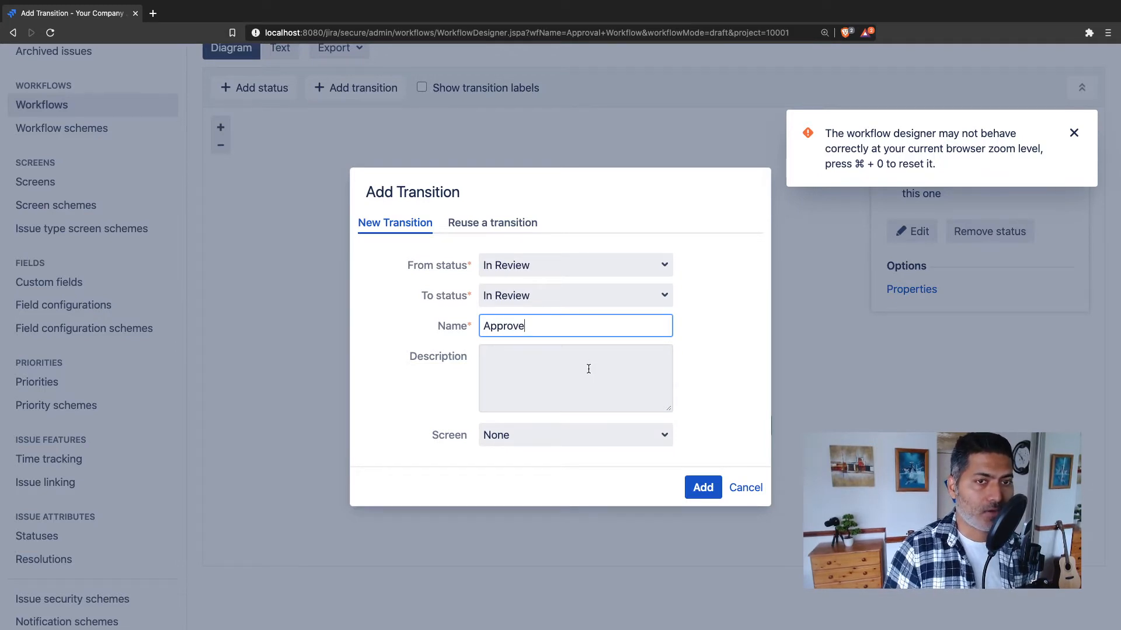
{"action": "left_click", "coordinate": [704, 492]}
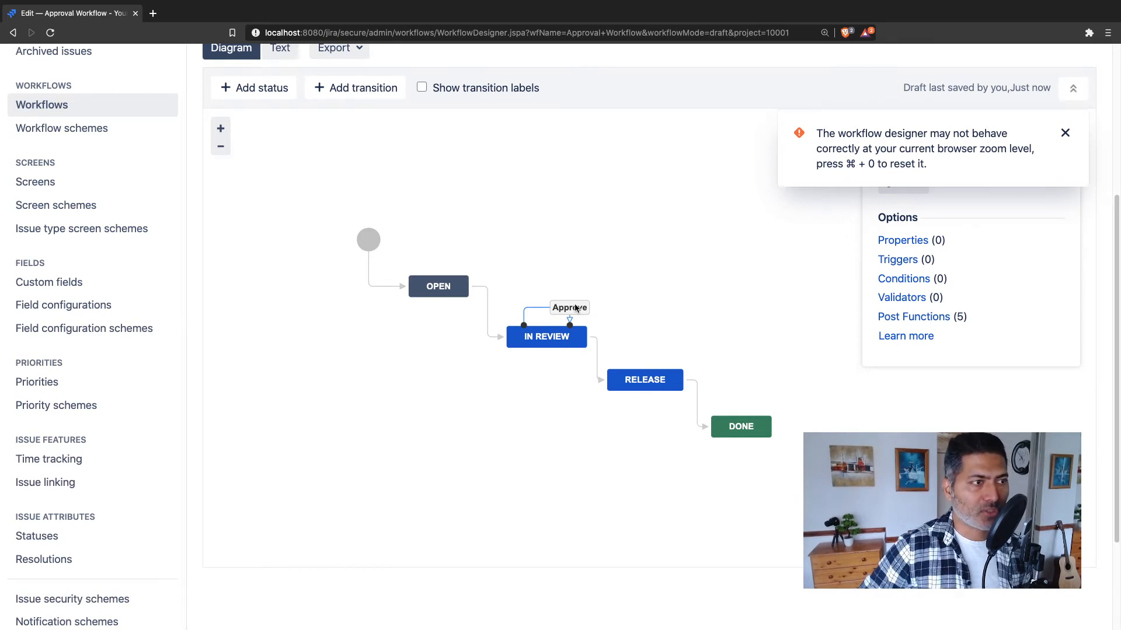
{"action": "left_click", "coordinate": [455, 287]}
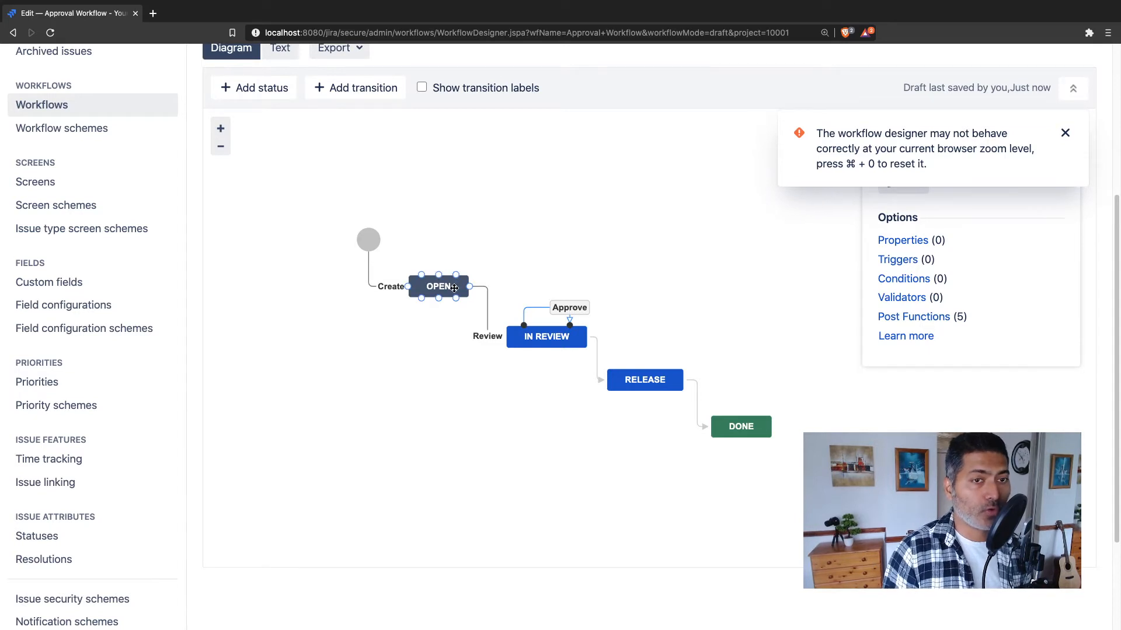
{"action": "left_click", "coordinate": [561, 345]}
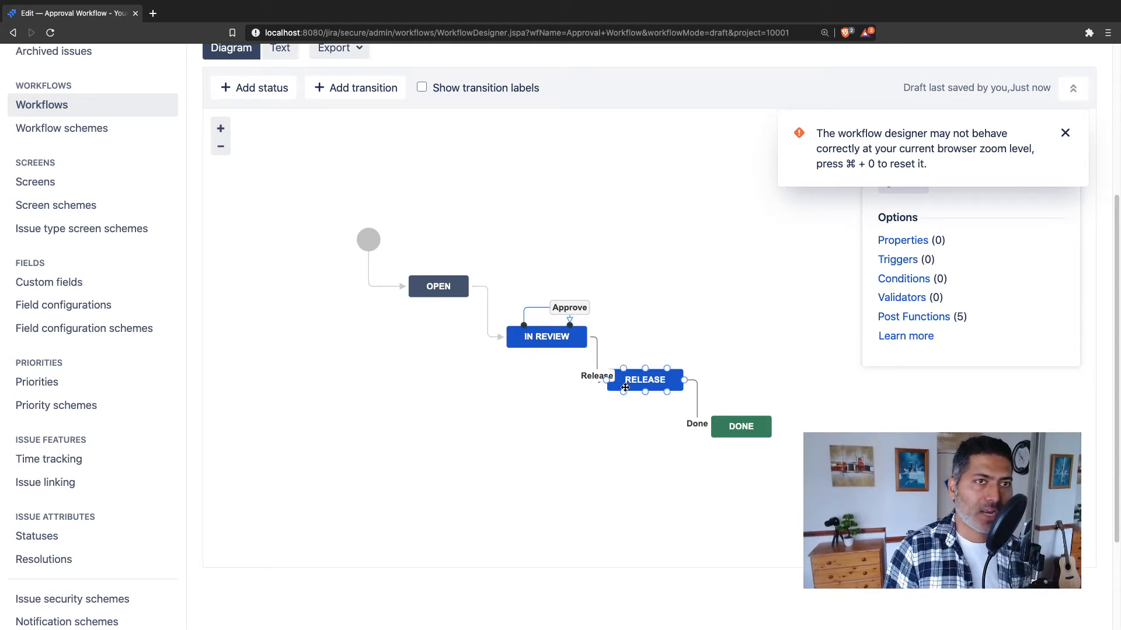
Step: Open the Custom fields administration page in a new browser tab, keeping the workflow editor open
{"action": "scroll", "coordinate": [613, 386], "scroll_direction": "up", "scroll_amount": 5}
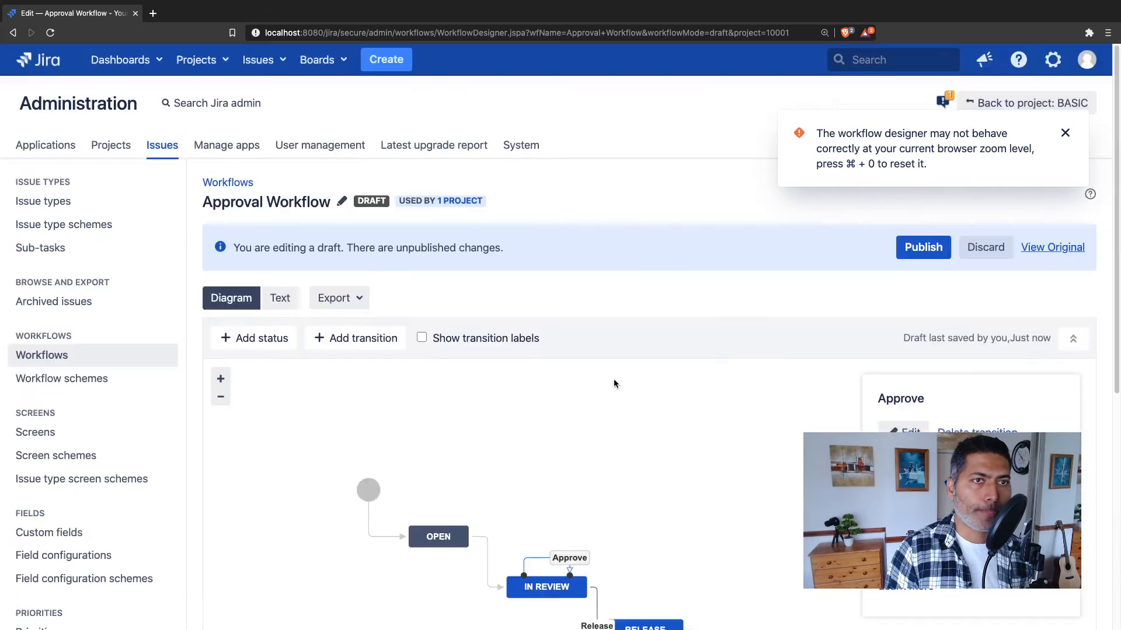
{"action": "left_click", "coordinate": [45, 68], "text": "super"}
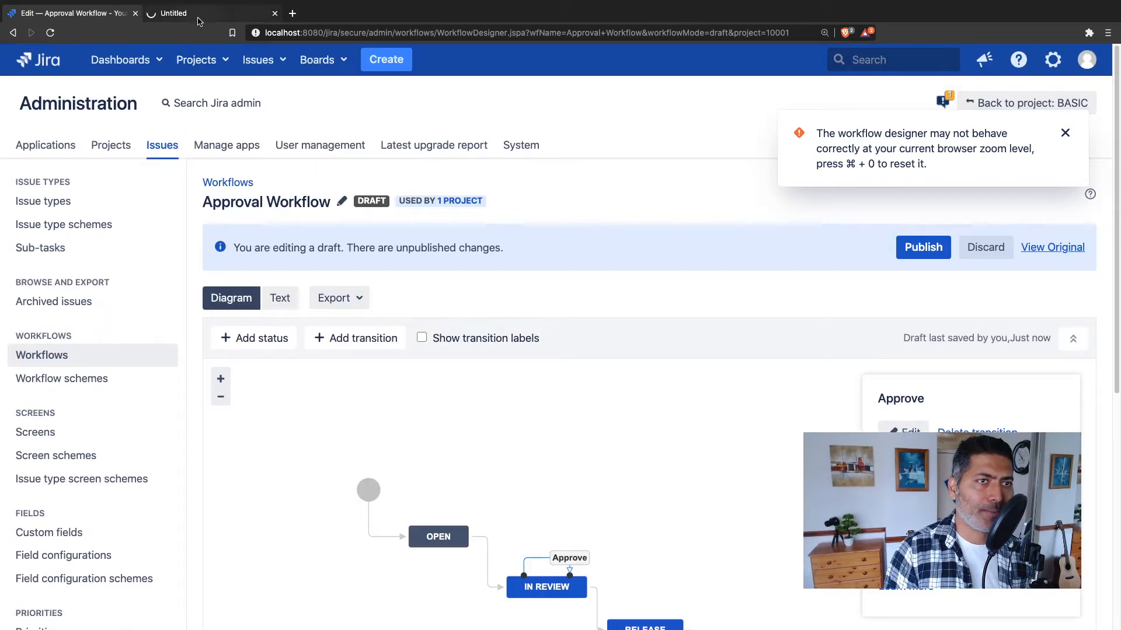
{"action": "left_click", "coordinate": [198, 18]}
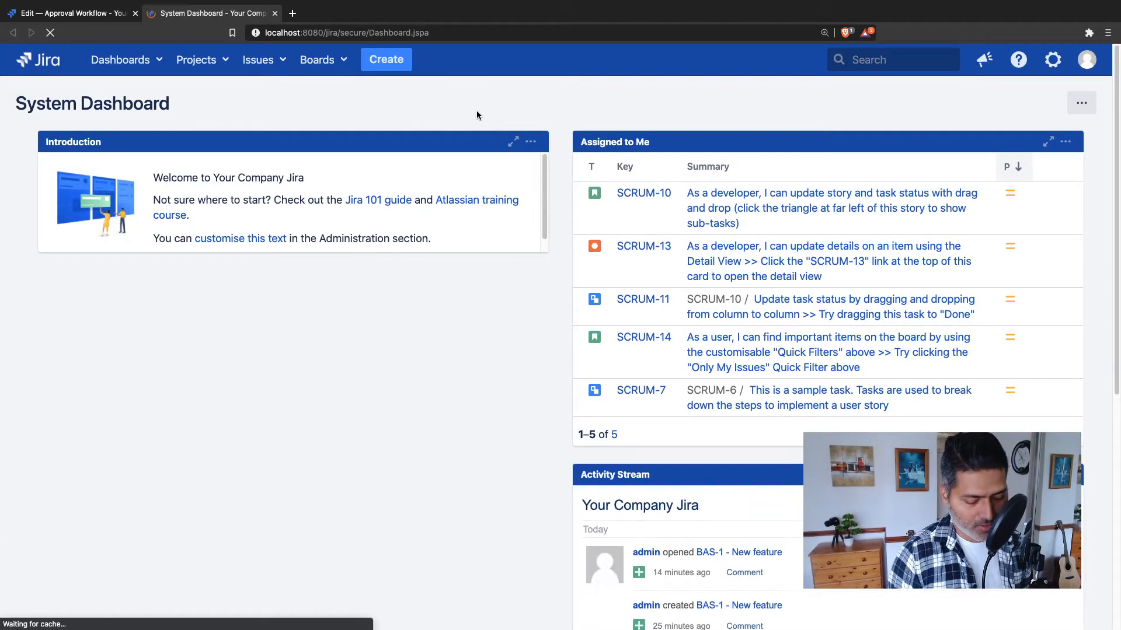
{"action": "key", "text": "period"}
{"action": "type", "text": "c"}
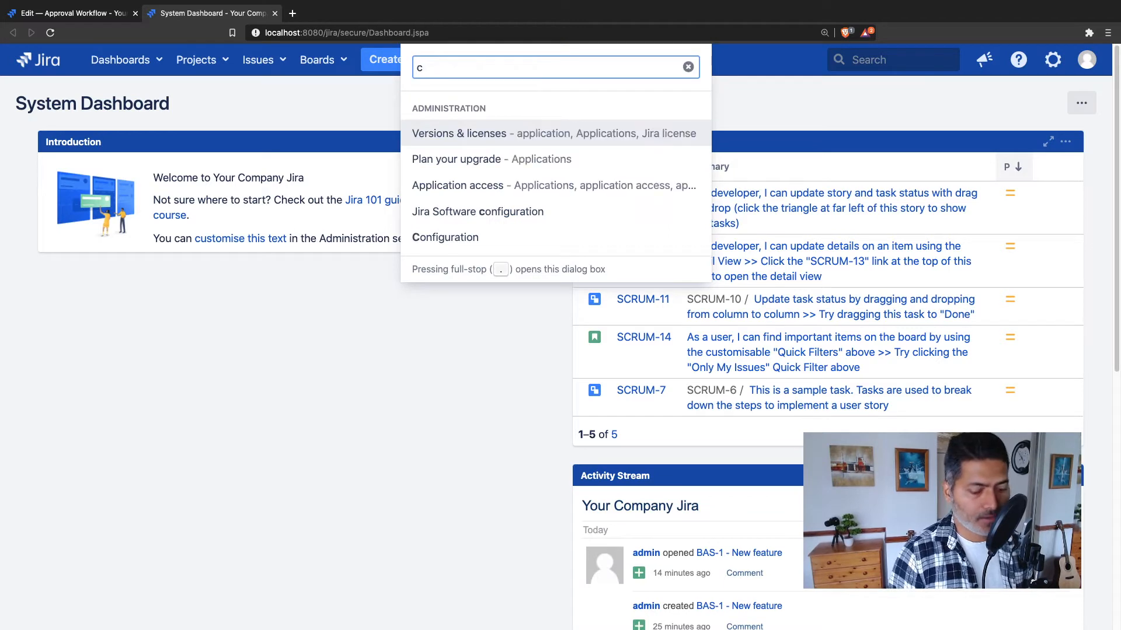
{"action": "type", "text": "ust"}
{"action": "key", "text": "Return"}
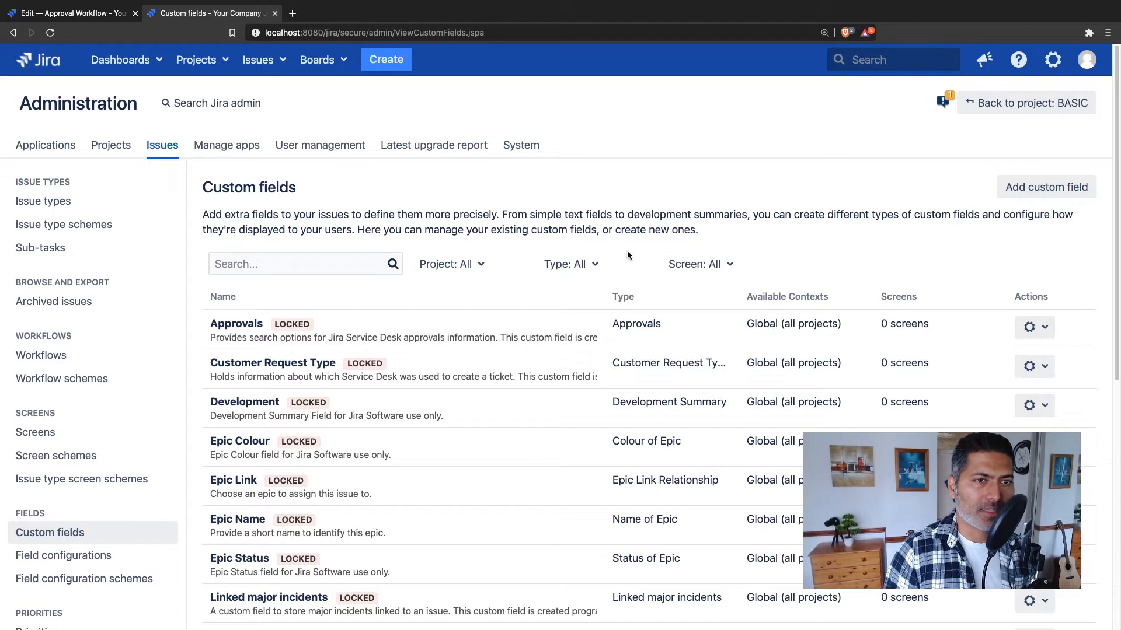
Step: Start a new custom field and choose Checkboxes as its field type
{"action": "left_click", "coordinate": [1058, 188]}
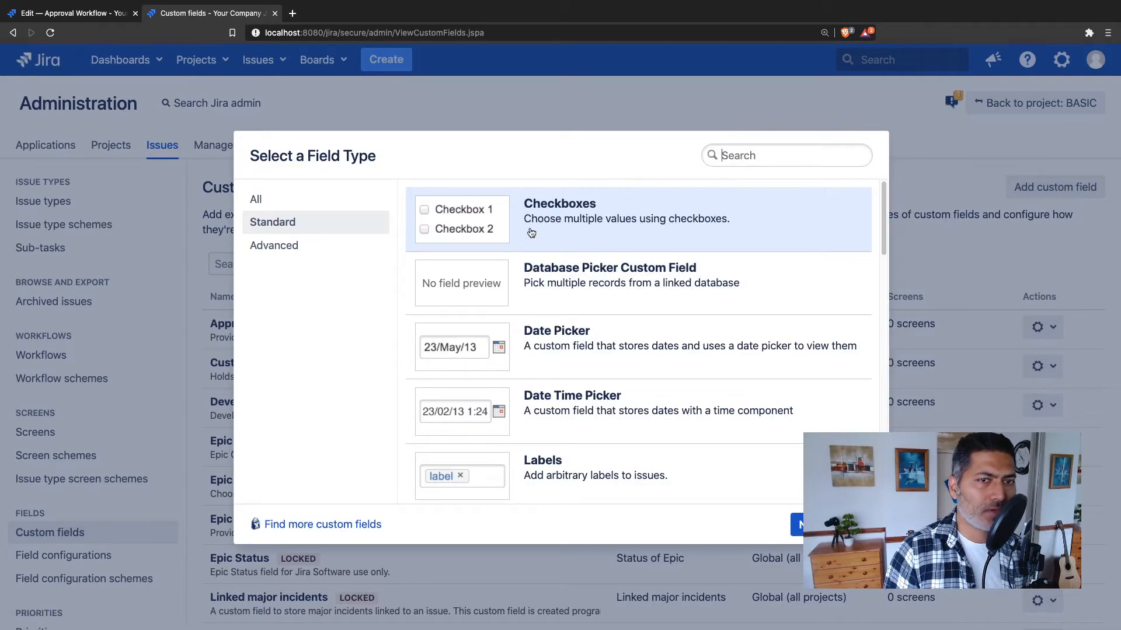
{"action": "left_click", "coordinate": [769, 158]}
{"action": "type", "text": "check"}
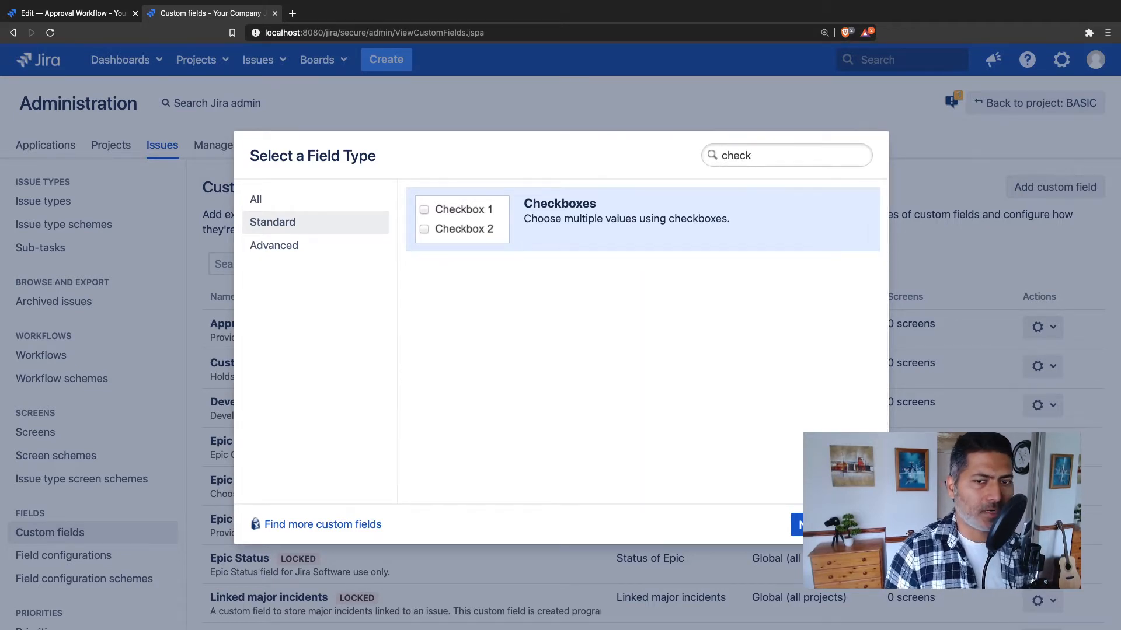
{"action": "left_click", "coordinate": [798, 525]}
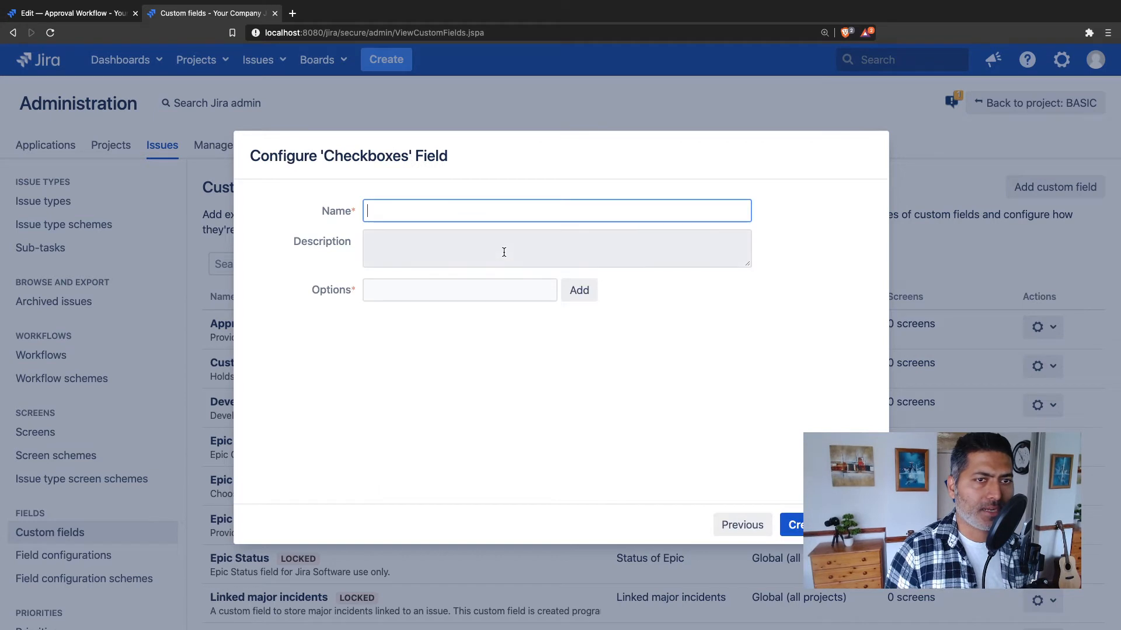
Step: Name the checkboxes field "Approved", give it the single option "Yes", and create the field
{"action": "type", "text": "Apprva"}
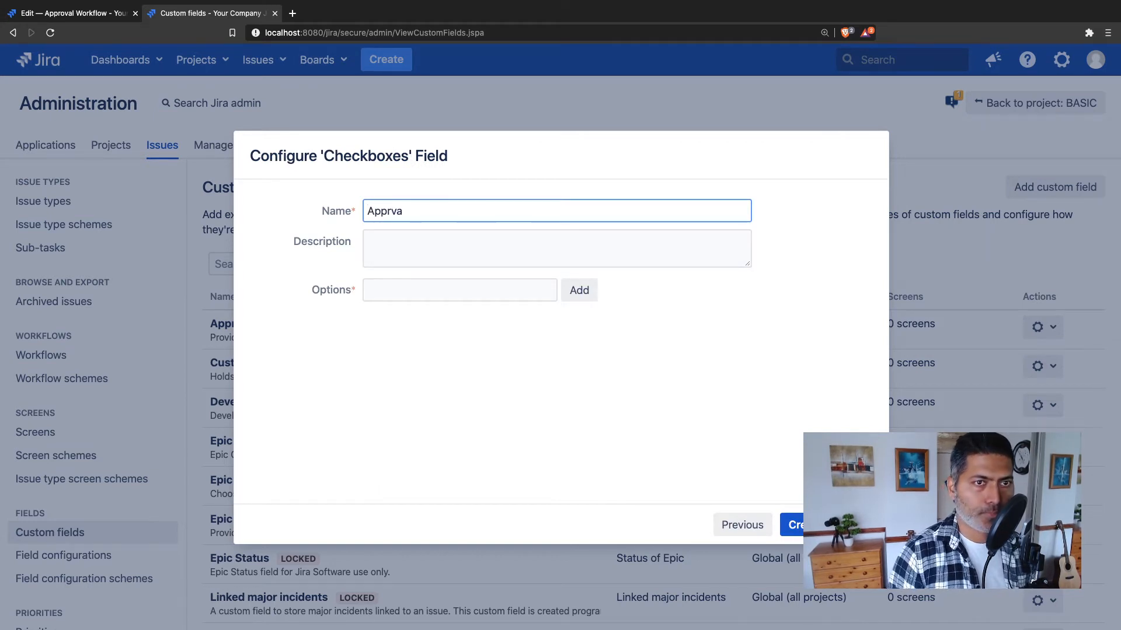
{"action": "key", "text": "BackSpace"}
{"action": "type", "text": "ed"}
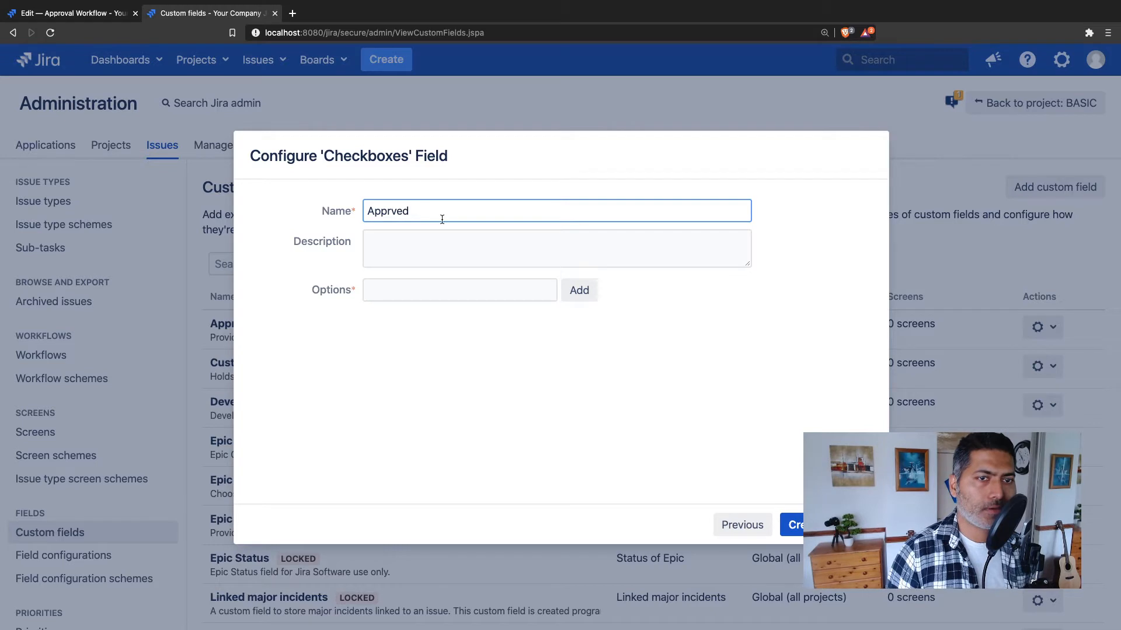
{"action": "left_click", "coordinate": [433, 289]}
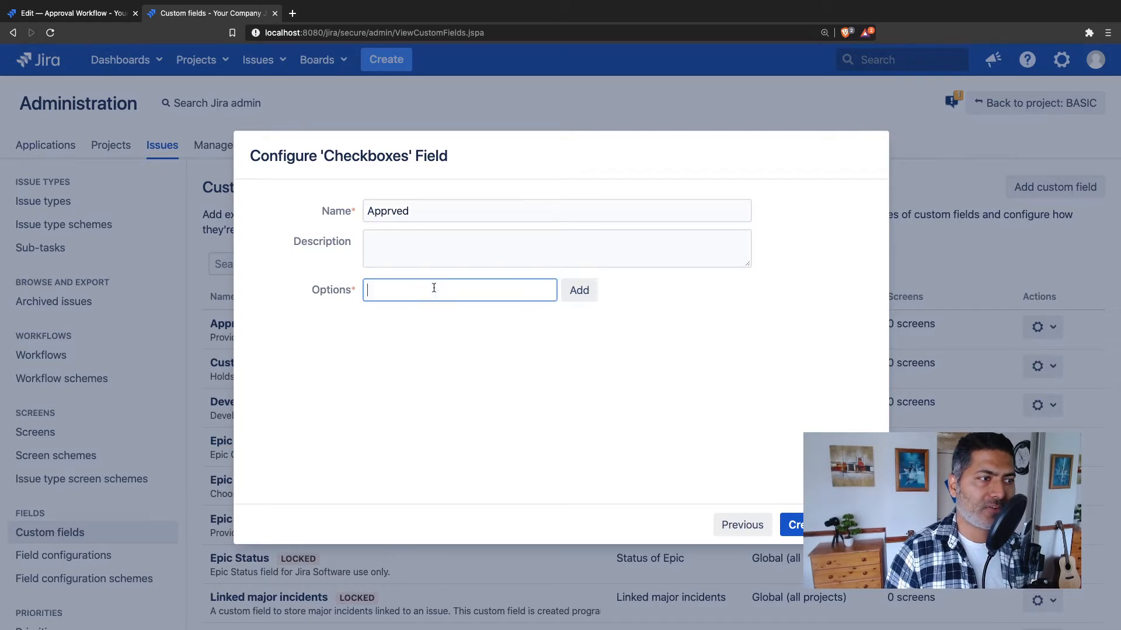
{"action": "type", "text": "Yes"}
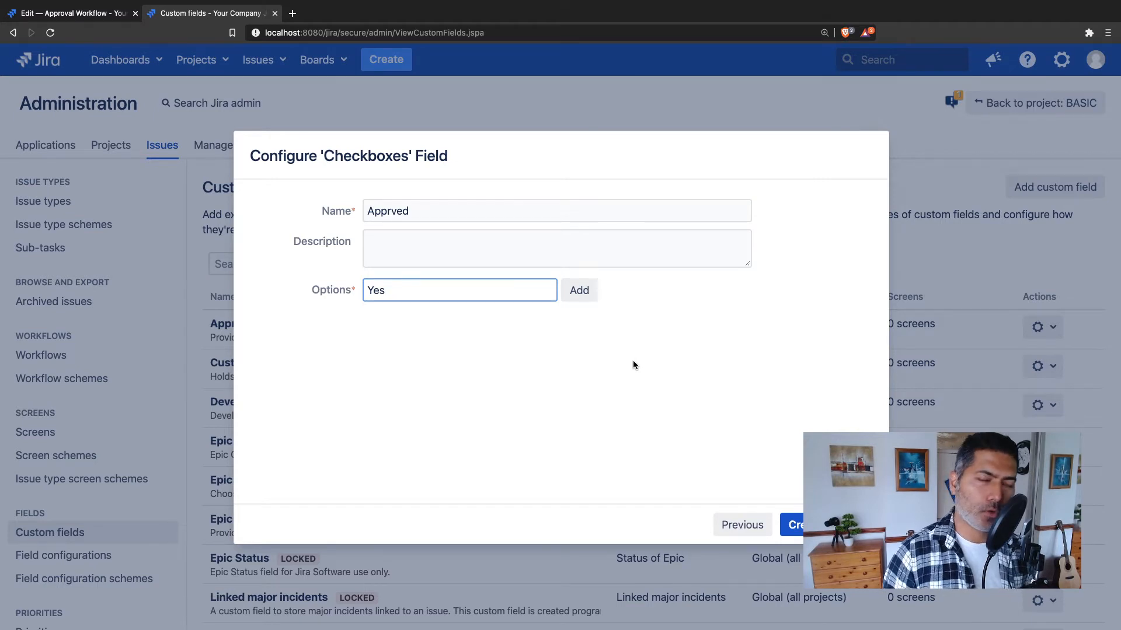
{"action": "left_click", "coordinate": [585, 290]}
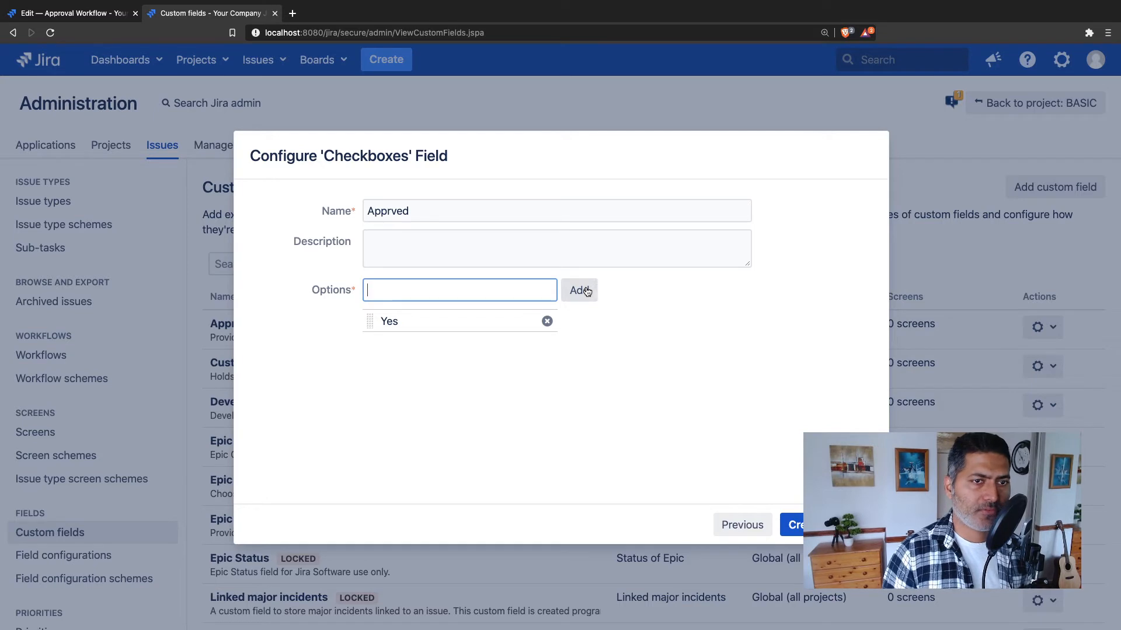
{"action": "left_click", "coordinate": [390, 211]}
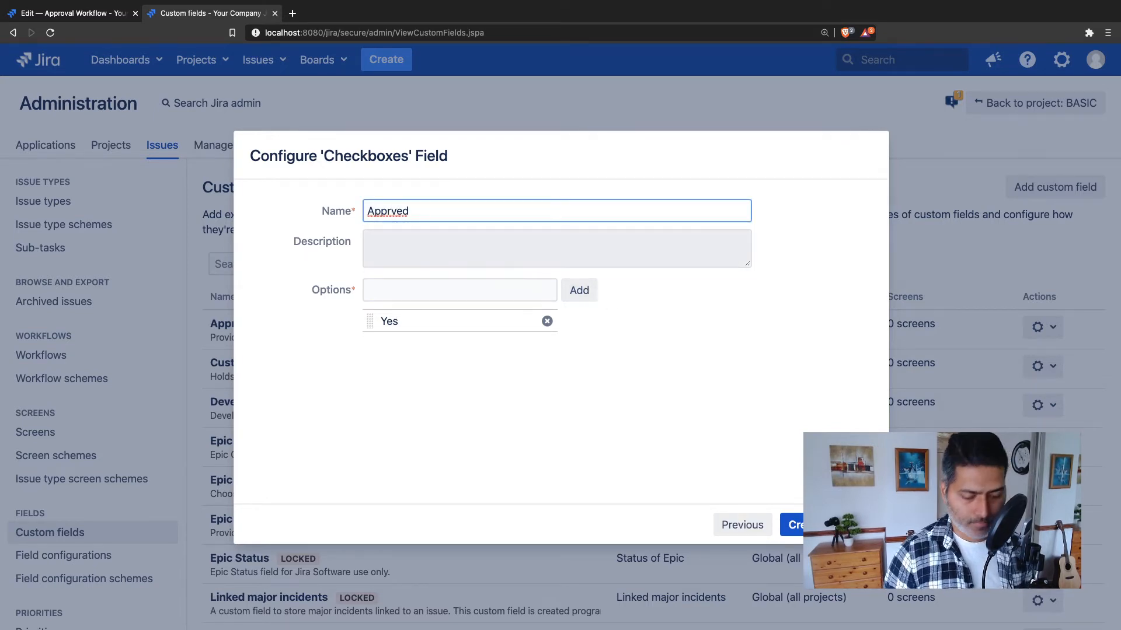
{"action": "type", "text": "ov"}
{"action": "key", "text": "BackSpace"}
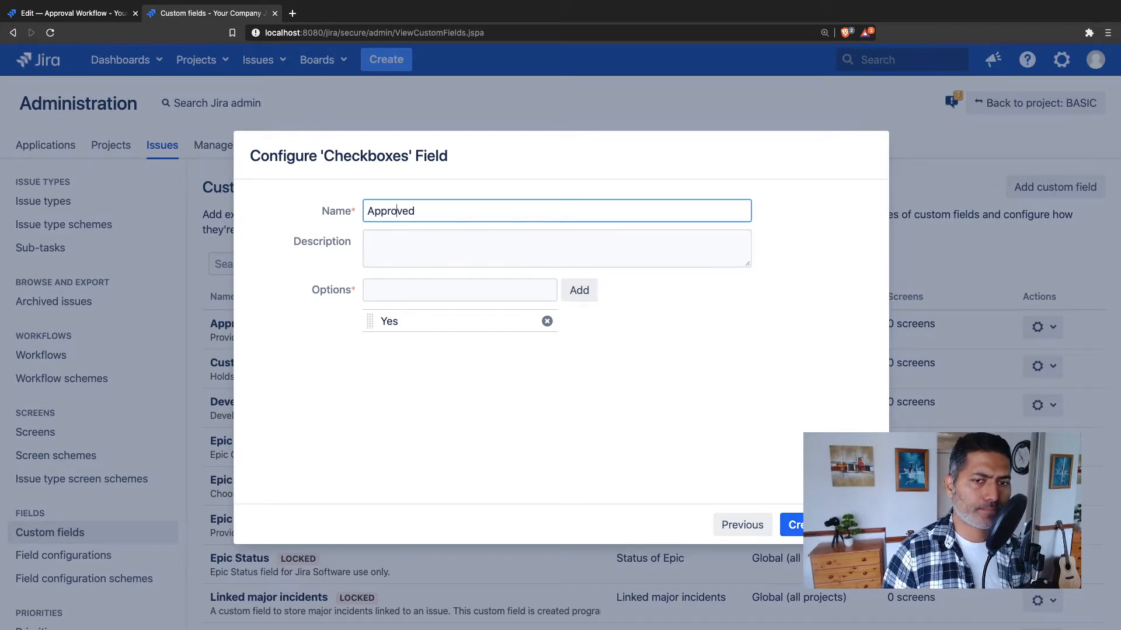
{"action": "left_click", "coordinate": [797, 525]}
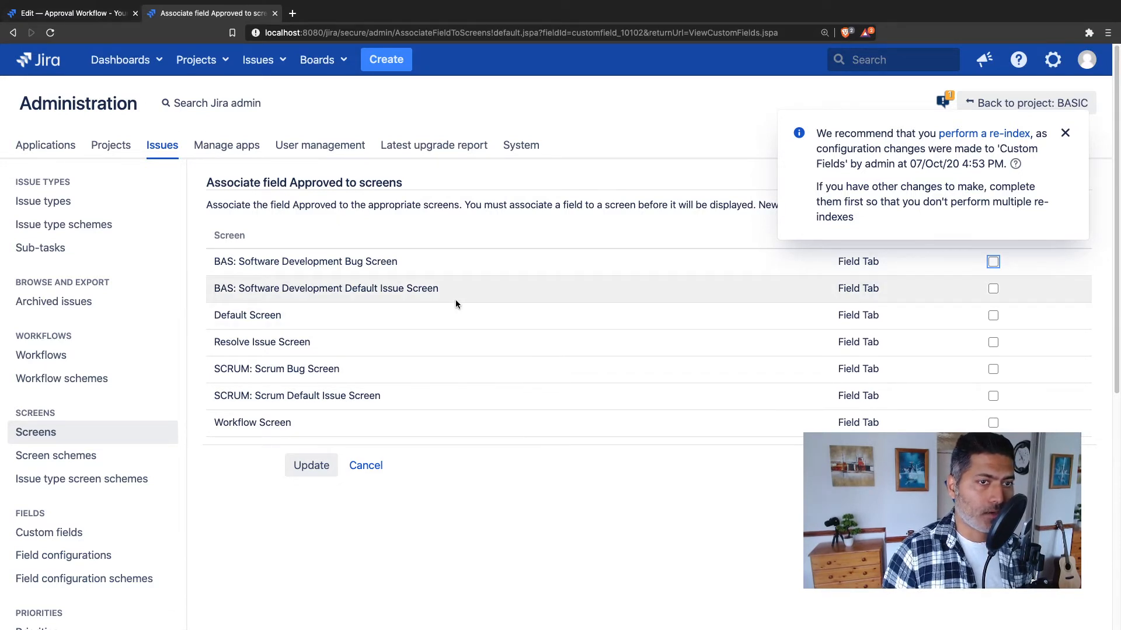
Step: Dismiss the re-index notice and open the BASIC project's settings in a separate browser tab
{"action": "left_click", "coordinate": [228, 66]}
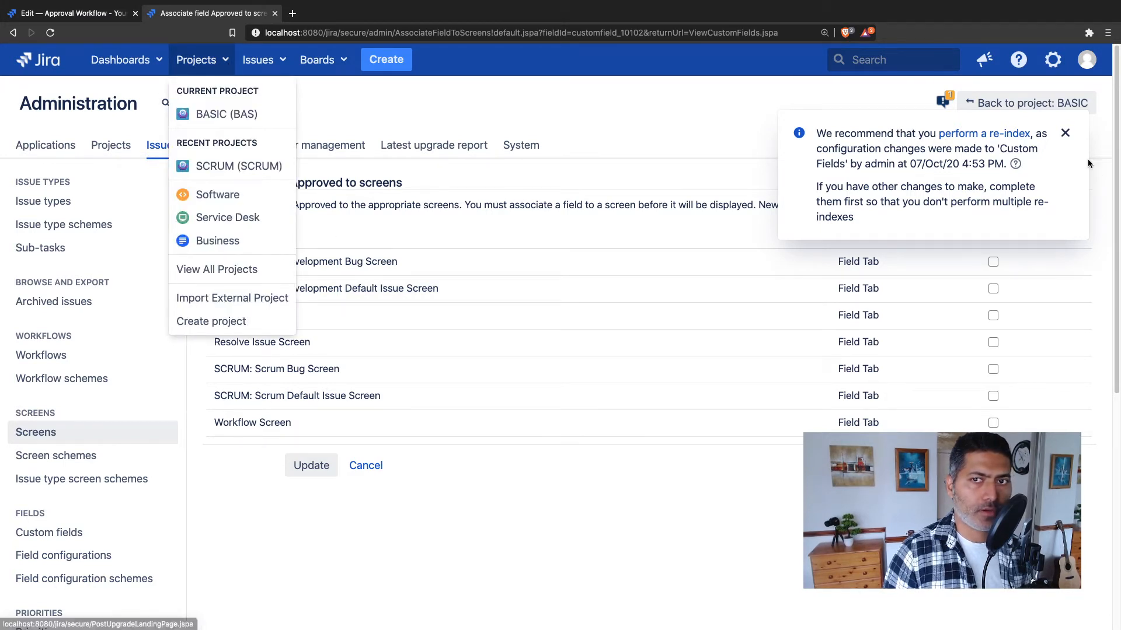
{"action": "left_click", "coordinate": [1065, 133]}
{"action": "left_click", "coordinate": [224, 60]}
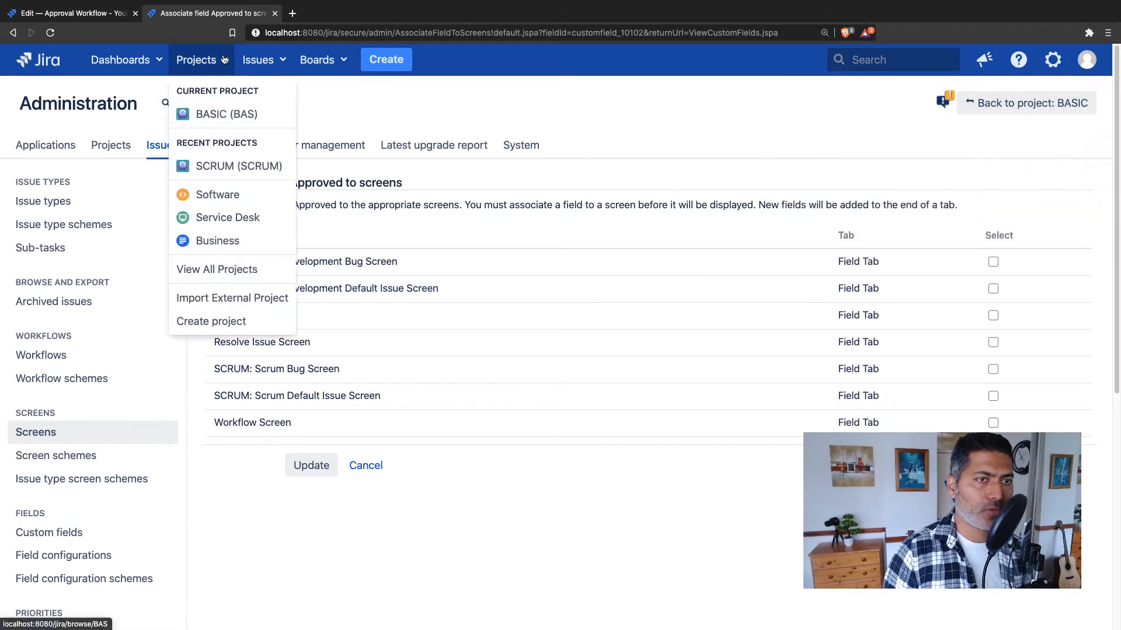
{"action": "left_click", "coordinate": [228, 111], "text": "super"}
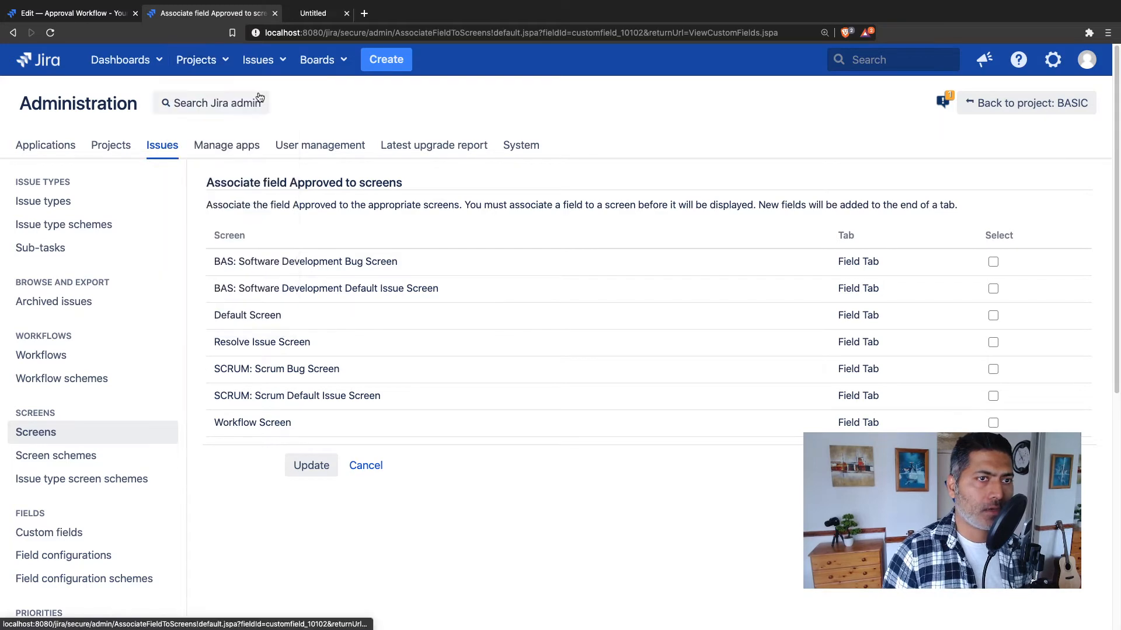
{"action": "left_click", "coordinate": [325, 19]}
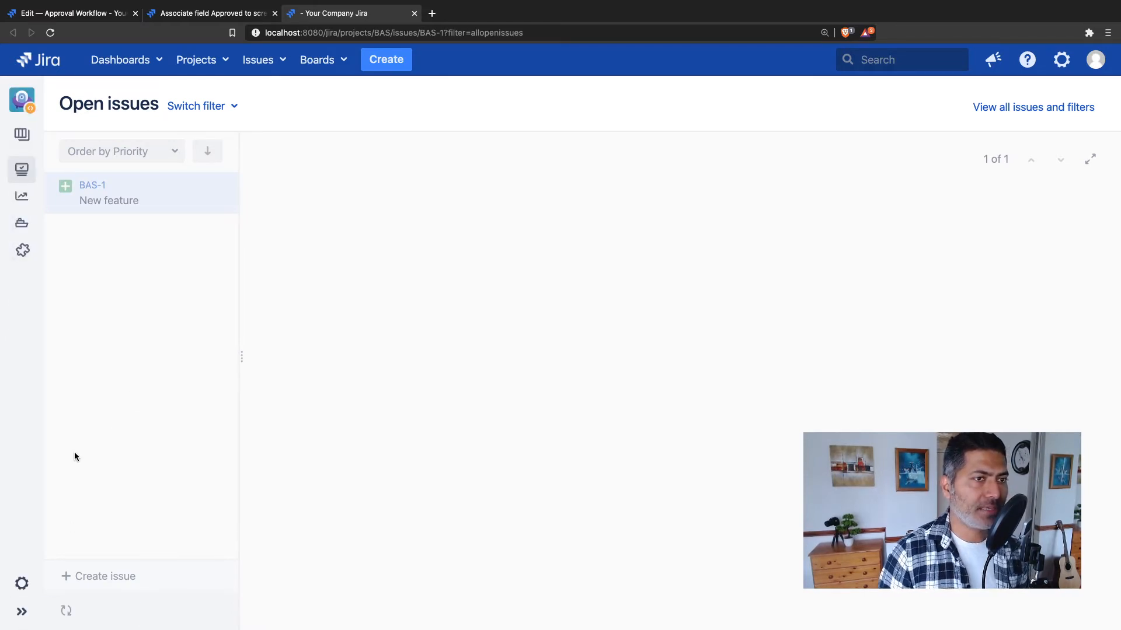
{"action": "left_click", "coordinate": [22, 584]}
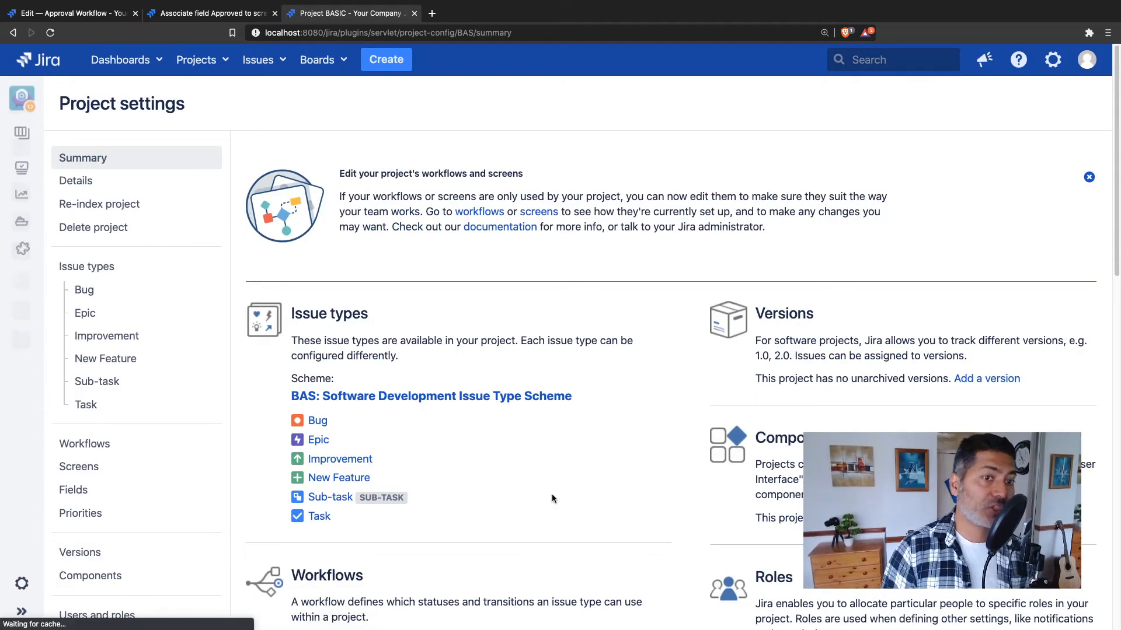
Step: Look up which screens the BAS: Software Development Default Screen Scheme uses for the create, edit and view issue operations
{"action": "scroll", "coordinate": [558, 489], "scroll_direction": "down", "scroll_amount": 7}
{"action": "scroll", "coordinate": [544, 484], "scroll_direction": "down", "scroll_amount": 2}
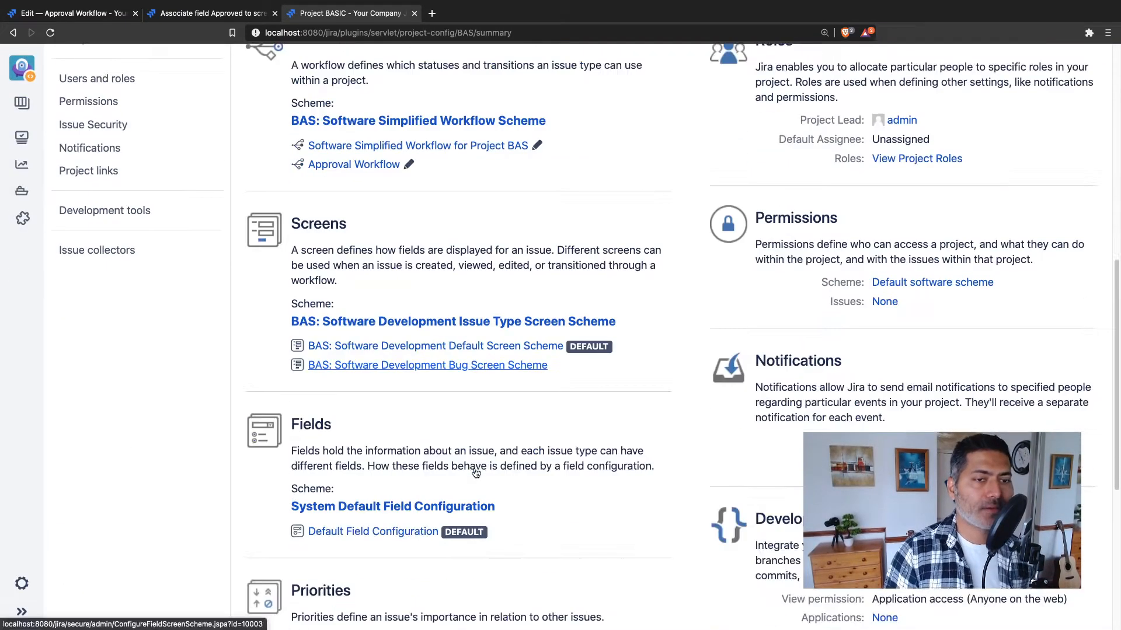
{"action": "left_click", "coordinate": [461, 322]}
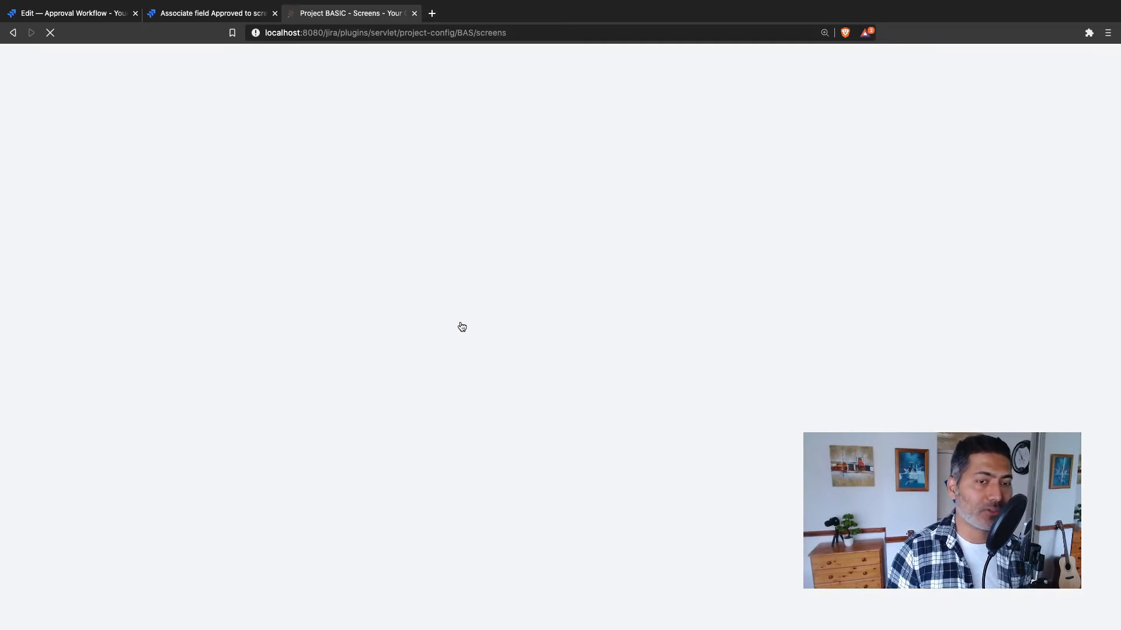
{"action": "scroll", "coordinate": [470, 368], "scroll_direction": "down", "scroll_amount": 1}
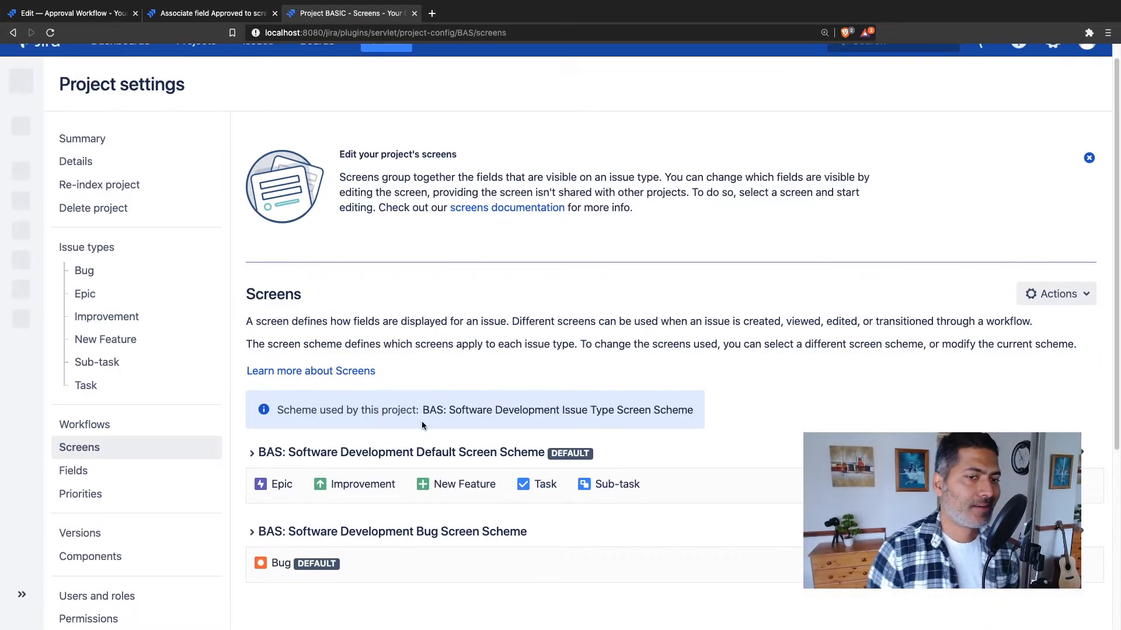
{"action": "left_click", "coordinate": [572, 453]}
{"action": "scroll", "coordinate": [573, 366], "scroll_direction": "down", "scroll_amount": 5}
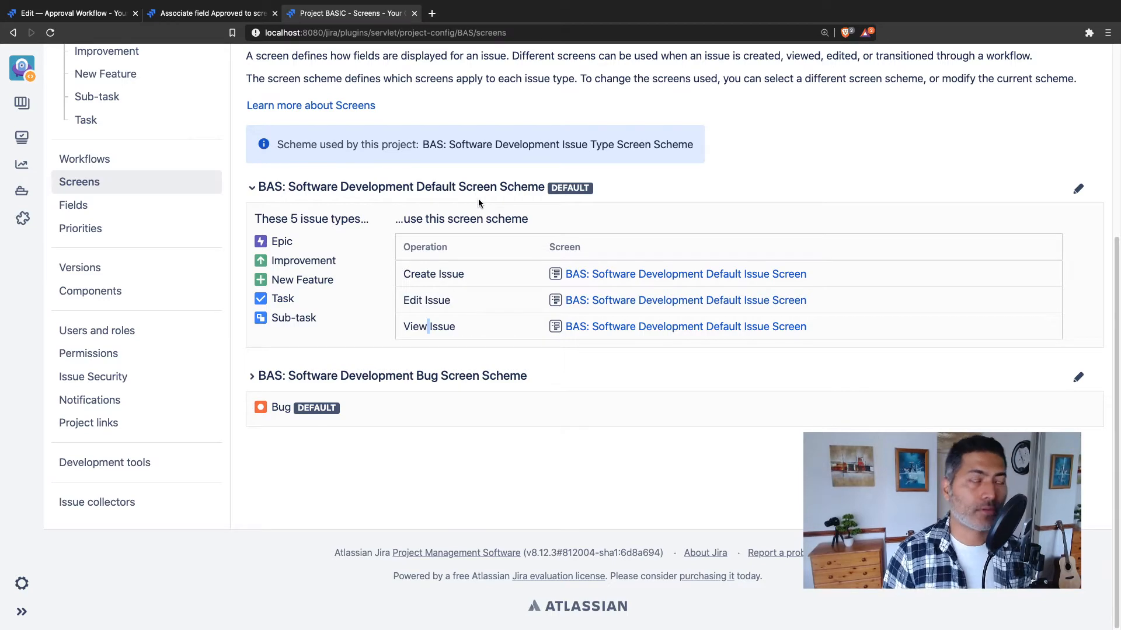
Step: Associate the Approved field with the BAS: Software Development Default Issue Screen and save the association
{"action": "left_click", "coordinate": [223, 16]}
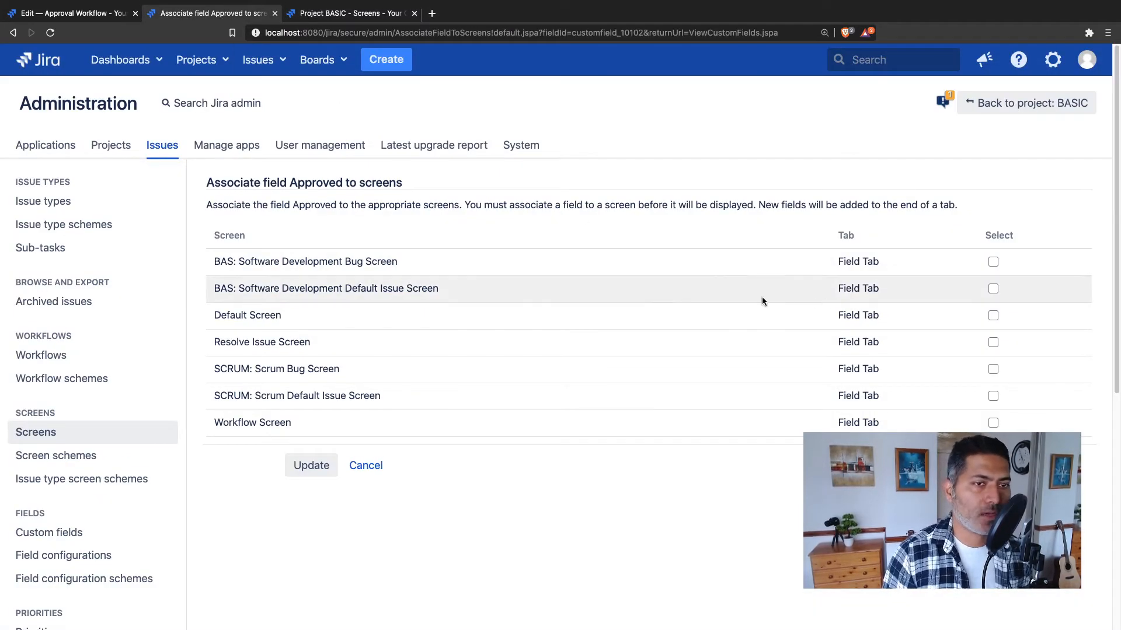
{"action": "left_click", "coordinate": [327, 14]}
{"action": "left_click", "coordinate": [234, 14]}
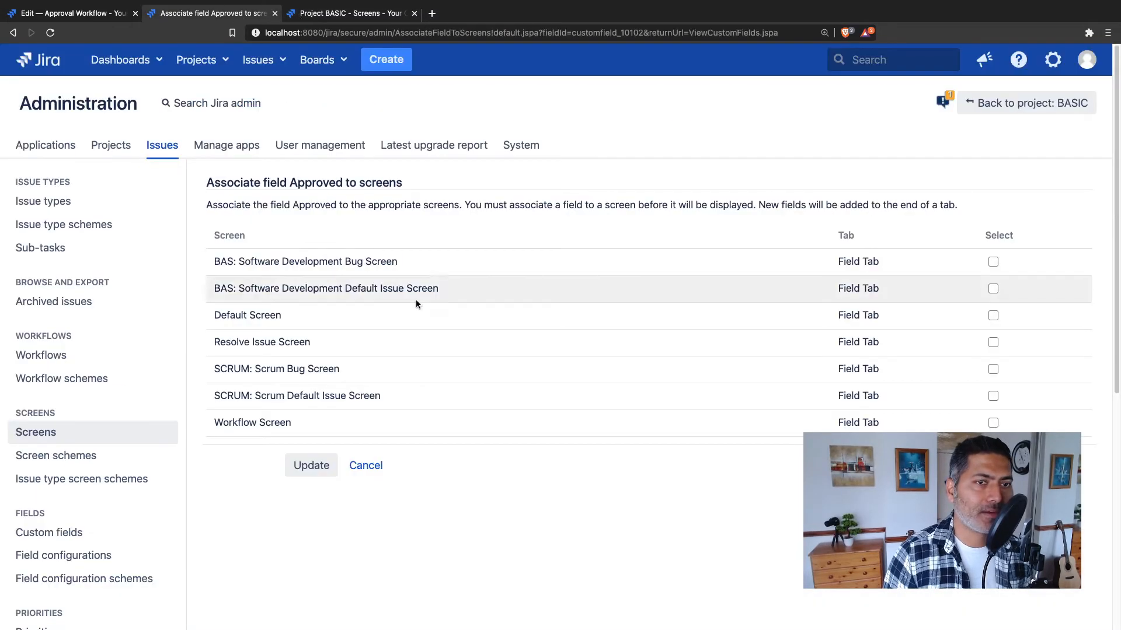
{"action": "left_click", "coordinate": [992, 288]}
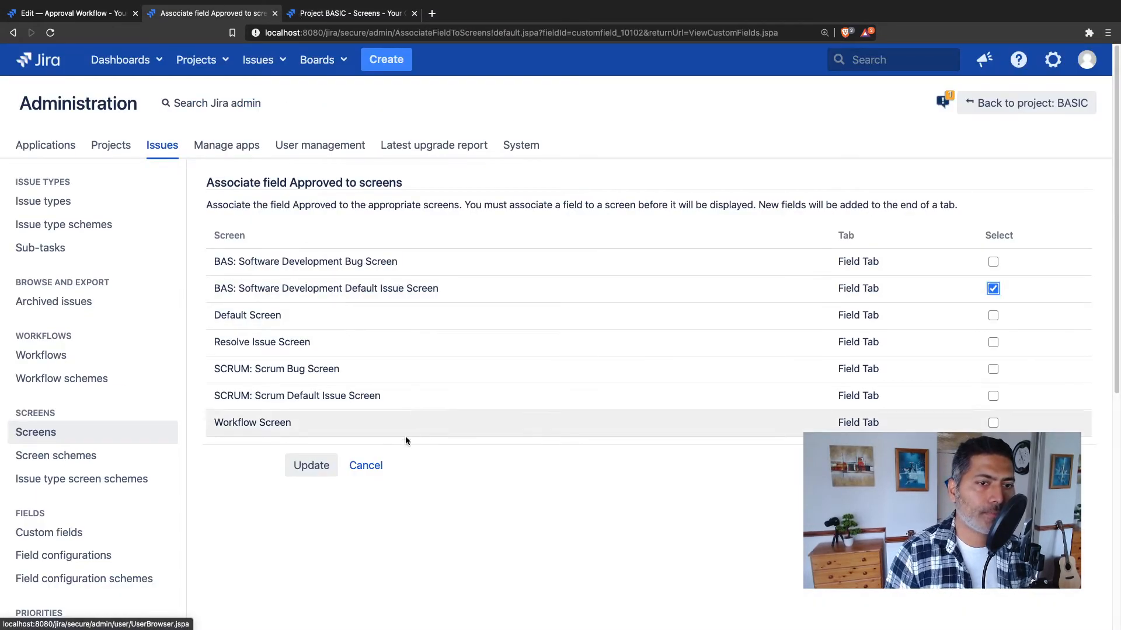
{"action": "left_click", "coordinate": [306, 464]}
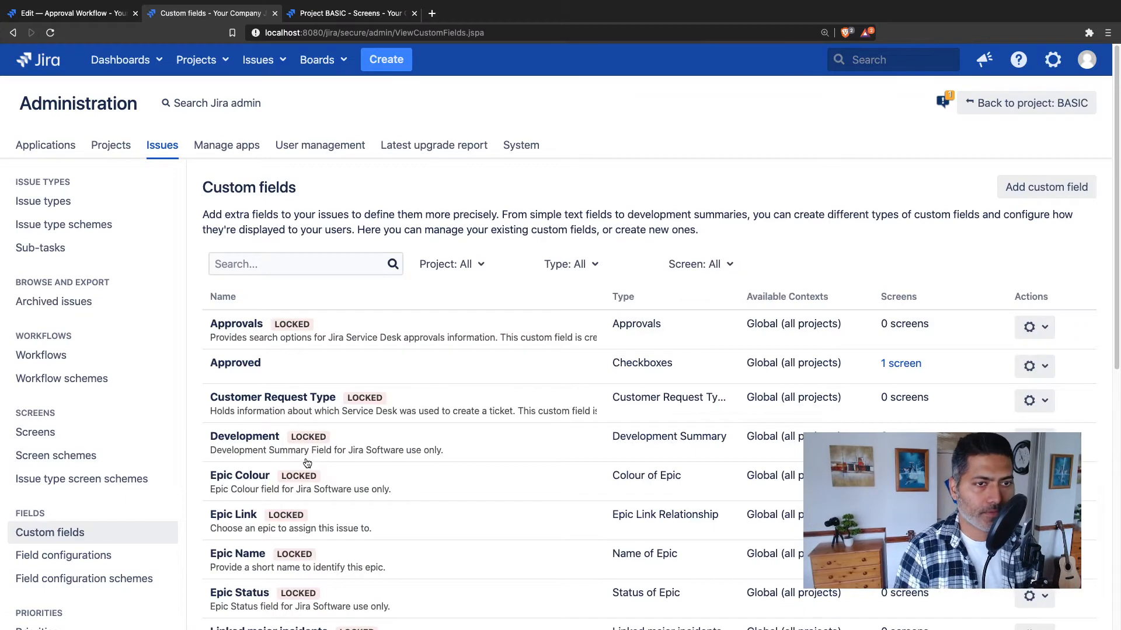
Step: Return to the Approval Workflow diagram and open the conditions of the Release transition between In Review and Release
{"action": "left_click", "coordinate": [91, 14]}
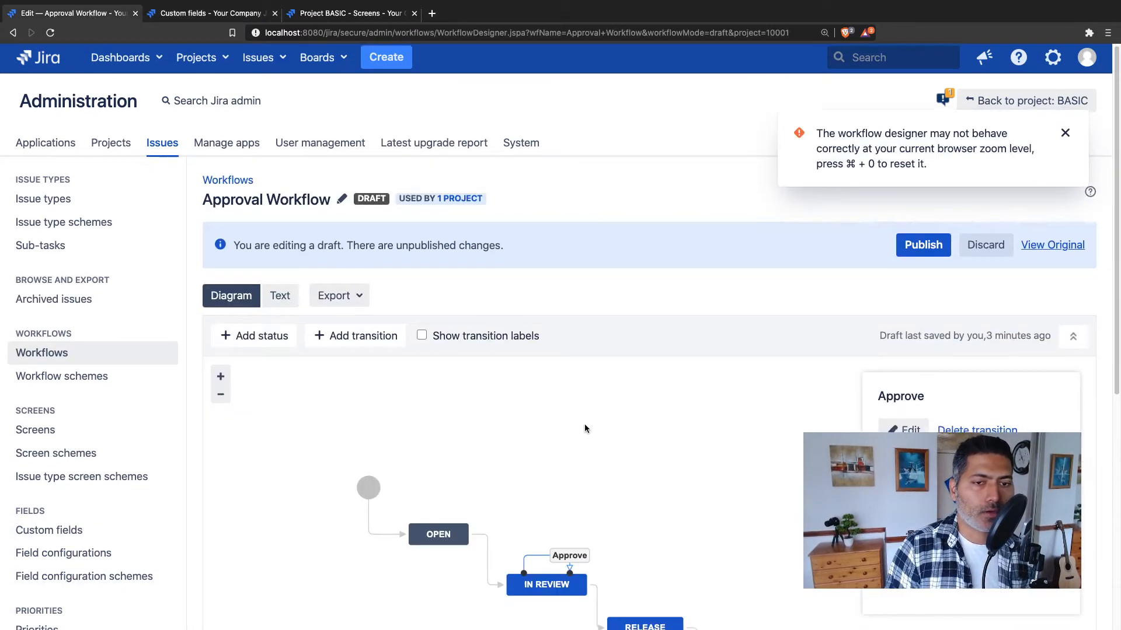
{"action": "scroll", "coordinate": [586, 428], "scroll_direction": "down", "scroll_amount": 2}
{"action": "scroll", "coordinate": [586, 434], "scroll_direction": "down", "scroll_amount": 2}
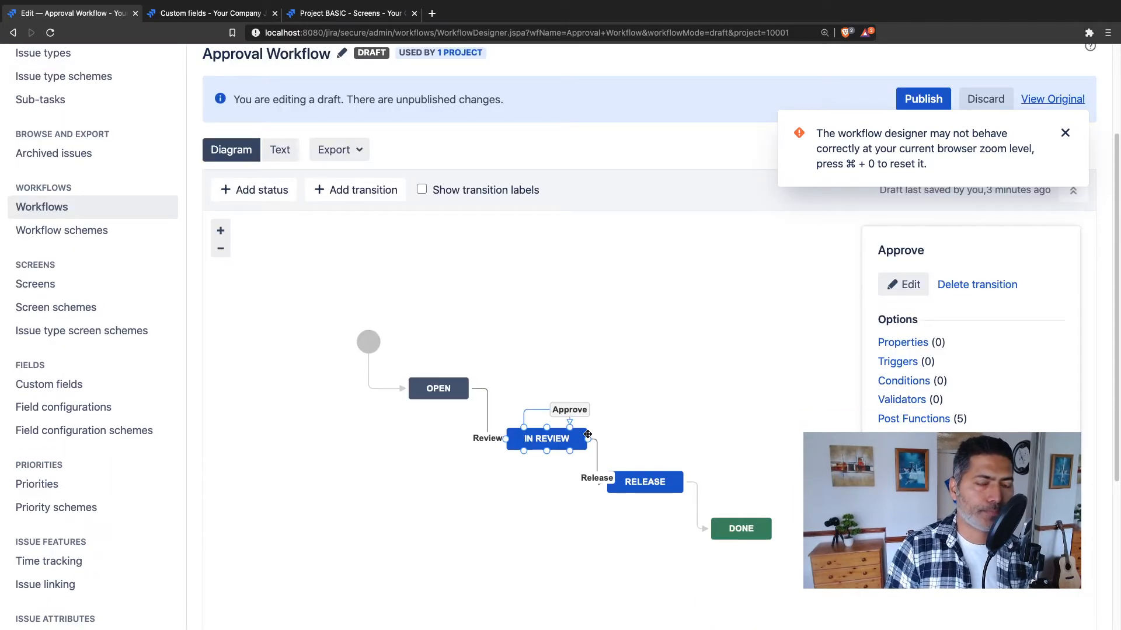
{"action": "left_click_drag", "start_coordinate": [682, 390], "coordinate": [623, 326]}
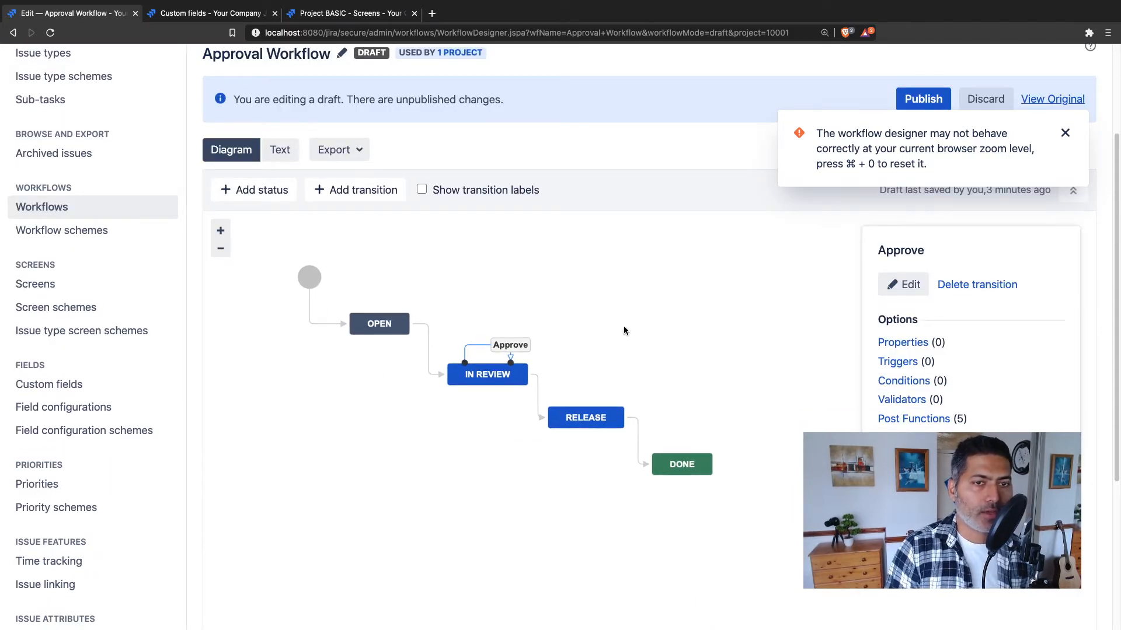
{"action": "left_click", "coordinate": [633, 341]}
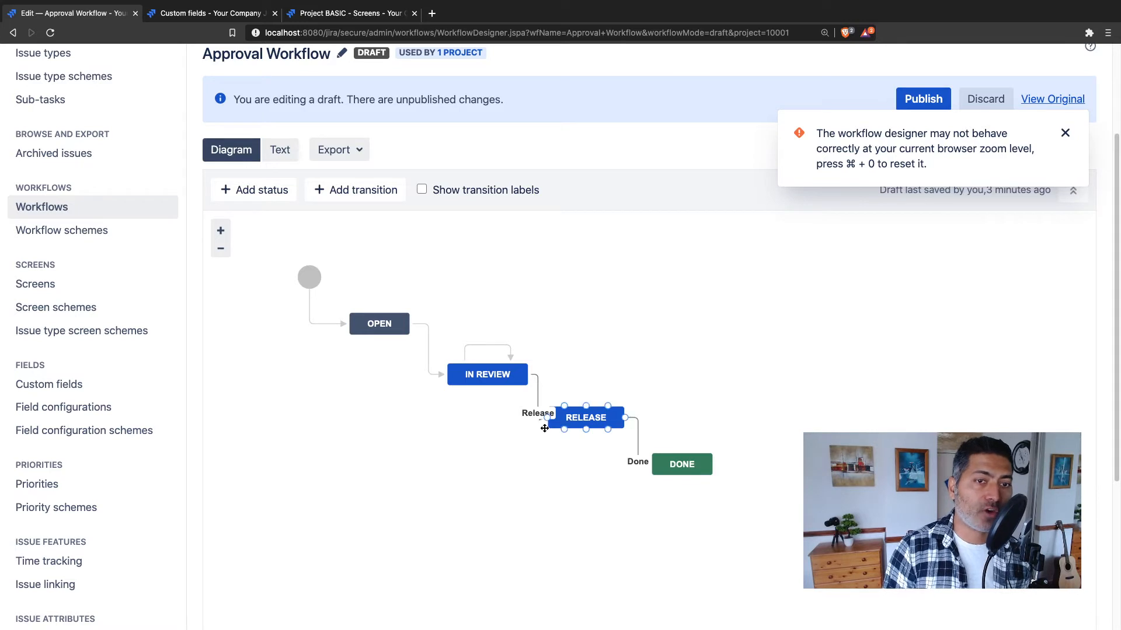
{"action": "left_click", "coordinate": [538, 399]}
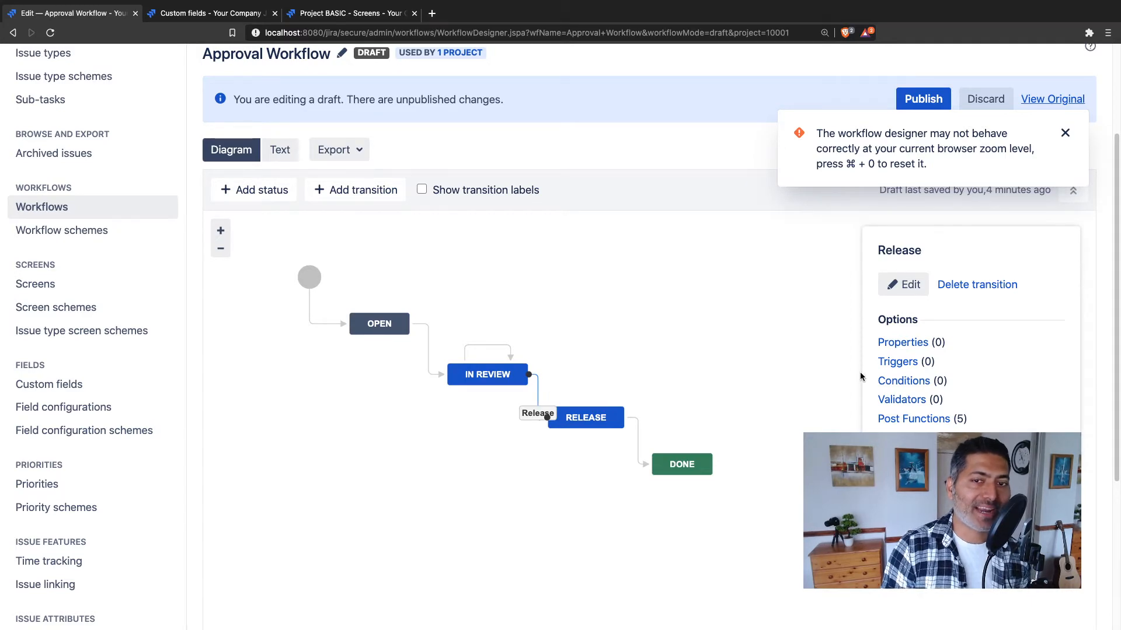
{"action": "left_click", "coordinate": [905, 380]}
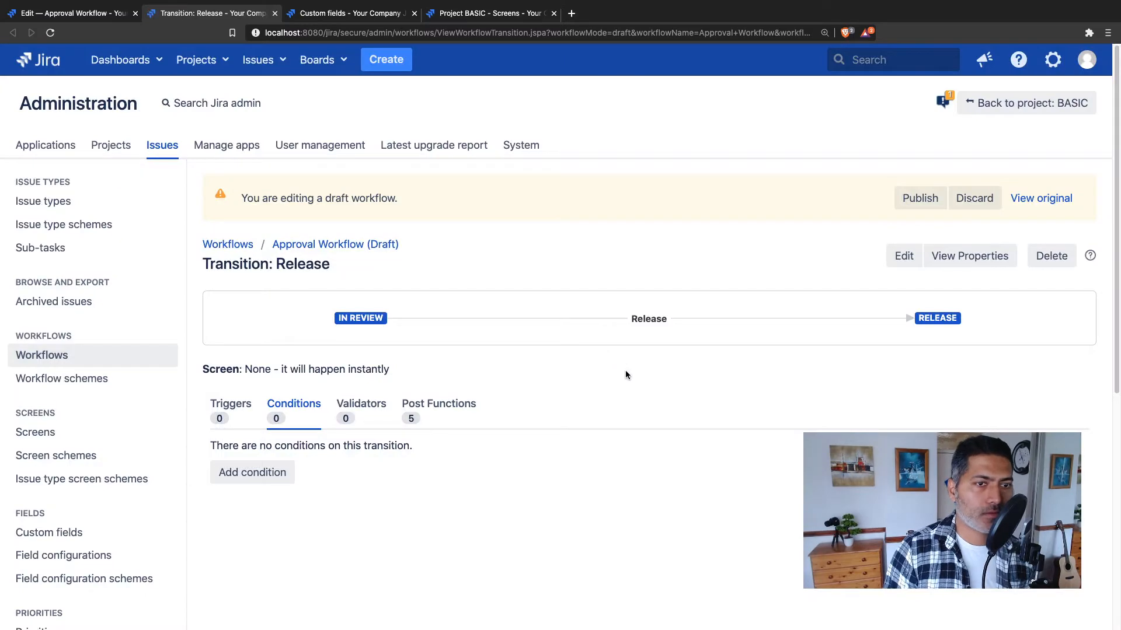
Step: Start a new Script Condition [ScriptRunner] on the Release transition, using the Simple scripted condition type
{"action": "left_click", "coordinate": [257, 473]}
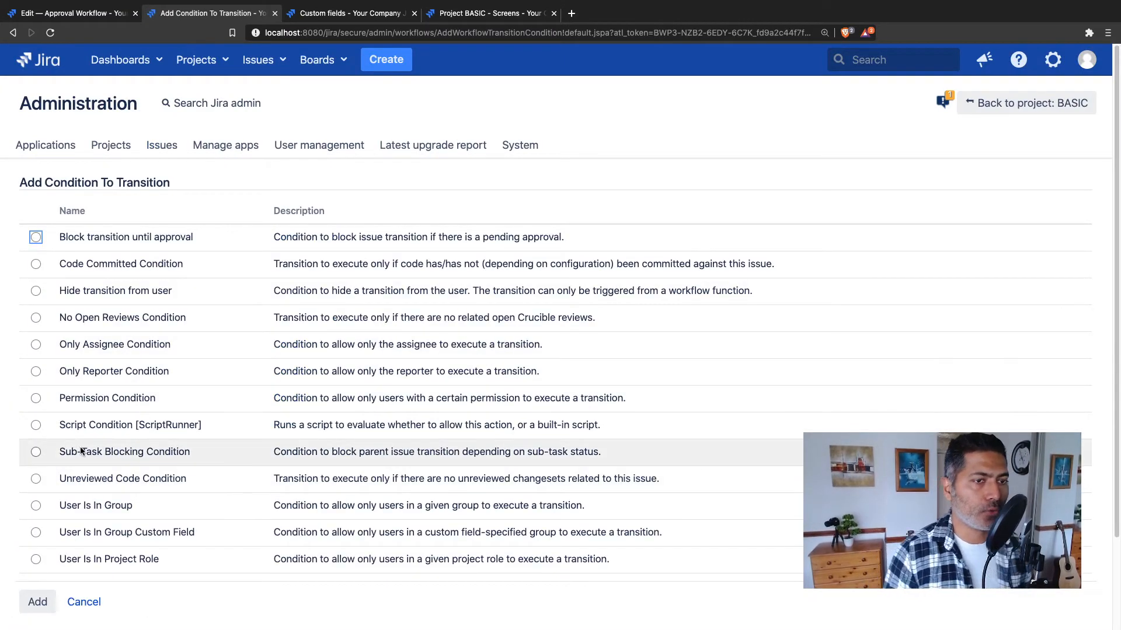
{"action": "left_click", "coordinate": [35, 425]}
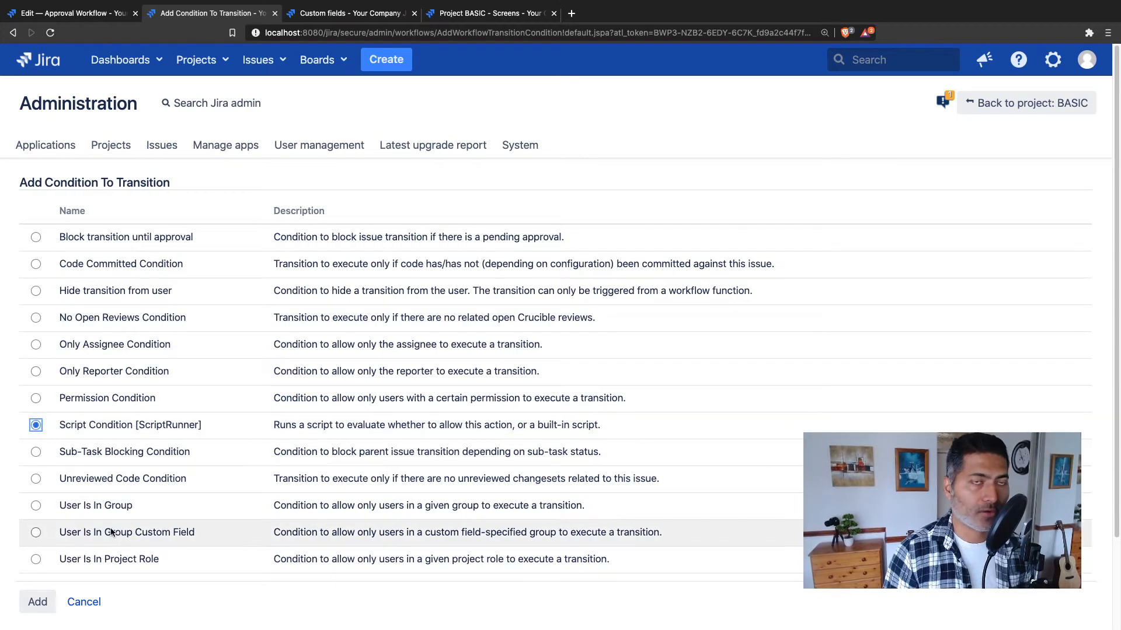
{"action": "scroll", "coordinate": [116, 531], "scroll_direction": "down", "scroll_amount": 2}
{"action": "left_click", "coordinate": [37, 528]}
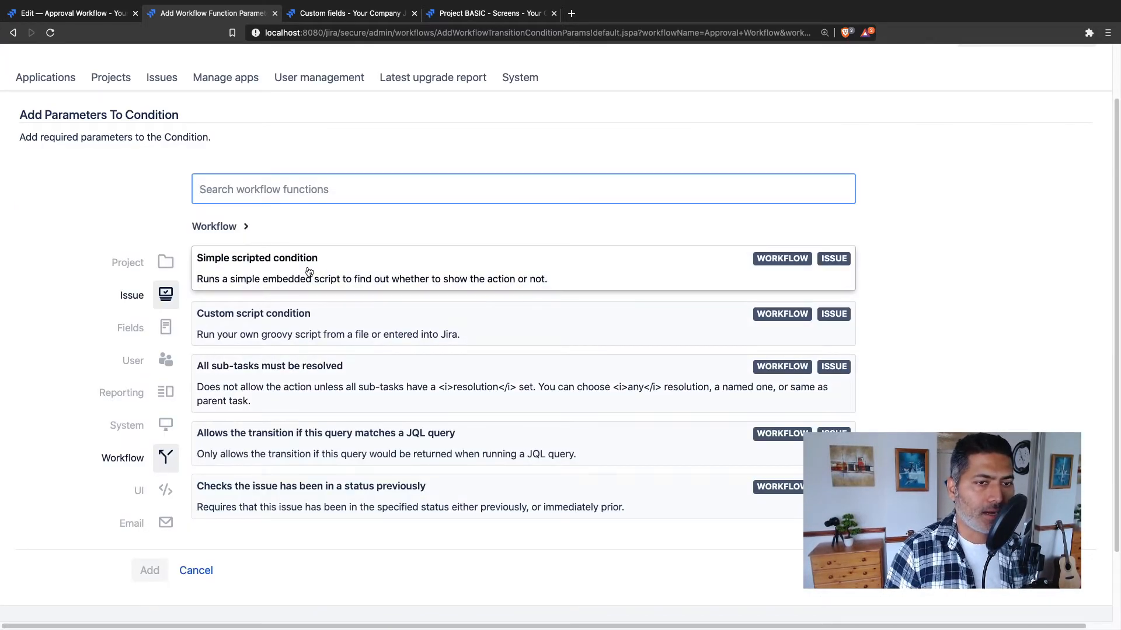
{"action": "left_click", "coordinate": [309, 272]}
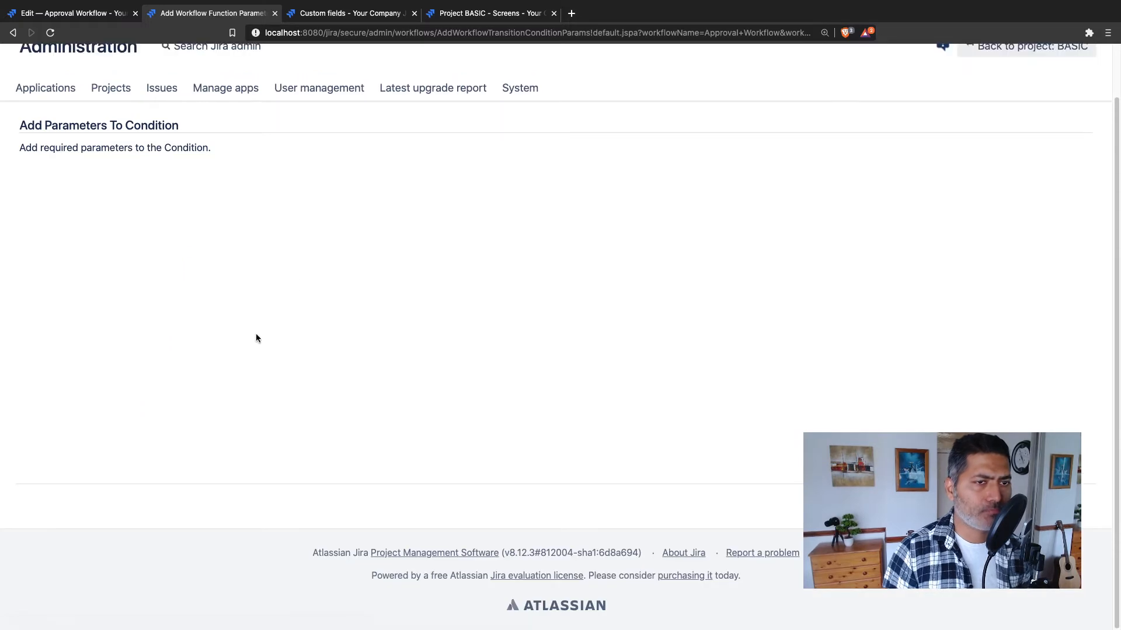
Step: Find the snippet "Has string custom field value equal to" and paste its code into the condition script
{"action": "left_click", "coordinate": [201, 408]}
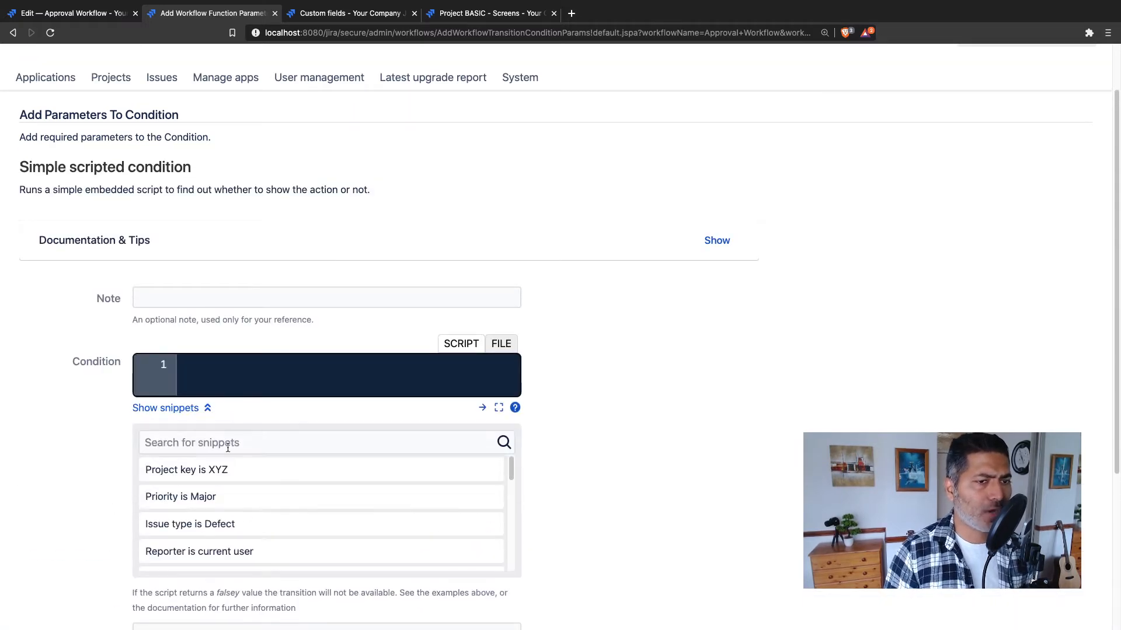
{"action": "type", "text": "cus"}
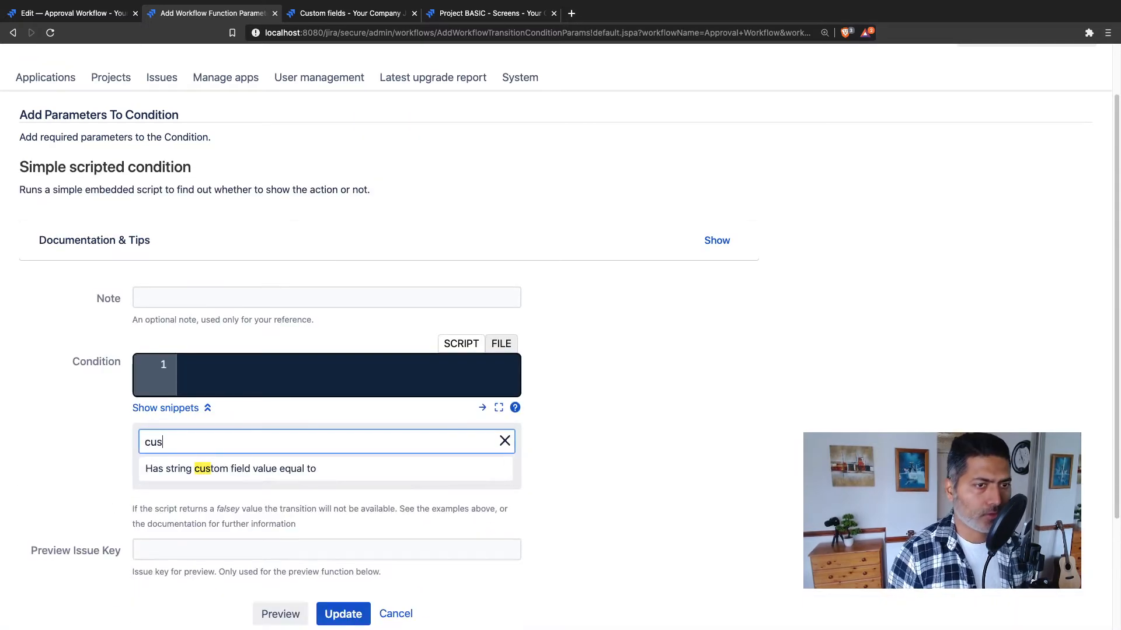
{"action": "left_click", "coordinate": [229, 467]}
{"action": "left_click", "coordinate": [259, 380]}
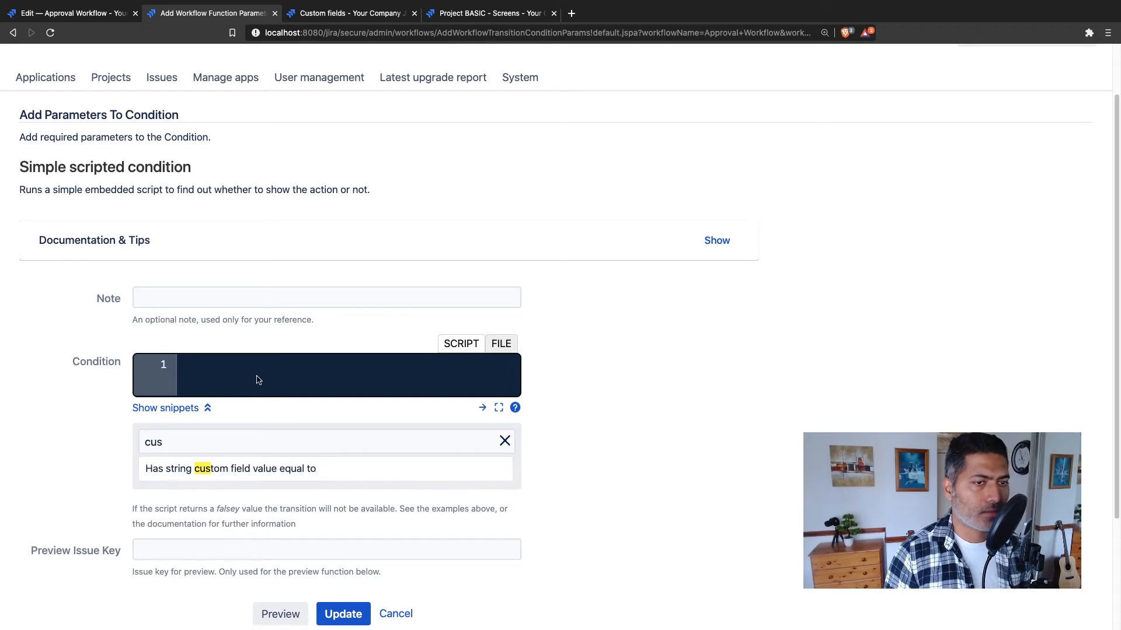
{"action": "key", "text": "super+v"}
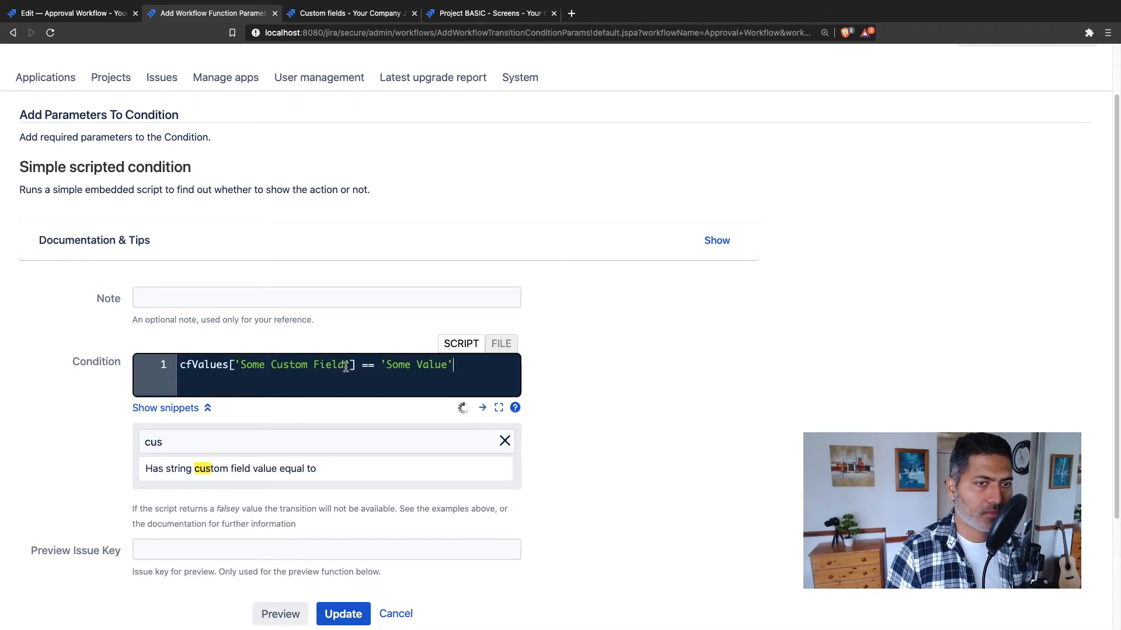
Step: Make the condition script read cfValues['Approved'] == 'Yes' and save the condition on the Release transition
{"action": "left_click_drag", "start_coordinate": [345, 365], "coordinate": [243, 363]}
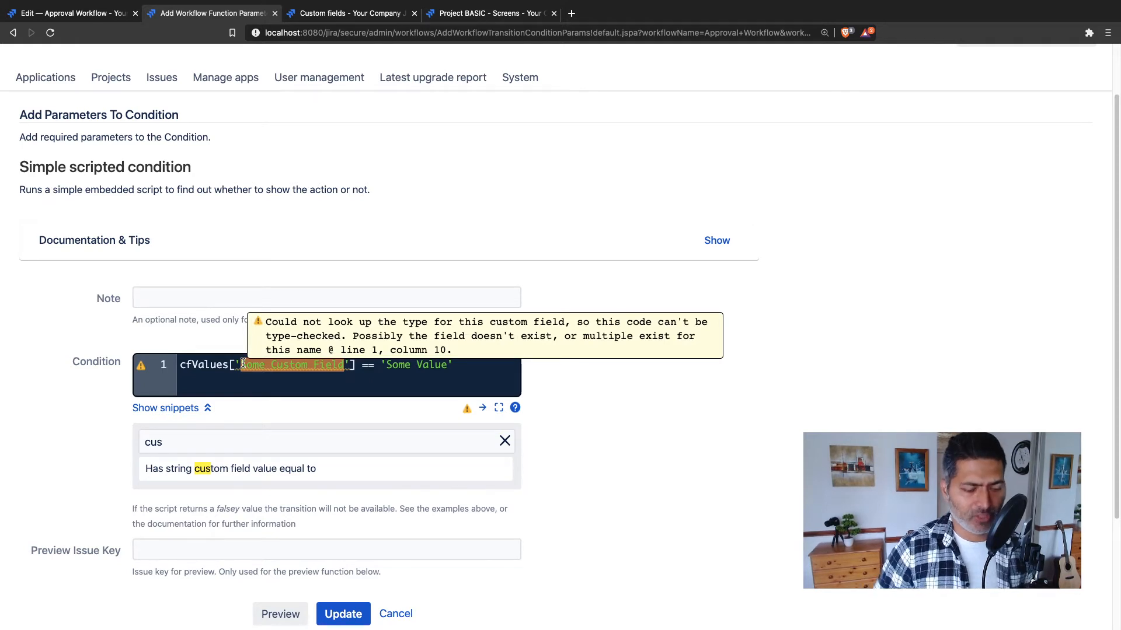
{"action": "type", "text": "Approved"}
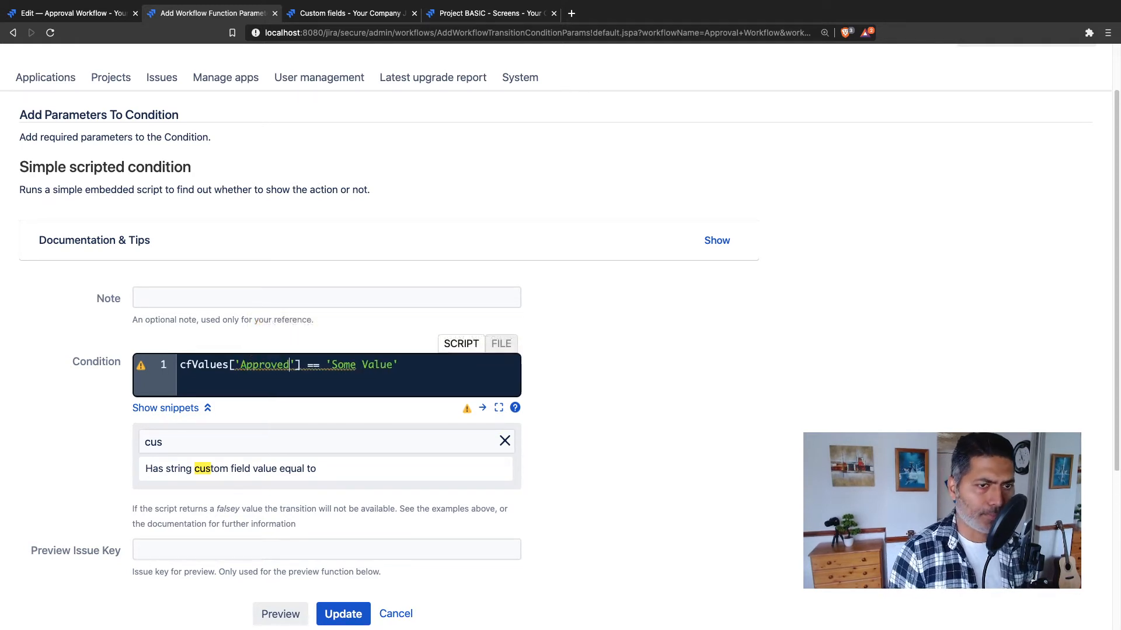
{"action": "key", "text": "alt+shift+Left"}
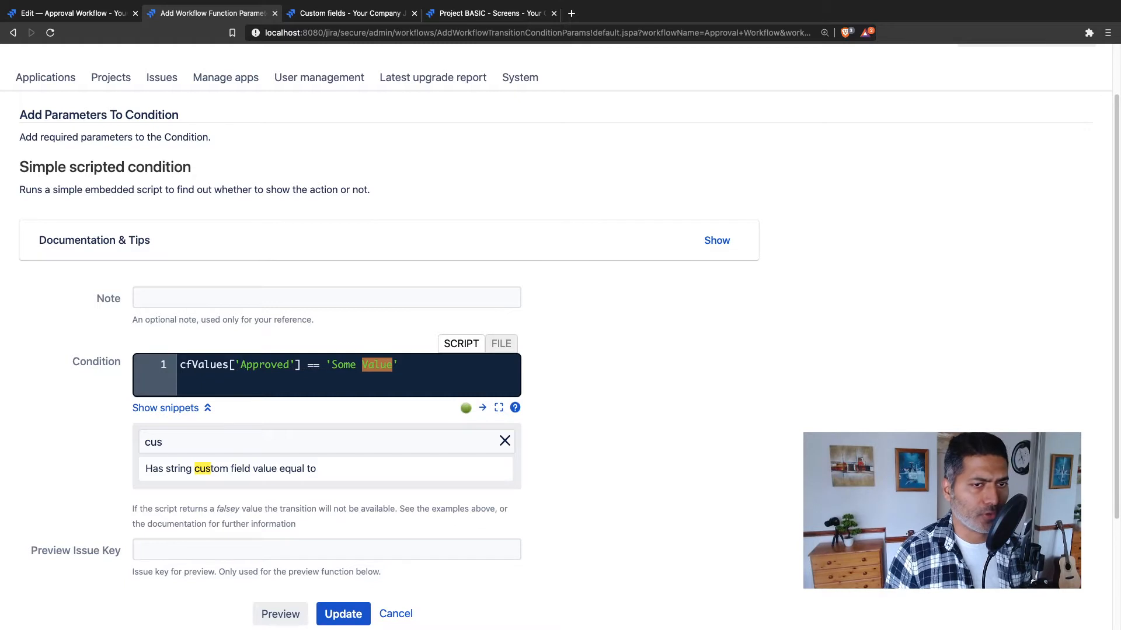
{"action": "key", "text": "alt+shift+Left"}
{"action": "type", "text": "Yes"}
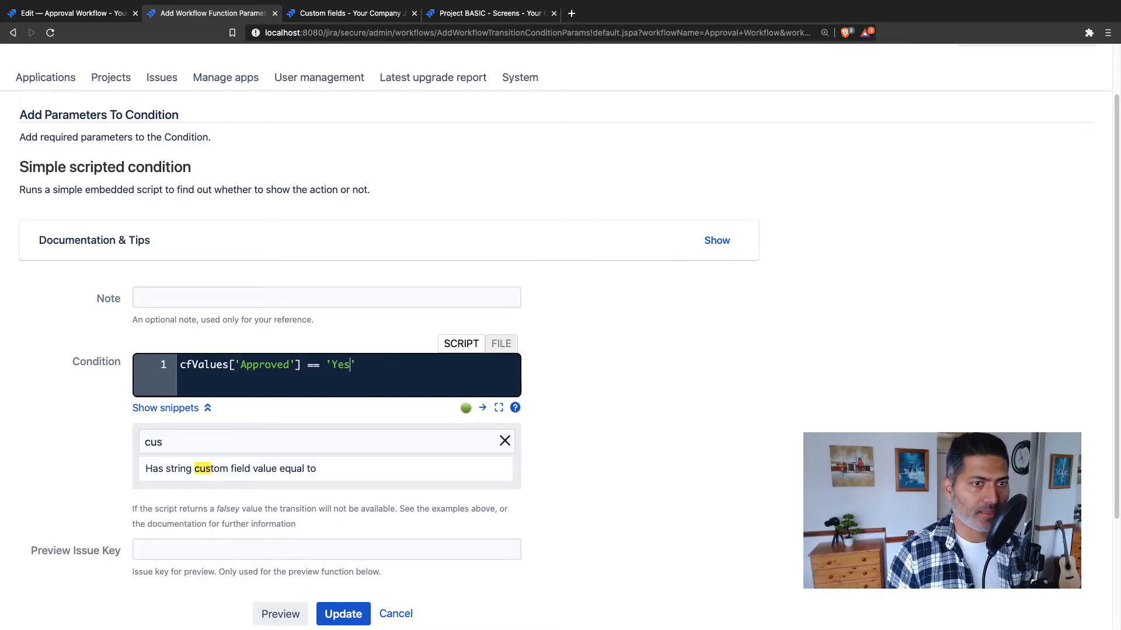
{"action": "scroll", "coordinate": [246, 385], "scroll_direction": "down", "scroll_amount": 1}
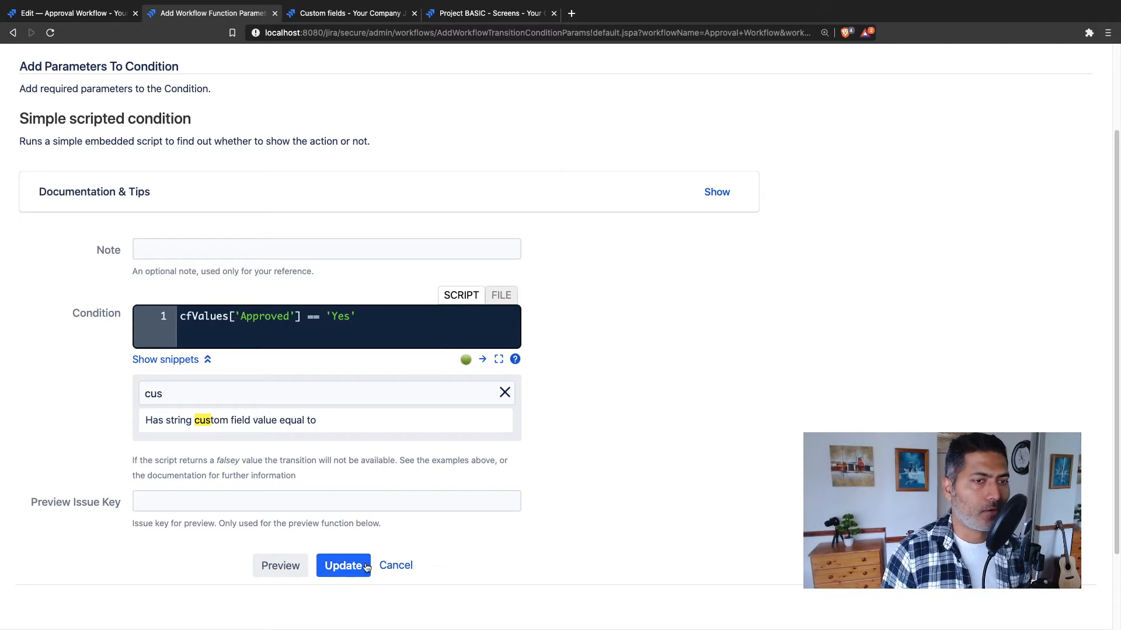
{"action": "left_click", "coordinate": [348, 565]}
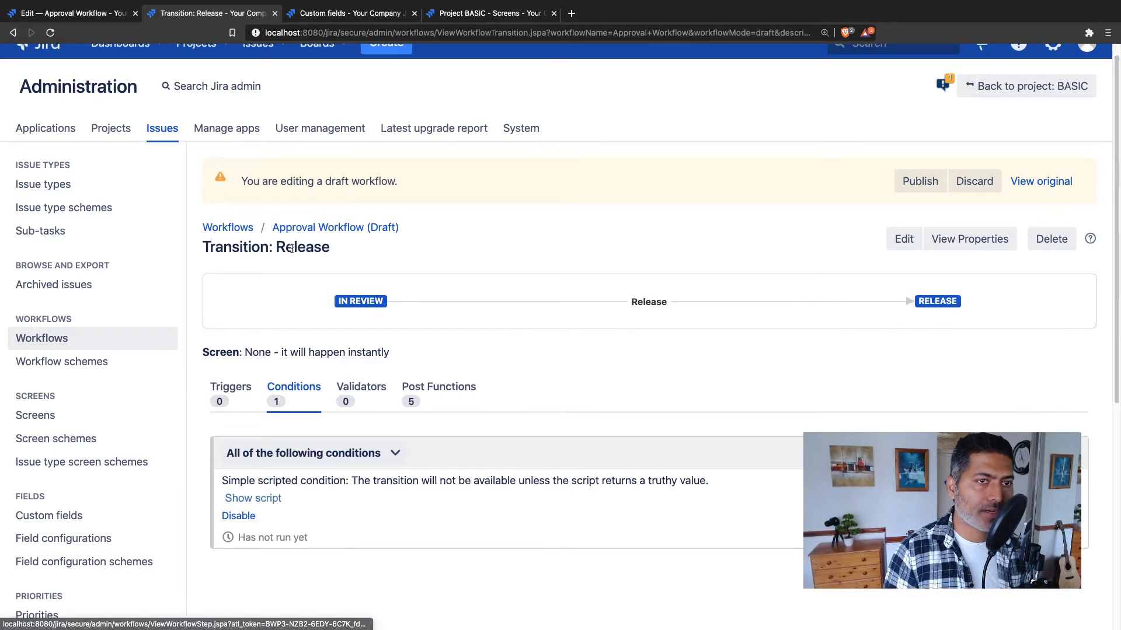
Step: Return to the Approval Workflow diagram and open the post functions of the looping Approve transition on In Review
{"action": "left_click", "coordinate": [325, 229]}
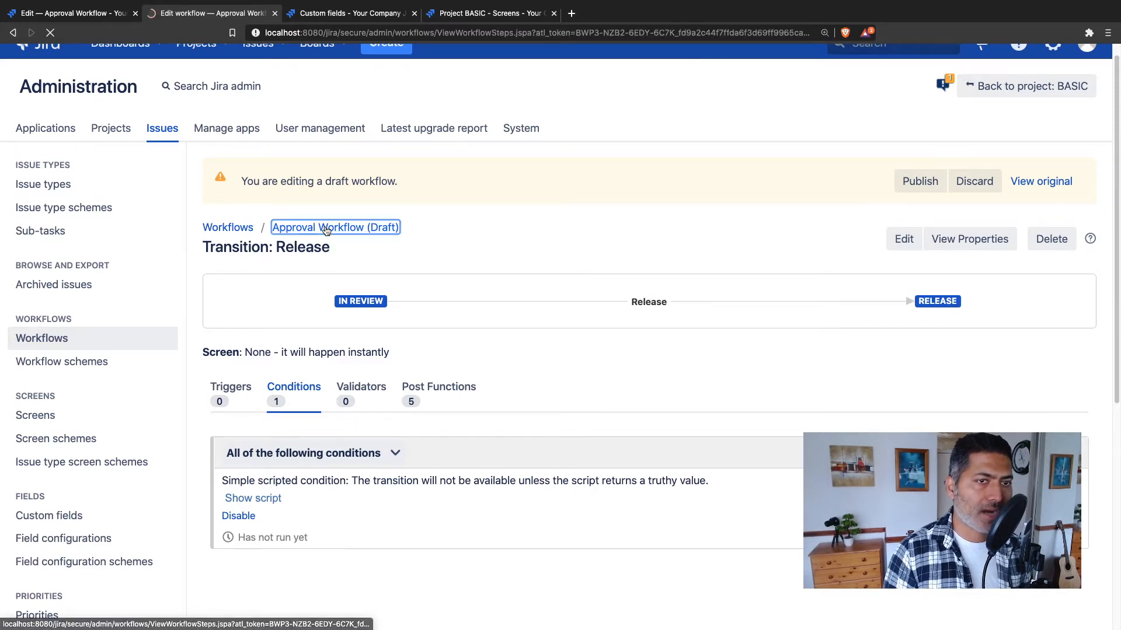
{"action": "left_click", "coordinate": [231, 338]}
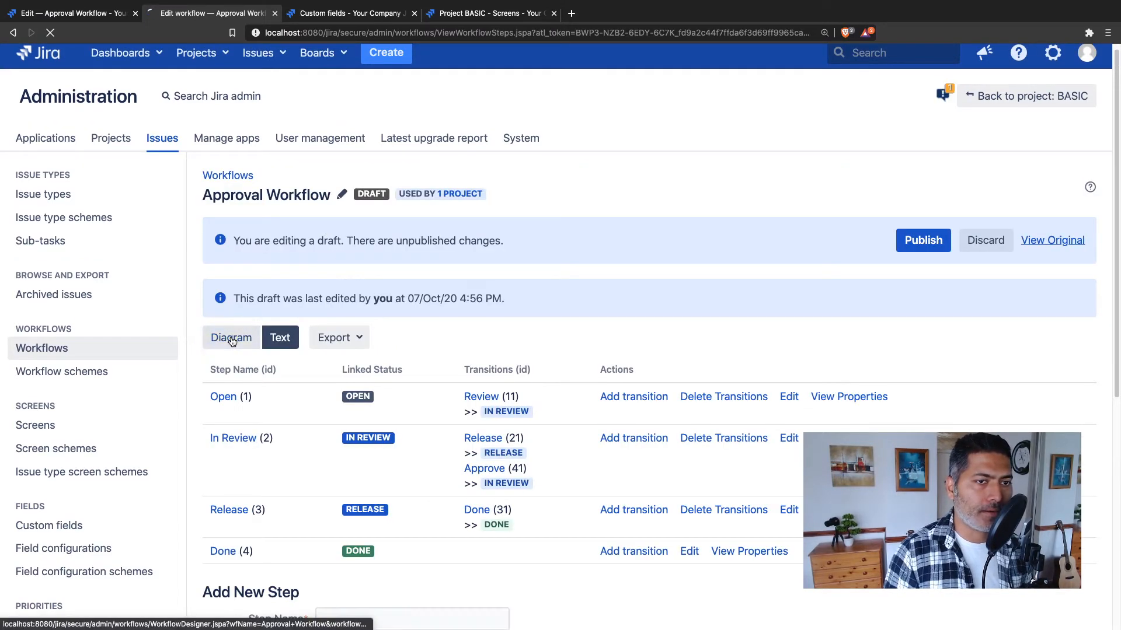
{"action": "scroll", "coordinate": [473, 358], "scroll_direction": "down", "scroll_amount": 3}
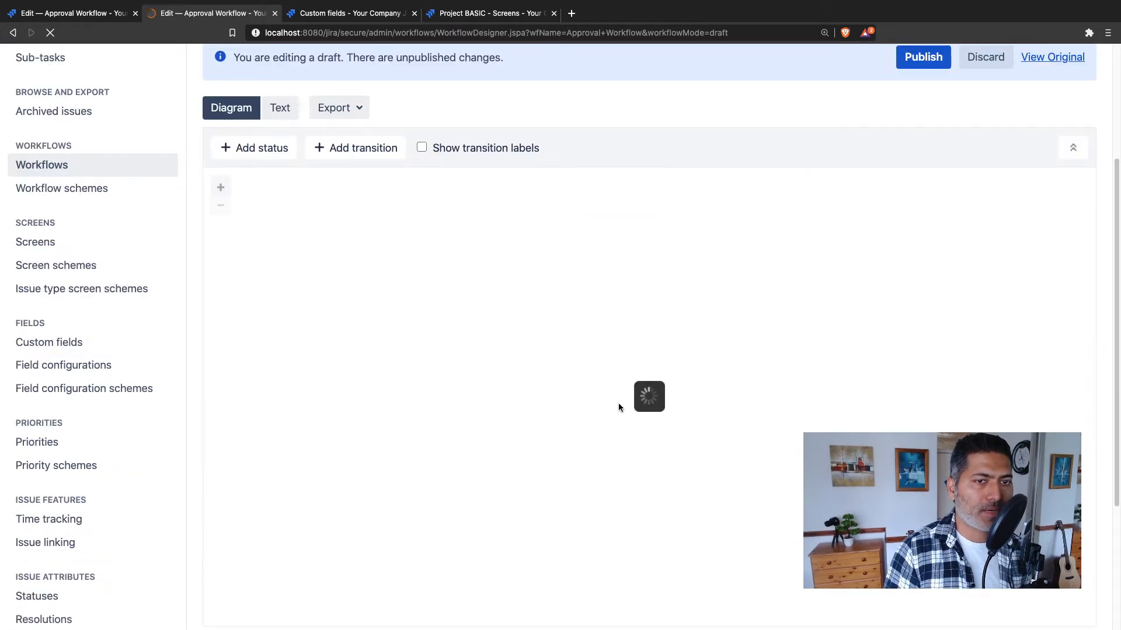
{"action": "scroll", "coordinate": [722, 401], "scroll_direction": "down", "scroll_amount": 1}
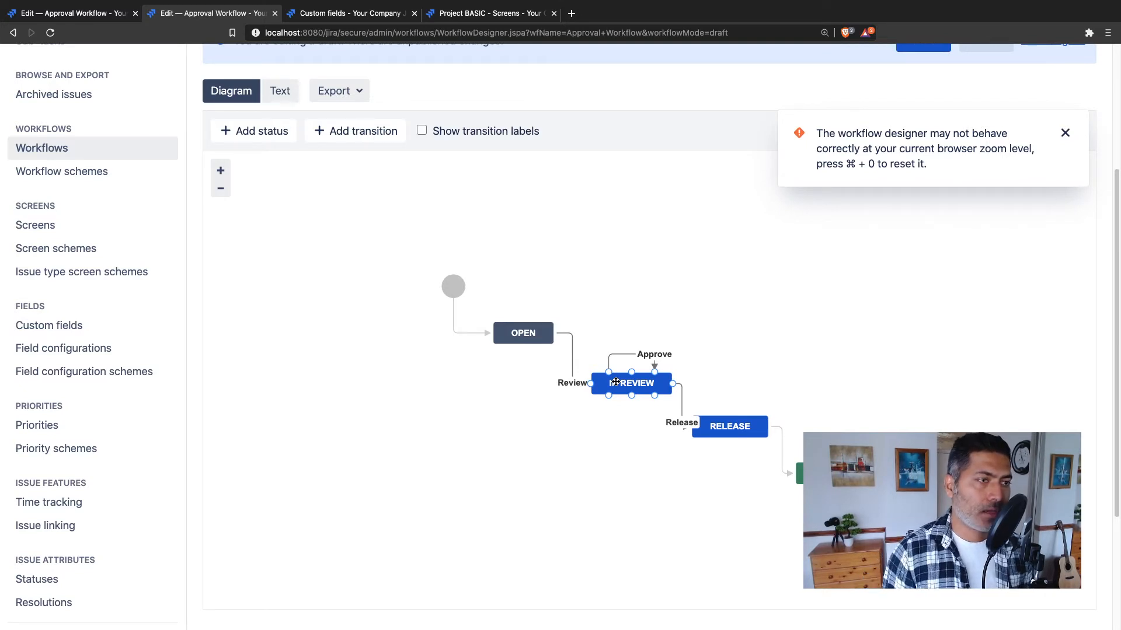
{"action": "left_click", "coordinate": [611, 355]}
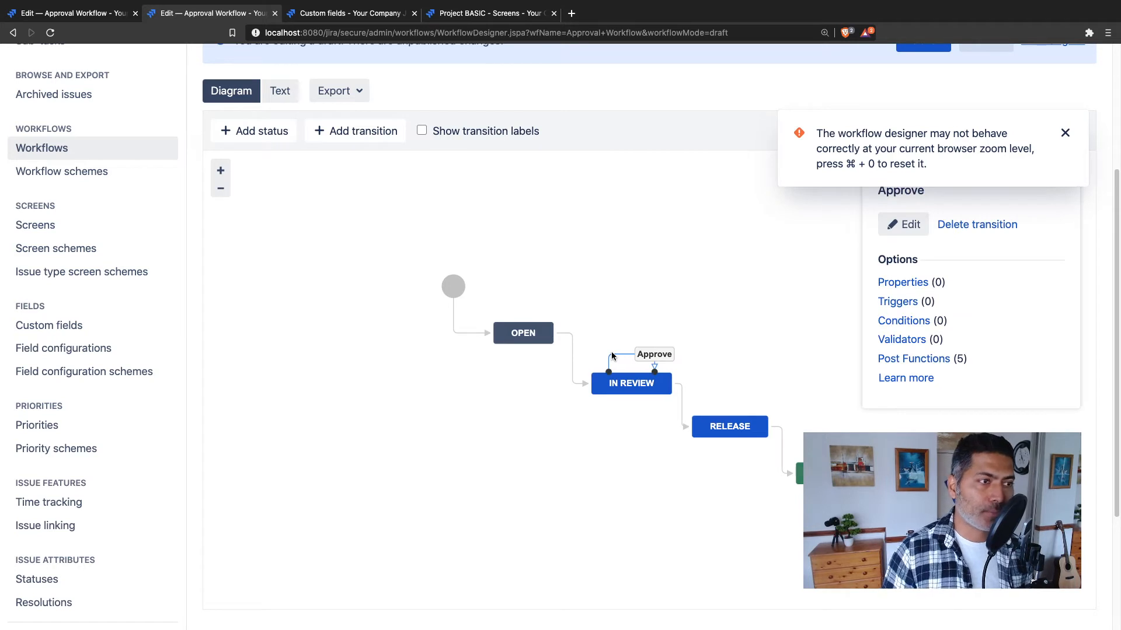
{"action": "mouse_move", "coordinate": [629, 368]}
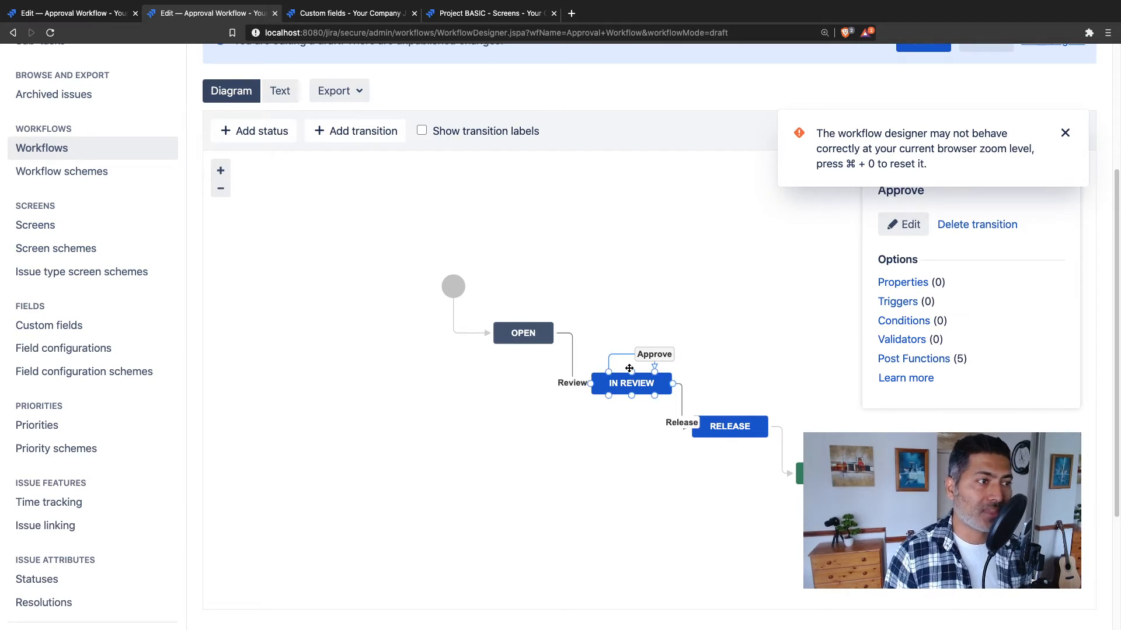
{"action": "left_click", "coordinate": [925, 361]}
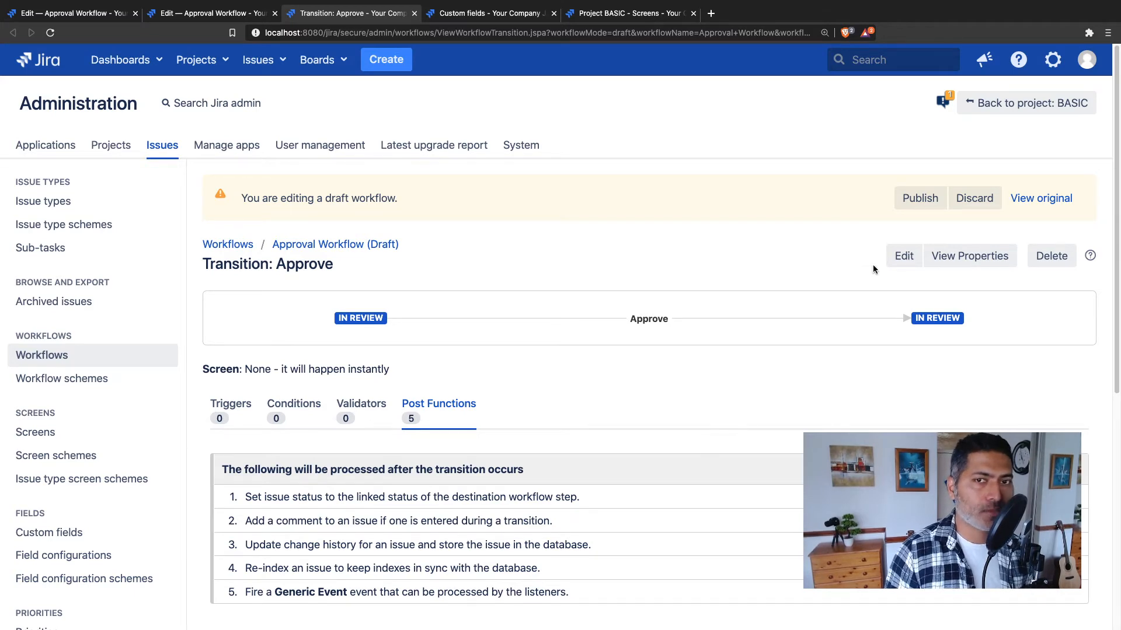
Step: Publish the Approval Workflow draft without saving a backup copy, and display the published workflow as a diagram
{"action": "left_click", "coordinate": [923, 206]}
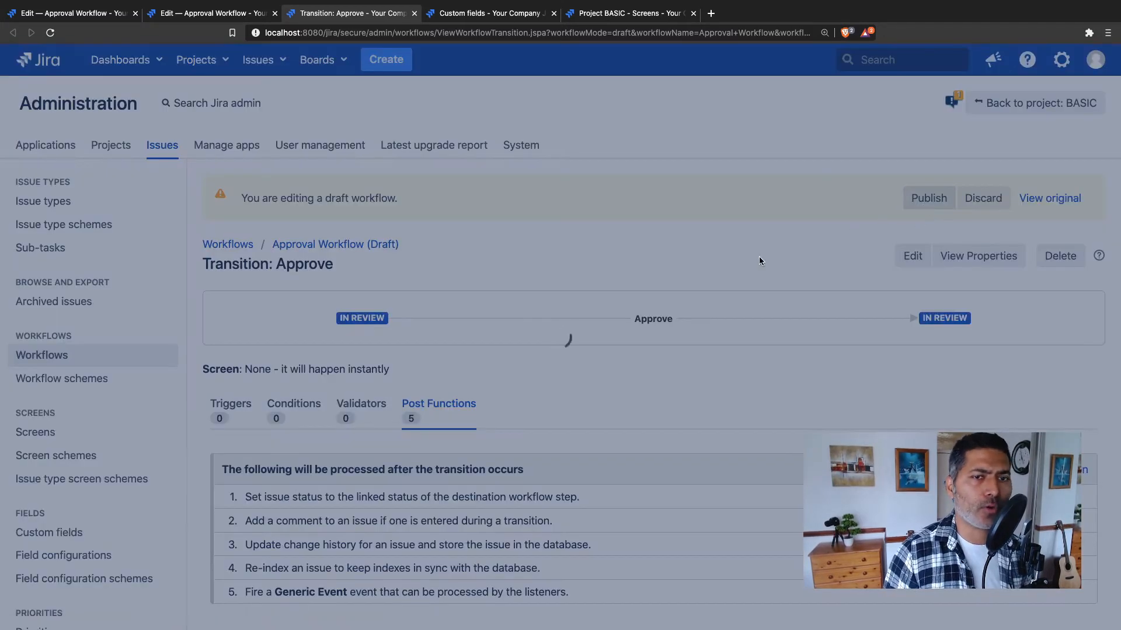
{"action": "left_click", "coordinate": [567, 362]}
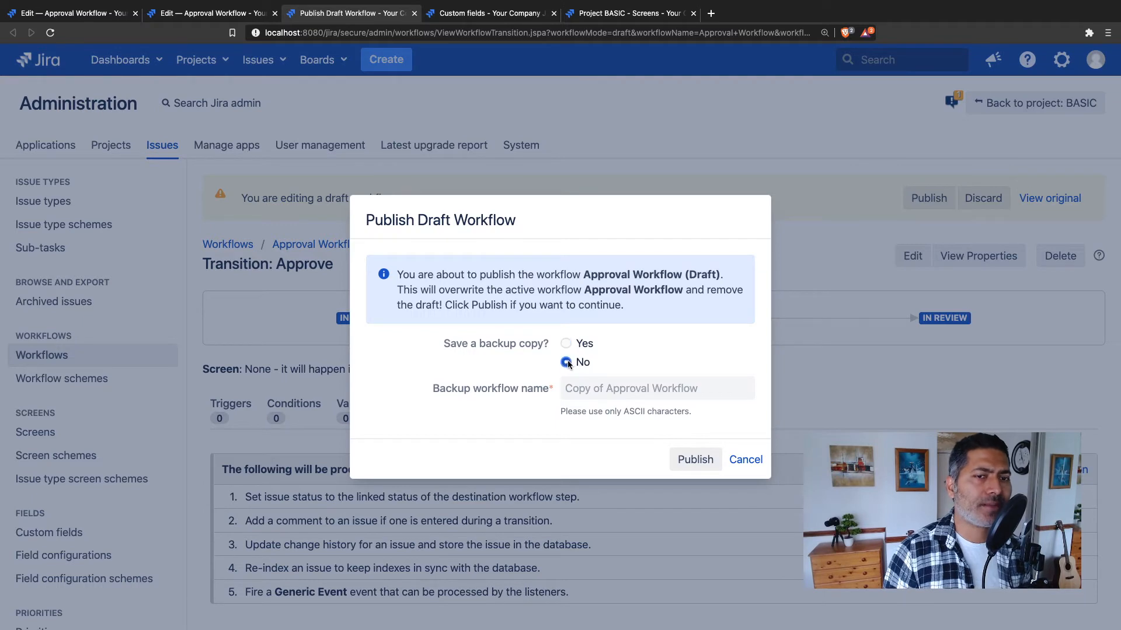
{"action": "left_click", "coordinate": [682, 449]}
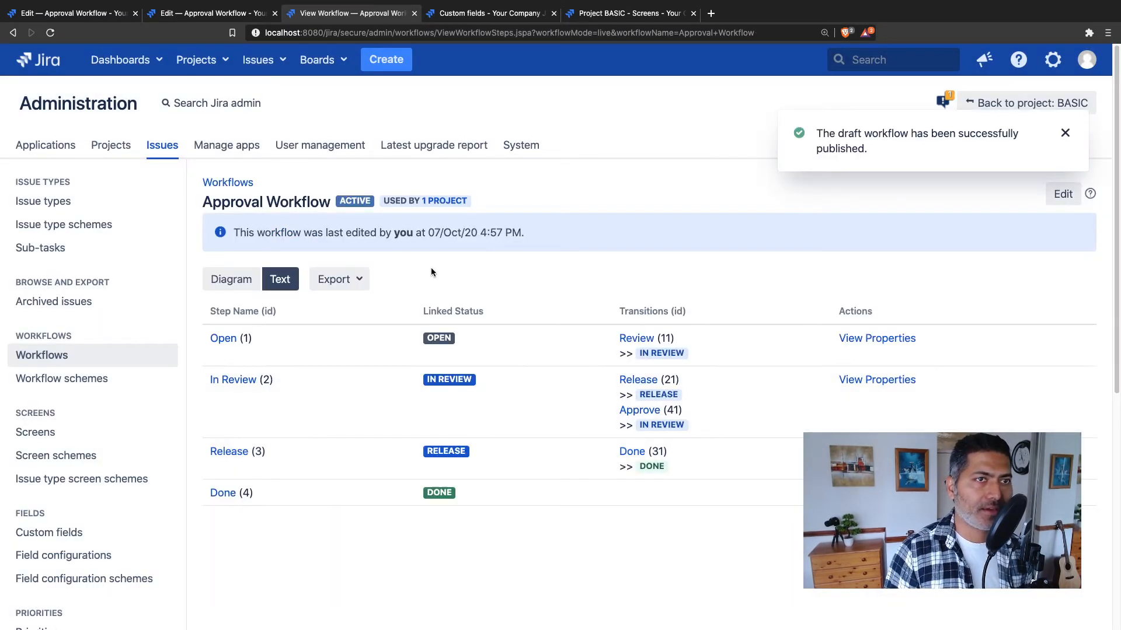
{"action": "left_click", "coordinate": [240, 279]}
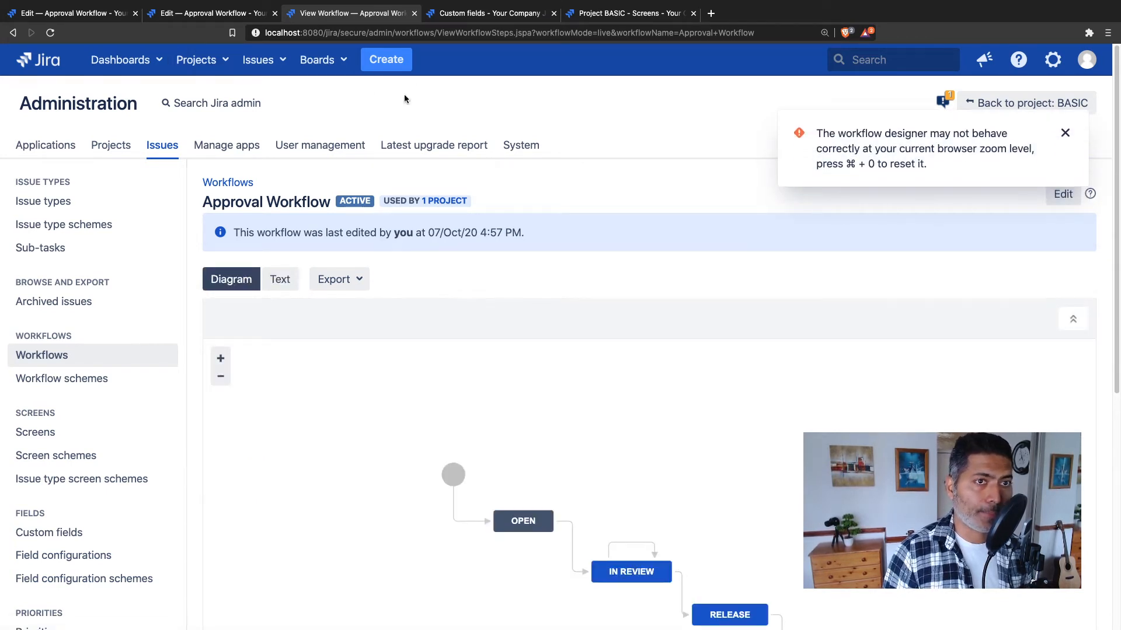
Step: Open issue BAS-1 in a separate tab, check its place in the workflow, and run the Review transition on it
{"action": "left_click", "coordinate": [258, 60]}
{"action": "left_click", "coordinate": [285, 194], "text": "super"}
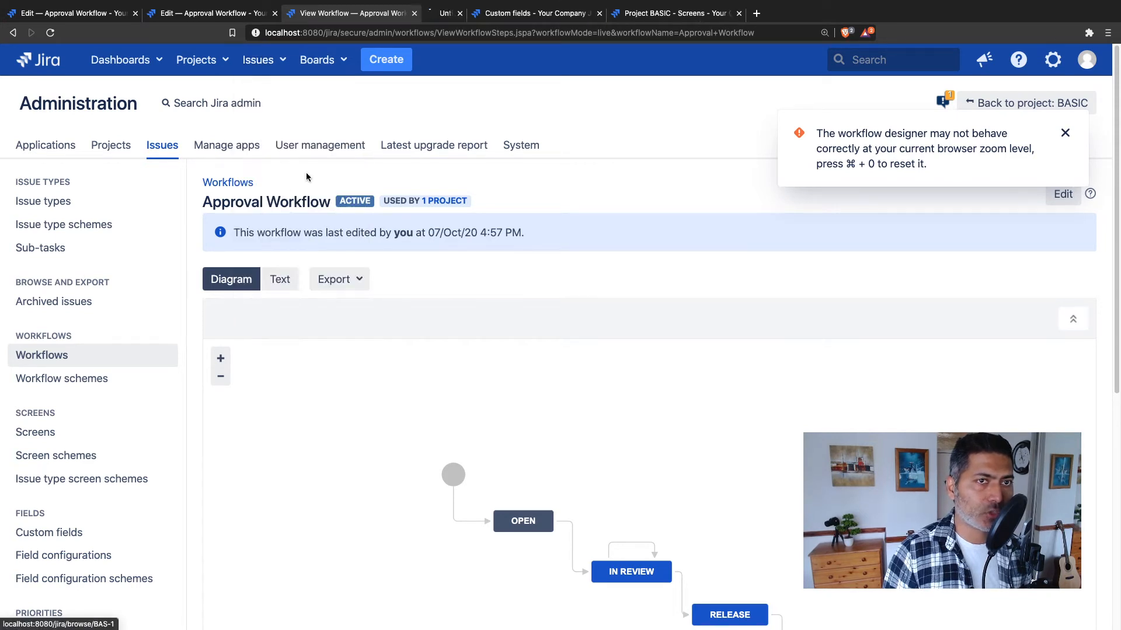
{"action": "left_click", "coordinate": [475, 18]}
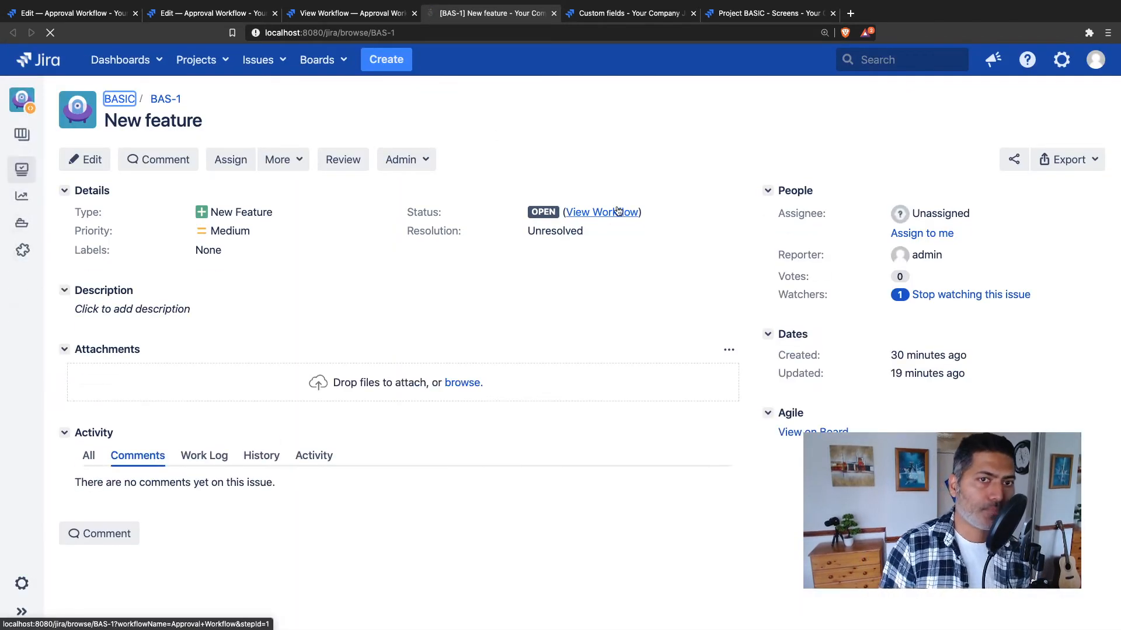
{"action": "left_click", "coordinate": [610, 213]}
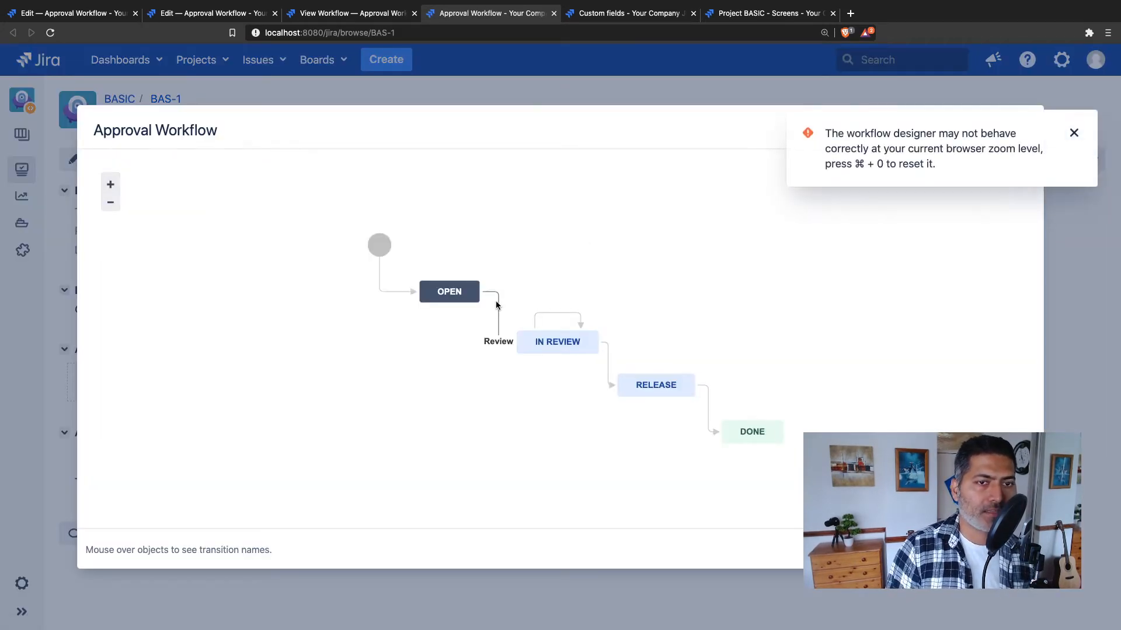
{"action": "key", "text": "Escape"}
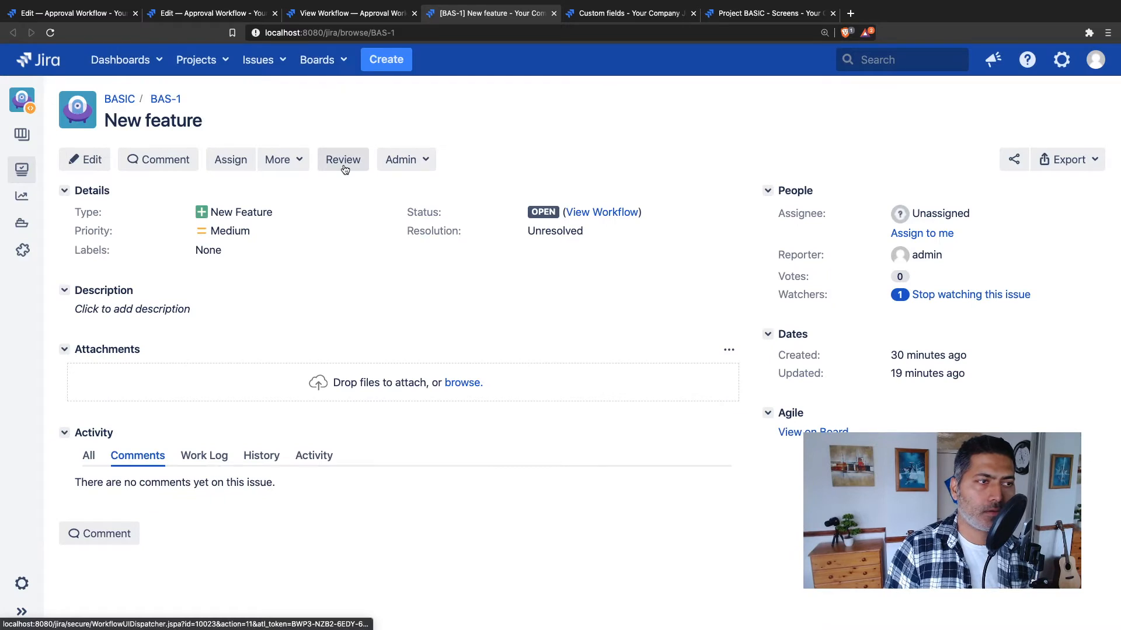
{"action": "left_click", "coordinate": [343, 160]}
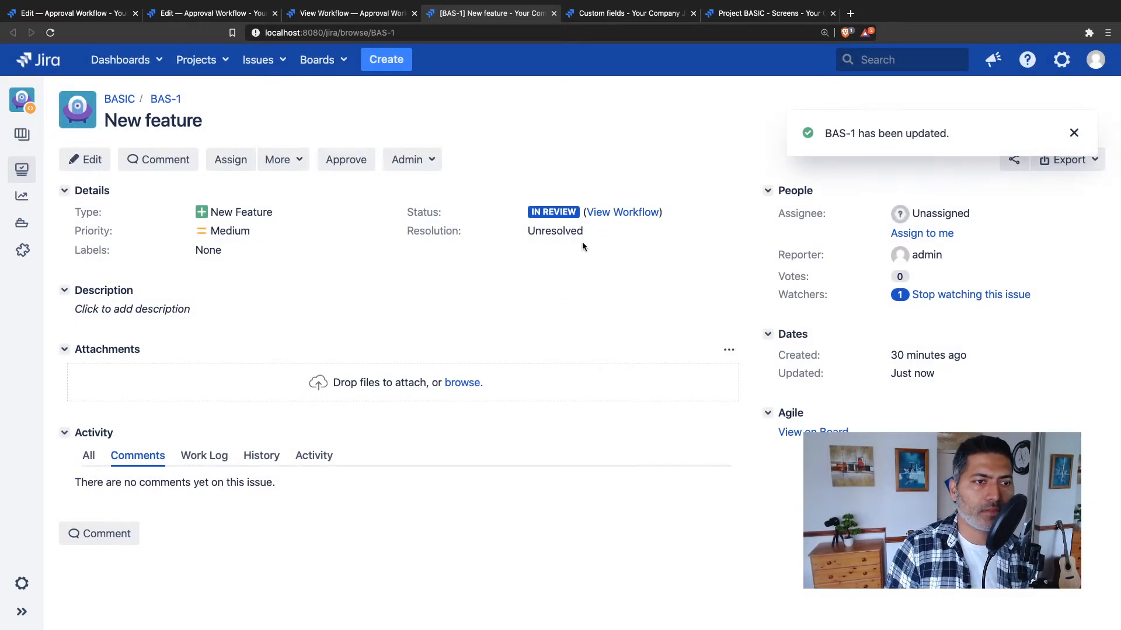
Step: Examine the Approve and Release transitions in BAS-1's workflow diagram, and run the Approve transition on the issue
{"action": "left_click", "coordinate": [623, 212]}
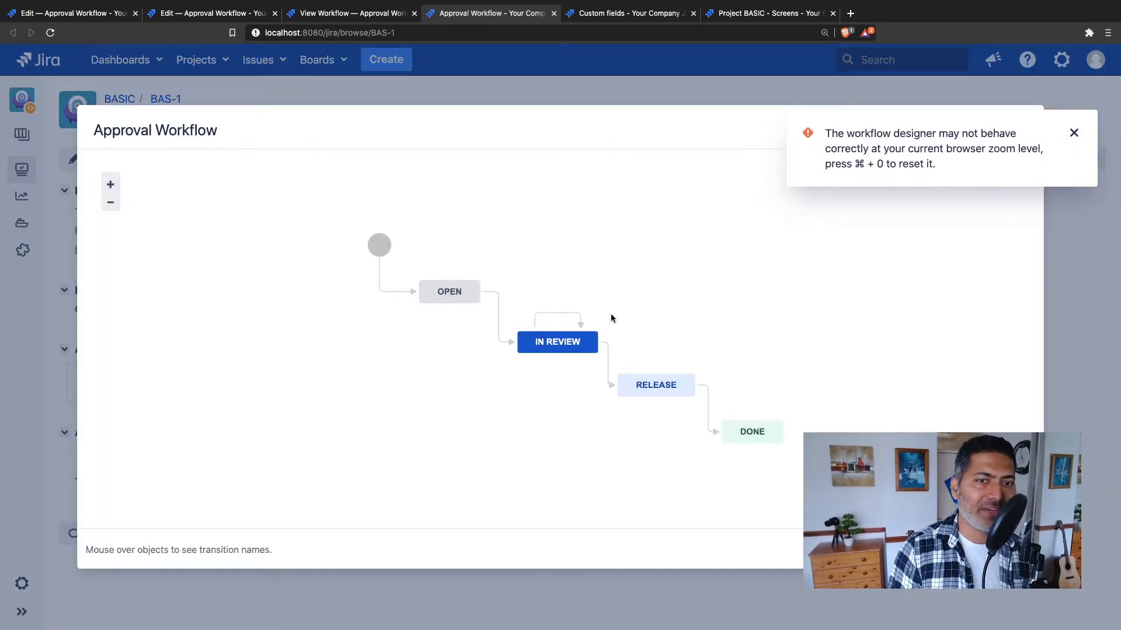
{"action": "mouse_move", "coordinate": [568, 342]}
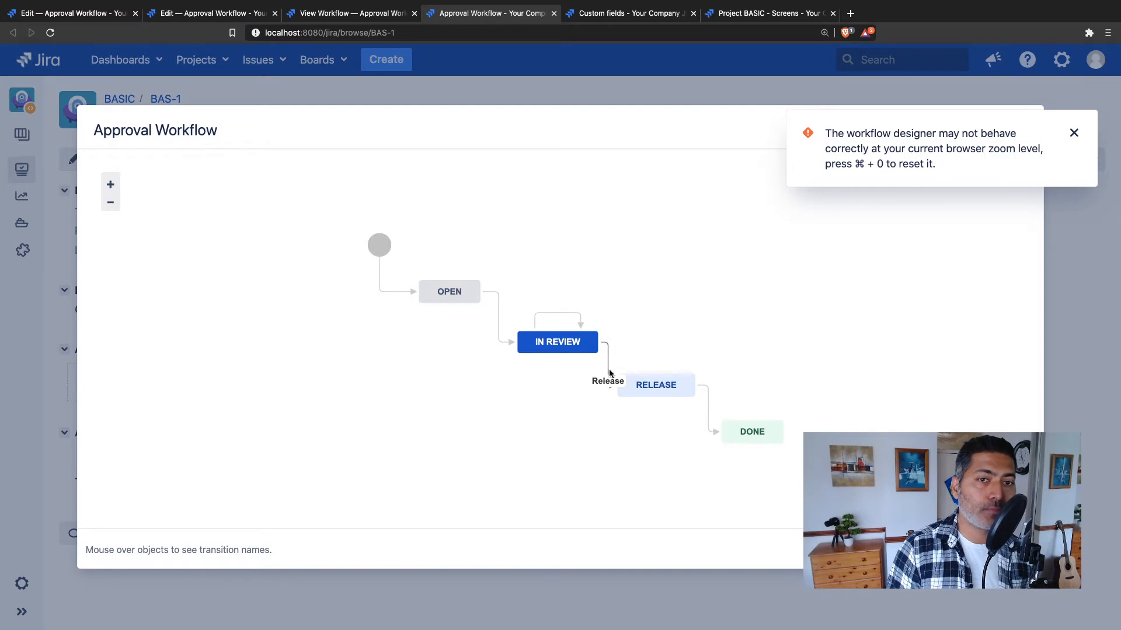
{"action": "mouse_move", "coordinate": [640, 385]}
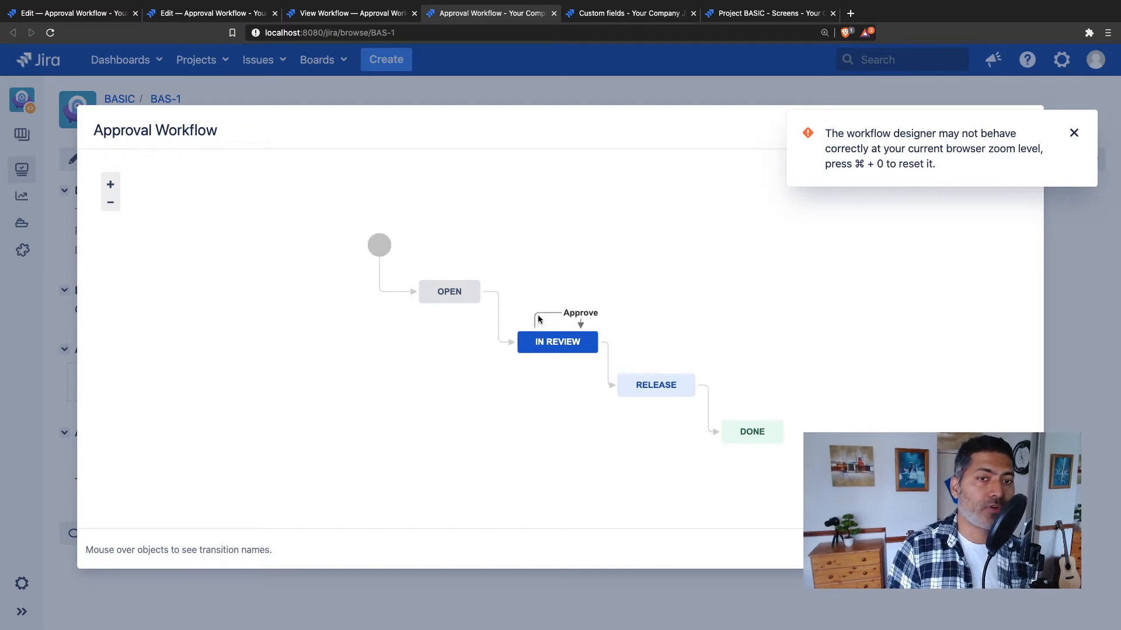
{"action": "key", "text": "Escape"}
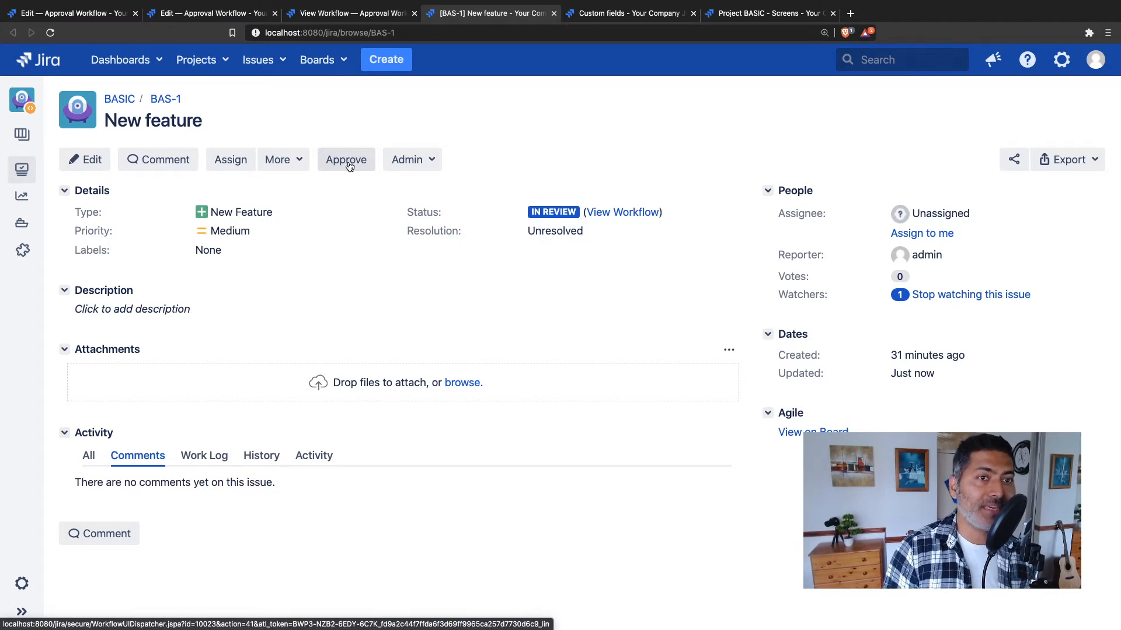
{"action": "left_click", "coordinate": [348, 165]}
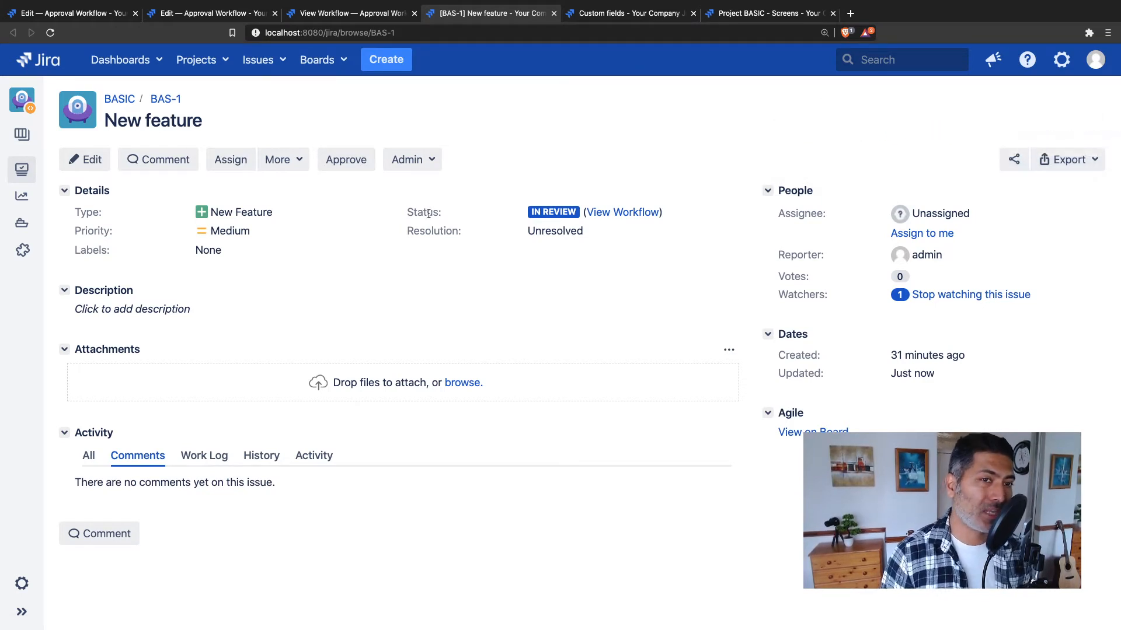
Step: Edit BAS-1 to tick Yes for the Approved field, save the update, and check the issue's workflow
{"action": "left_click", "coordinate": [89, 164]}
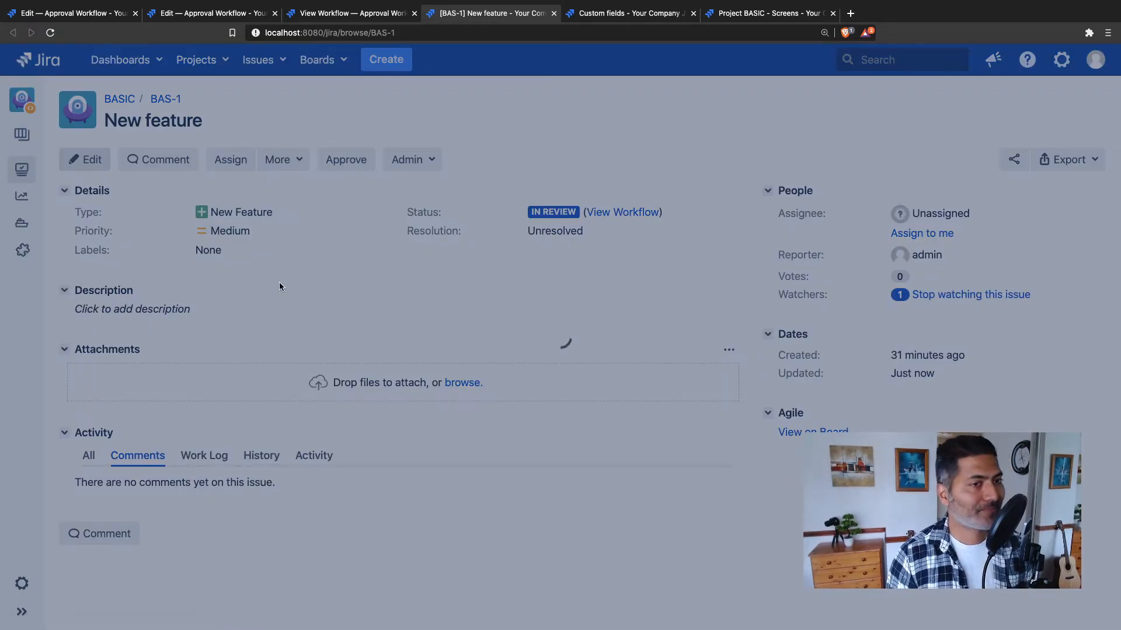
{"action": "scroll", "coordinate": [324, 332], "scroll_direction": "down", "scroll_amount": 10}
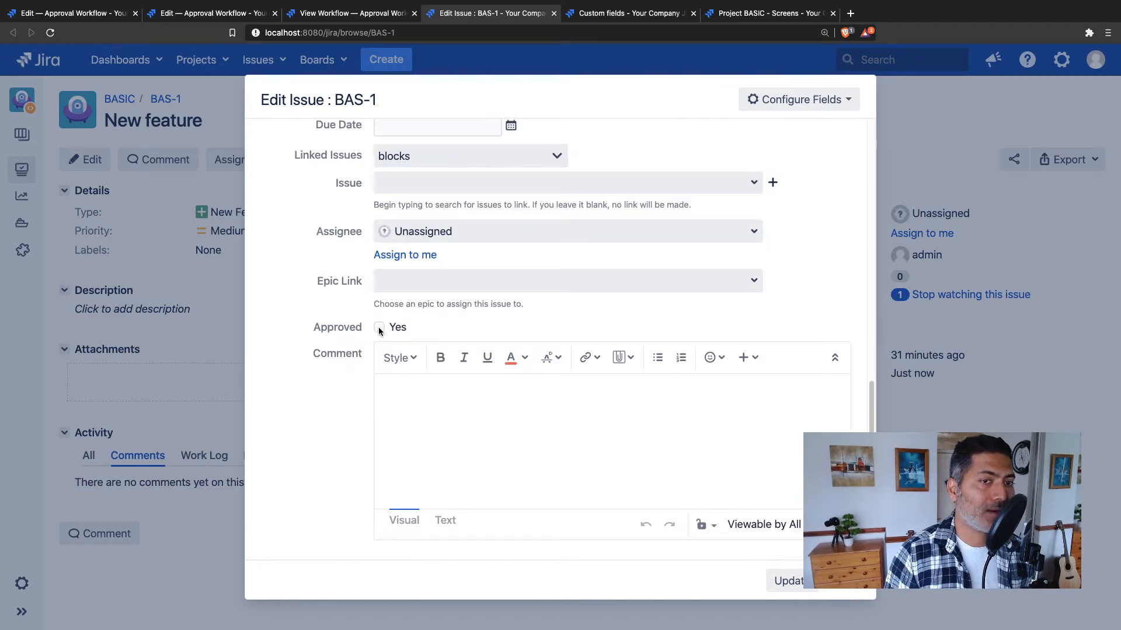
{"action": "left_click", "coordinate": [378, 328]}
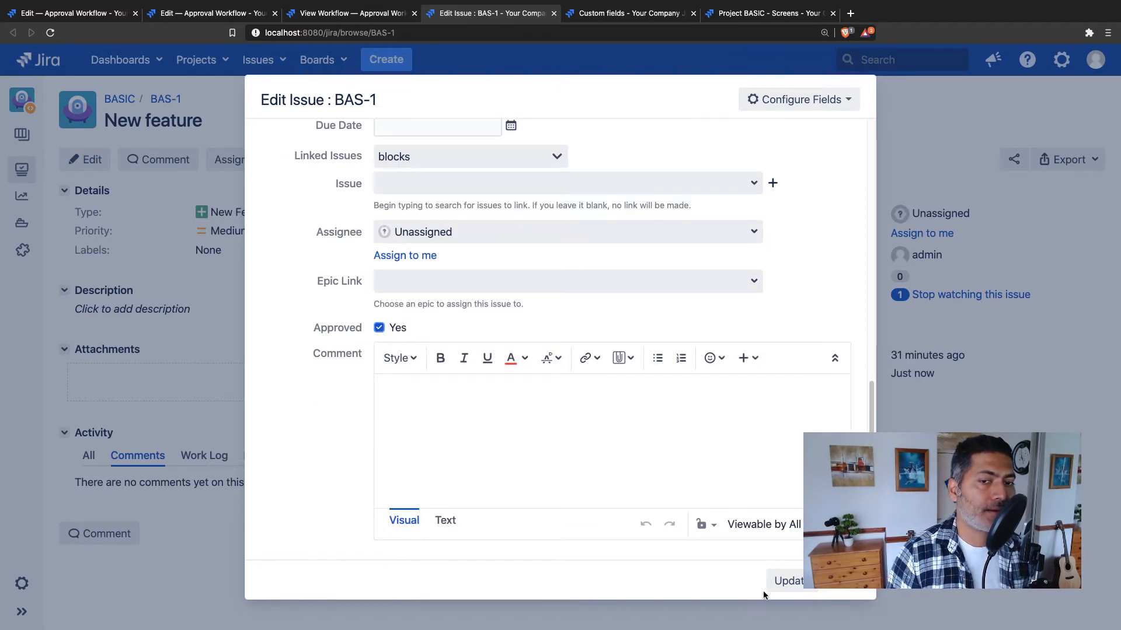
{"action": "left_click", "coordinate": [789, 581]}
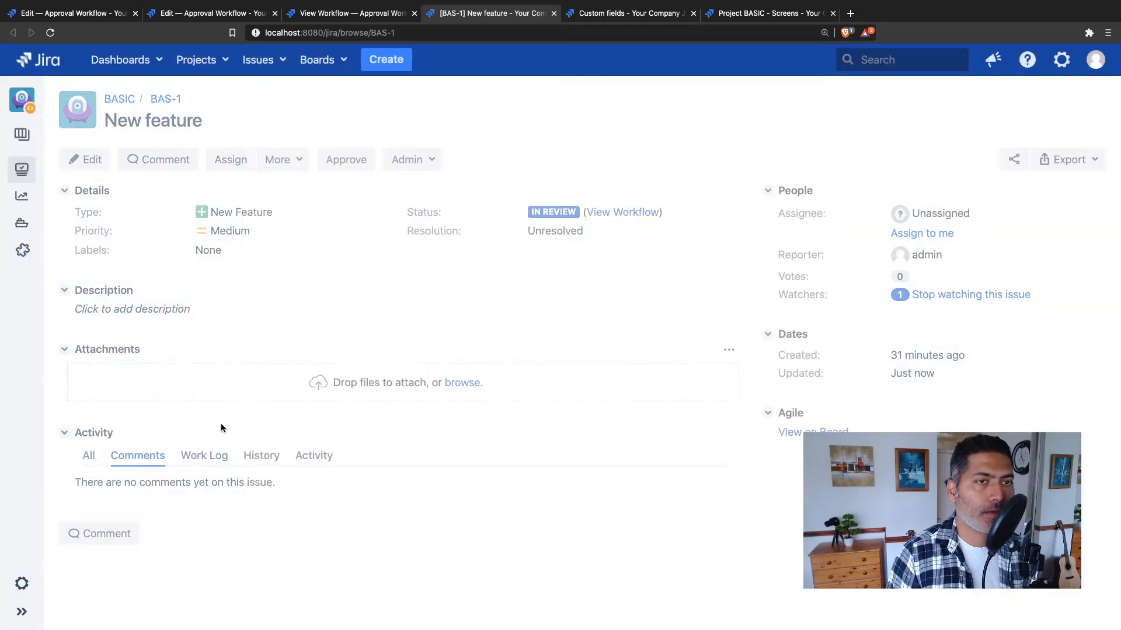
{"action": "left_click", "coordinate": [617, 211]}
{"action": "key", "text": "Escape"}
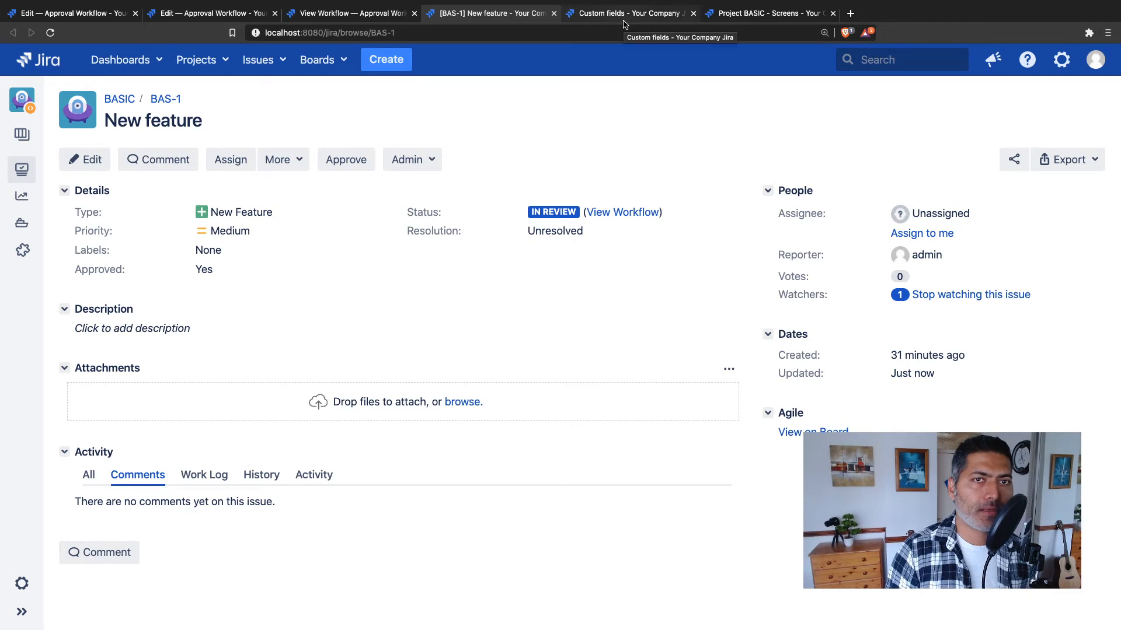
Step: Create an editable draft of the Approval Workflow and open the conditions of its Release transition from In Review
{"action": "left_click", "coordinate": [326, 14]}
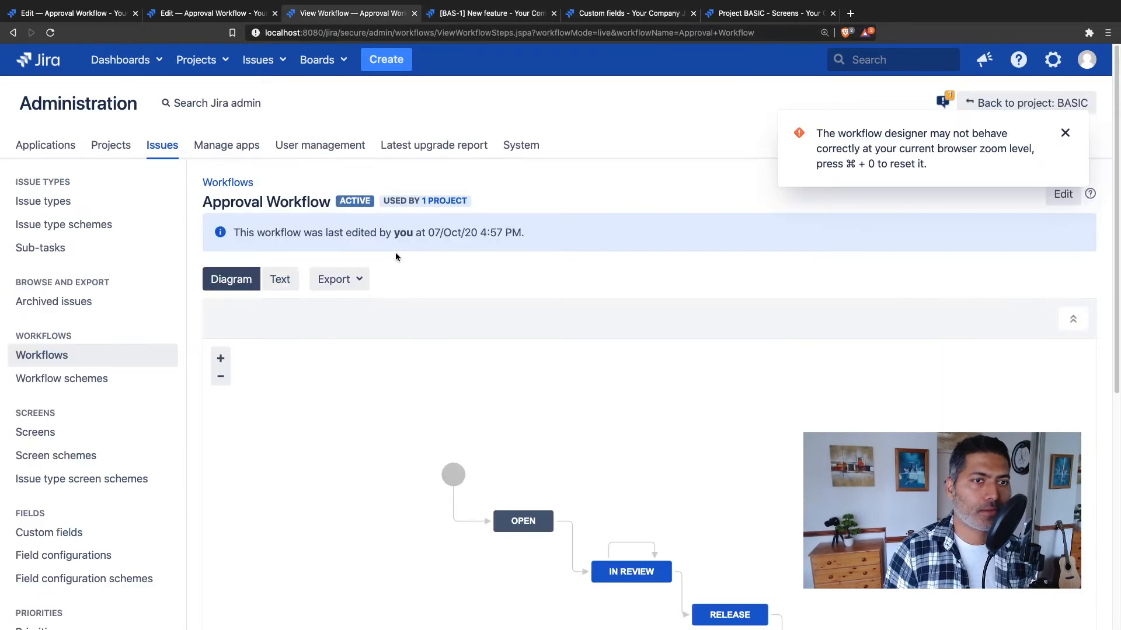
{"action": "left_click", "coordinate": [1063, 195]}
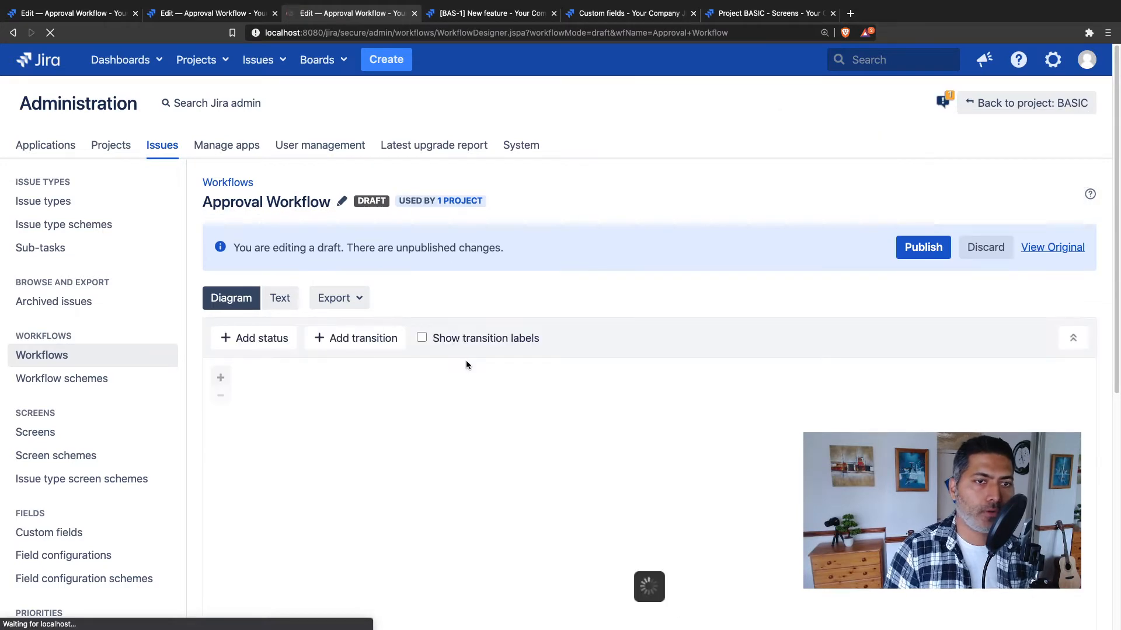
{"action": "scroll", "coordinate": [465, 360], "scroll_direction": "down", "scroll_amount": 4}
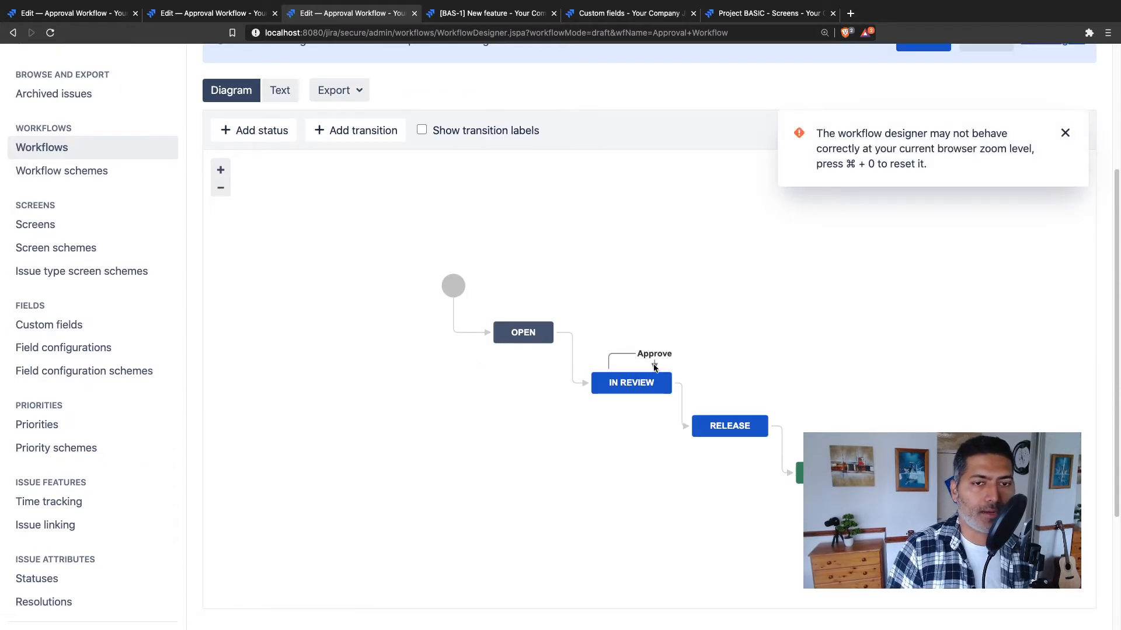
{"action": "left_click", "coordinate": [683, 405]}
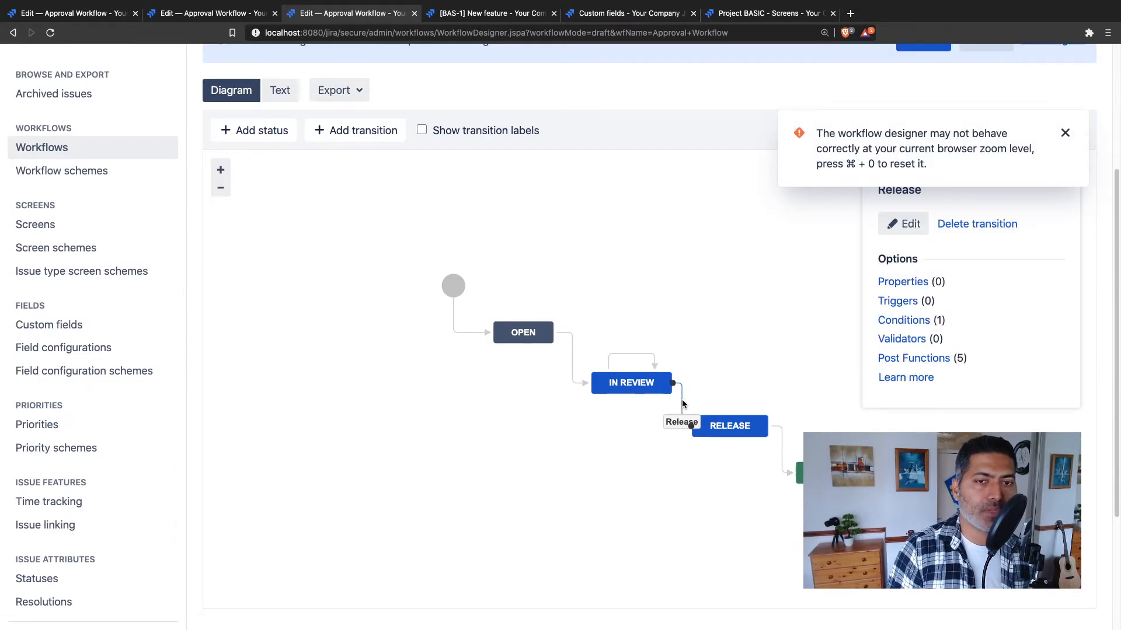
{"action": "left_click", "coordinate": [916, 322]}
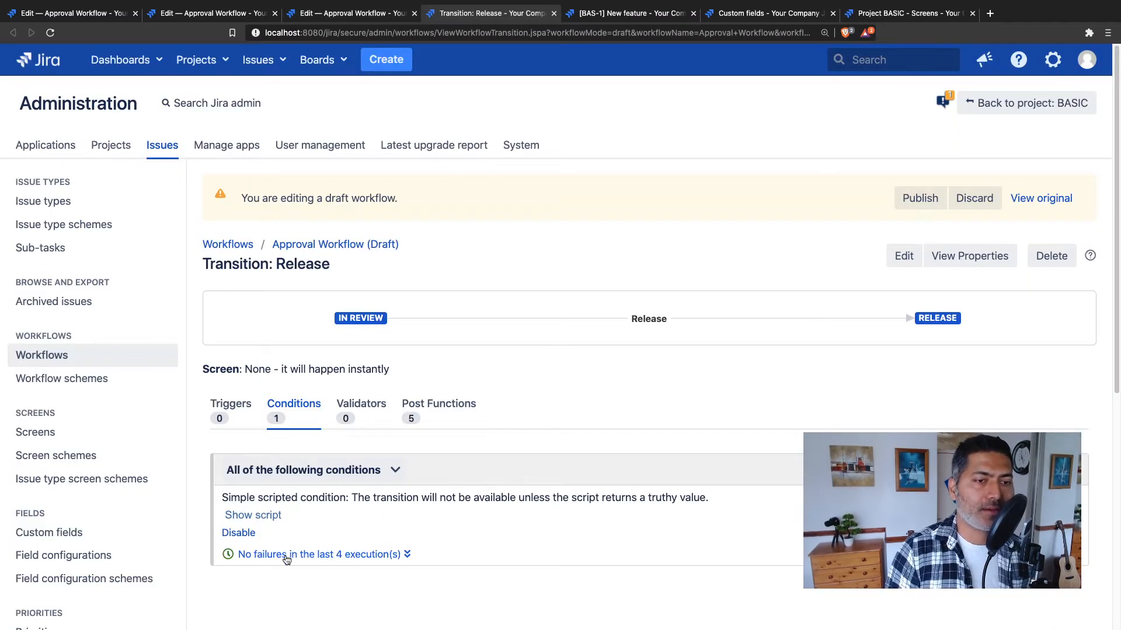
Step: Examine the recent executions of the Release transition's scripted condition, including the execution information of the latest run
{"action": "left_click", "coordinate": [286, 555]}
{"action": "scroll", "coordinate": [557, 390], "scroll_direction": "down", "scroll_amount": 4}
{"action": "left_click", "coordinate": [328, 357]}
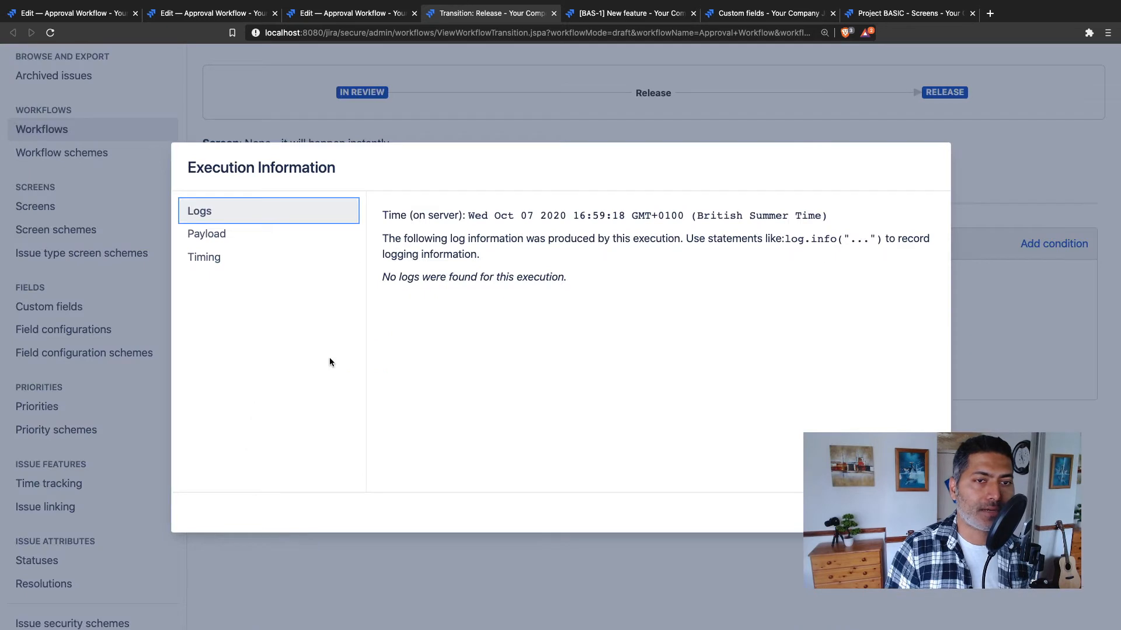
{"action": "key", "text": "Escape"}
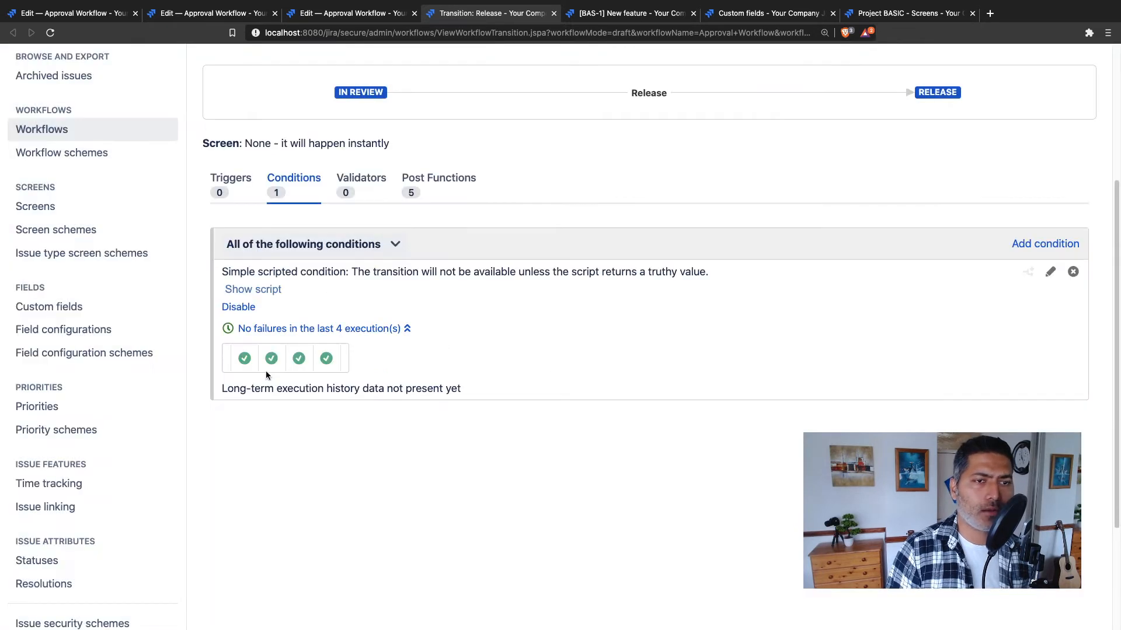
Step: Edit the Release transition's scripted condition so its script reads 'Yes' in cfValues['Approved']*.value
{"action": "left_click", "coordinate": [1050, 272]}
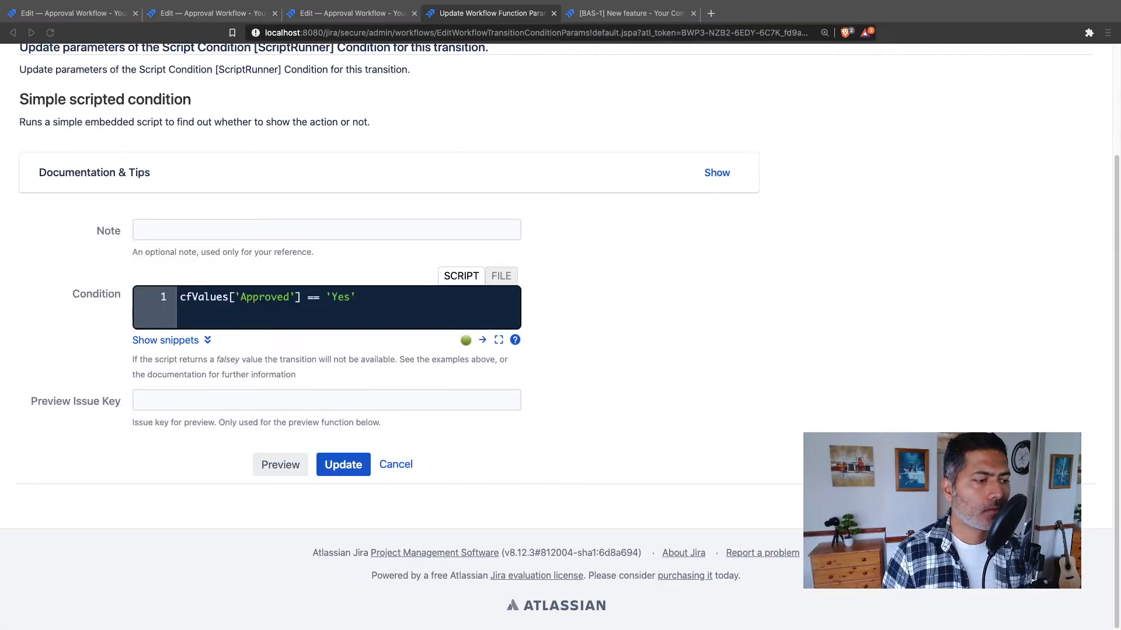
{"action": "left_click", "coordinate": [394, 296]}
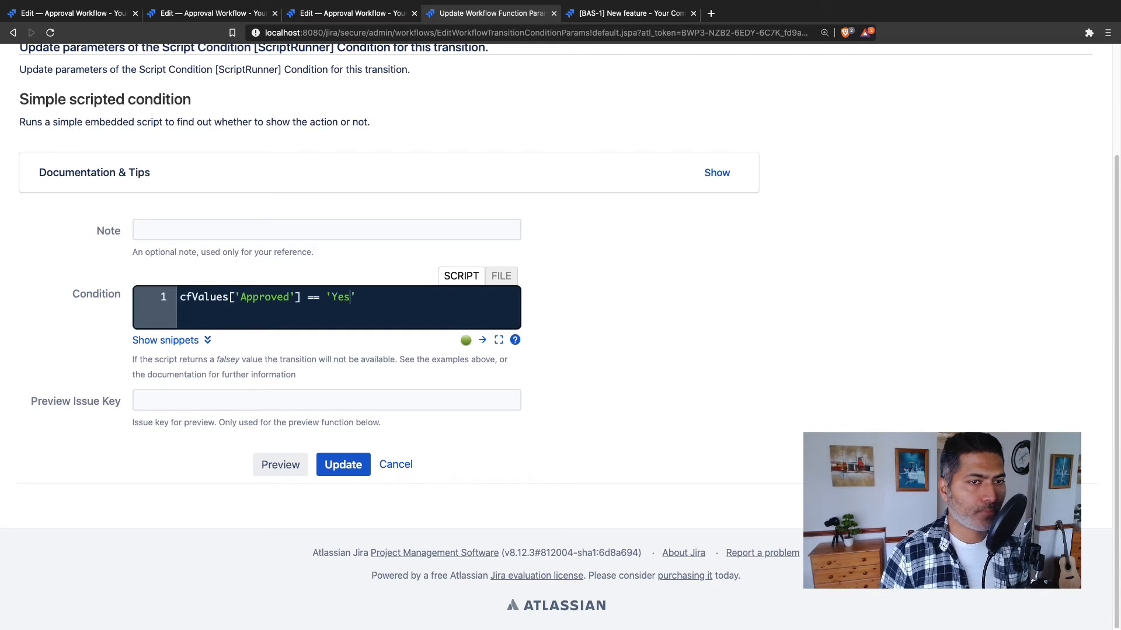
{"action": "key", "text": "BackSpace"}
{"action": "key", "text": "BackSpace"}
{"action": "key", "text": "BackSpace"}
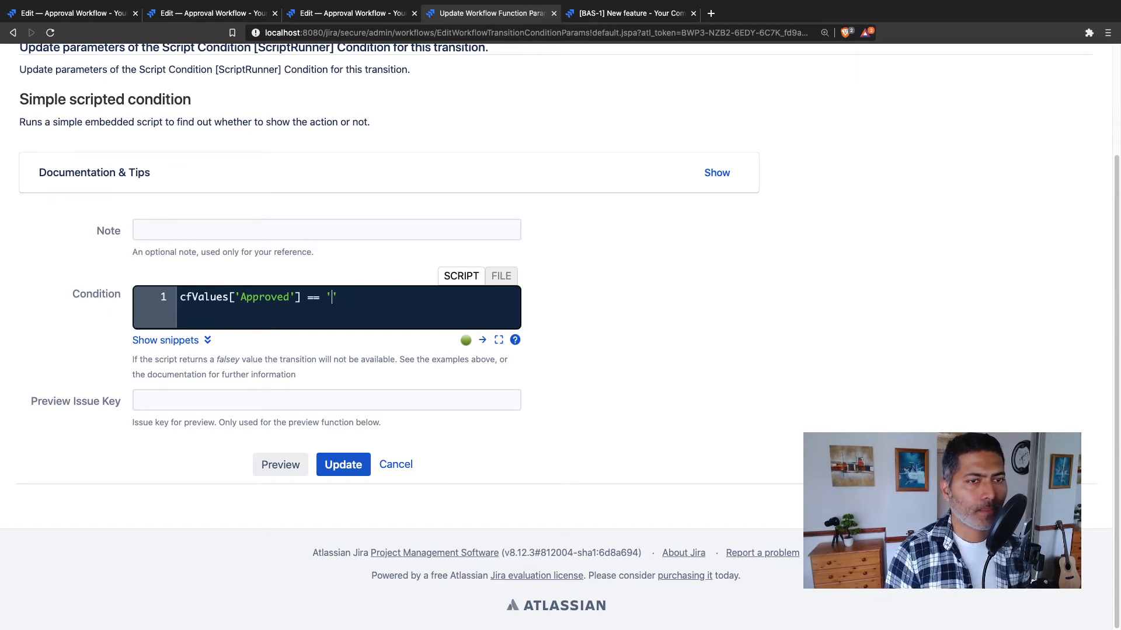
{"action": "key", "text": "BackSpace"}
{"action": "key", "text": "BackSpace"}
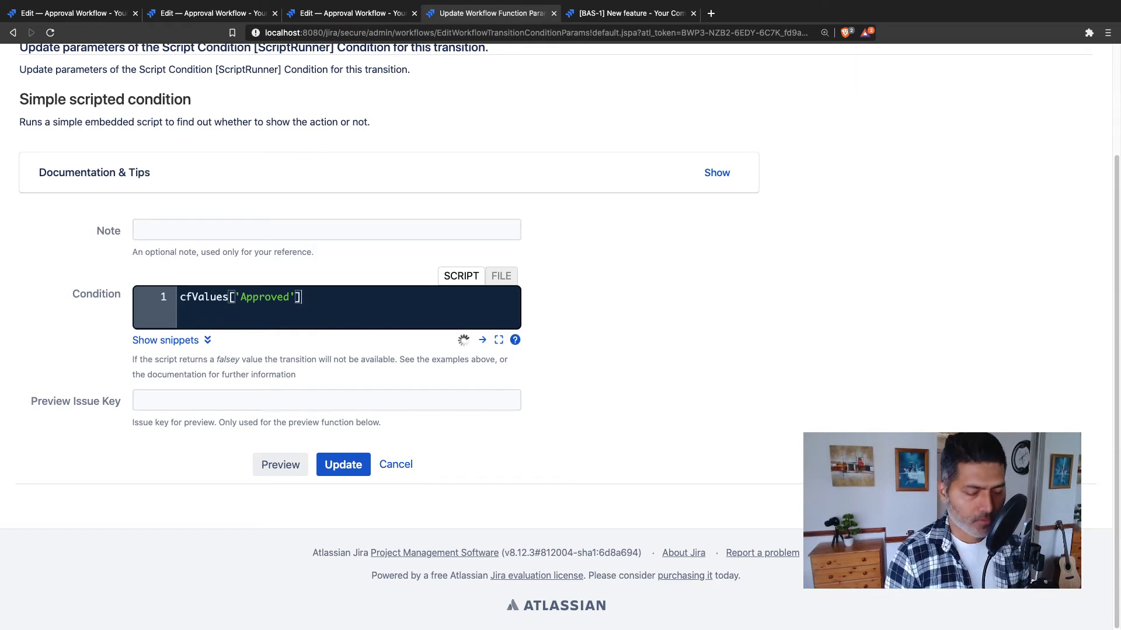
{"action": "type", "text": "*"}
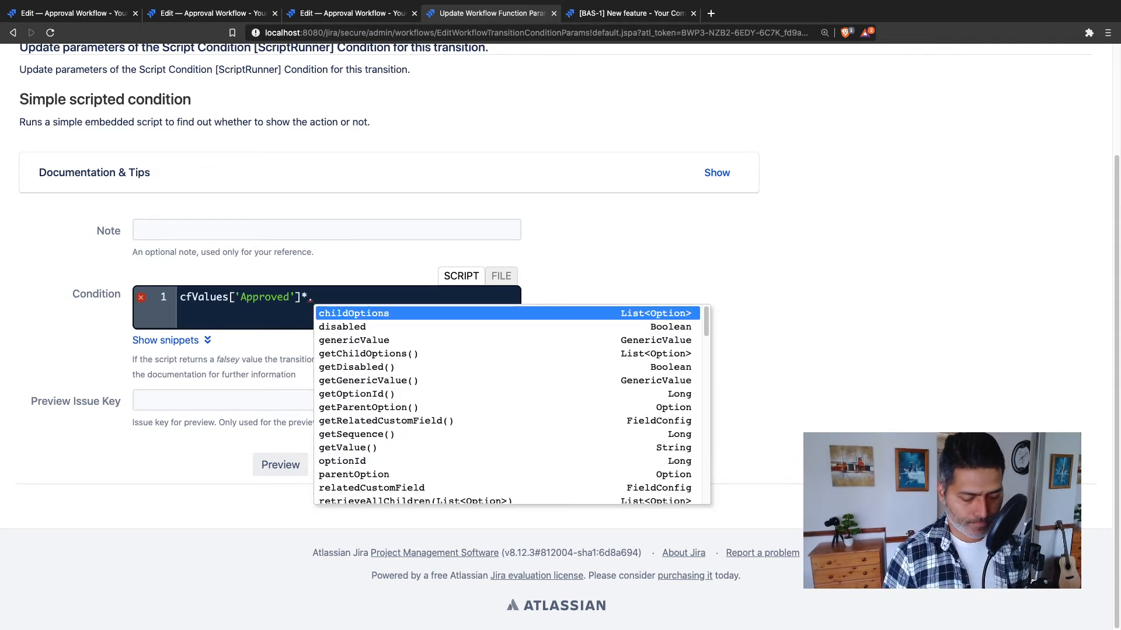
{"action": "type", "text": ".value"}
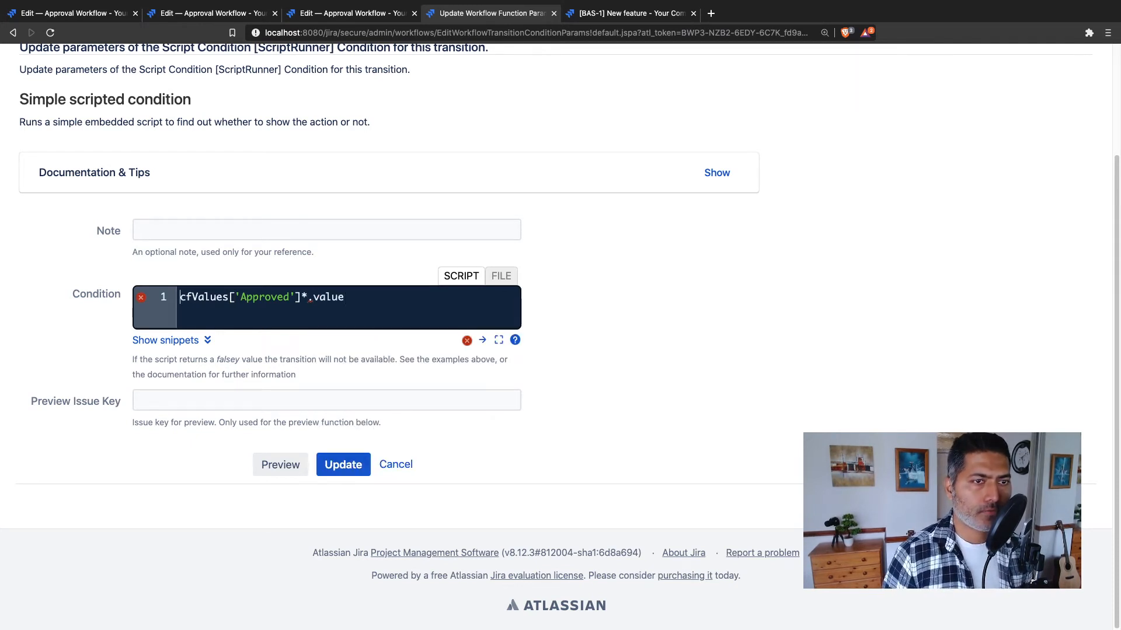
{"action": "type", "text": "''"}
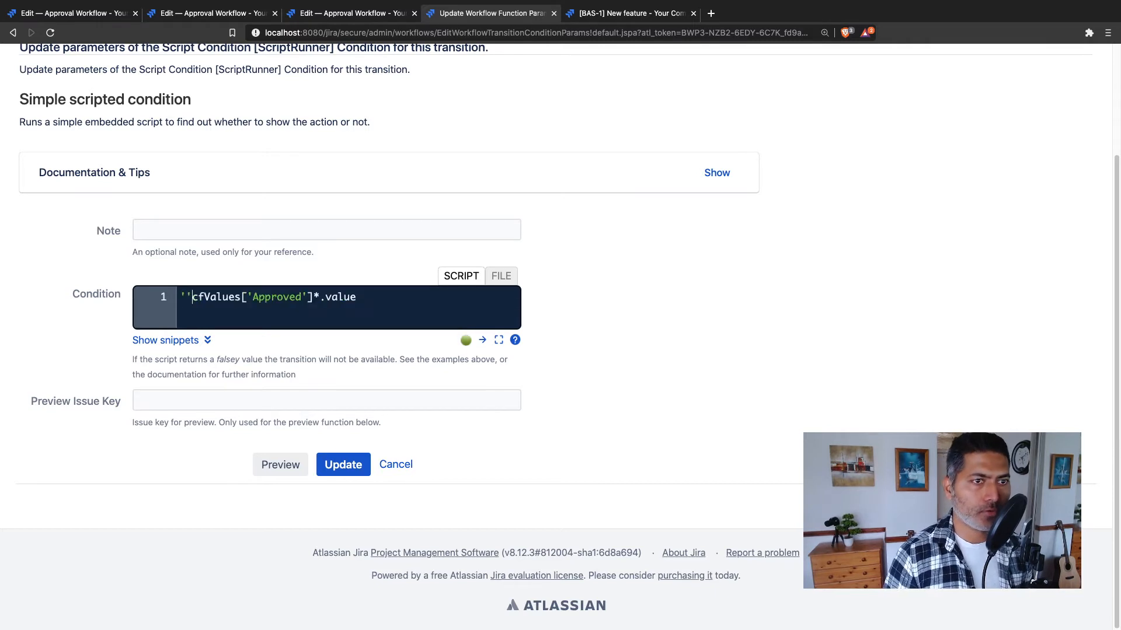
{"action": "key", "text": "Left"}
{"action": "key", "text": "Left"}
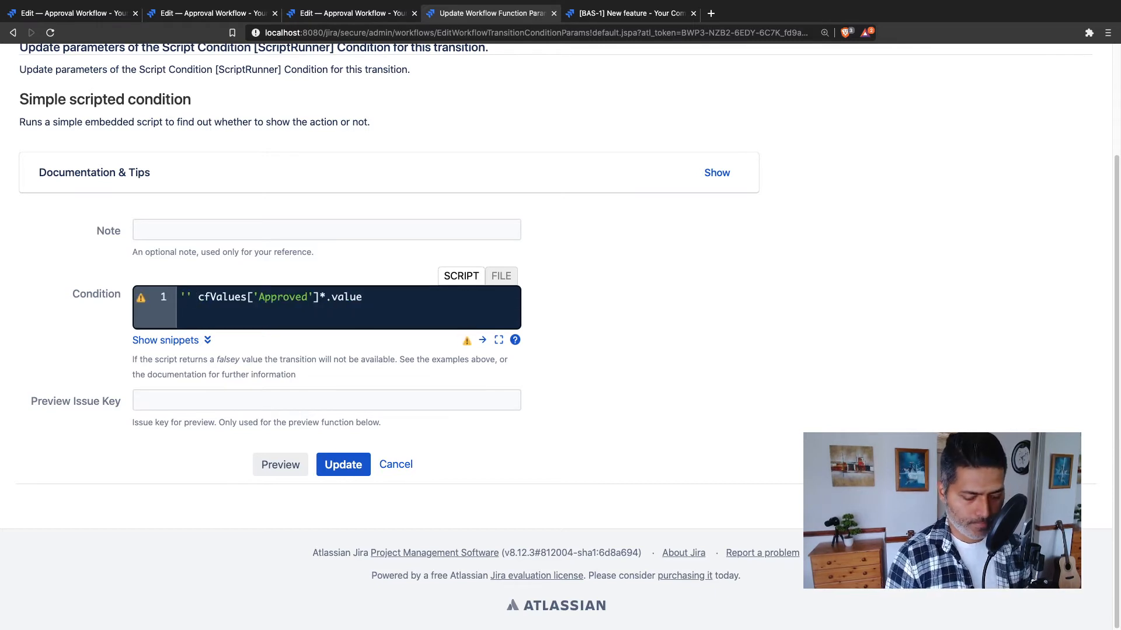
{"action": "type", "text": "Yes' in"}
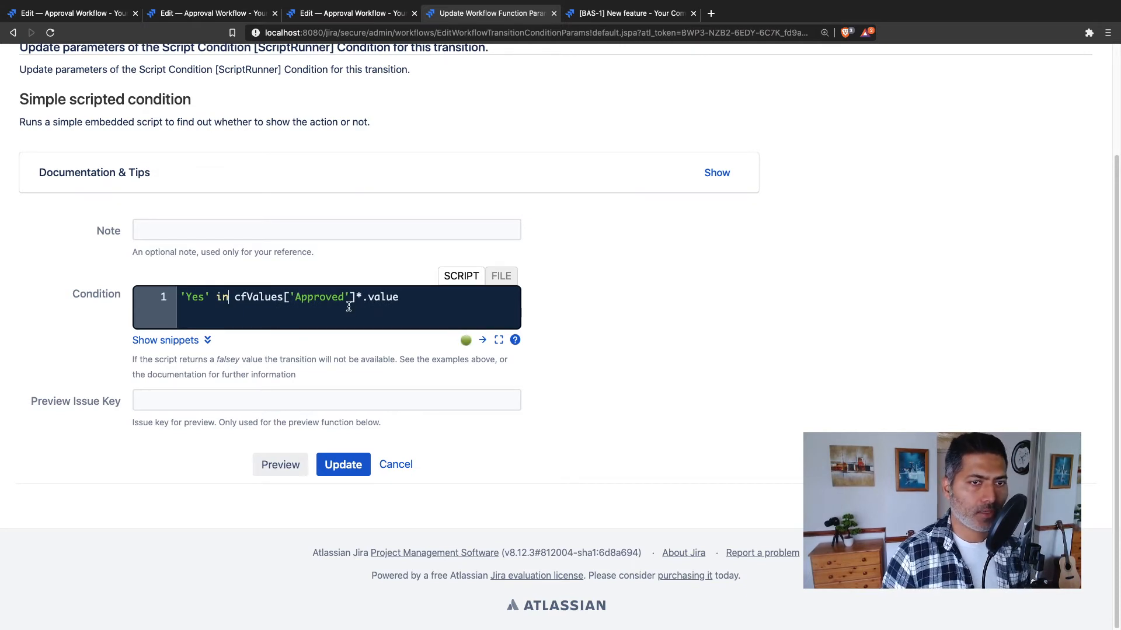
Step: Preview the scripted condition against issue BAS-1 and check what the script evaluates to
{"action": "left_click", "coordinate": [235, 406]}
{"action": "left_click", "coordinate": [198, 424]}
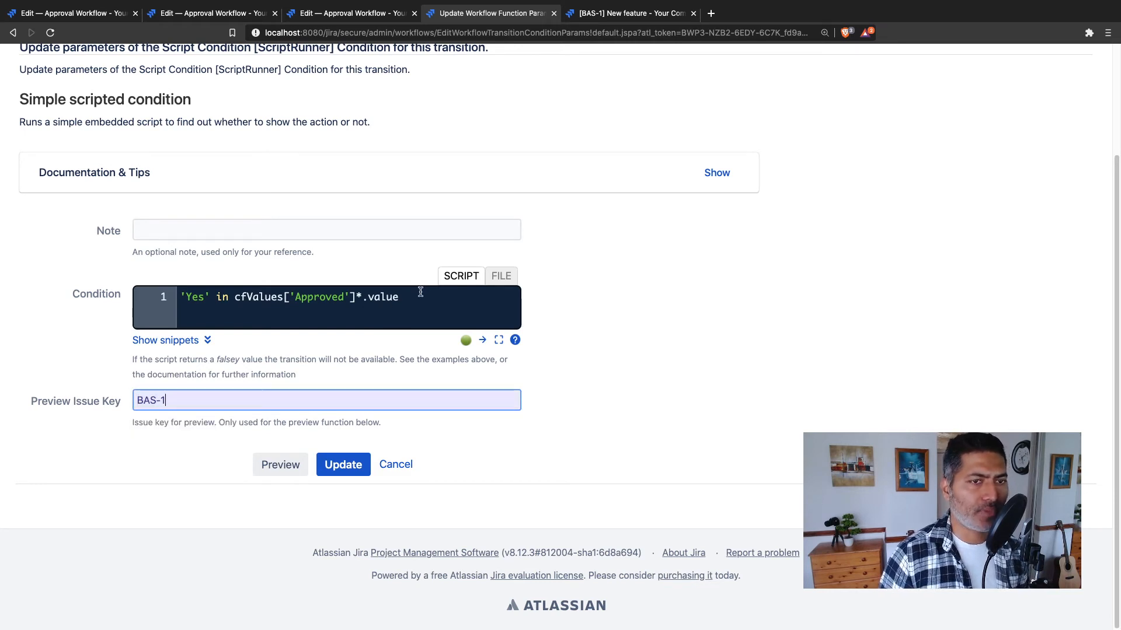
{"action": "left_click", "coordinate": [283, 471]}
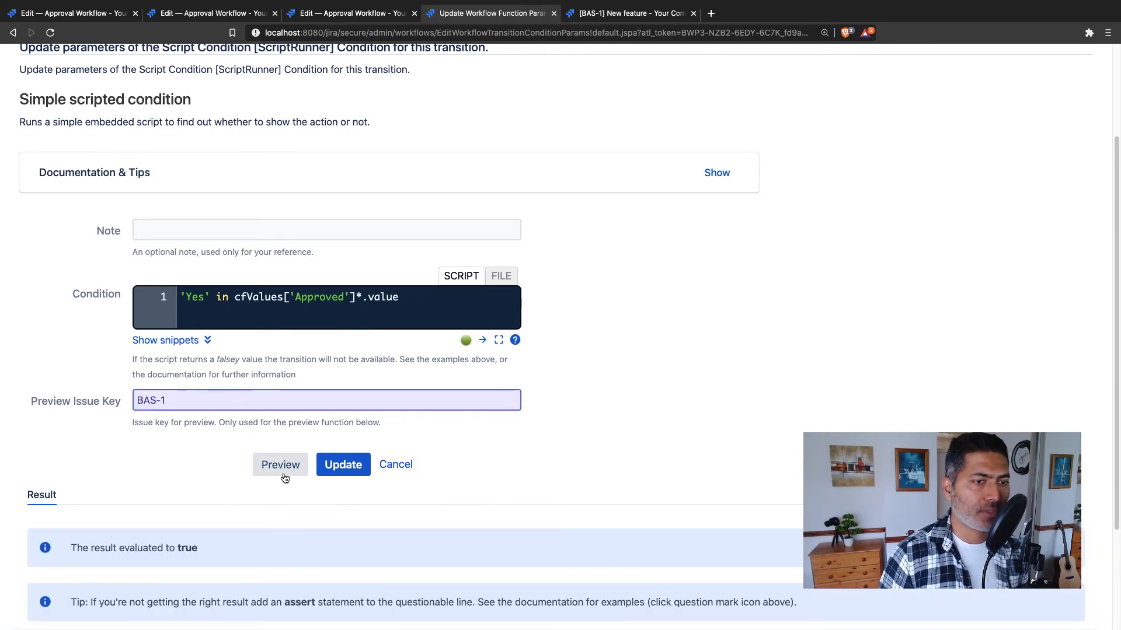
{"action": "double_click", "coordinate": [105, 550]}
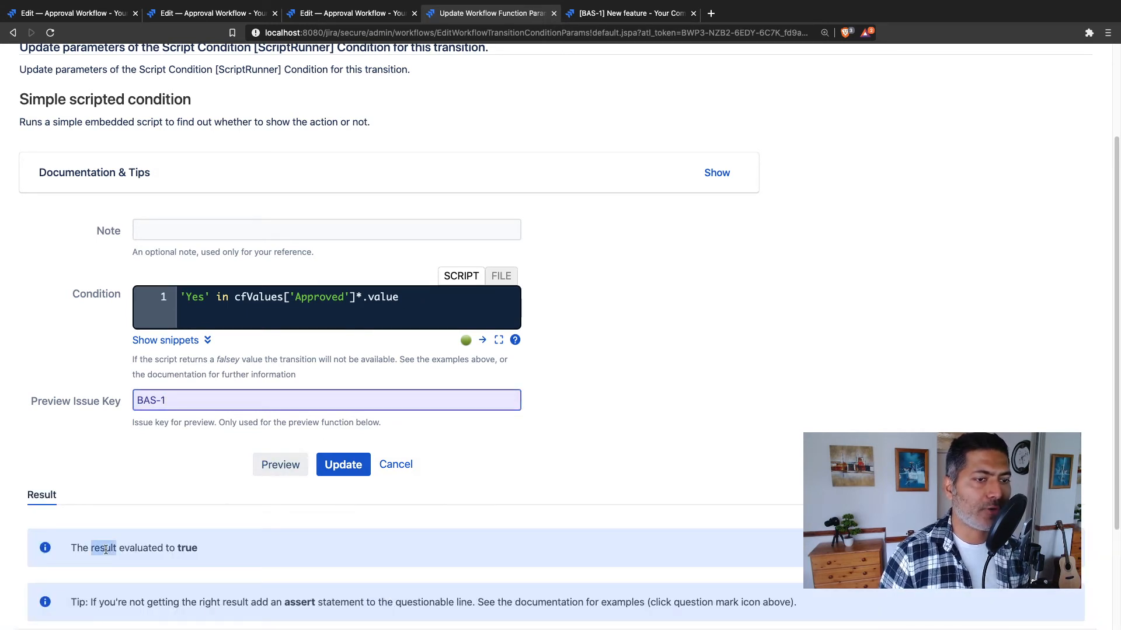
{"action": "triple_click", "coordinate": [140, 550]}
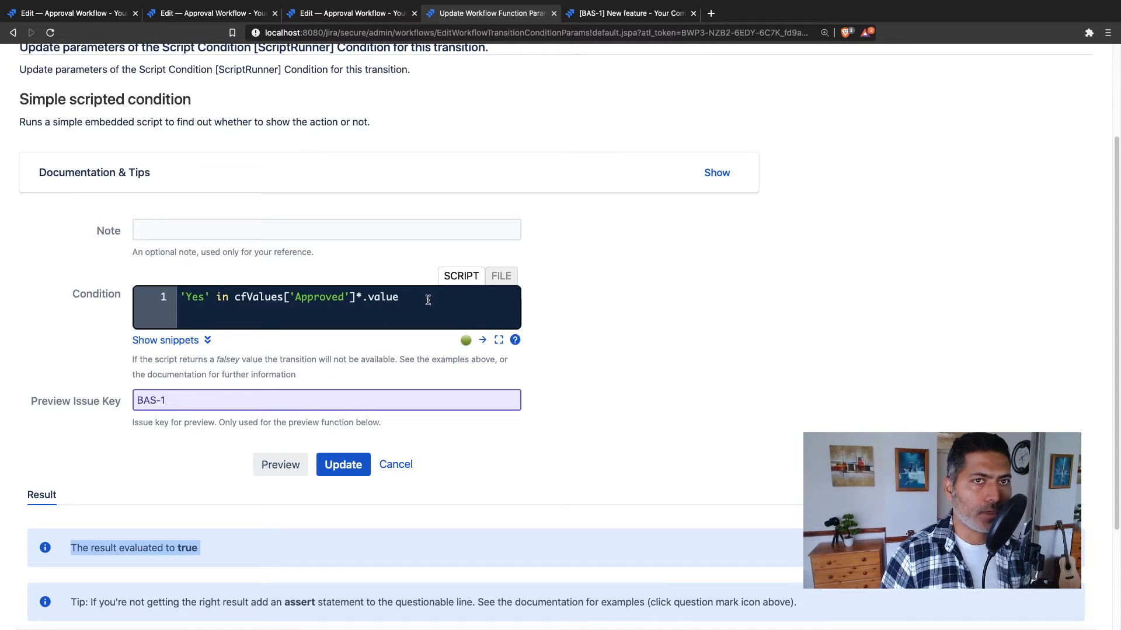
Step: Untick Yes for the Approved field on issue BAS-1 and save the field
{"action": "left_click", "coordinate": [627, 15]}
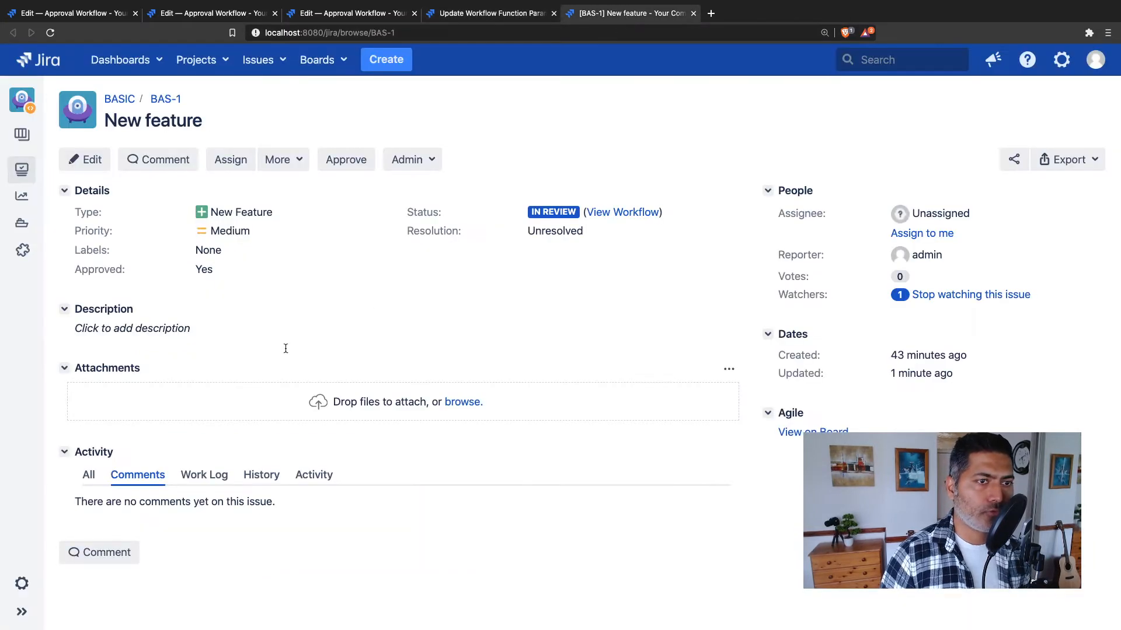
{"action": "left_click", "coordinate": [201, 269]}
{"action": "left_click", "coordinate": [202, 272]}
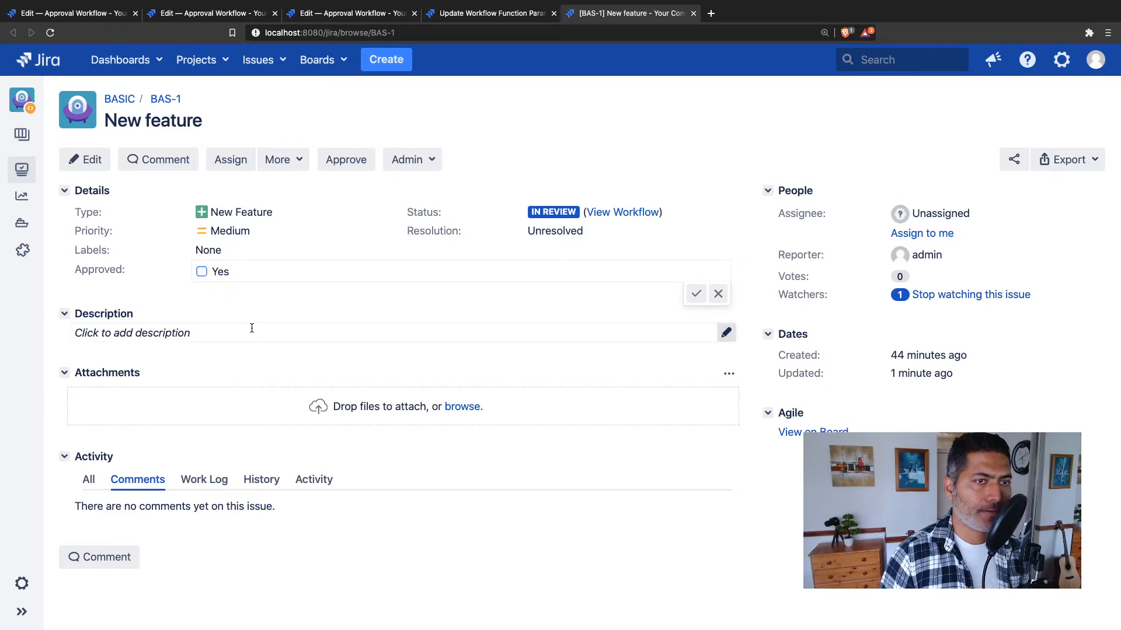
{"action": "left_click", "coordinate": [696, 293]}
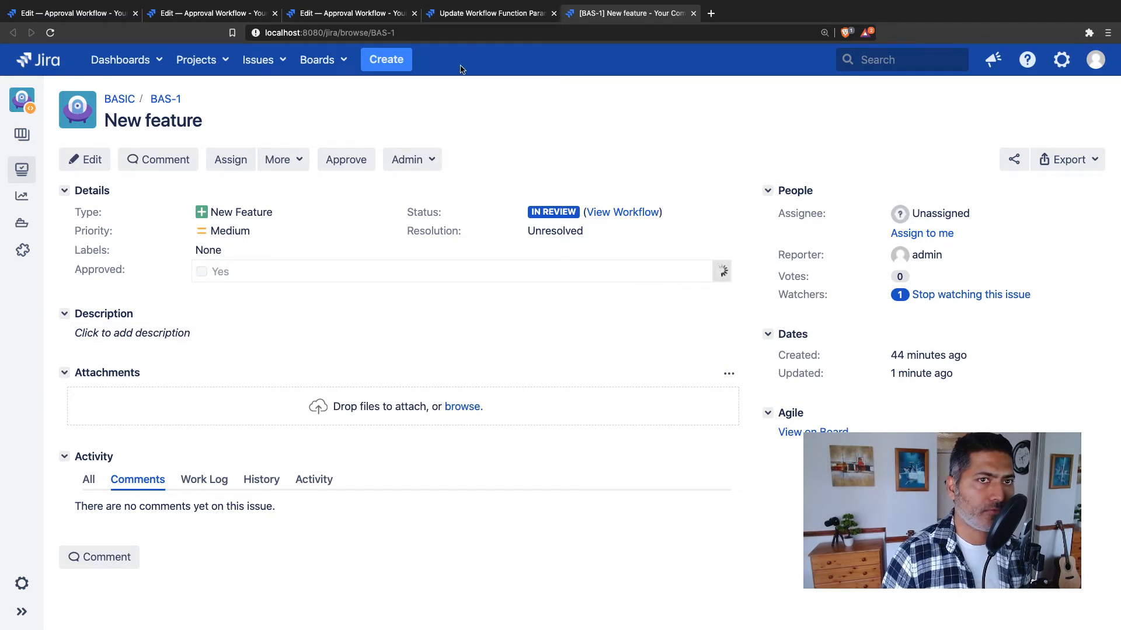
Step: Preview the scripted condition against BAS-1 again, and save the updated condition on the Release transition
{"action": "left_click", "coordinate": [488, 15]}
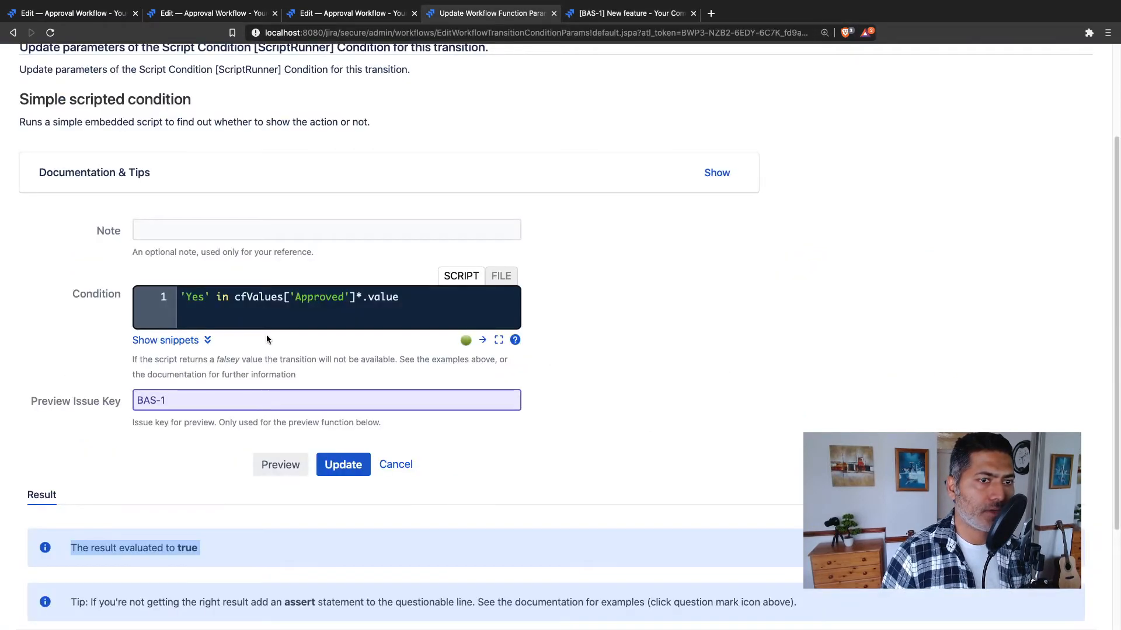
{"action": "left_click", "coordinate": [280, 465]}
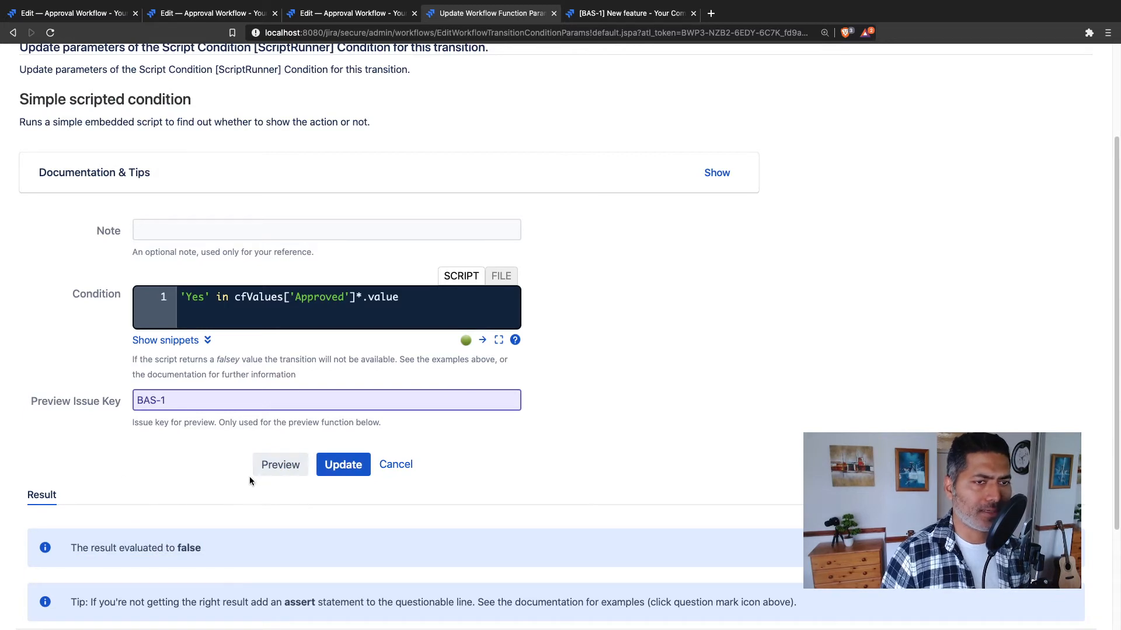
{"action": "left_click", "coordinate": [343, 466]}
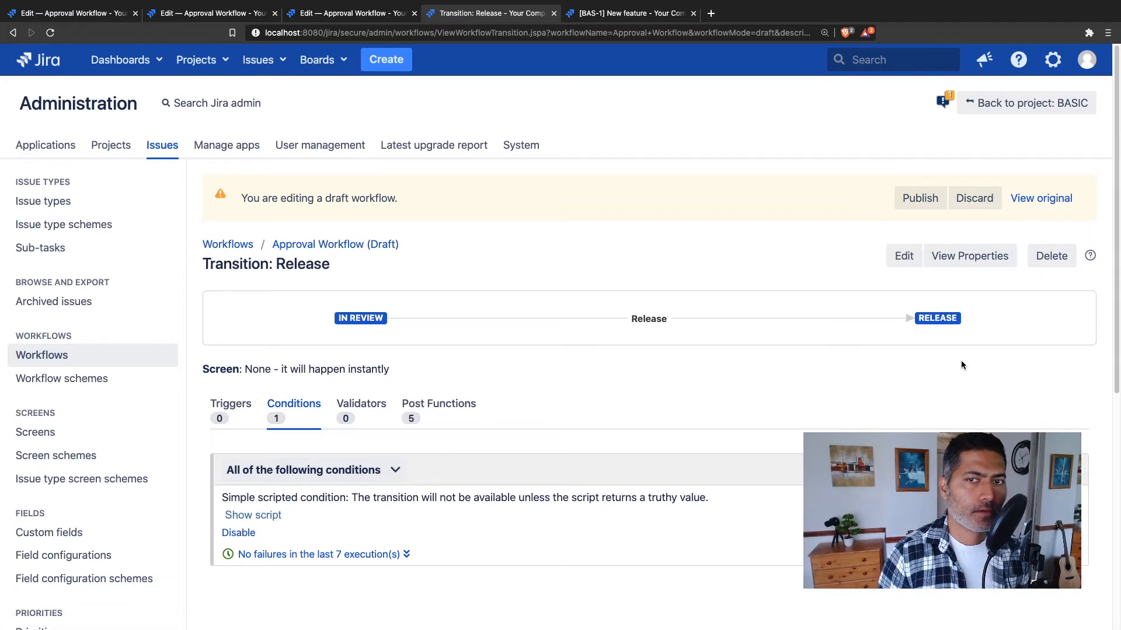
Step: Publish the Approval Workflow draft with the revised Release condition, without saving a backup copy
{"action": "left_click", "coordinate": [919, 198]}
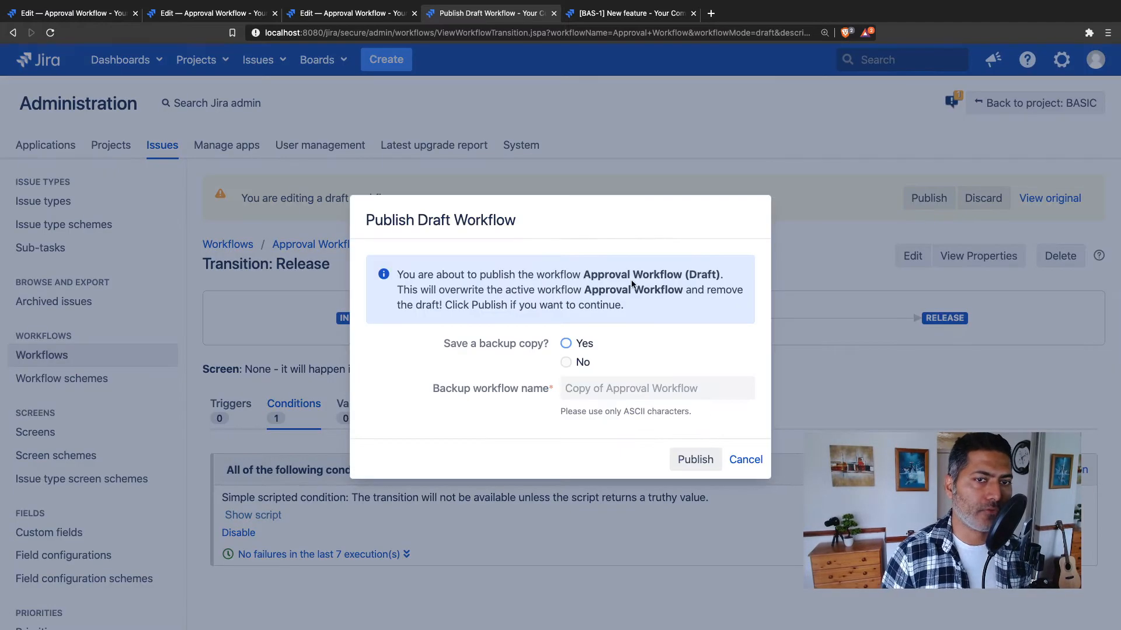
{"action": "left_click", "coordinate": [563, 363]}
{"action": "left_click", "coordinate": [695, 459]}
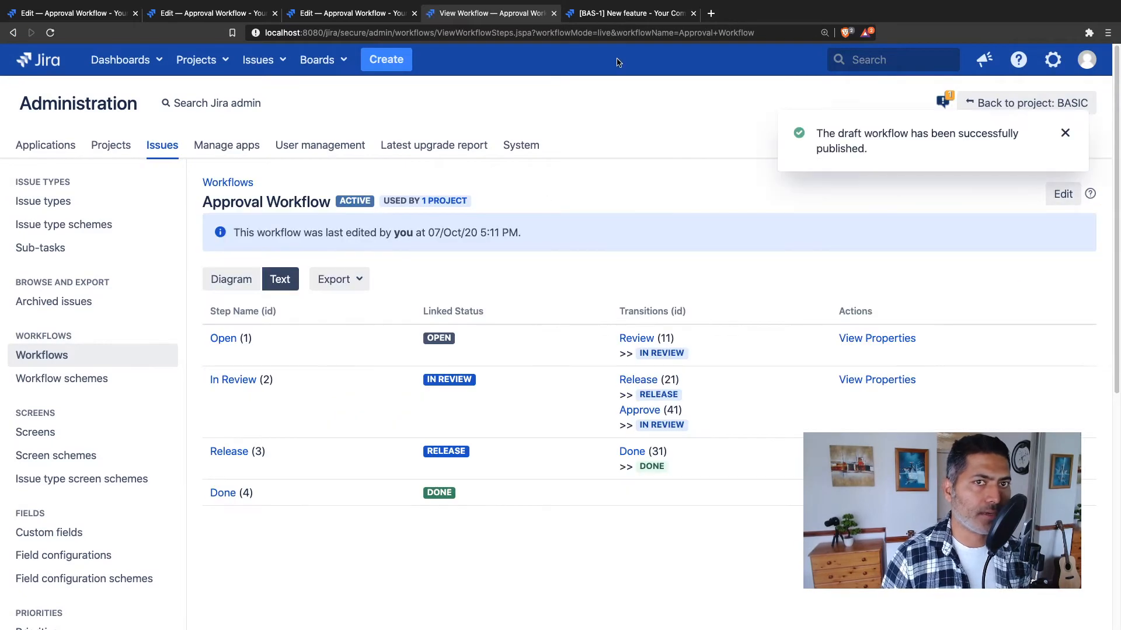
Step: Reload BAS-1, edit it to tick Yes for Approved, and check its available transitions against the workflow diagram
{"action": "left_click", "coordinate": [620, 14]}
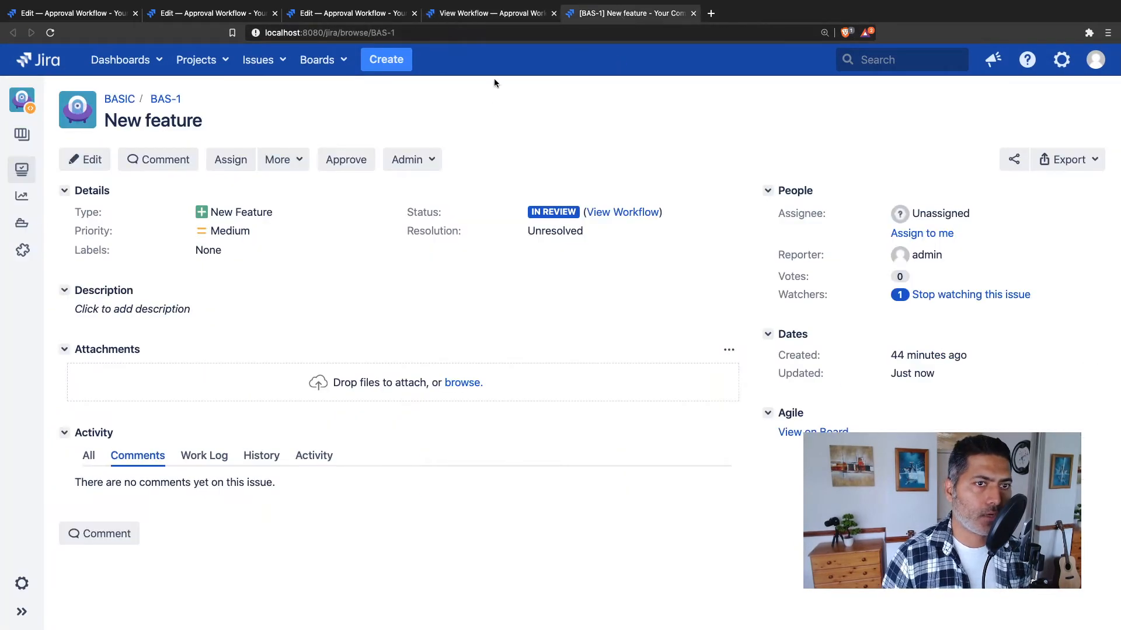
{"action": "left_click", "coordinate": [50, 33]}
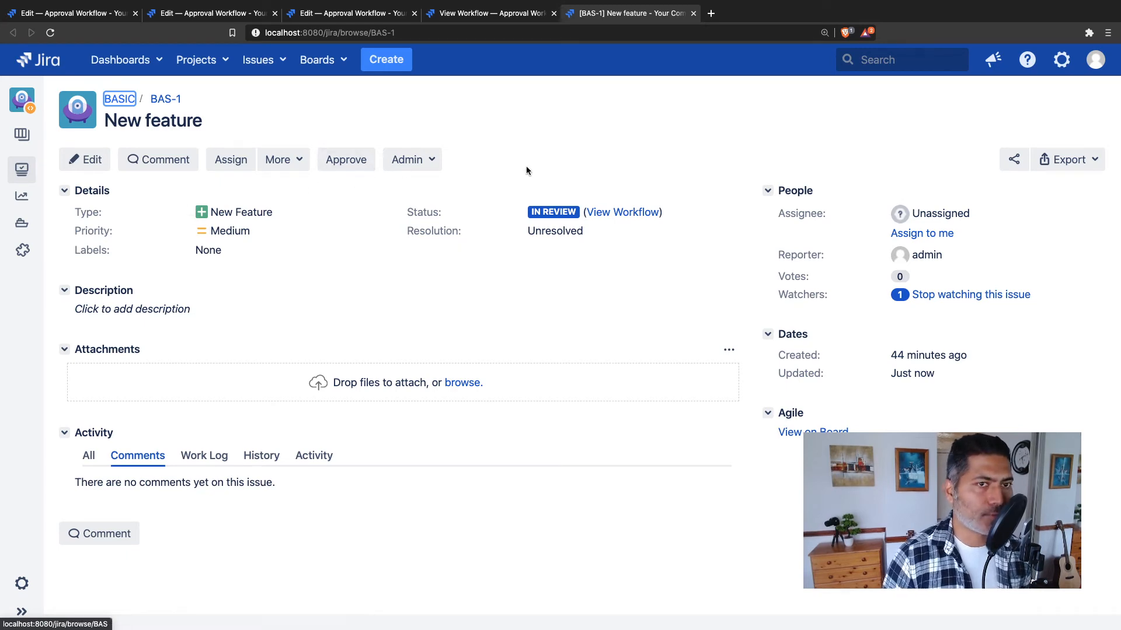
{"action": "left_click", "coordinate": [92, 162]}
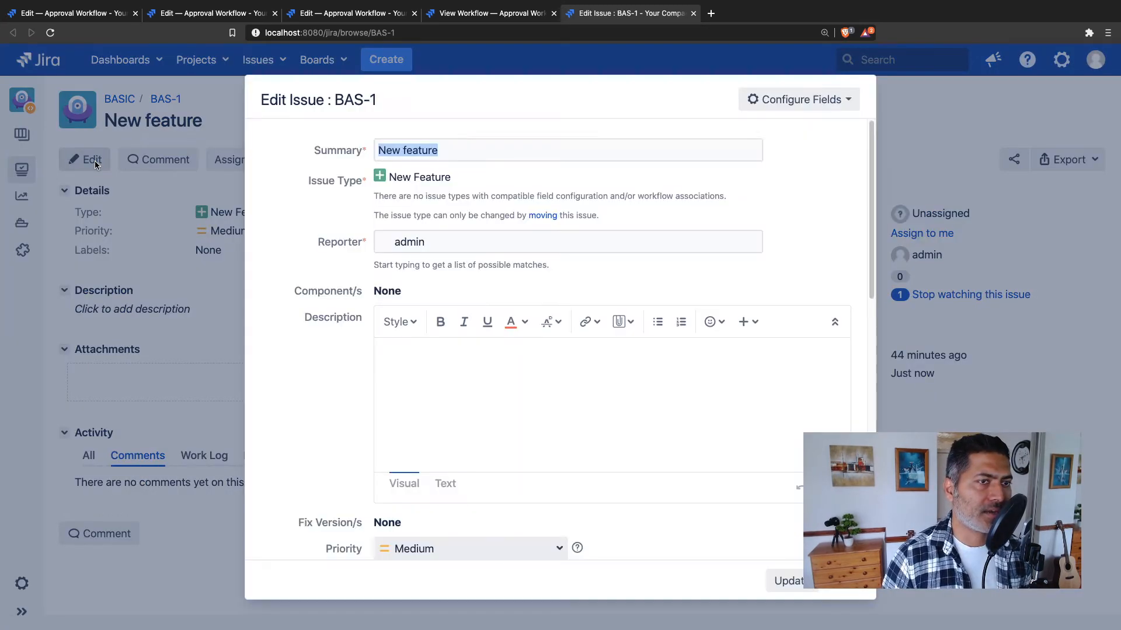
{"action": "scroll", "coordinate": [360, 417], "scroll_direction": "down", "scroll_amount": 10}
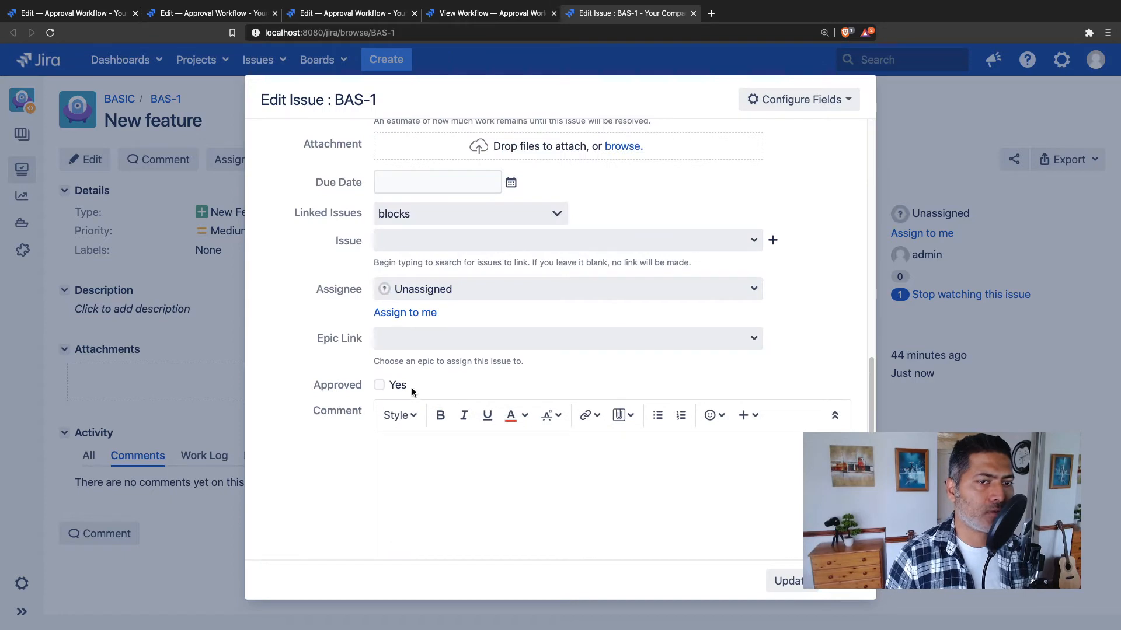
{"action": "left_click", "coordinate": [380, 385]}
{"action": "left_click", "coordinate": [786, 581]}
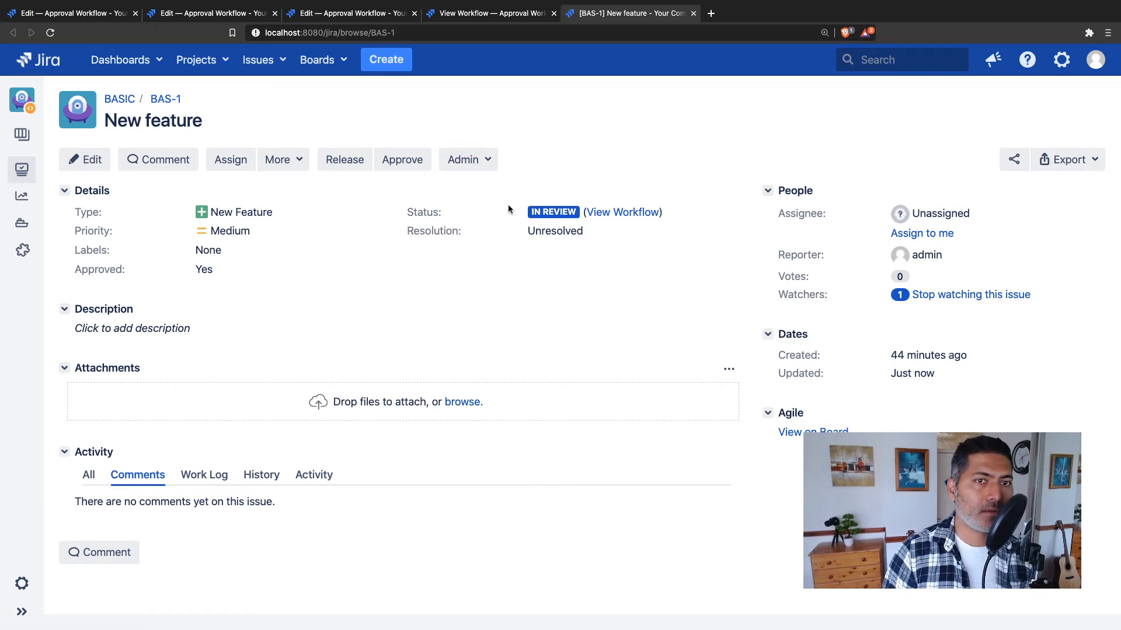
{"action": "left_click", "coordinate": [636, 215]}
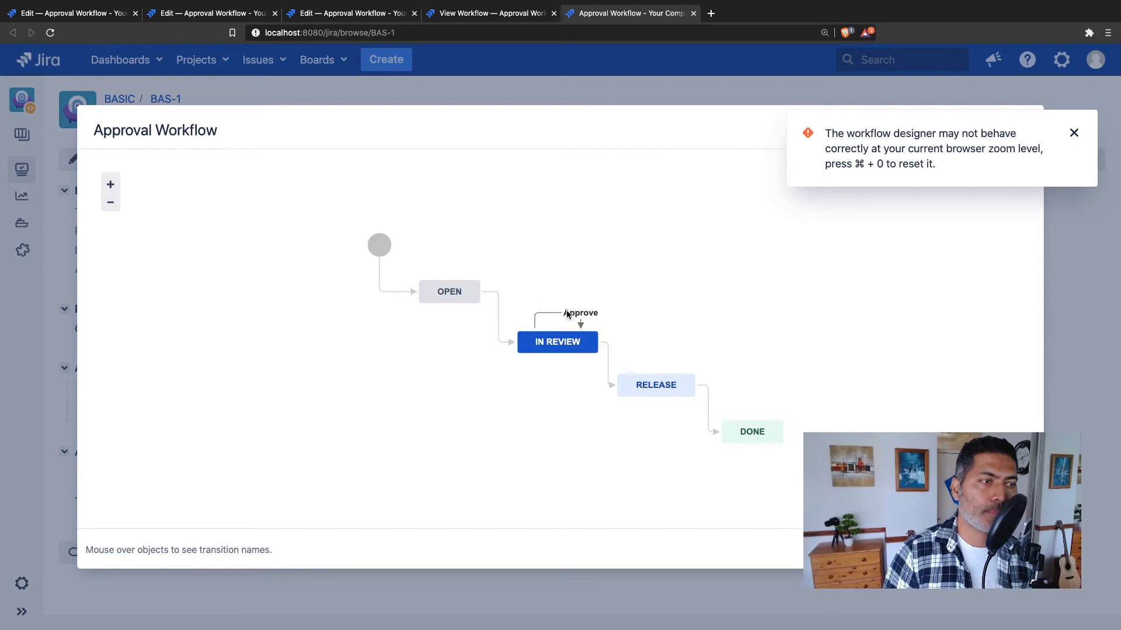
{"action": "key", "text": "Escape"}
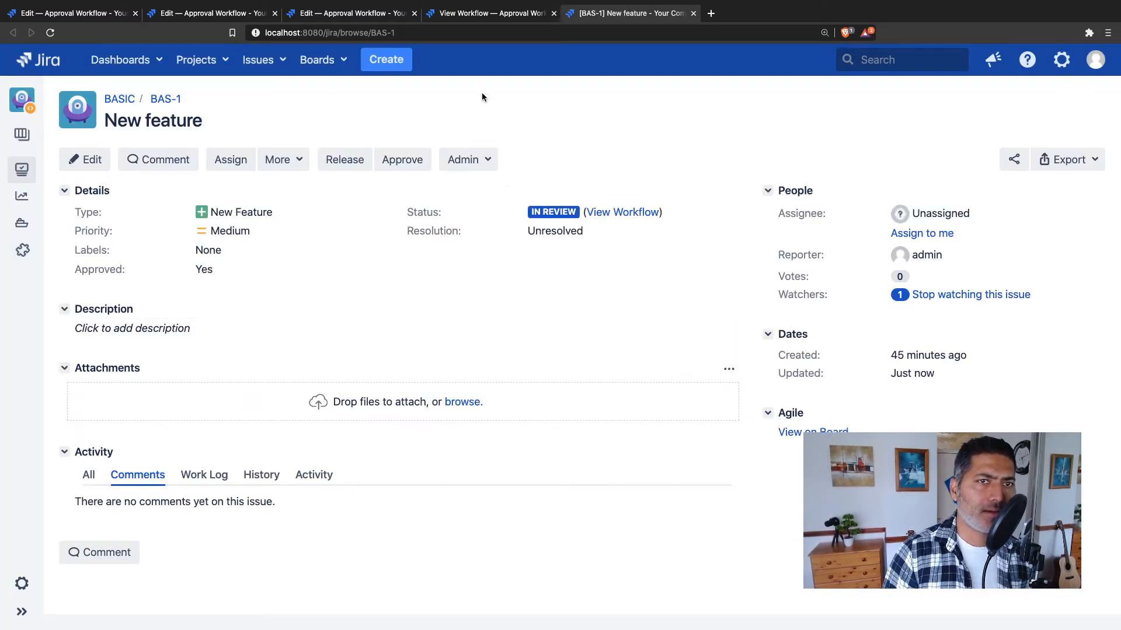
Step: Open the Approval Workflow draft as a diagram and display the post functions of the looping Approve transition on In Review
{"action": "left_click", "coordinate": [487, 14]}
{"action": "left_click", "coordinate": [1073, 198]}
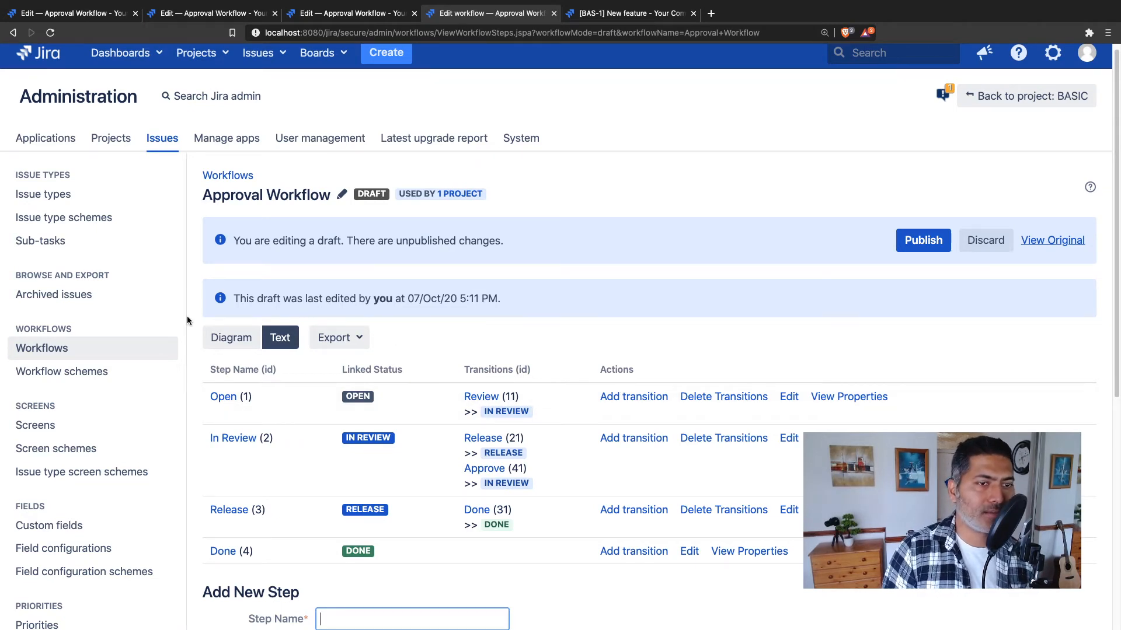
{"action": "left_click", "coordinate": [225, 342]}
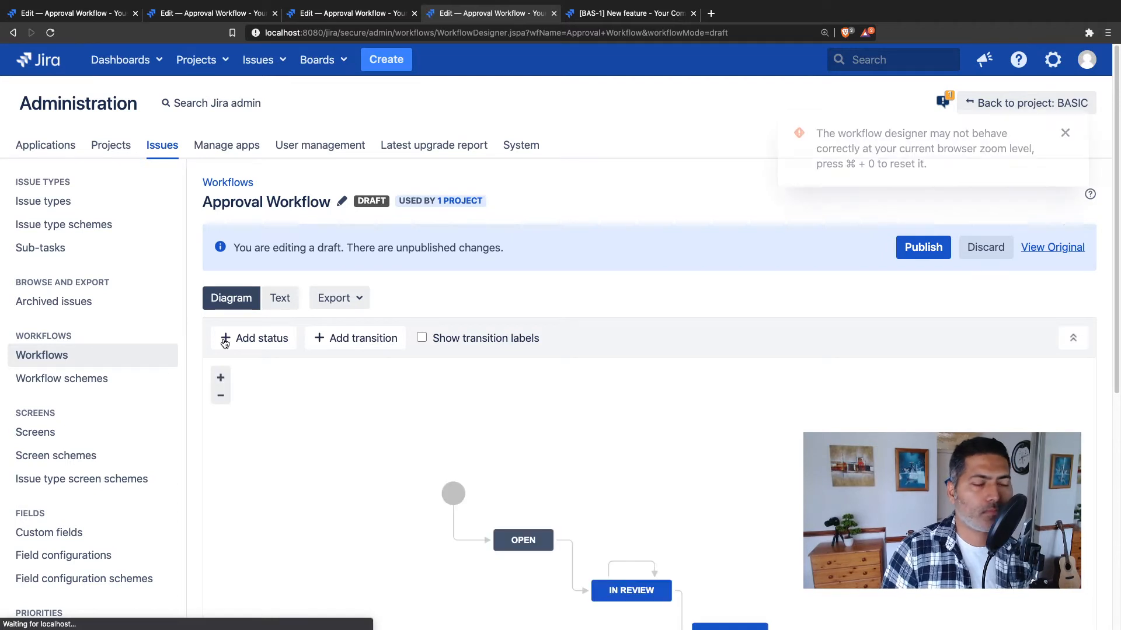
{"action": "scroll", "coordinate": [587, 329], "scroll_direction": "down", "scroll_amount": 3}
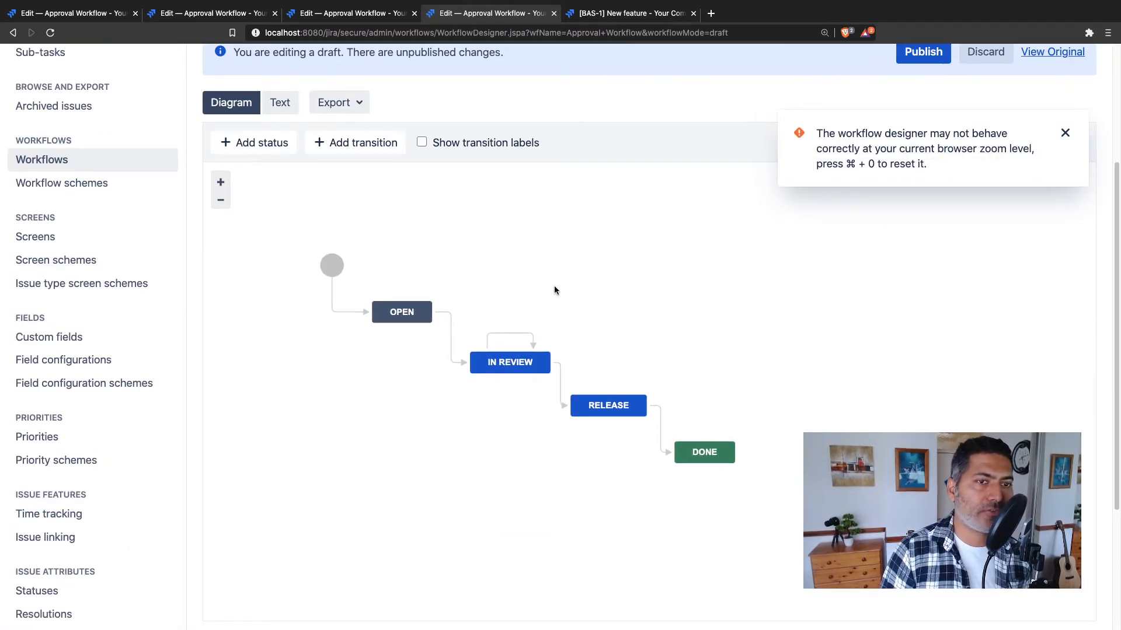
{"action": "left_click", "coordinate": [1065, 133]}
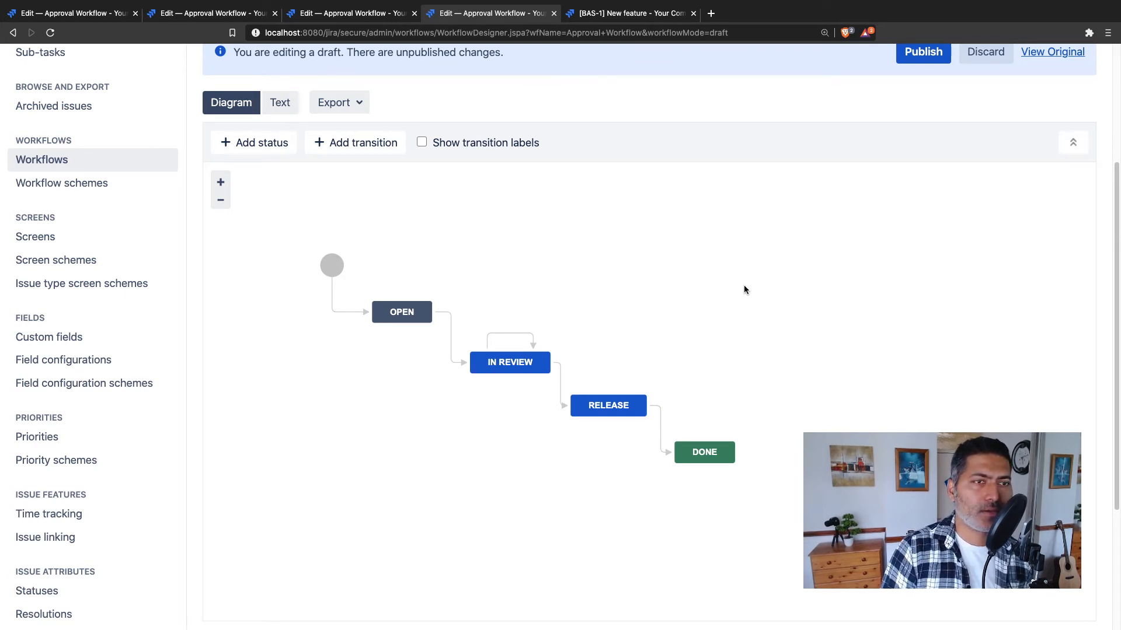
{"action": "left_click", "coordinate": [510, 332]}
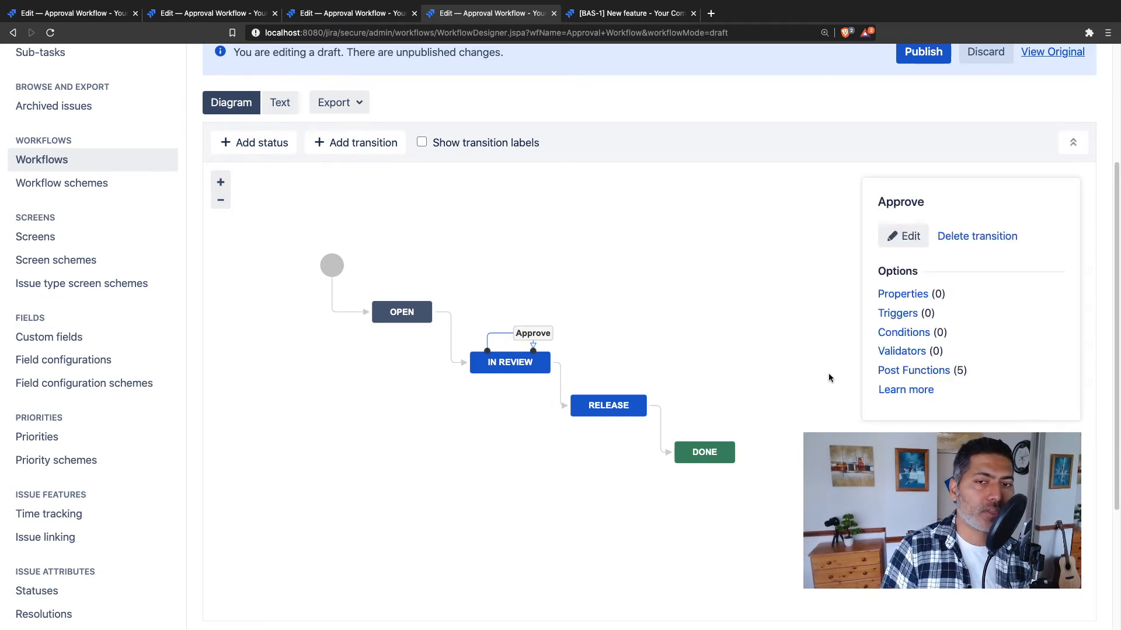
{"action": "left_click", "coordinate": [899, 372]}
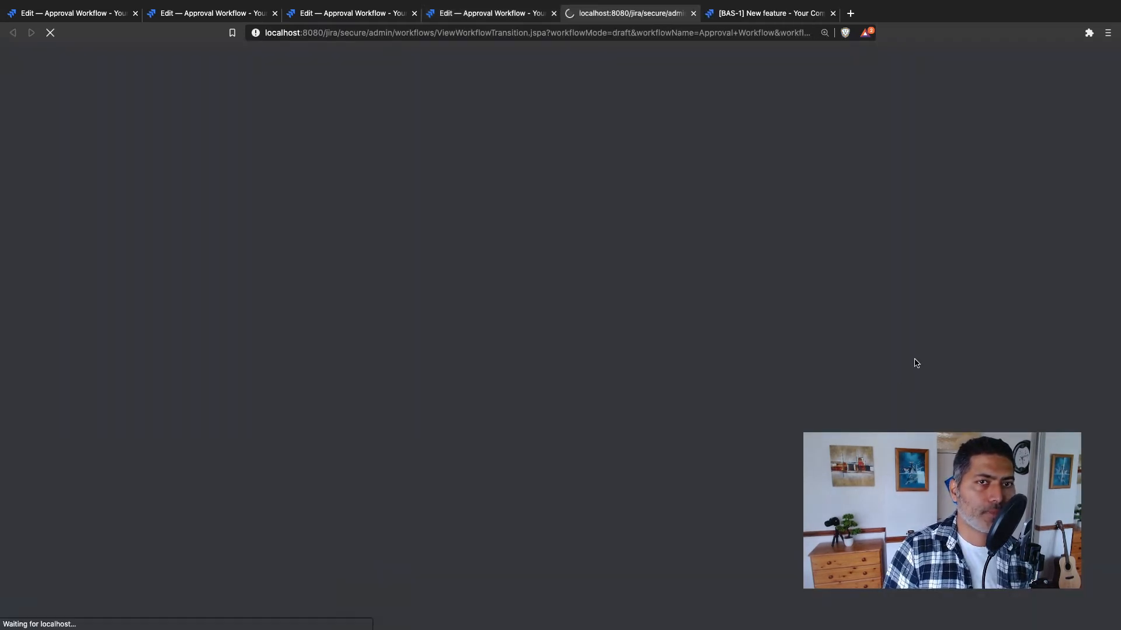
{"action": "scroll", "coordinate": [885, 339], "scroll_direction": "down", "scroll_amount": 4}
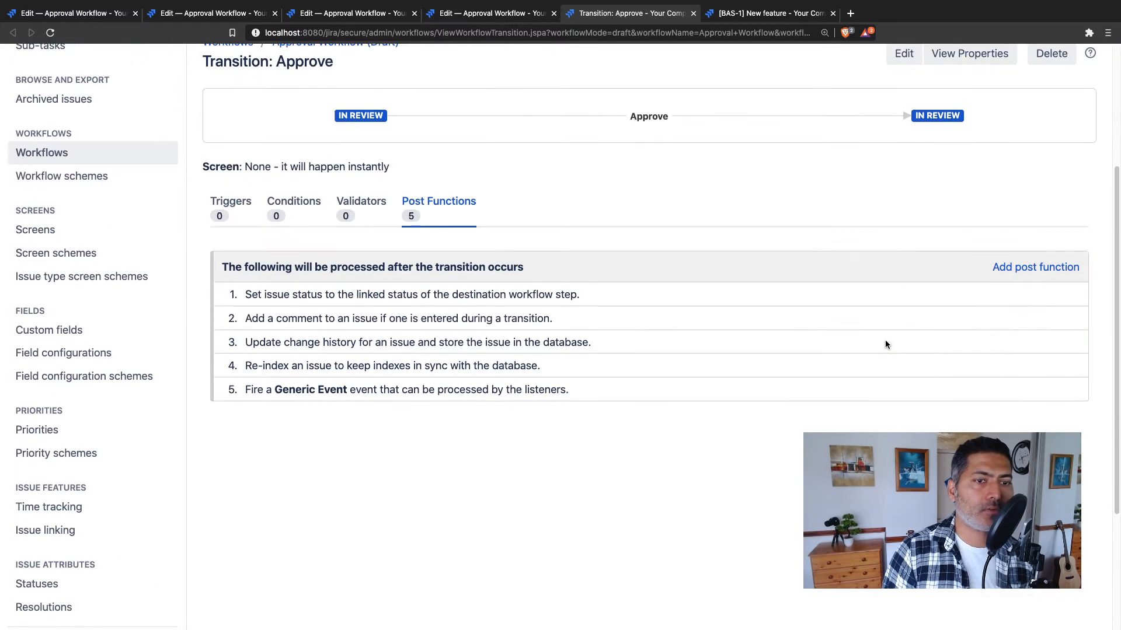
{"action": "left_click", "coordinate": [1037, 267]}
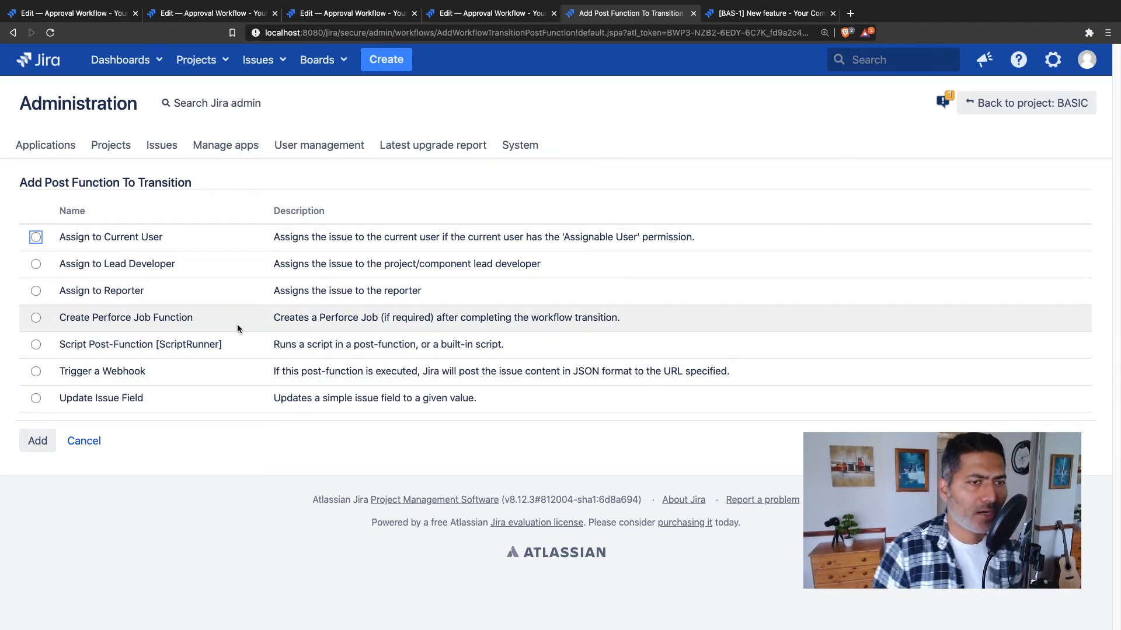
{"action": "left_click", "coordinate": [35, 398]}
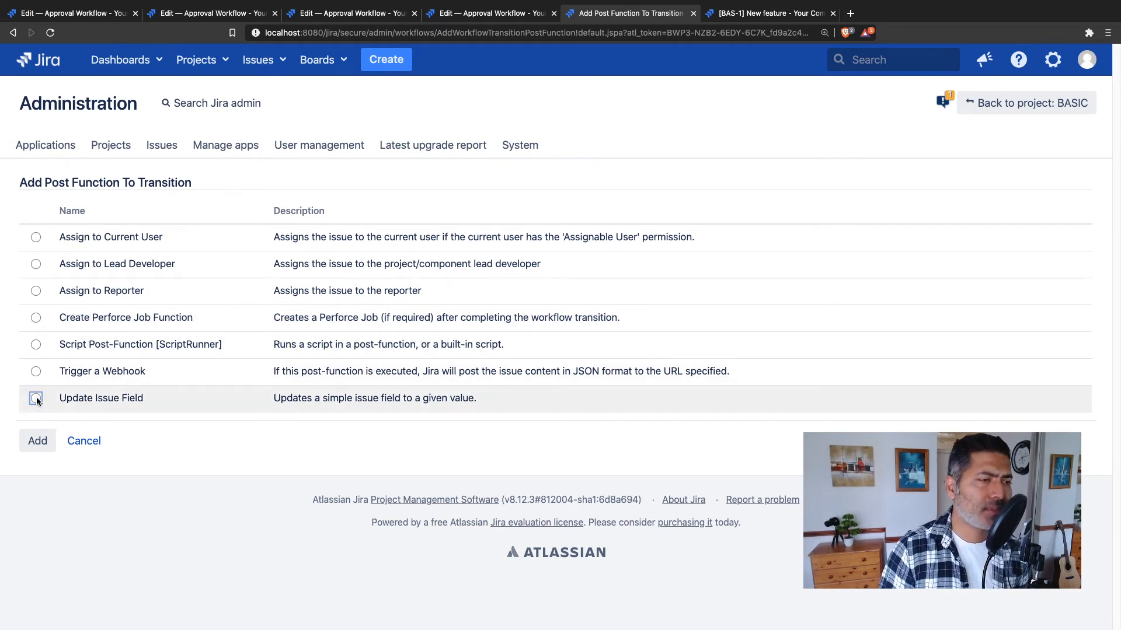
{"action": "left_click", "coordinate": [36, 442]}
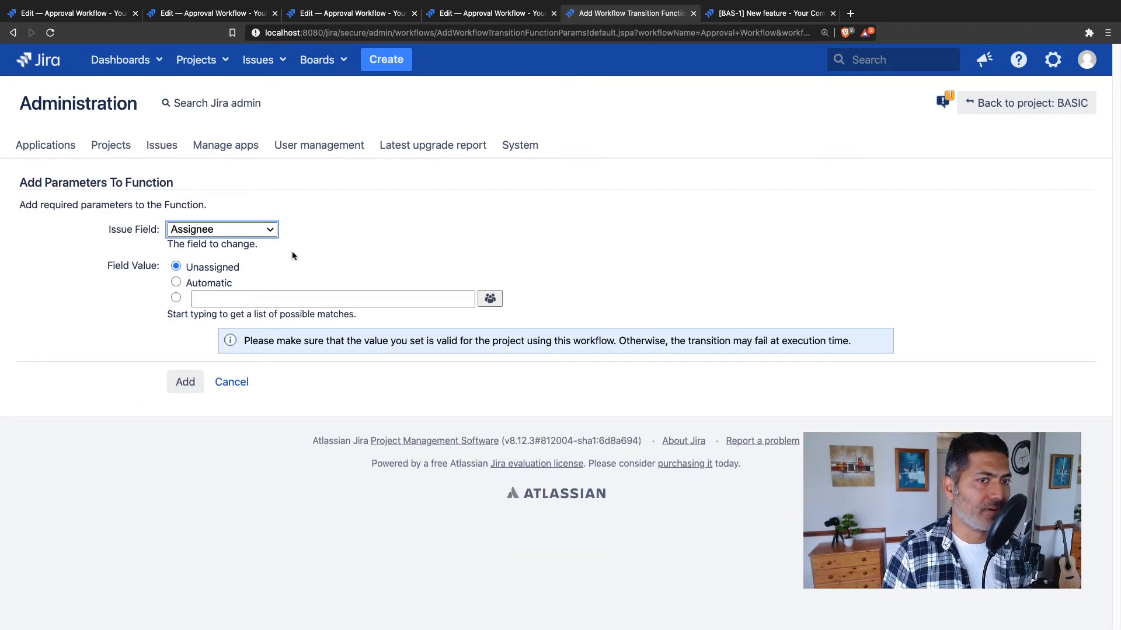
{"action": "left_click", "coordinate": [269, 230]}
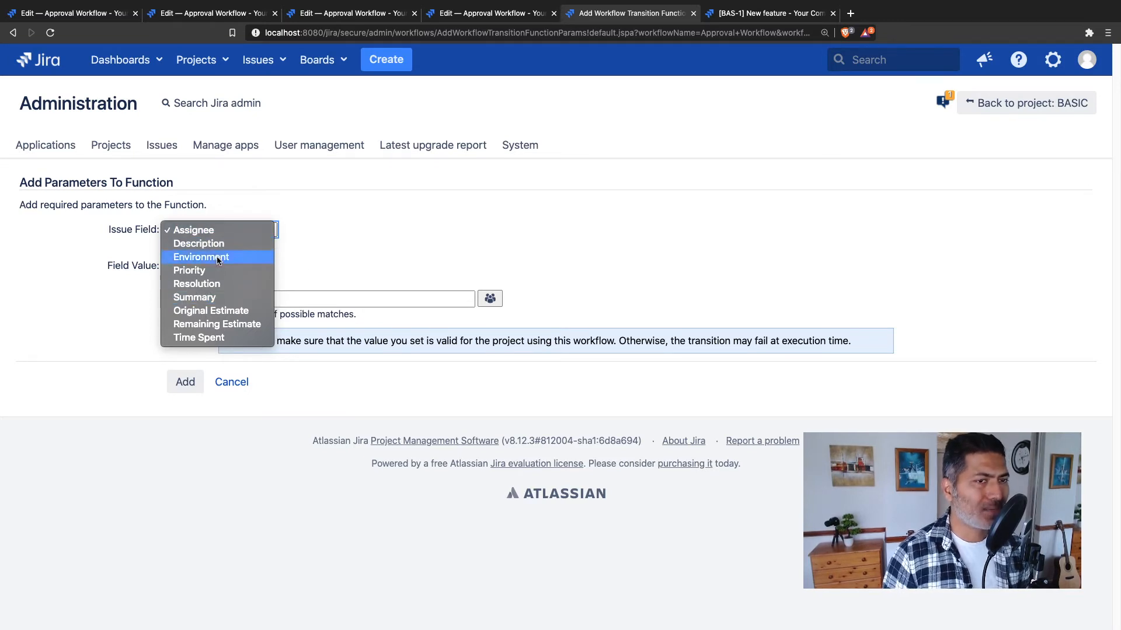
{"action": "left_click", "coordinate": [347, 230]}
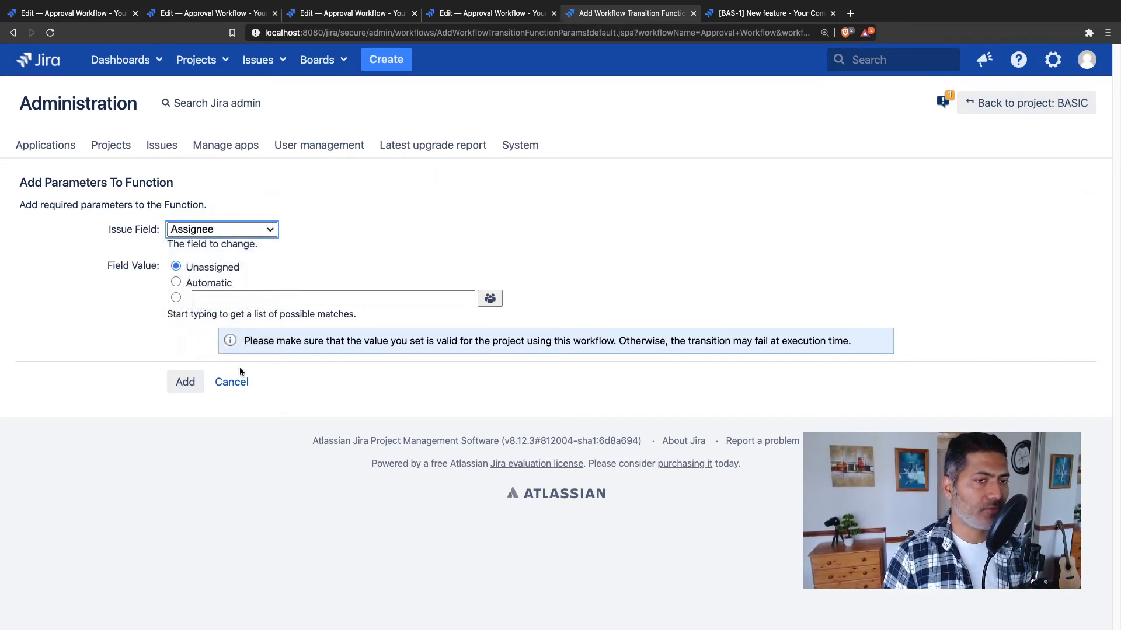
{"action": "left_click", "coordinate": [233, 382]}
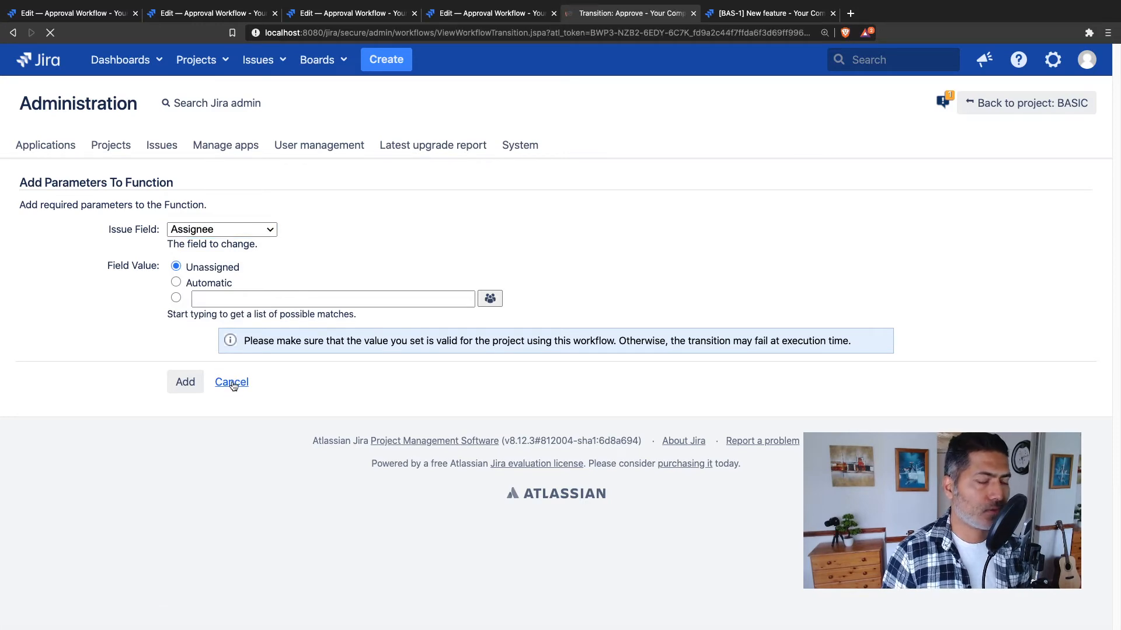
Step: Start adding a Script Post-Function [ScriptRunner] to the Approve transition and browse the available workflow functions
{"action": "scroll", "coordinate": [473, 377], "scroll_direction": "down", "scroll_amount": 2}
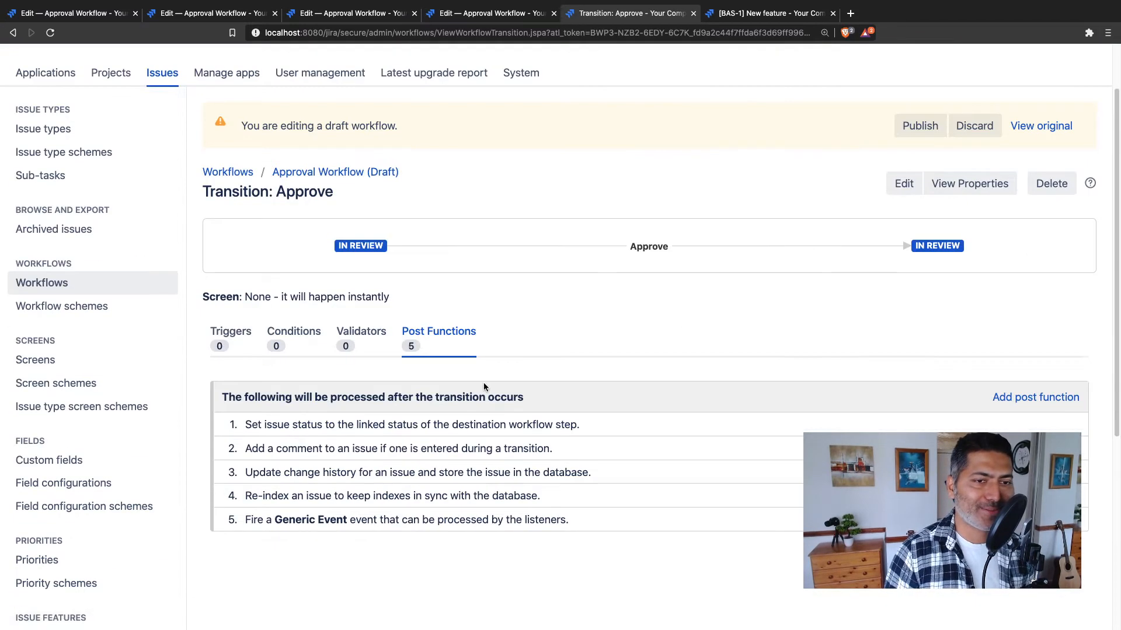
{"action": "left_click", "coordinate": [1033, 398]}
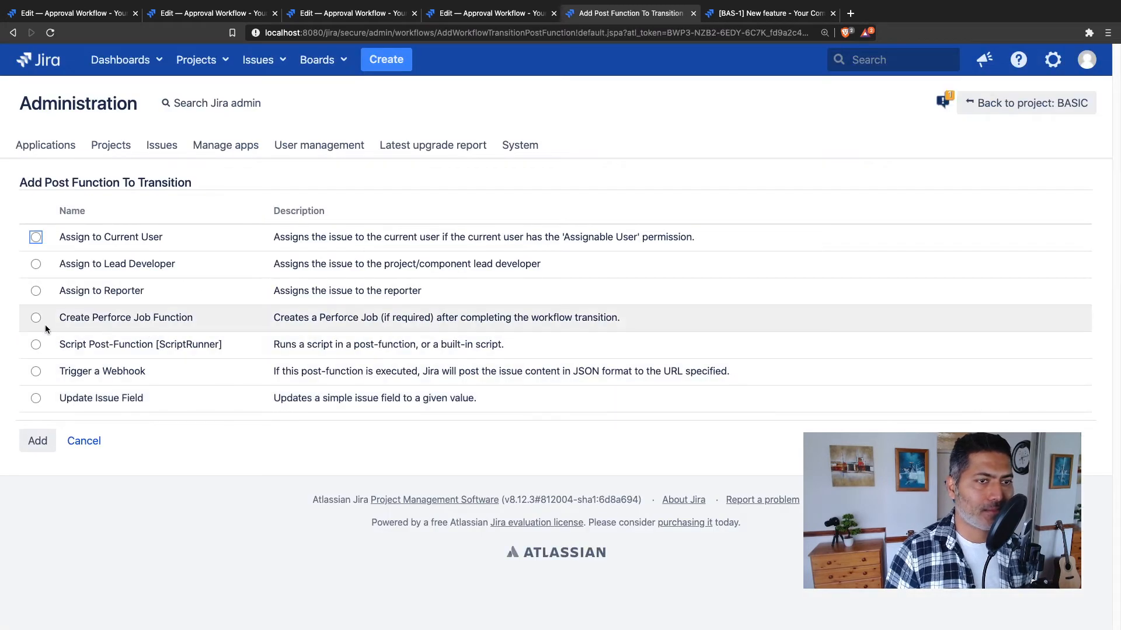
{"action": "left_click", "coordinate": [36, 345]}
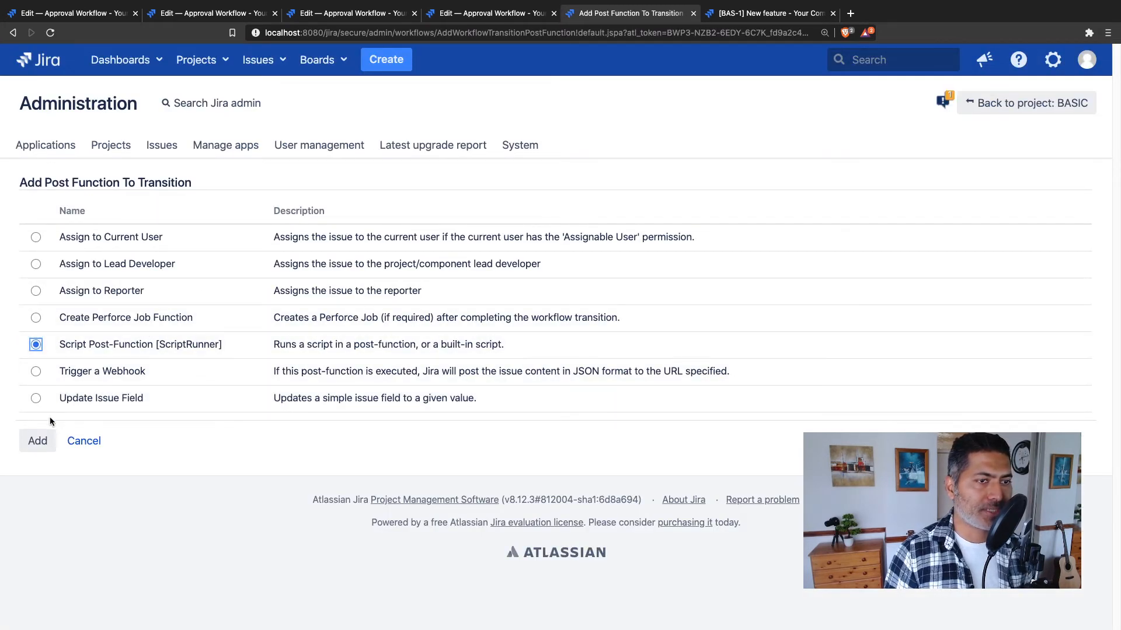
{"action": "left_click", "coordinate": [36, 442]}
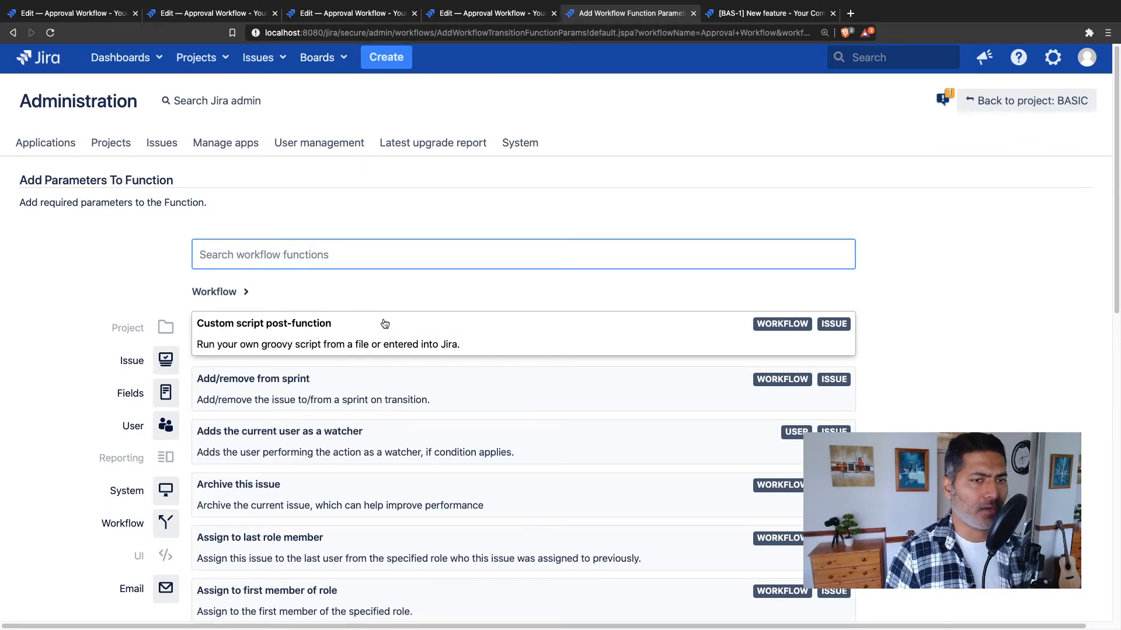
{"action": "scroll", "coordinate": [459, 313], "scroll_direction": "down", "scroll_amount": 3}
{"action": "scroll", "coordinate": [459, 317], "scroll_direction": "down", "scroll_amount": 1}
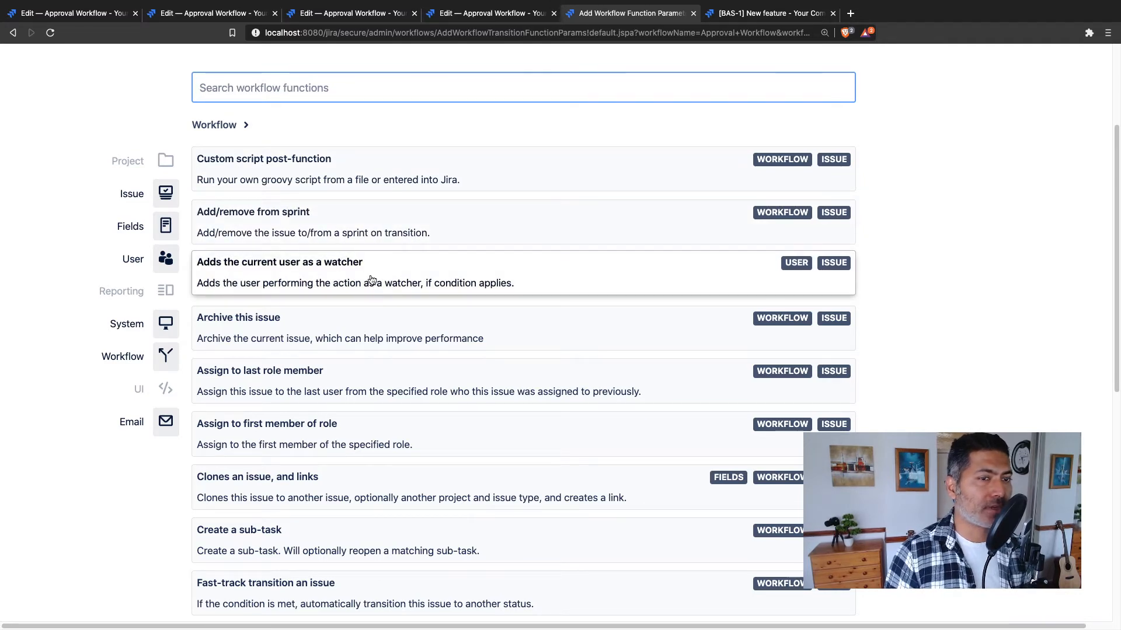
{"action": "scroll", "coordinate": [372, 283], "scroll_direction": "down", "scroll_amount": 4}
{"action": "scroll", "coordinate": [370, 279], "scroll_direction": "down", "scroll_amount": 5}
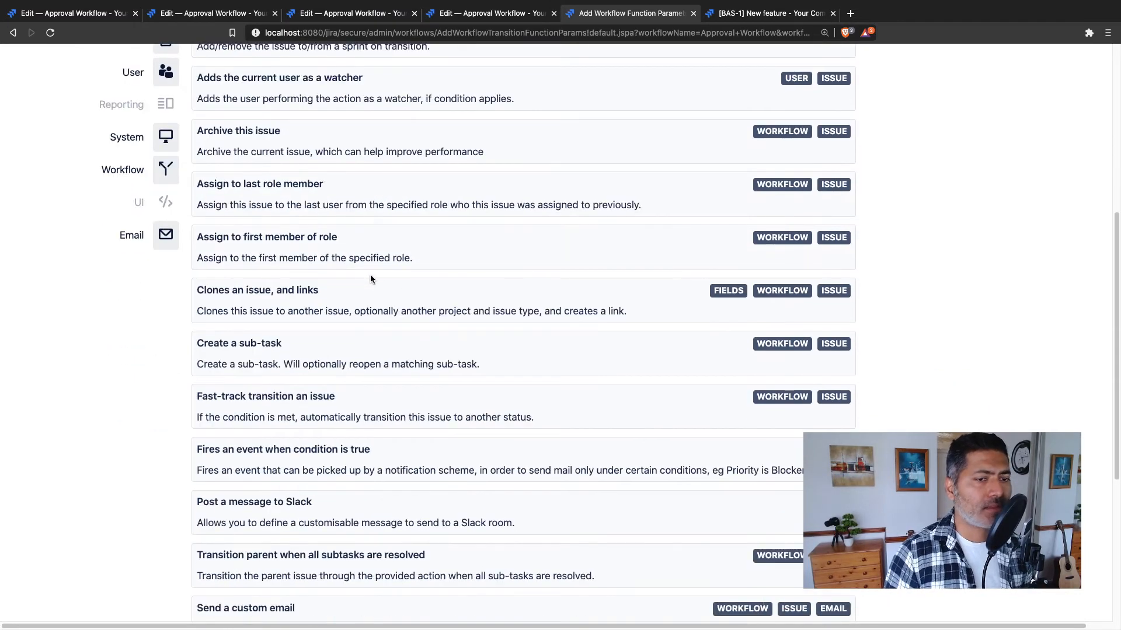
{"action": "scroll", "coordinate": [378, 300], "scroll_direction": "down", "scroll_amount": 2}
{"action": "scroll", "coordinate": [383, 294], "scroll_direction": "down", "scroll_amount": 2}
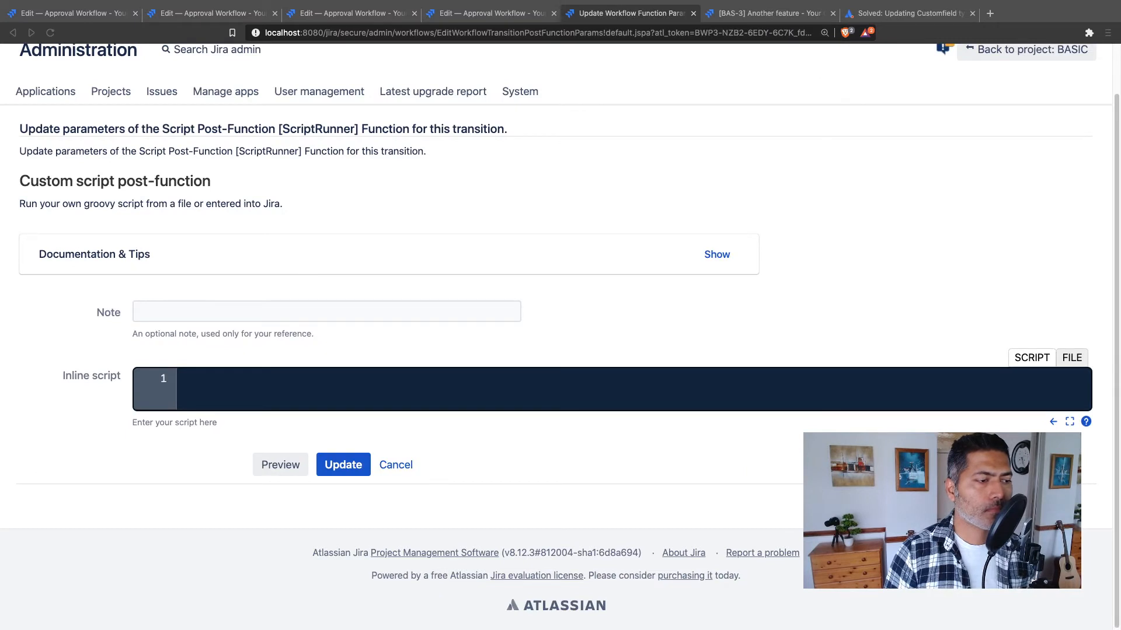
Step: Enter an inline custom script that sets the Approved checkbox field to Yes, and remove the blank line below the "update the value" comment
{"action": "left_click", "coordinate": [252, 398]}
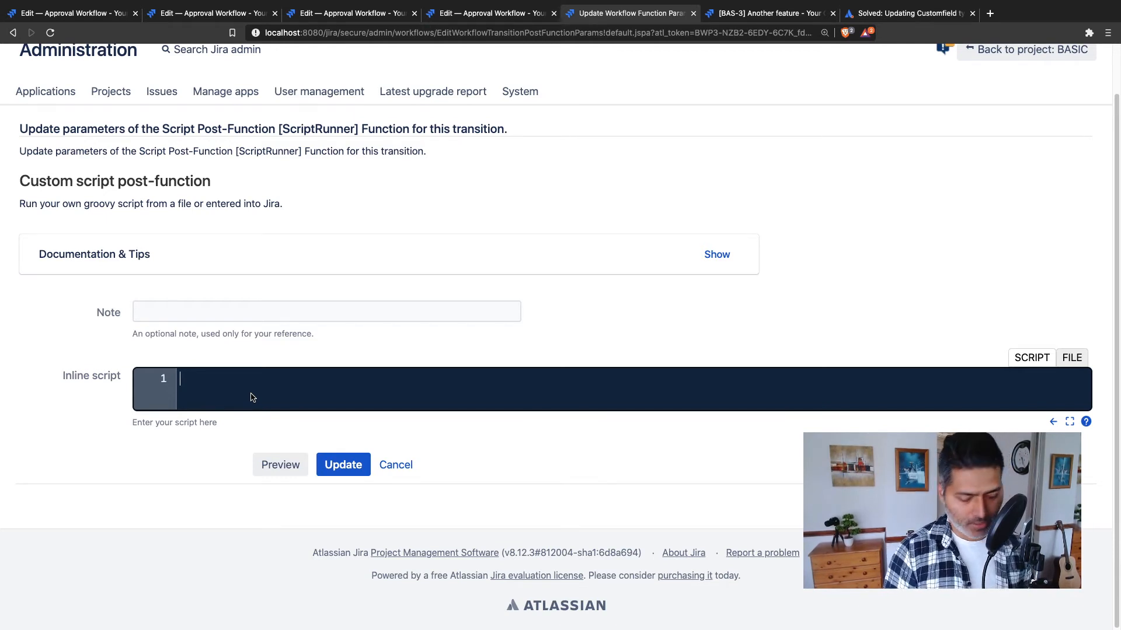
{"action": "type", "text": "import com.atlassian.jira.issue.IssueManager import com.atlassian.jira.issue.MutableIssue import com.atlassian.jira.component.ComponentAccessor import com.atlassian.jira.issue.util.DefaultIssueChangeHolder import com.atlassian.jira.issue.ModifiedValue  IssueManager im = ComponentAccessor.getIssueManager() if(issue){      //get the value     def customFieldManager = ComponentAccessor.getCustomFieldManager()     def cField = customFieldManager.getCustomFieldObjectsByName(\"Approved\")      //update the value      def optionsManager = ComponentAccessor.optionsManager     def fieldConfig = cField[0].getRelevantConfig(issue)     def options = optionsManager.getOptions(fieldConfig)     def optionsToSet = options.findAll { it.value in [\"Yes\"] }     issue.setCustomFieldValue(cField[0], optionsToSet)  }else {      return \"Issue doesn't exist\" }"}
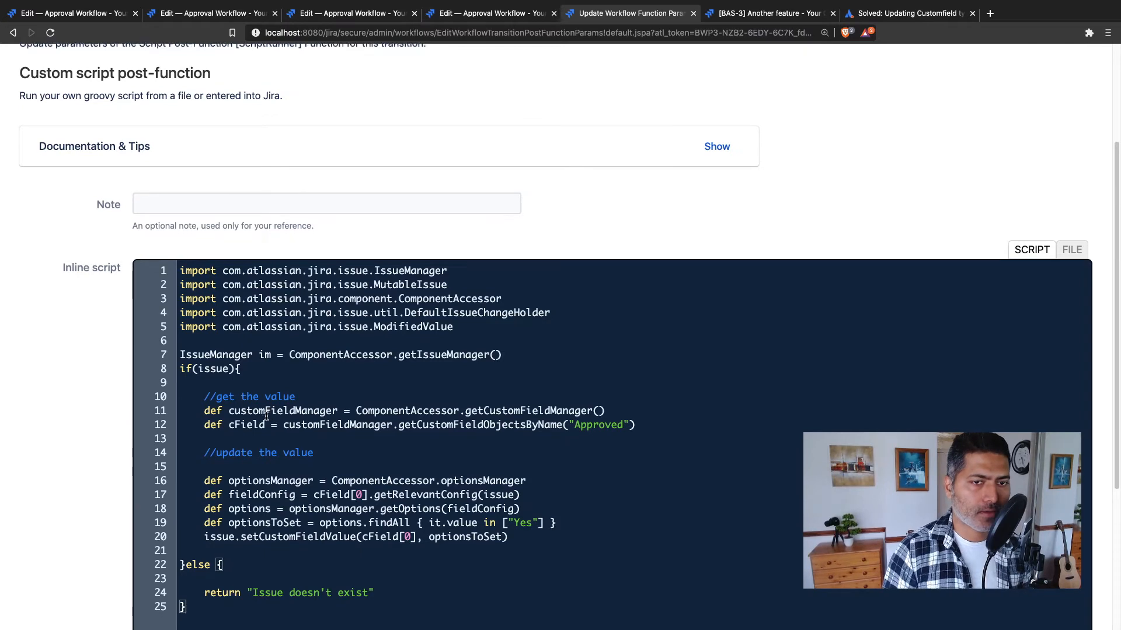
{"action": "scroll", "coordinate": [266, 416], "scroll_direction": "down", "scroll_amount": 2}
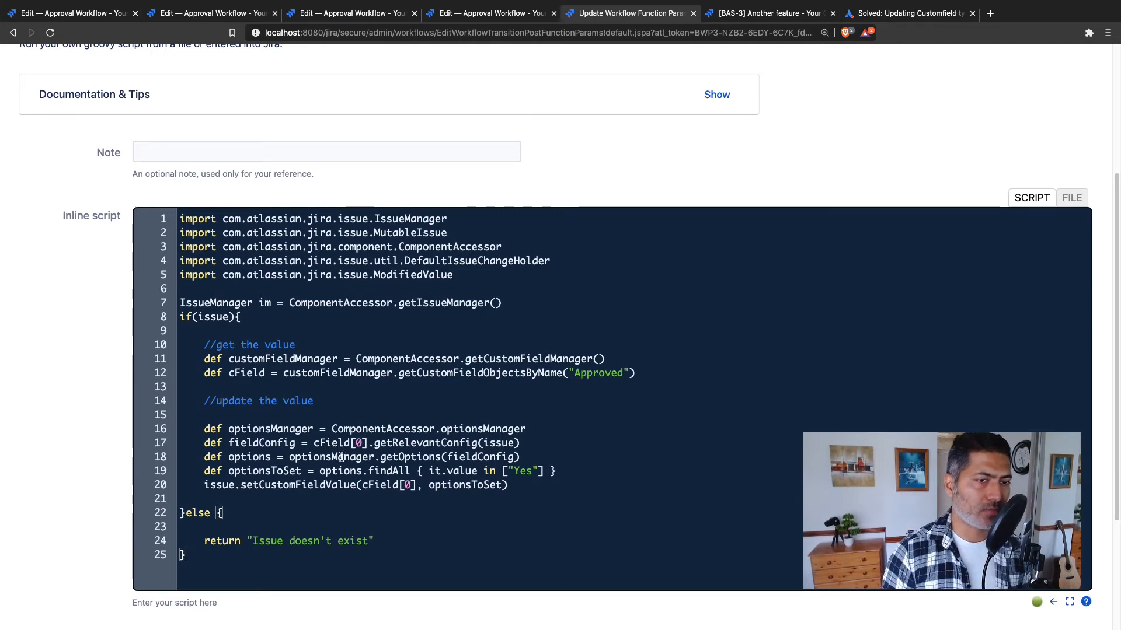
{"action": "left_click", "coordinate": [200, 415]}
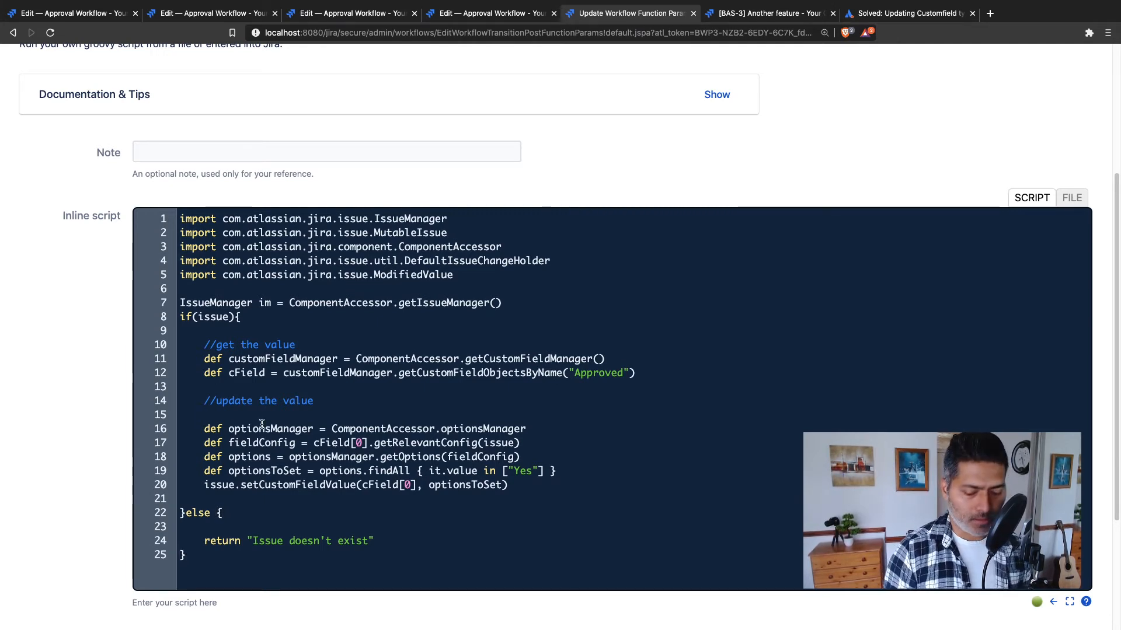
{"action": "key", "text": "BackSpace"}
{"action": "key", "text": "BackSpace"}
{"action": "key", "text": "BackSpace"}
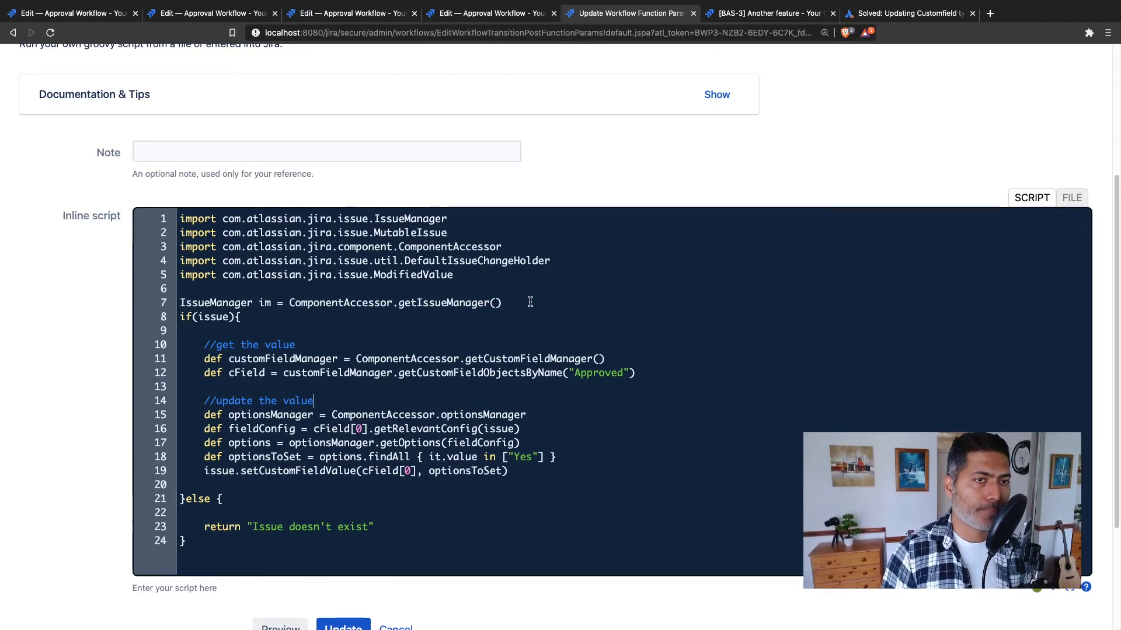
Step: Review the script's issue check and the lines that find and set the Approved field's option
{"action": "double_click", "coordinate": [219, 317]}
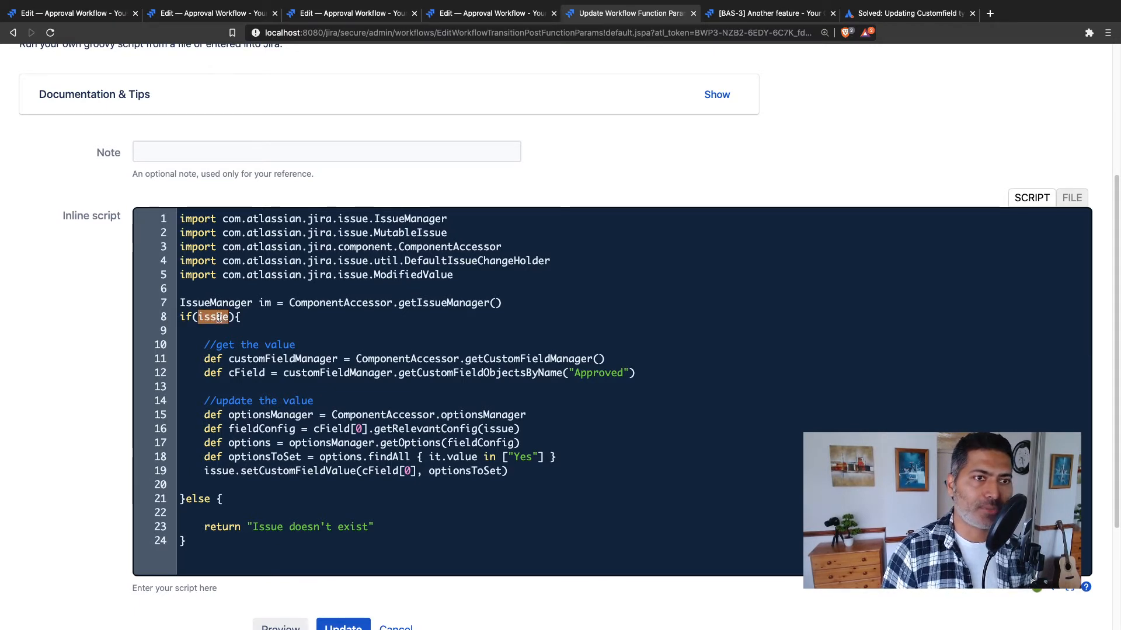
{"action": "scroll", "coordinate": [92, 342], "scroll_direction": "down", "scroll_amount": 1}
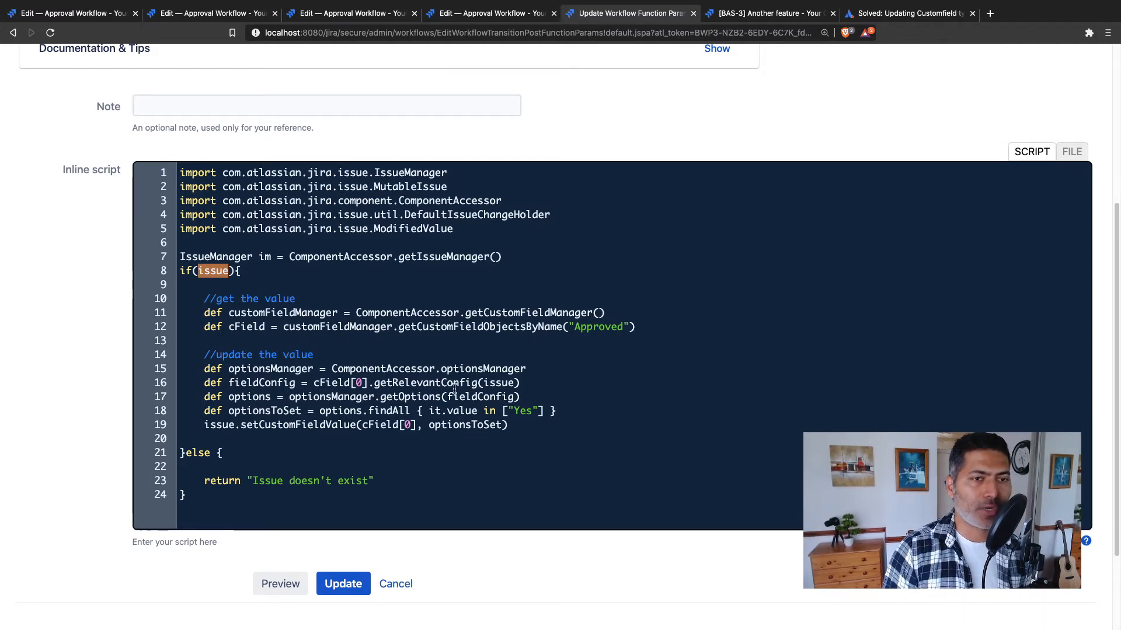
{"action": "left_click_drag", "start_coordinate": [509, 426], "coordinate": [182, 369]}
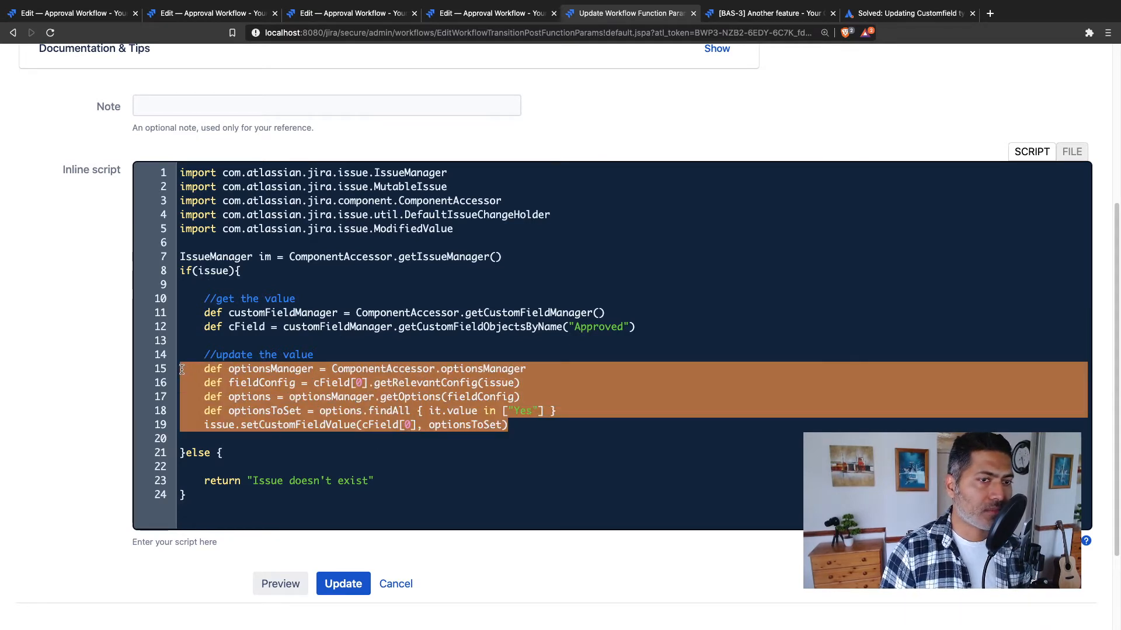
Step: Examine the Atlassian Community question "Updating Customfield type Checkboxes through Scriptrunner" and the example script in its accepted answer
{"action": "left_click", "coordinate": [902, 13]}
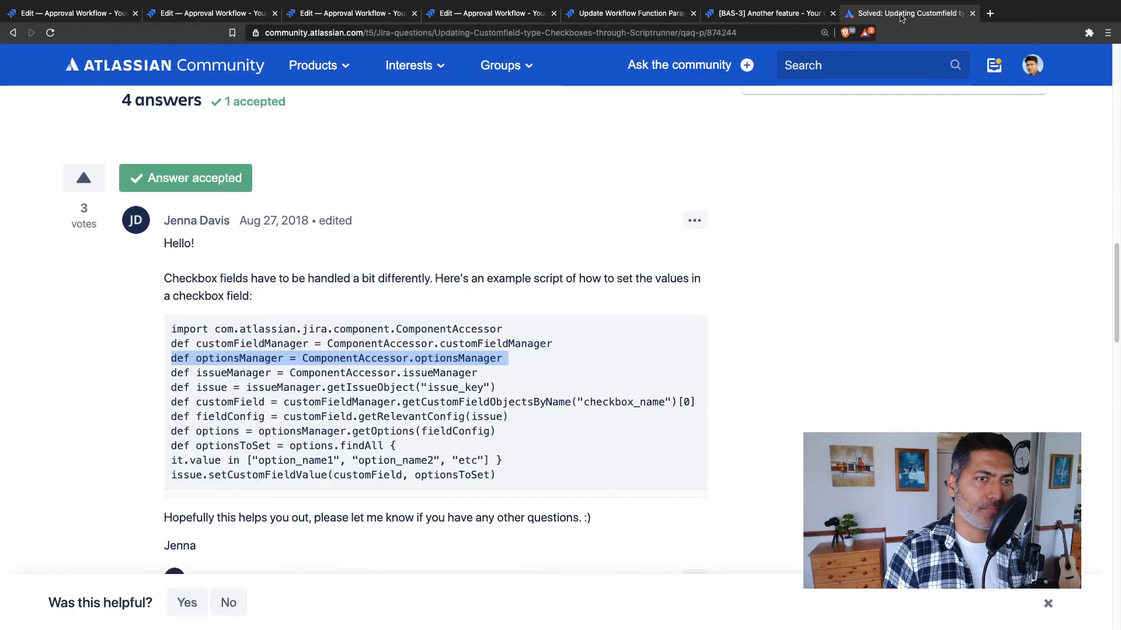
{"action": "left_click", "coordinate": [528, 397]}
{"action": "scroll", "coordinate": [529, 397], "scroll_direction": "up", "scroll_amount": 10}
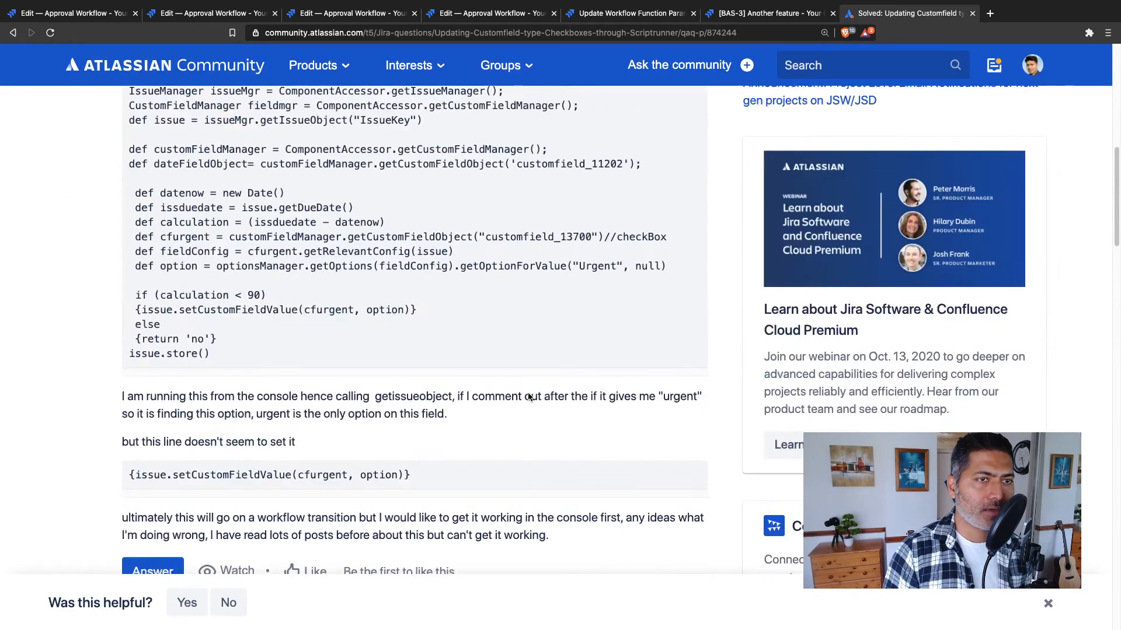
{"action": "scroll", "coordinate": [529, 397], "scroll_direction": "up", "scroll_amount": 10}
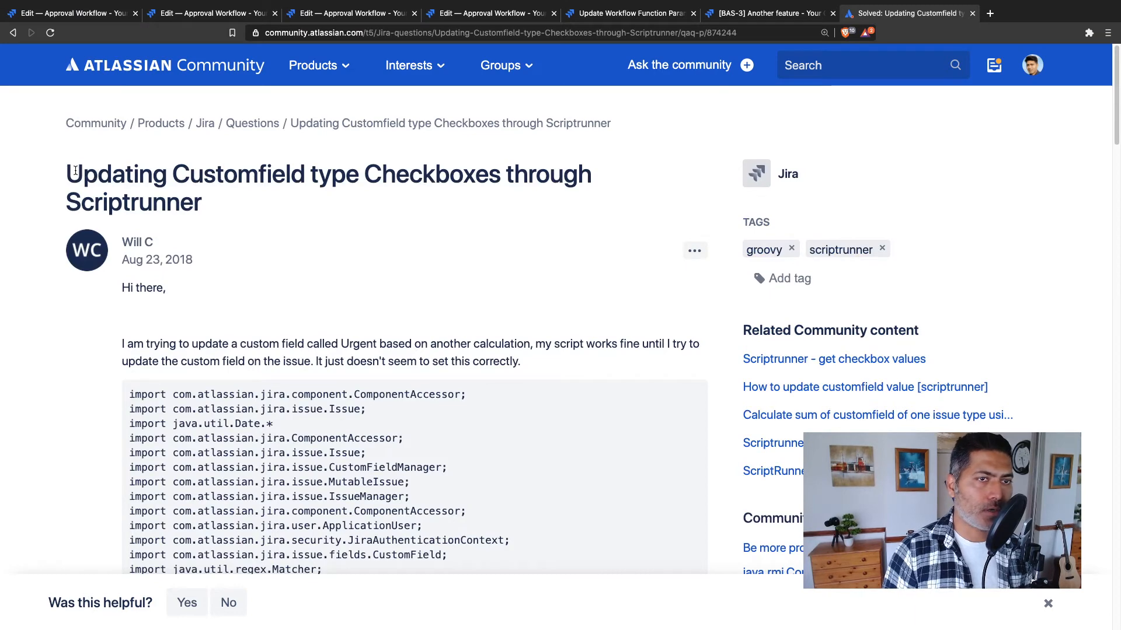
{"action": "left_click_drag", "start_coordinate": [75, 171], "coordinate": [250, 186]}
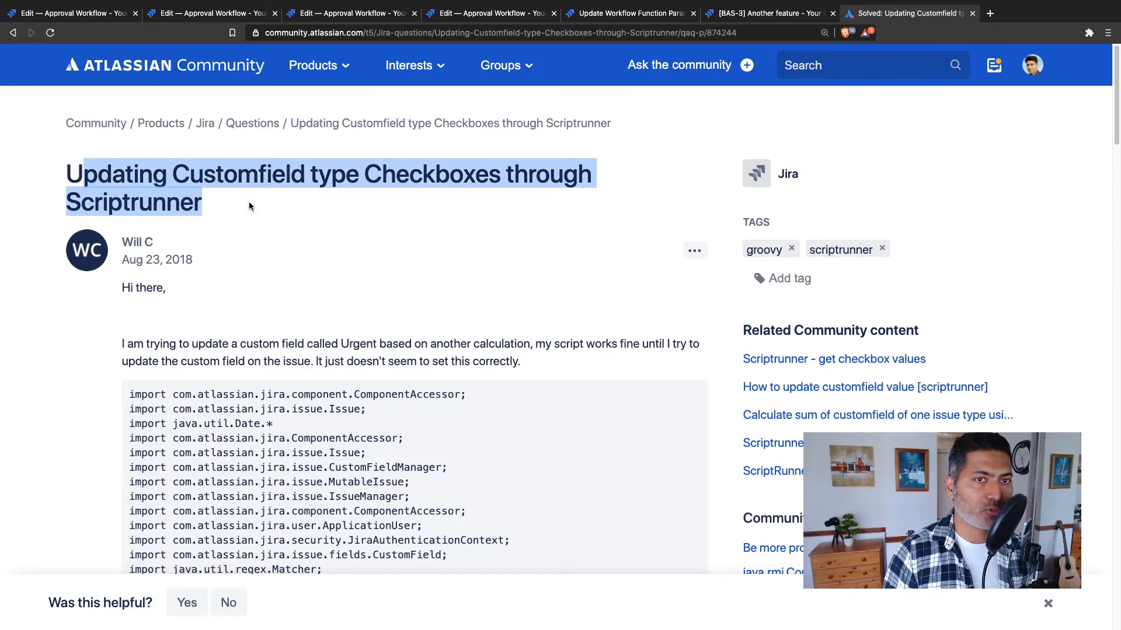
{"action": "scroll", "coordinate": [280, 239], "scroll_direction": "down", "scroll_amount": 6}
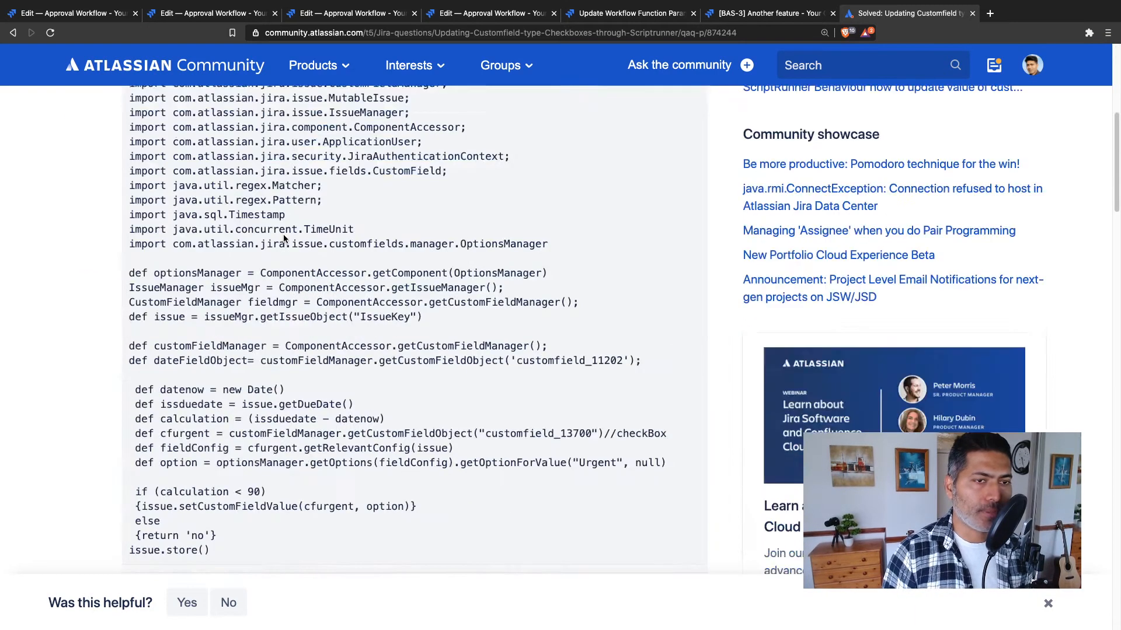
{"action": "scroll", "coordinate": [284, 239], "scroll_direction": "down", "scroll_amount": 13}
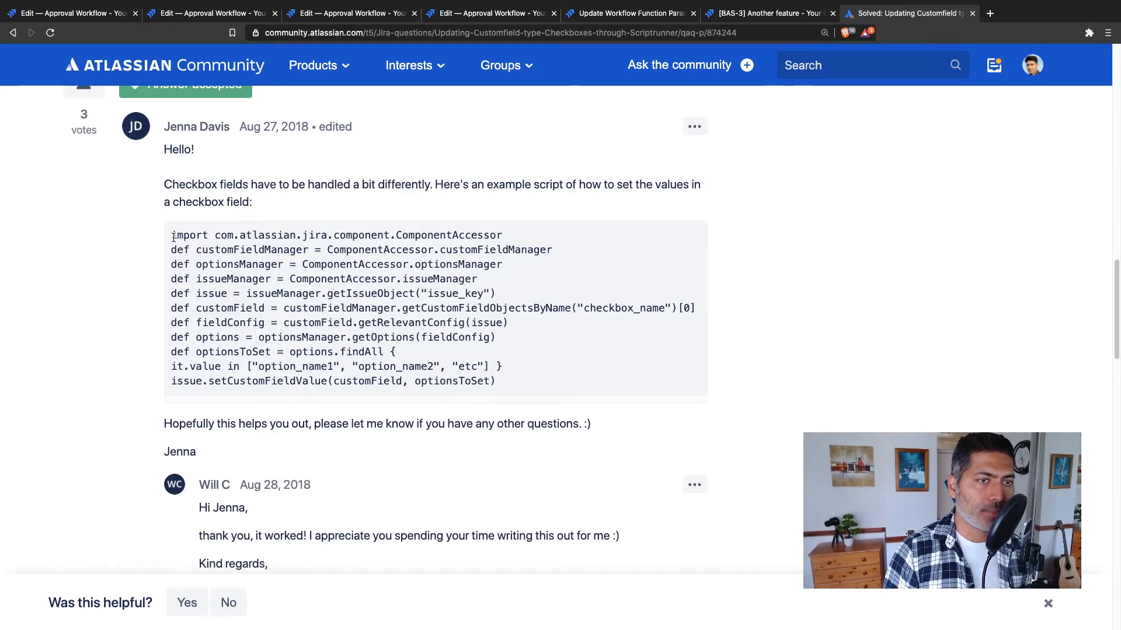
{"action": "left_click_drag", "start_coordinate": [173, 237], "coordinate": [499, 376]}
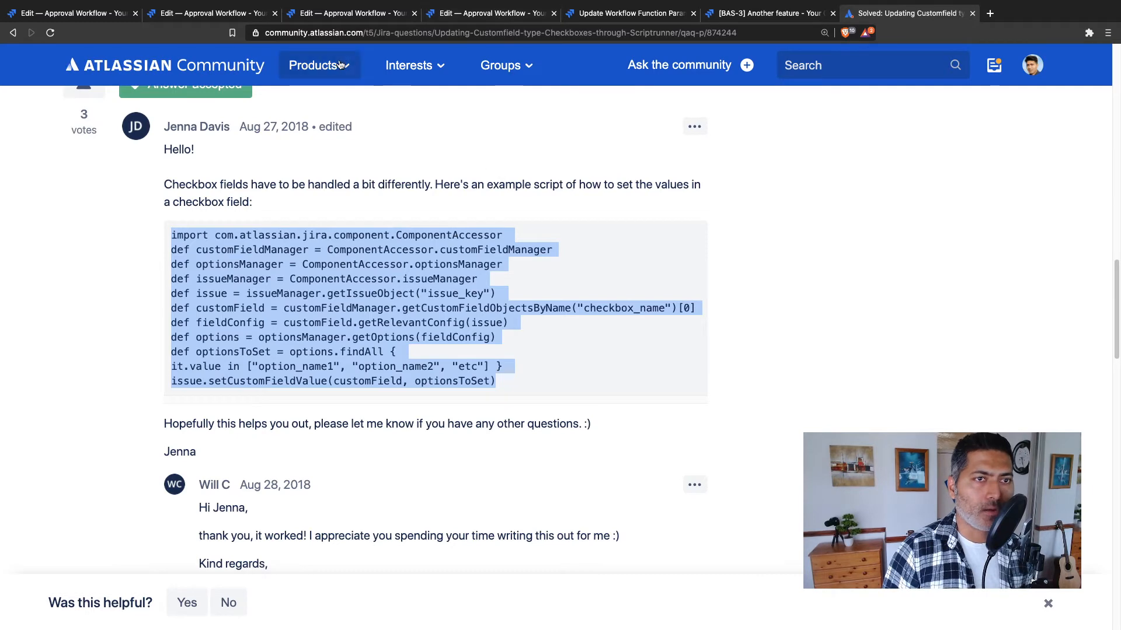
Step: Return to the Approve transition's inline script, review the line selecting the "Yes" option, and save the custom script post-function
{"action": "left_click", "coordinate": [762, 252]}
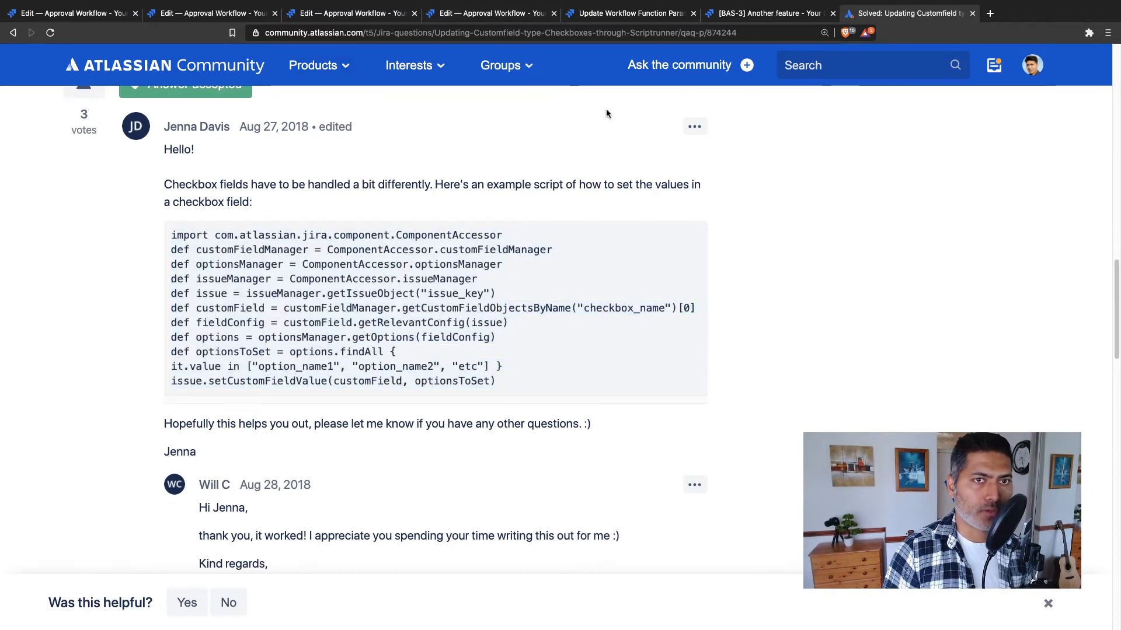
{"action": "left_click", "coordinate": [606, 18]}
{"action": "left_click", "coordinate": [442, 437]}
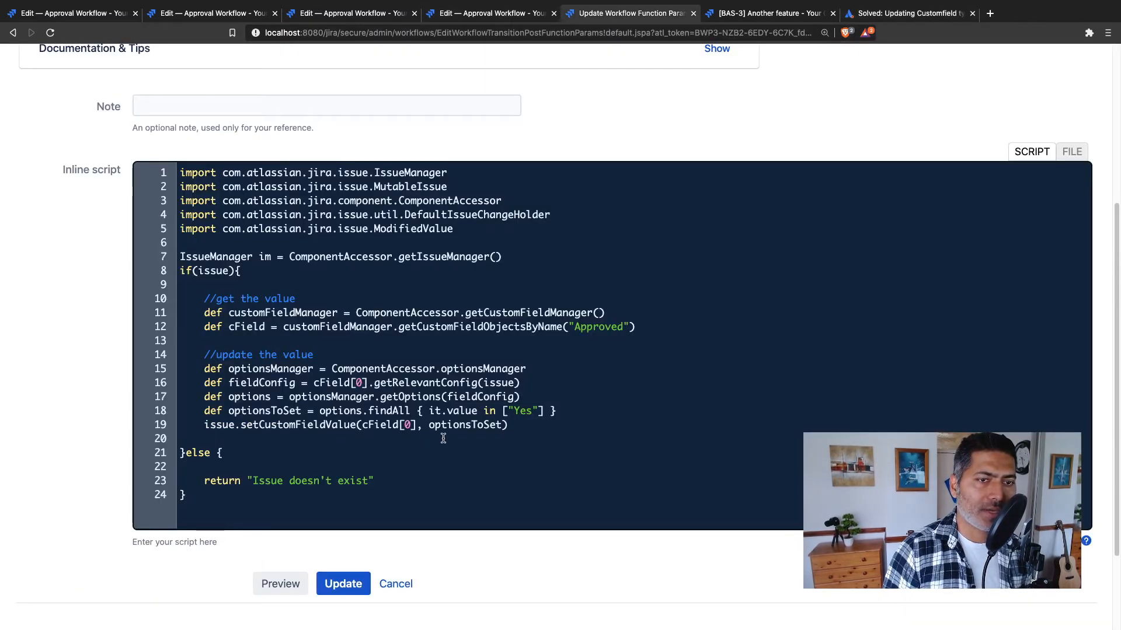
{"action": "scroll", "coordinate": [443, 437], "scroll_direction": "down", "scroll_amount": 1}
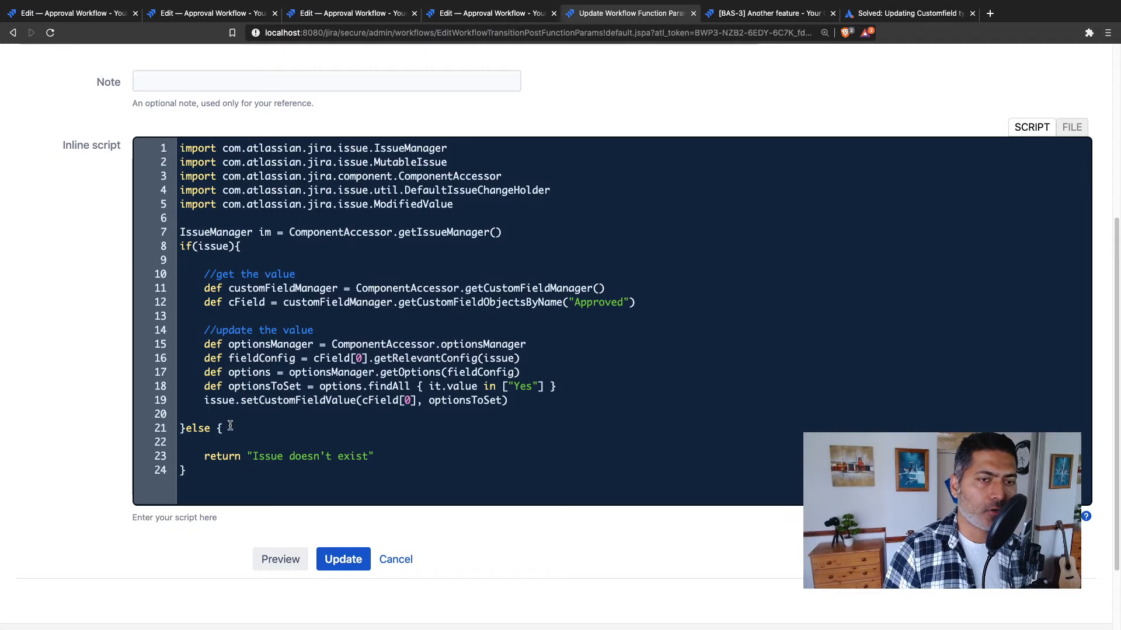
{"action": "left_click_drag", "start_coordinate": [550, 386], "coordinate": [337, 387]}
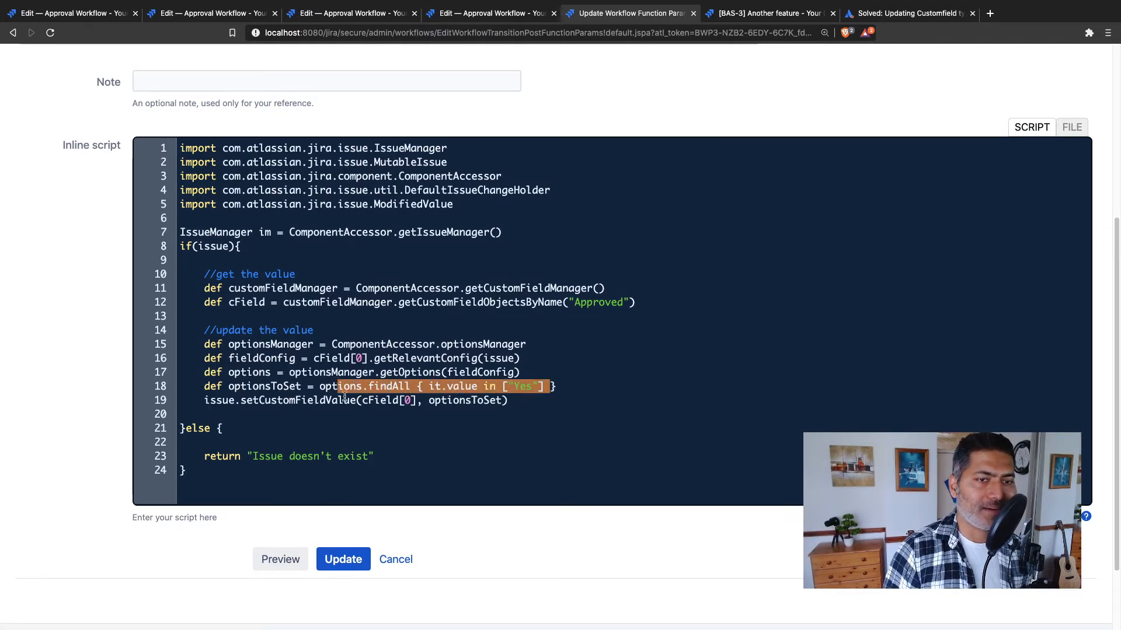
{"action": "left_click", "coordinate": [342, 559]}
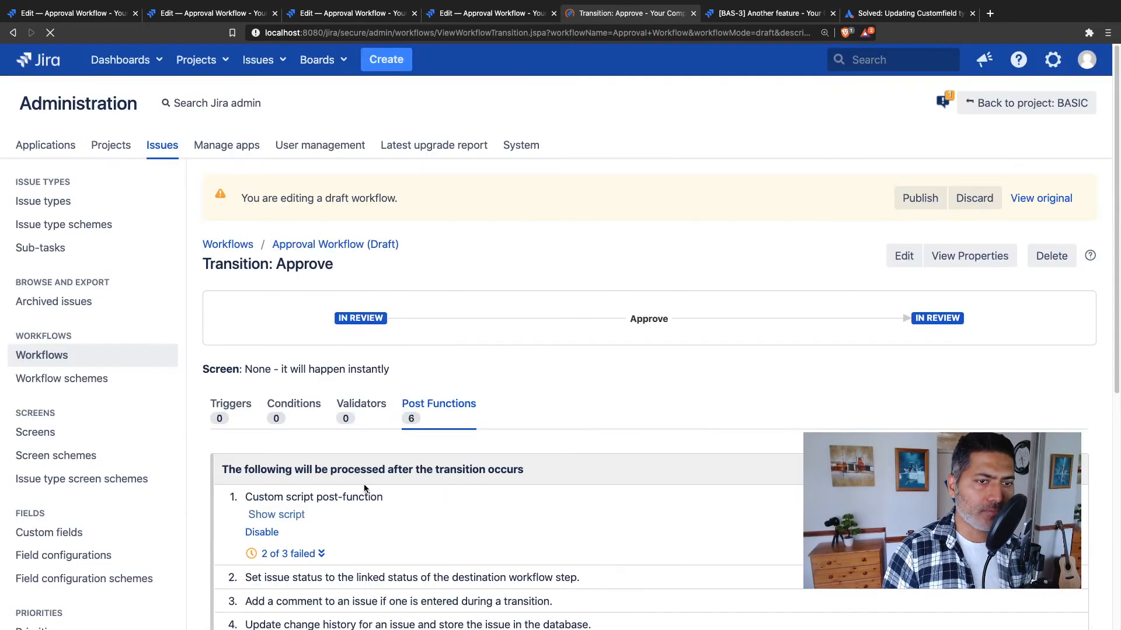
Step: Publish the Approval Workflow draft without saving a backup copy
{"action": "scroll", "coordinate": [863, 406], "scroll_direction": "down", "scroll_amount": 1}
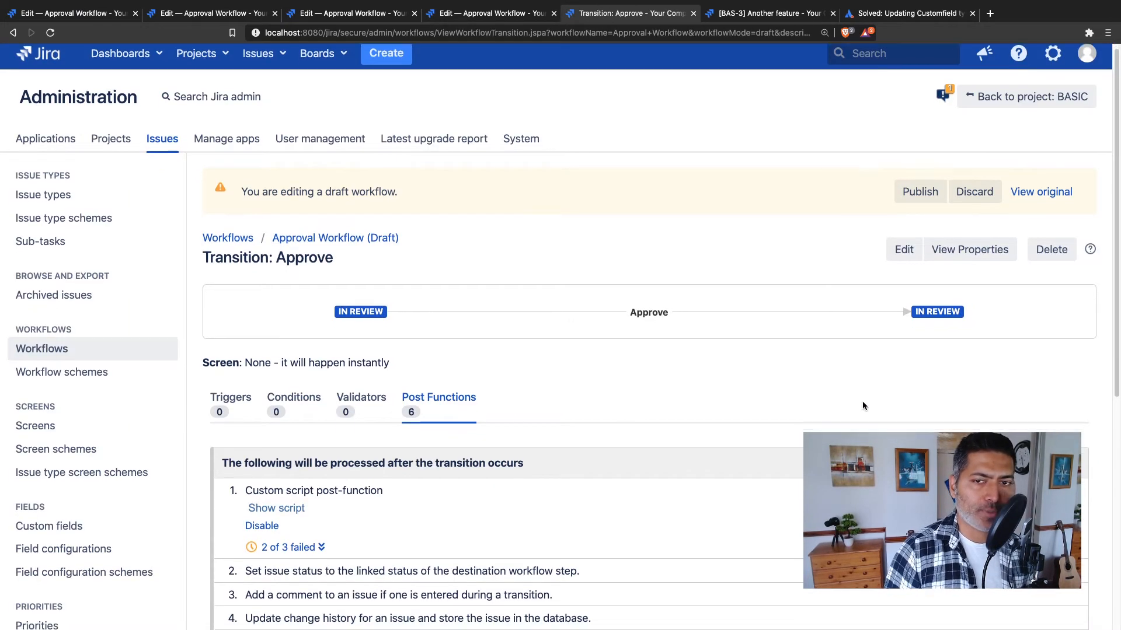
{"action": "left_click", "coordinate": [919, 192]}
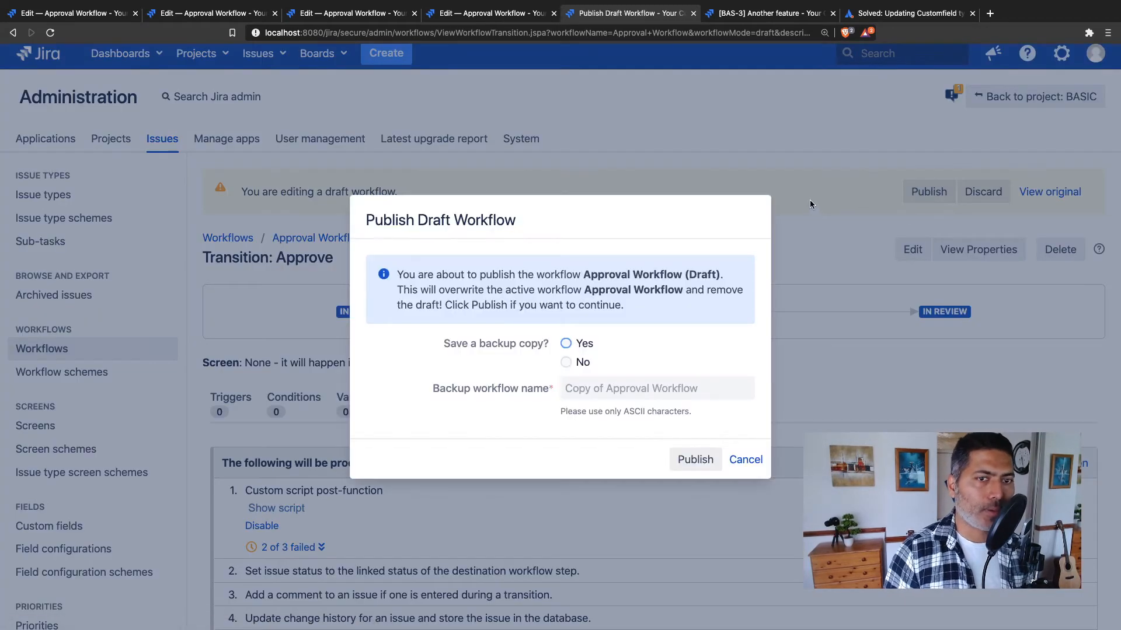
{"action": "left_click", "coordinate": [565, 361]}
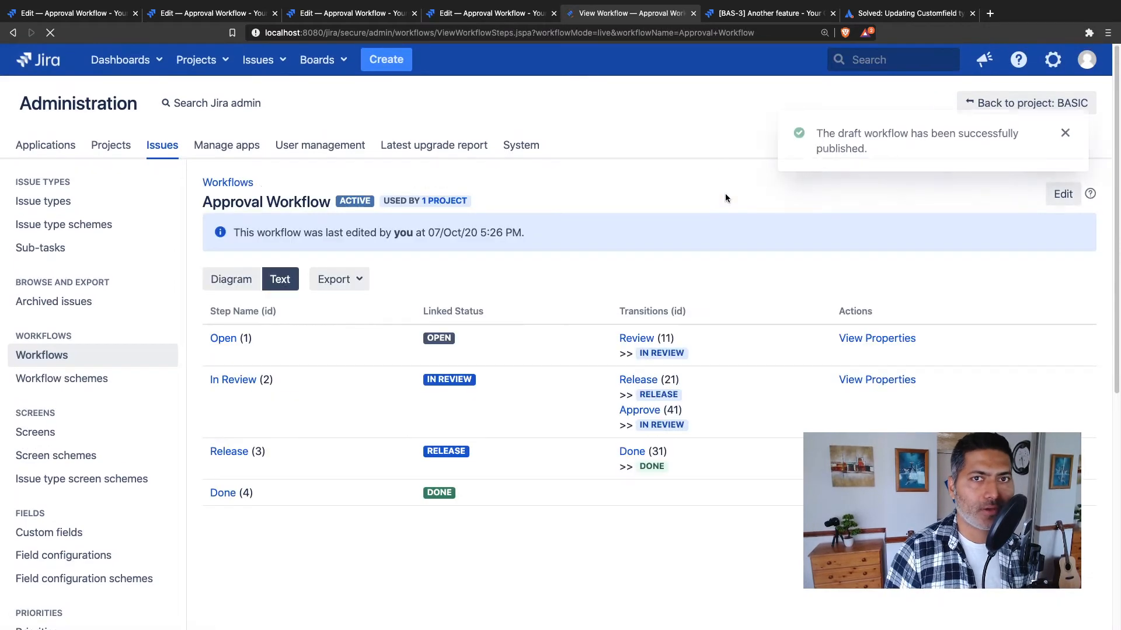
Step: Run the Approve transition on issue BAS-3 and check its Approved field in edit mode, leaving without making a change
{"action": "left_click", "coordinate": [758, 18]}
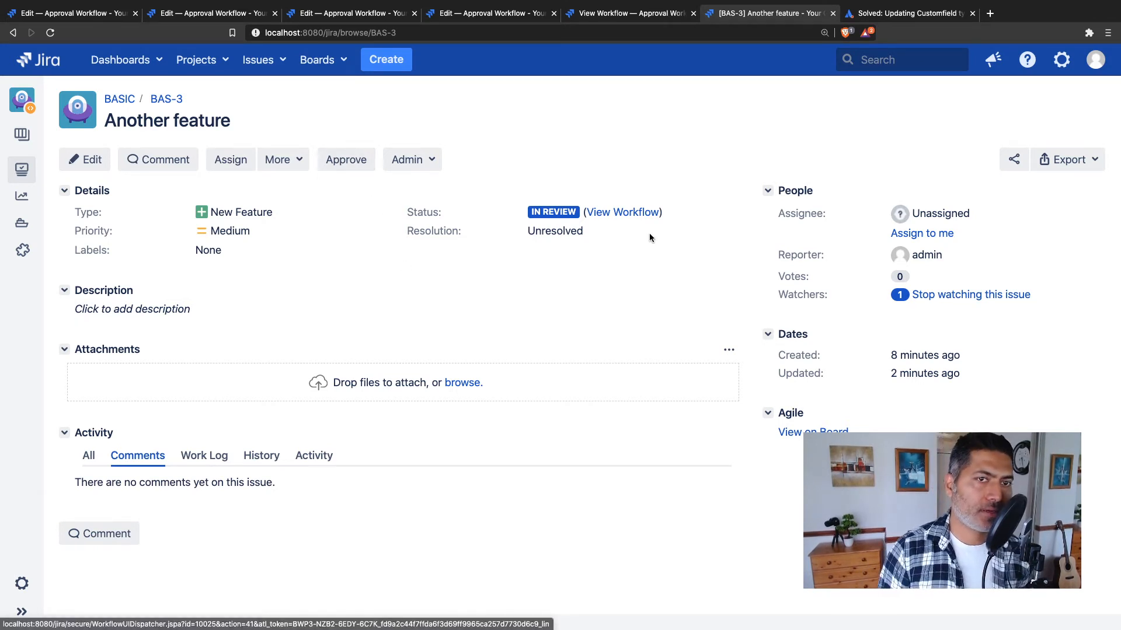
{"action": "left_click", "coordinate": [343, 163]}
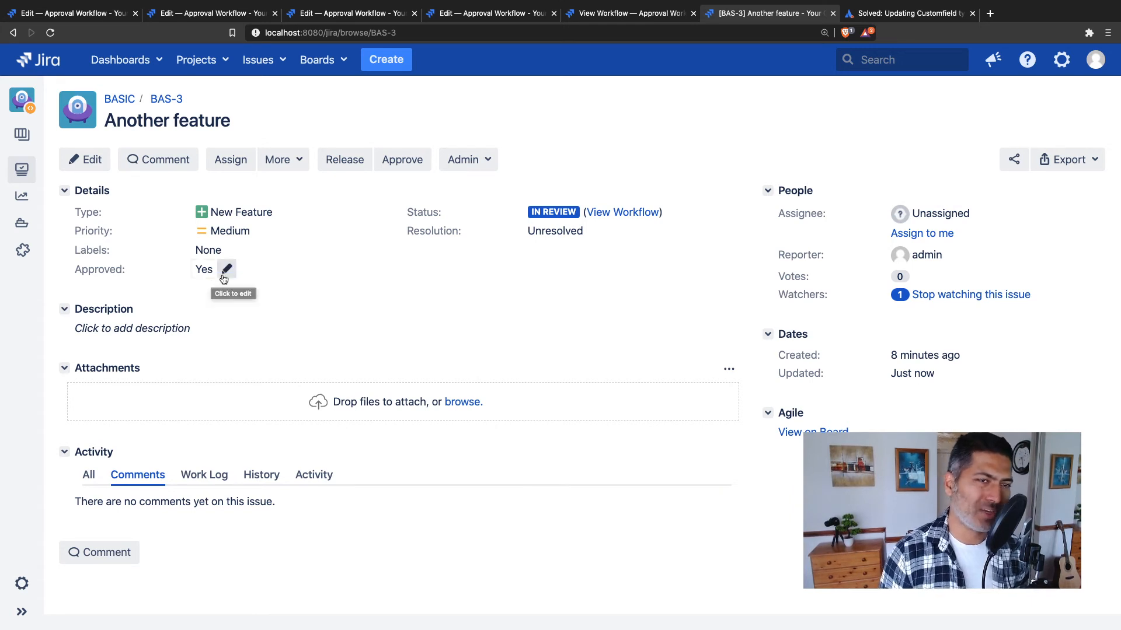
{"action": "left_click", "coordinate": [228, 271]}
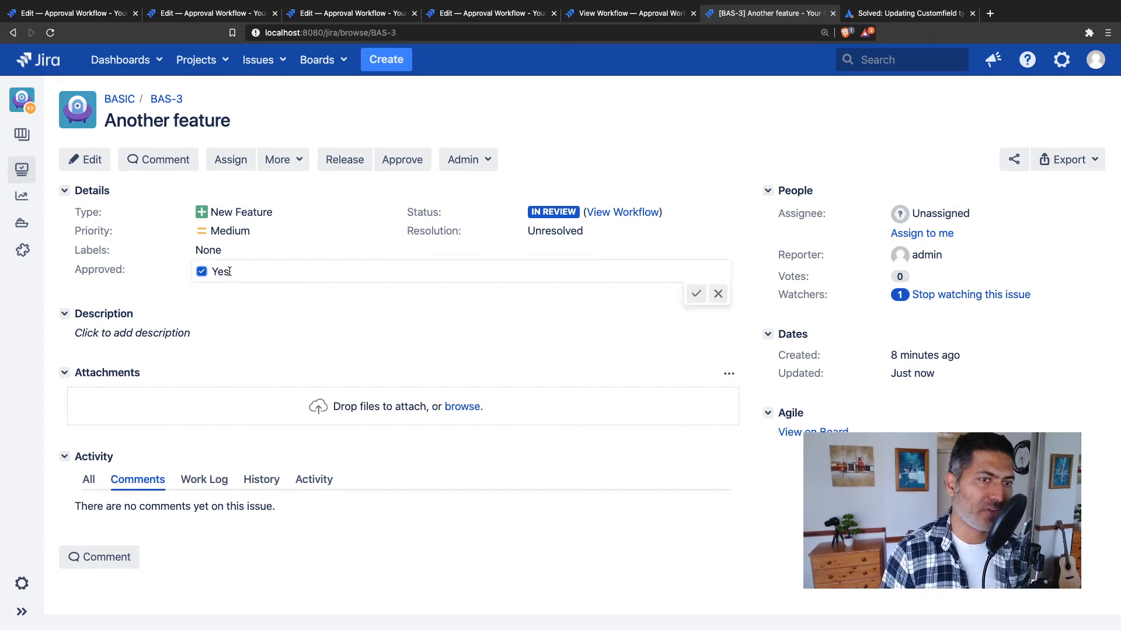
{"action": "left_click", "coordinate": [243, 316]}
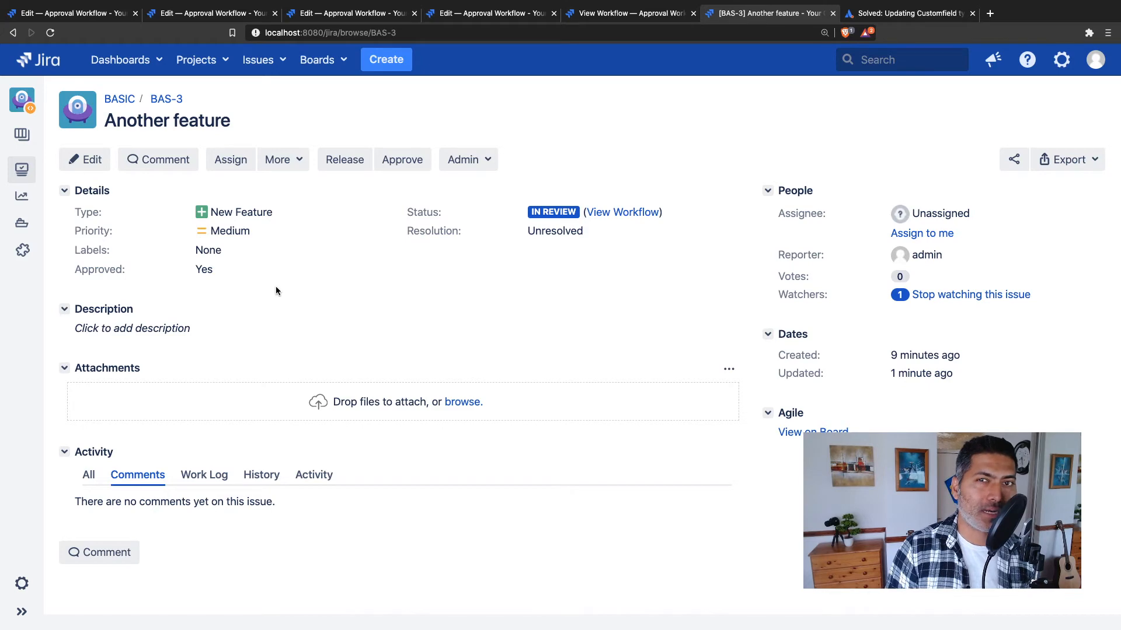
Step: Go back to the Approval Workflow and open its diagram for editing
{"action": "left_click", "coordinate": [605, 13]}
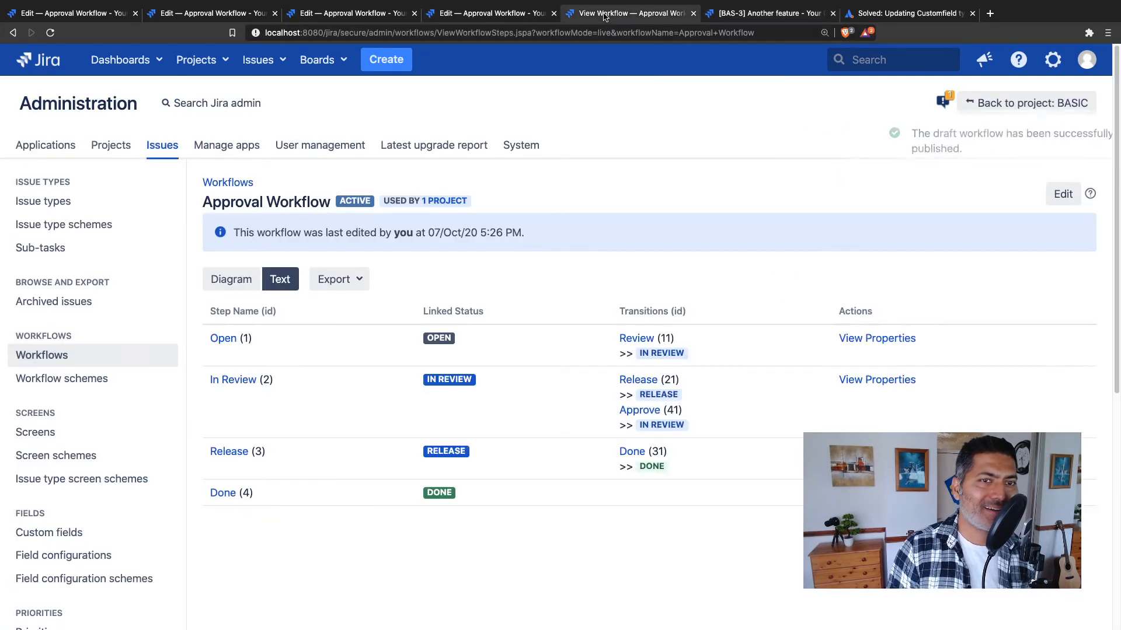
{"action": "left_click", "coordinate": [231, 280]}
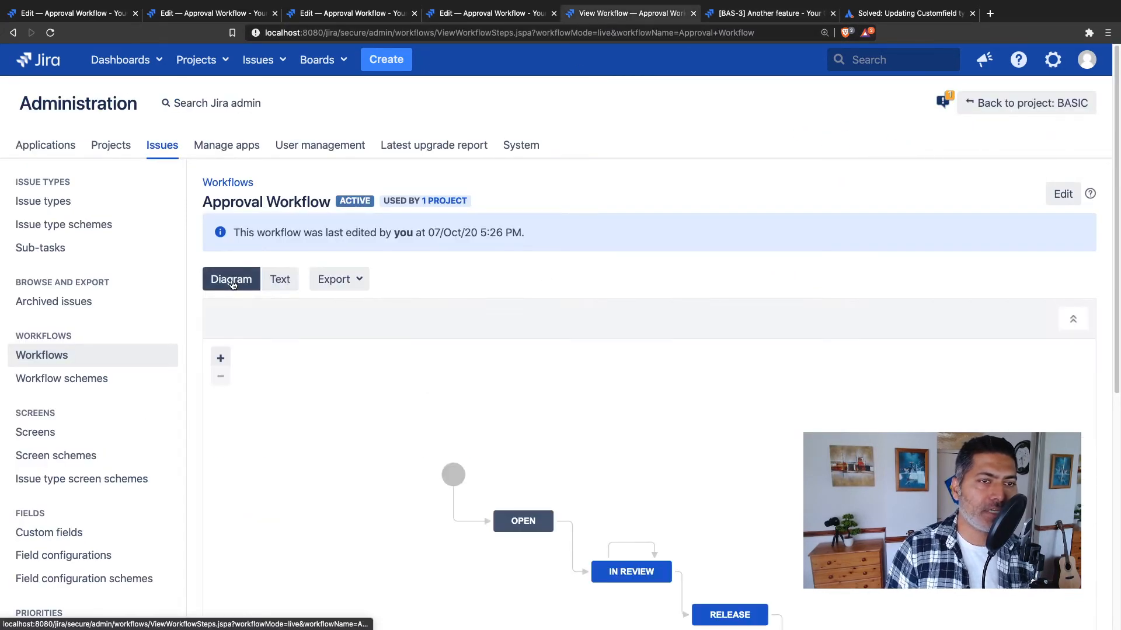
{"action": "left_click", "coordinate": [1062, 195]}
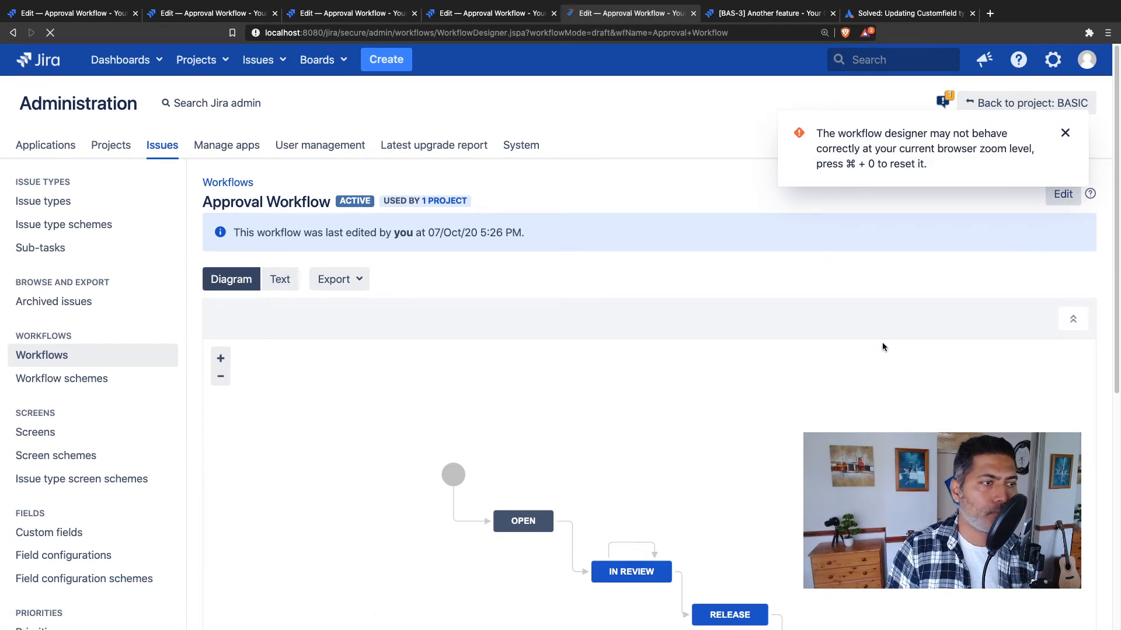
Step: Examine the script of the condition on the Release transition, then close that transition's page
{"action": "scroll", "coordinate": [881, 346], "scroll_direction": "down", "scroll_amount": 4}
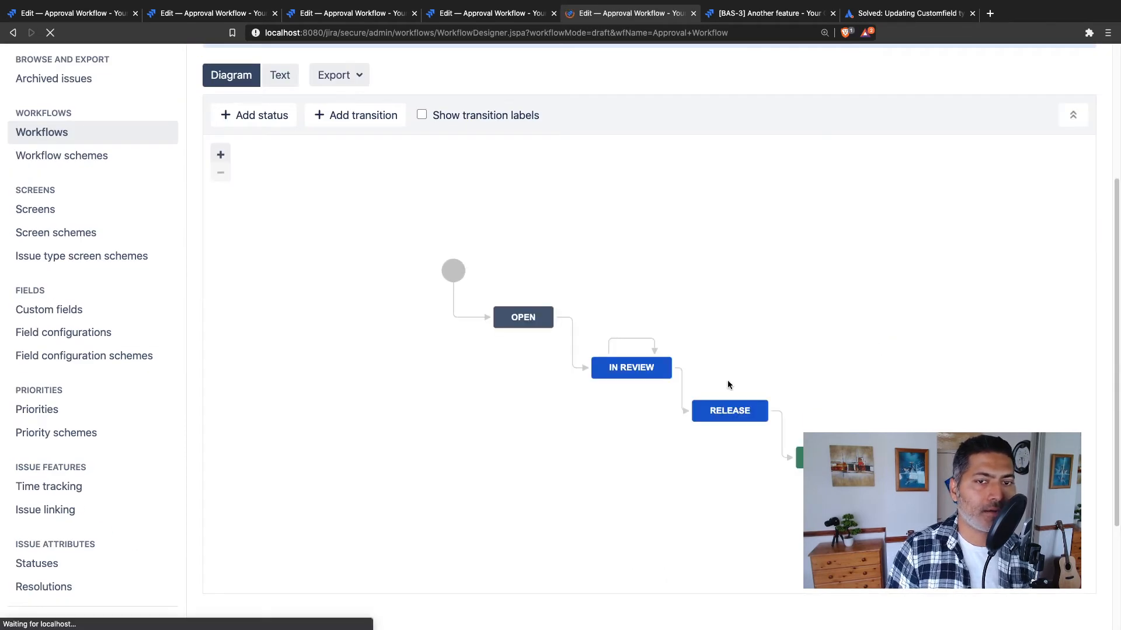
{"action": "left_click", "coordinate": [682, 391]}
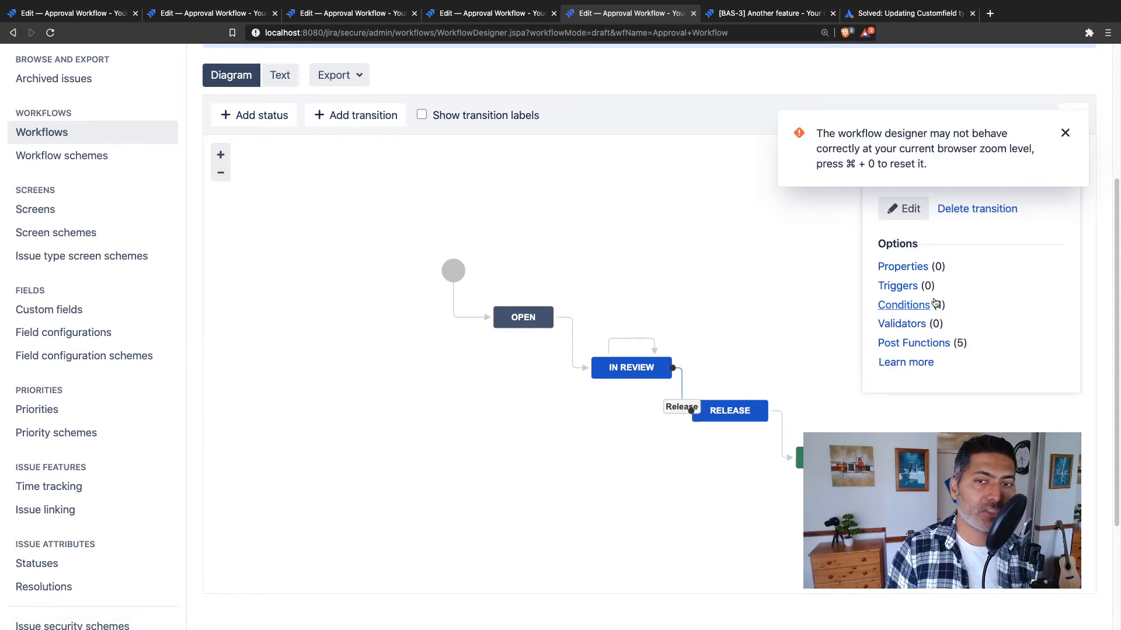
{"action": "left_click", "coordinate": [909, 313]}
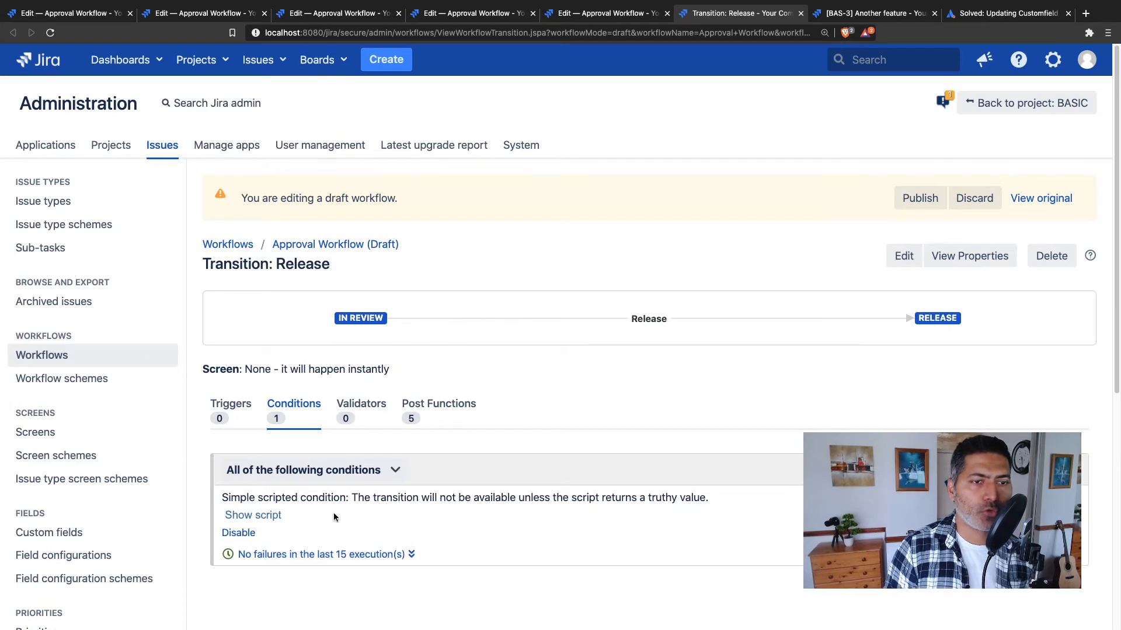
{"action": "left_click", "coordinate": [278, 520]}
{"action": "scroll", "coordinate": [609, 417], "scroll_direction": "down", "scroll_amount": 5}
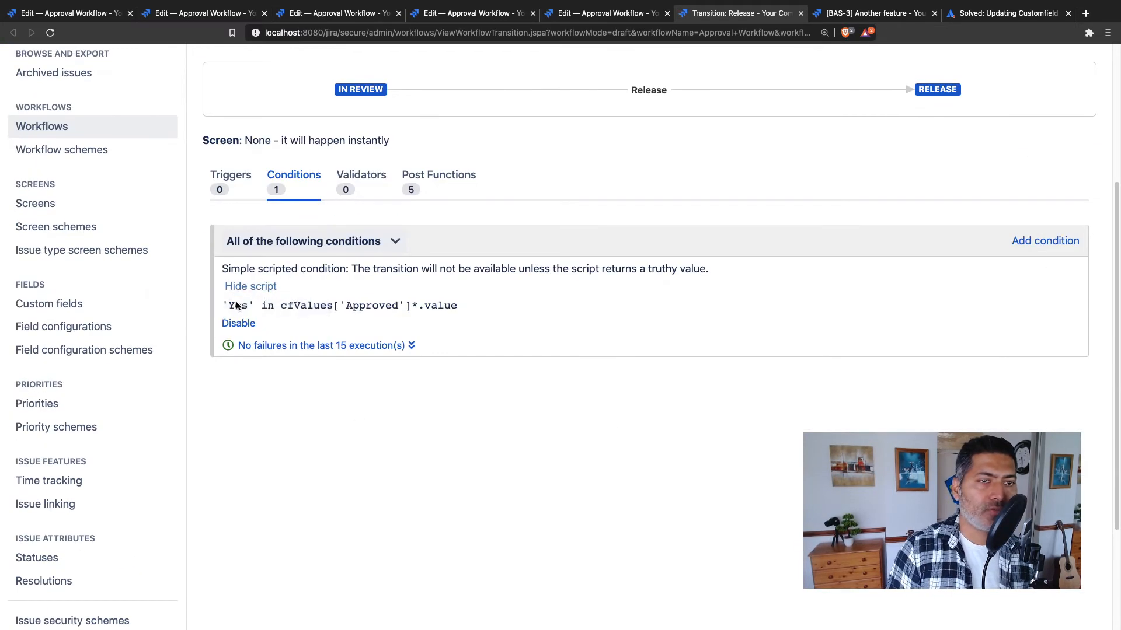
{"action": "left_click_drag", "start_coordinate": [225, 304], "coordinate": [458, 304]}
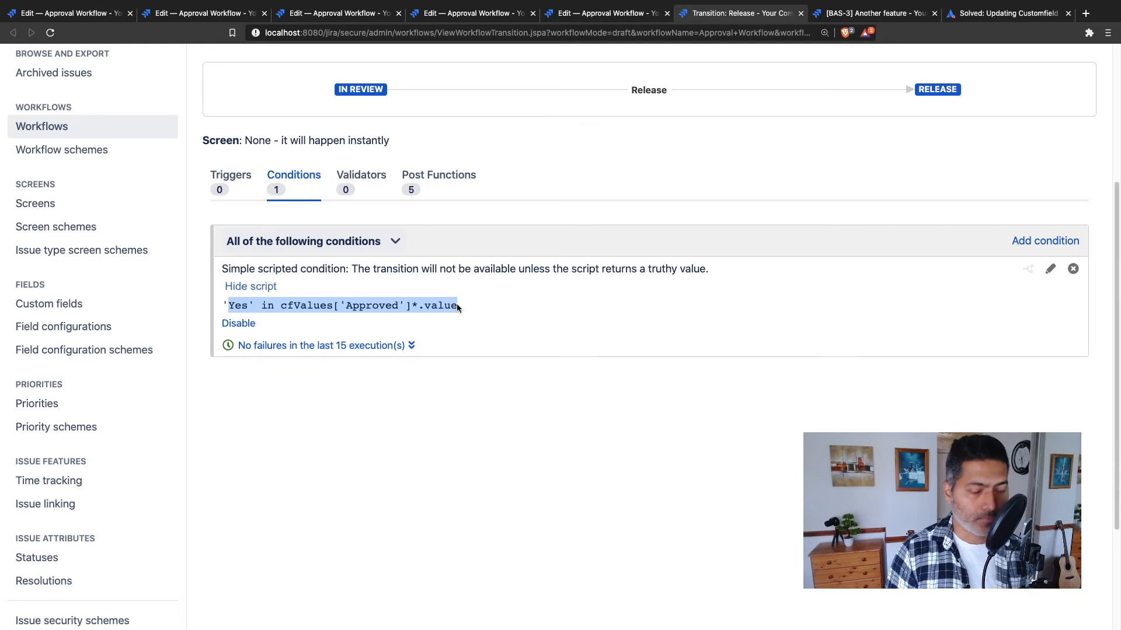
{"action": "key", "text": "super+w"}
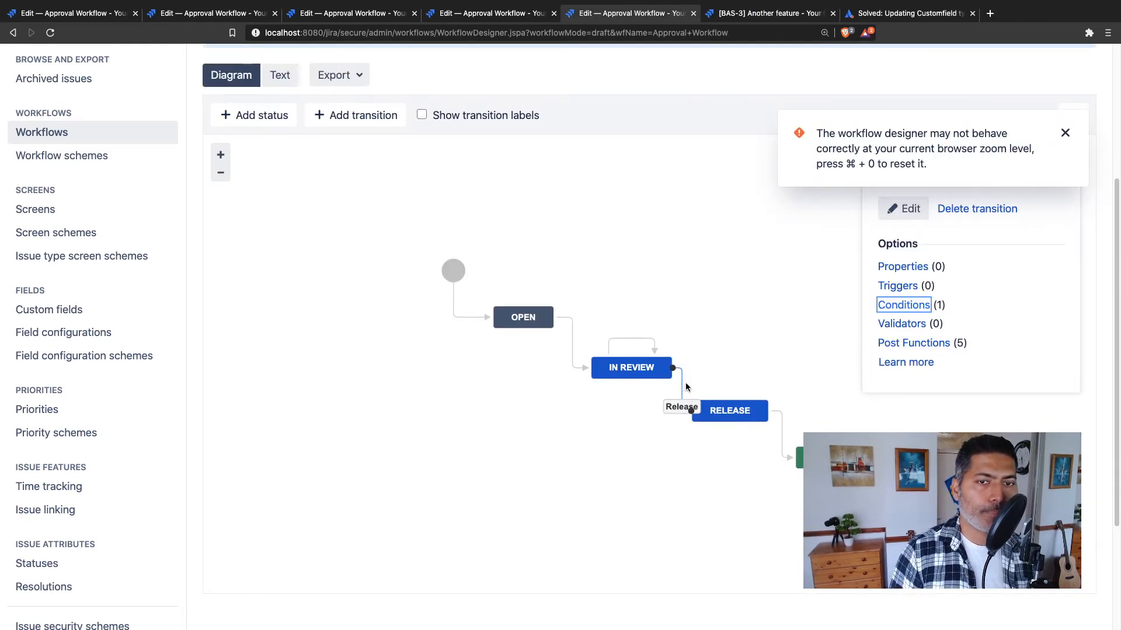
Step: Copy the Release transition's condition script 'Yes' in cfValues['Approved']*.value and close the transition page
{"action": "left_click", "coordinate": [890, 306]}
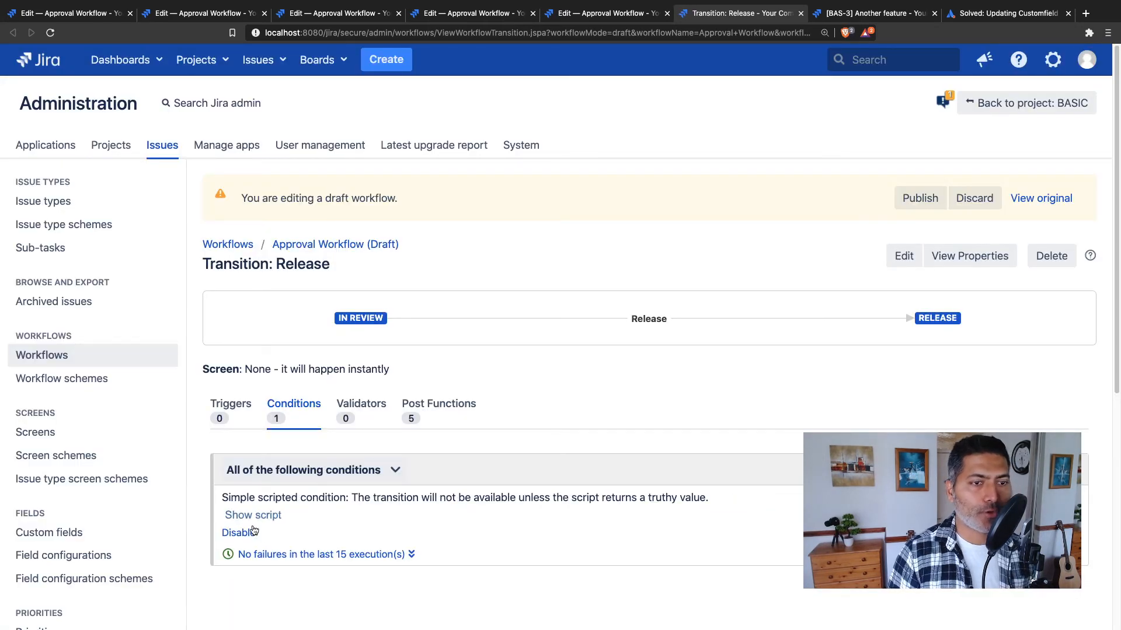
{"action": "left_click", "coordinate": [268, 516]}
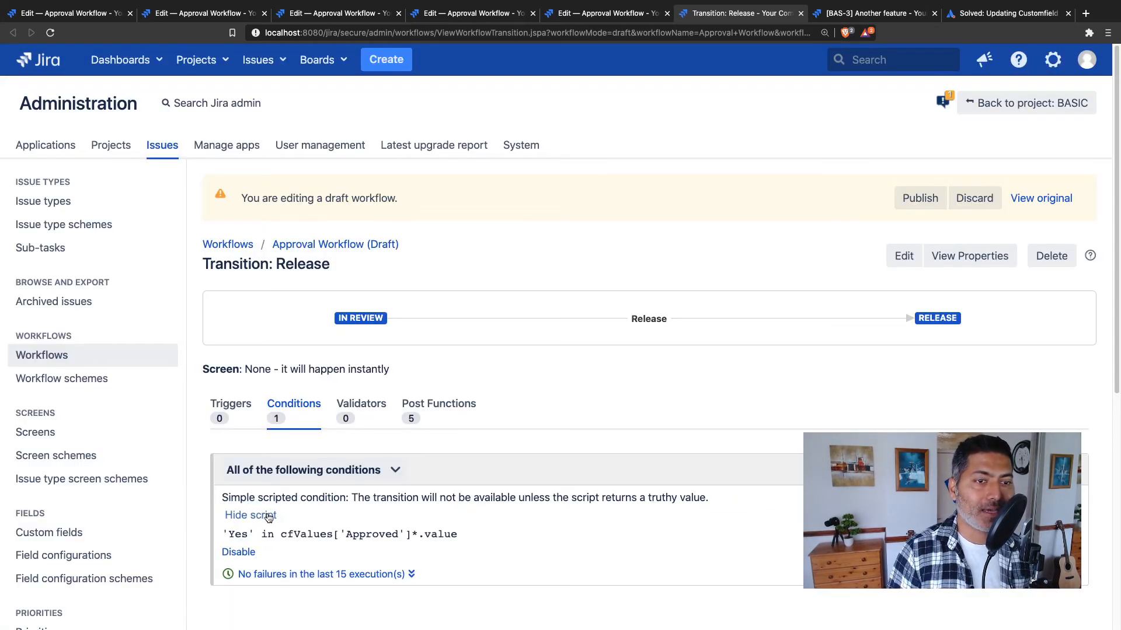
{"action": "triple_click", "coordinate": [348, 534]}
{"action": "key", "text": "ctrl+c"}
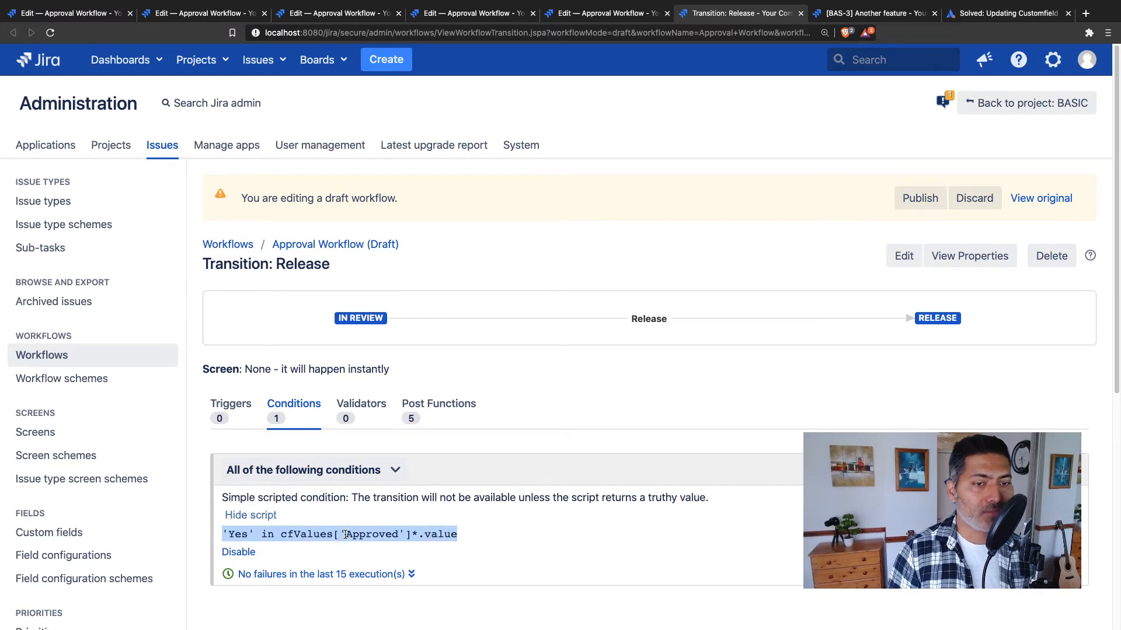
{"action": "left_click", "coordinate": [660, 430]}
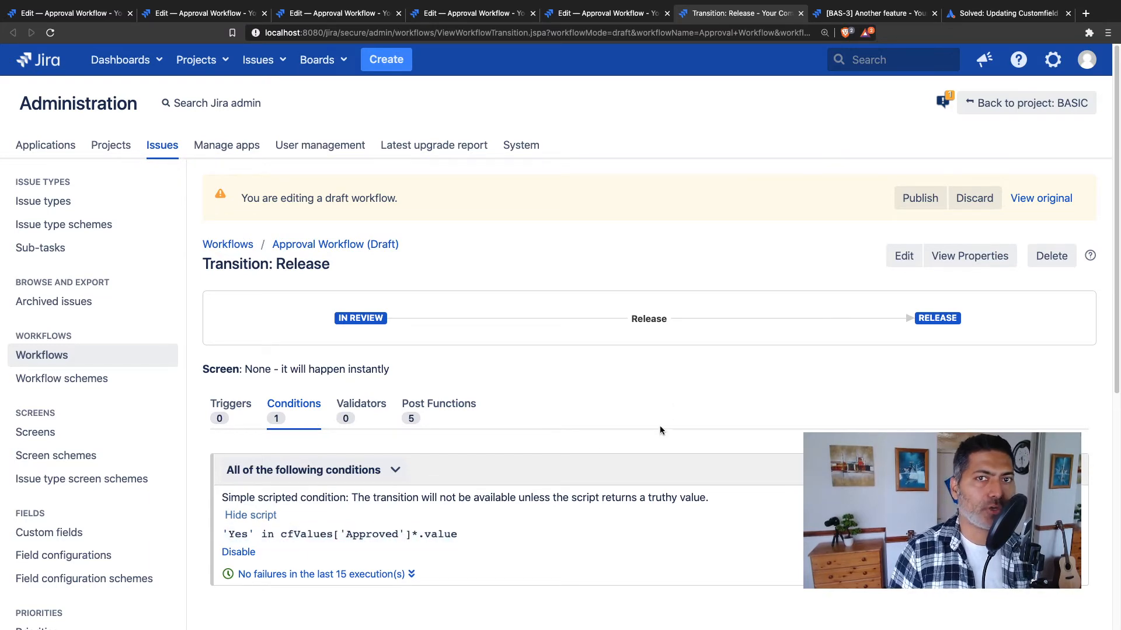
{"action": "left_click", "coordinate": [800, 13]}
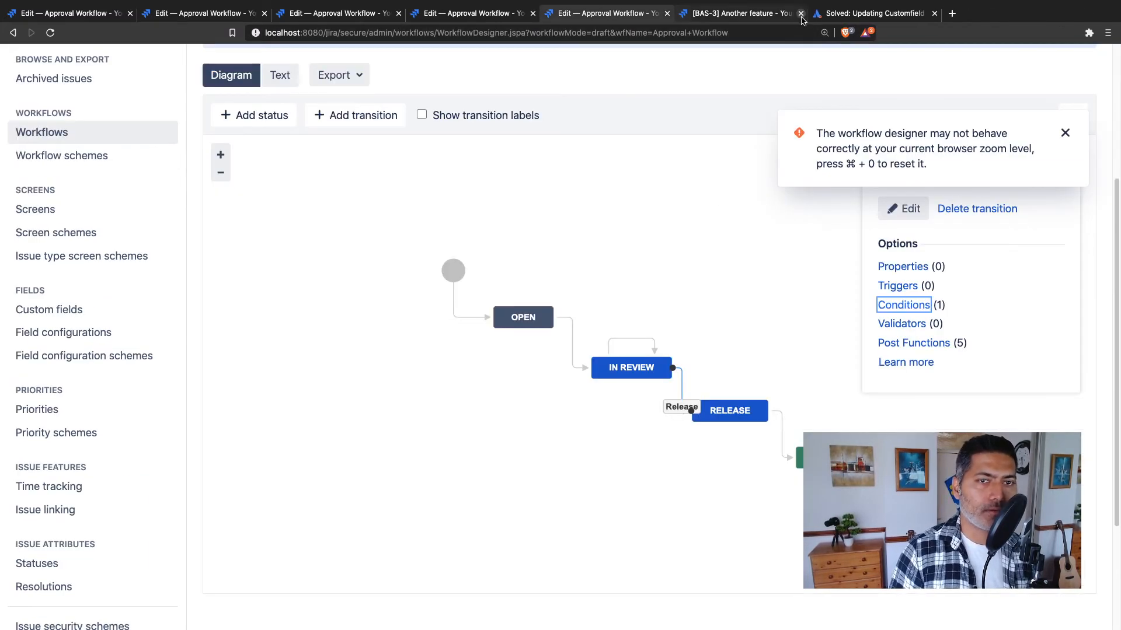
Step: Start adding a Script Condition [ScriptRunner] to the looping Approve transition, using the Simple scripted condition
{"action": "left_click", "coordinate": [642, 339]}
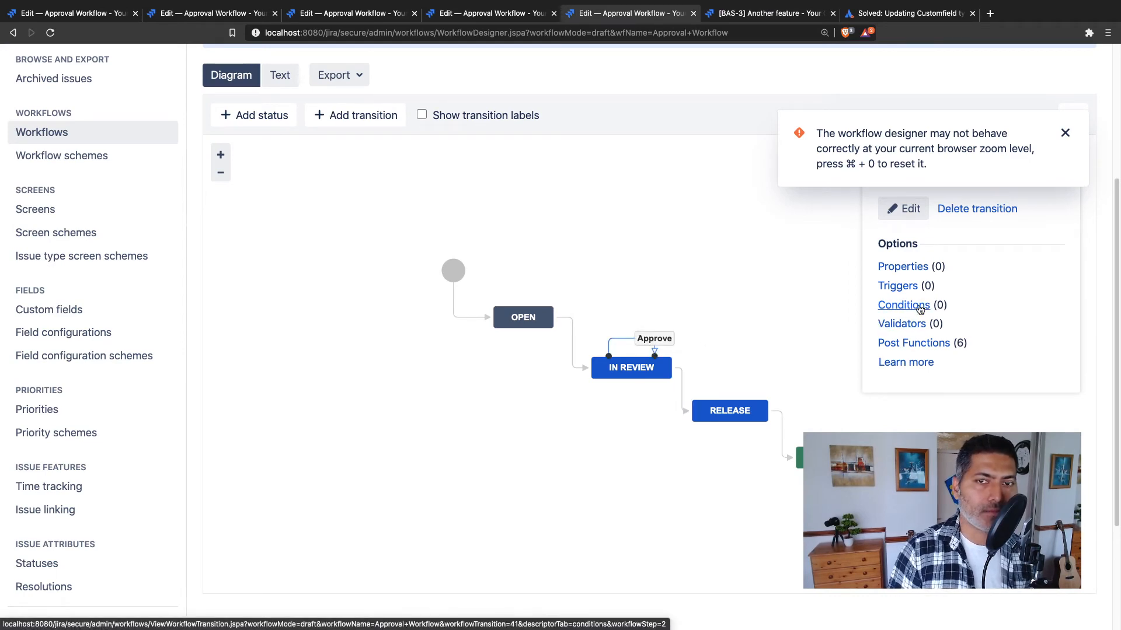
{"action": "left_click", "coordinate": [920, 306]}
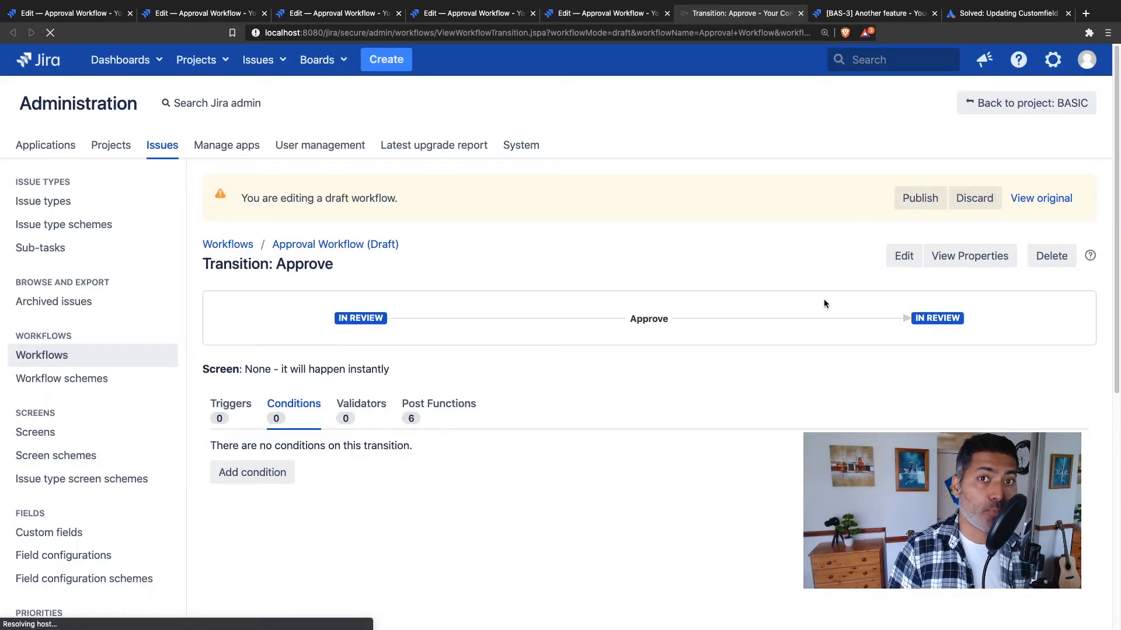
{"action": "left_click", "coordinate": [260, 484]}
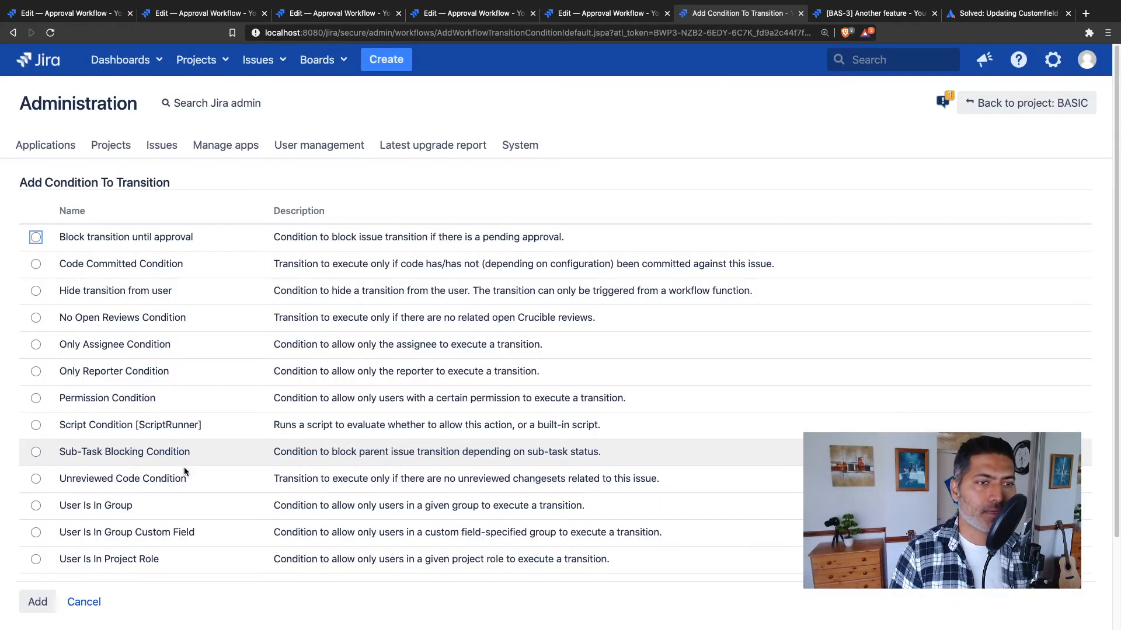
{"action": "left_click", "coordinate": [150, 425]}
{"action": "scroll", "coordinate": [149, 425], "scroll_direction": "down", "scroll_amount": 2}
{"action": "left_click", "coordinate": [38, 495]}
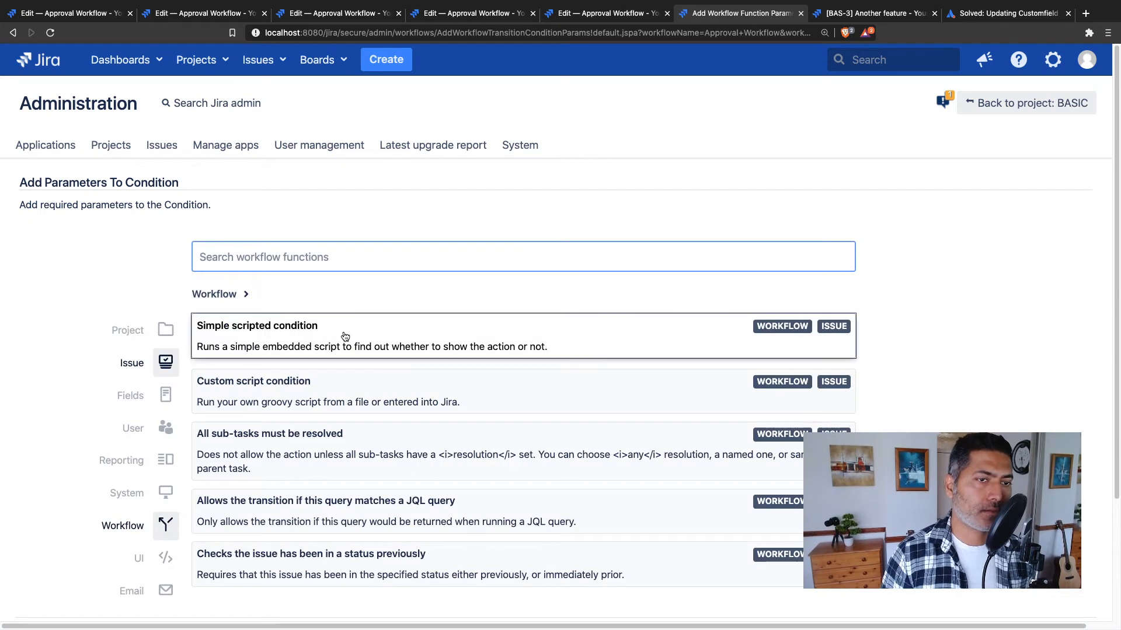
{"action": "left_click", "coordinate": [345, 336]}
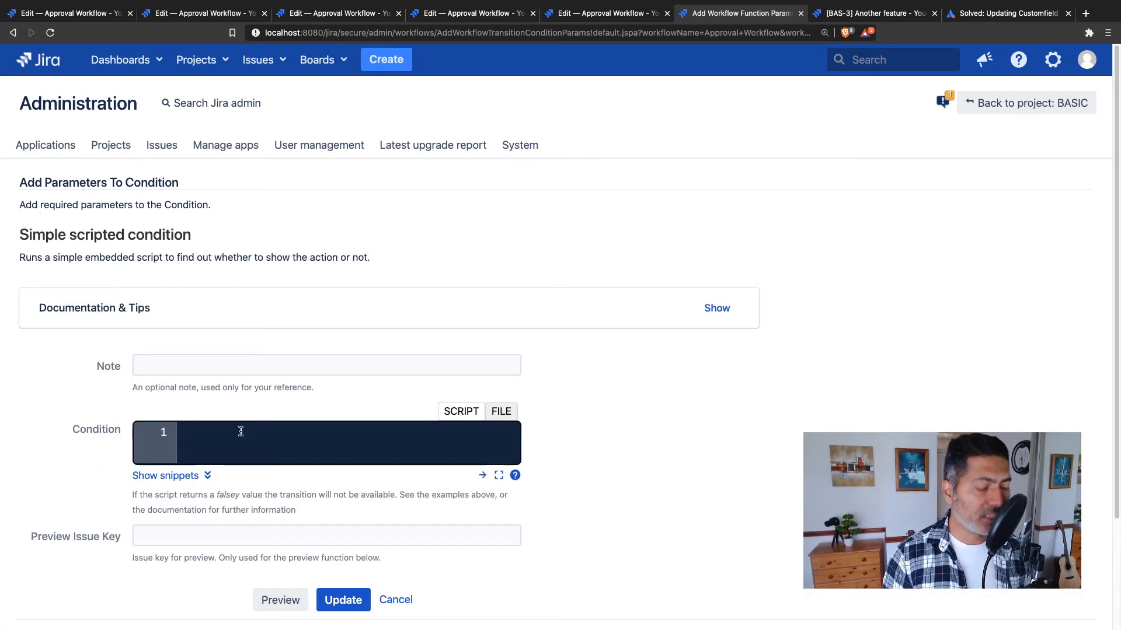
Step: Paste the copied script 'Yes' in cfValues['Approved']*.value as the condition, without an extra line
{"action": "key", "text": "ctrl+v"}
{"action": "key", "text": "Return"}
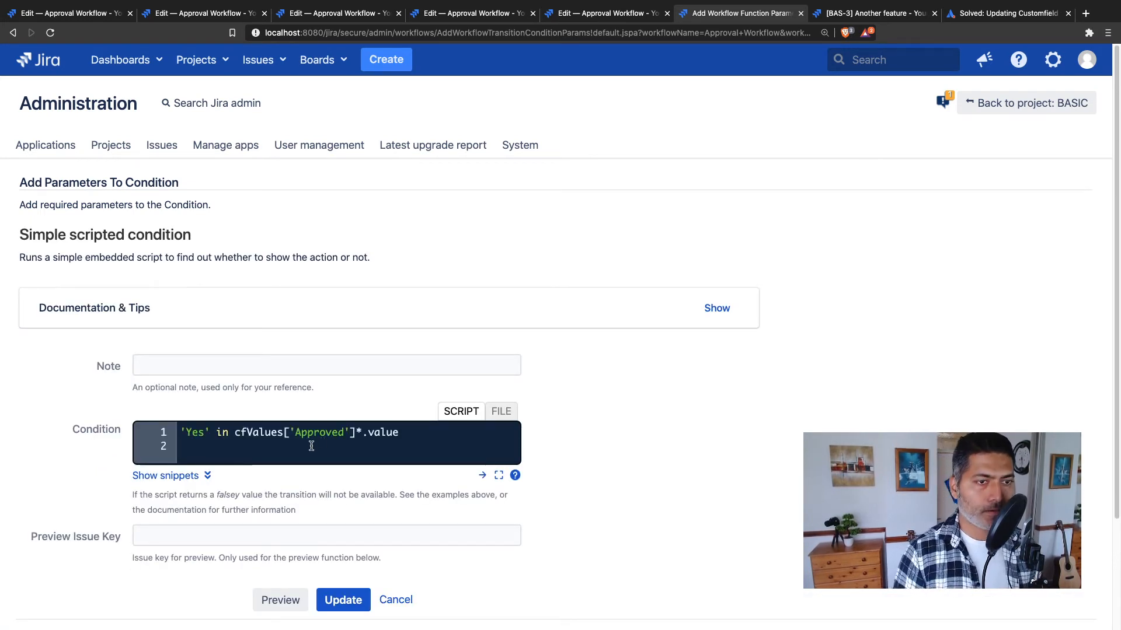
{"action": "key", "text": "BackSpace"}
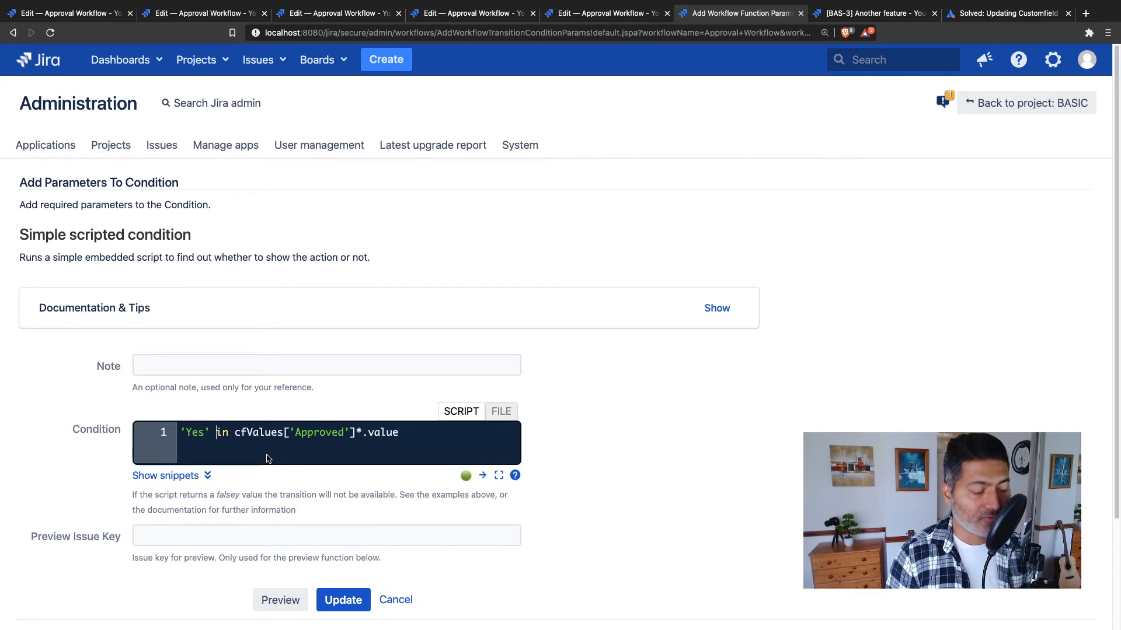
Step: Try to negate the condition script by inserting 'not' before 'in', and remove the word again
{"action": "left_click", "coordinate": [216, 433]}
{"action": "type", "text": "not"}
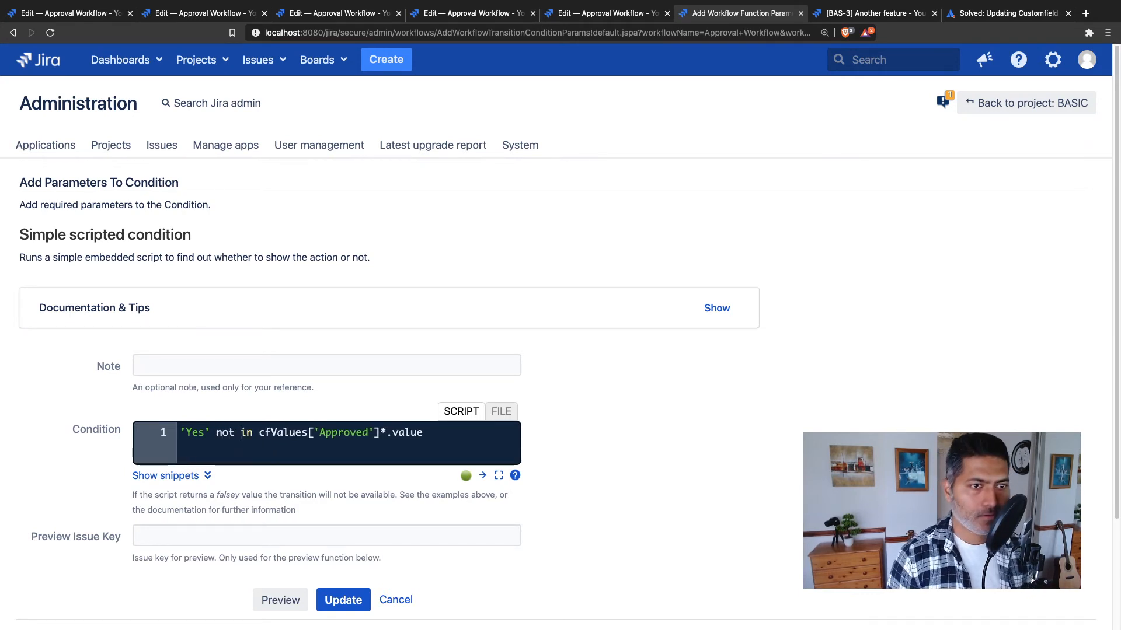
{"action": "left_click", "coordinate": [210, 450]}
{"action": "mouse_move", "coordinate": [245, 434]}
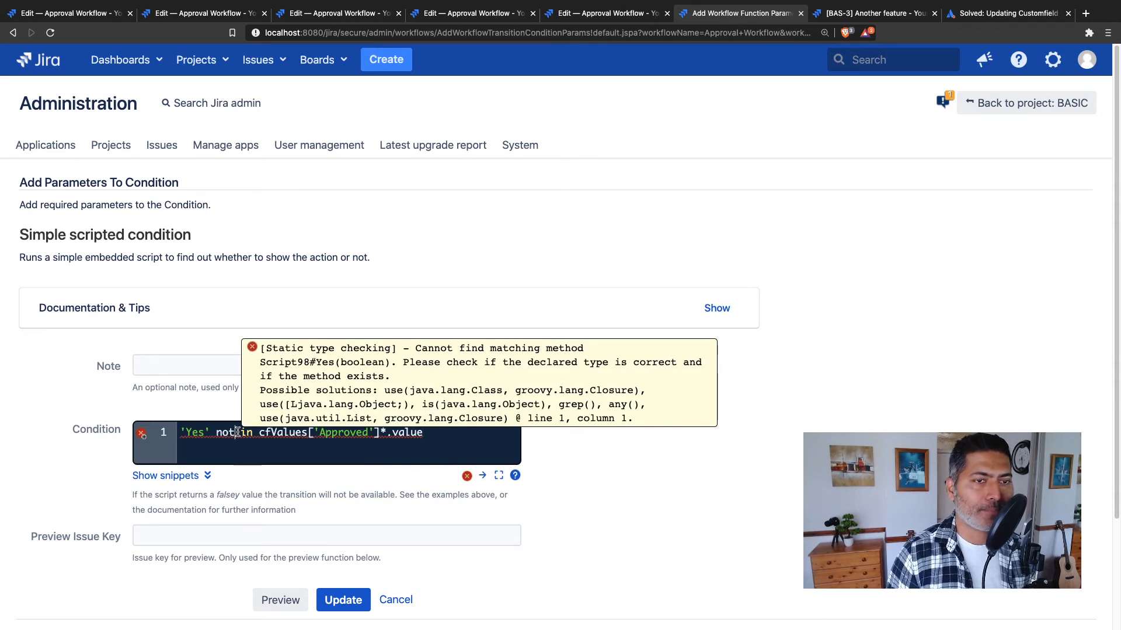
{"action": "double_click", "coordinate": [226, 432]}
{"action": "key", "text": "BackSpace"}
{"action": "key", "text": "Delete"}
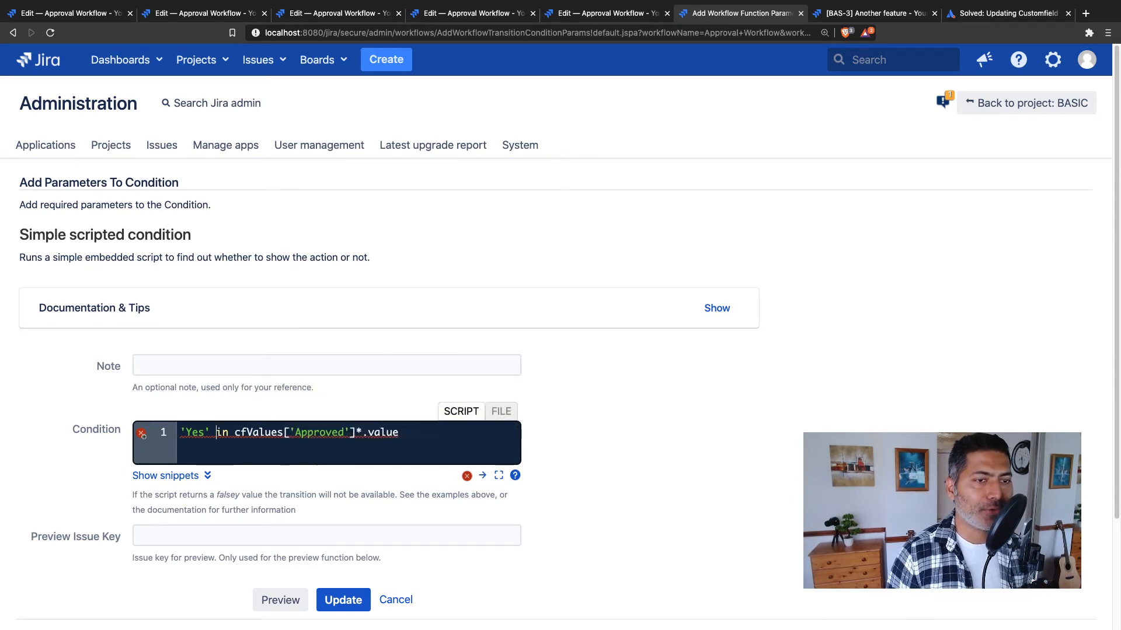
Step: Replace 'Yes' with 'No' in the condition script and preview its result for issue BAS-1
{"action": "double_click", "coordinate": [201, 433]}
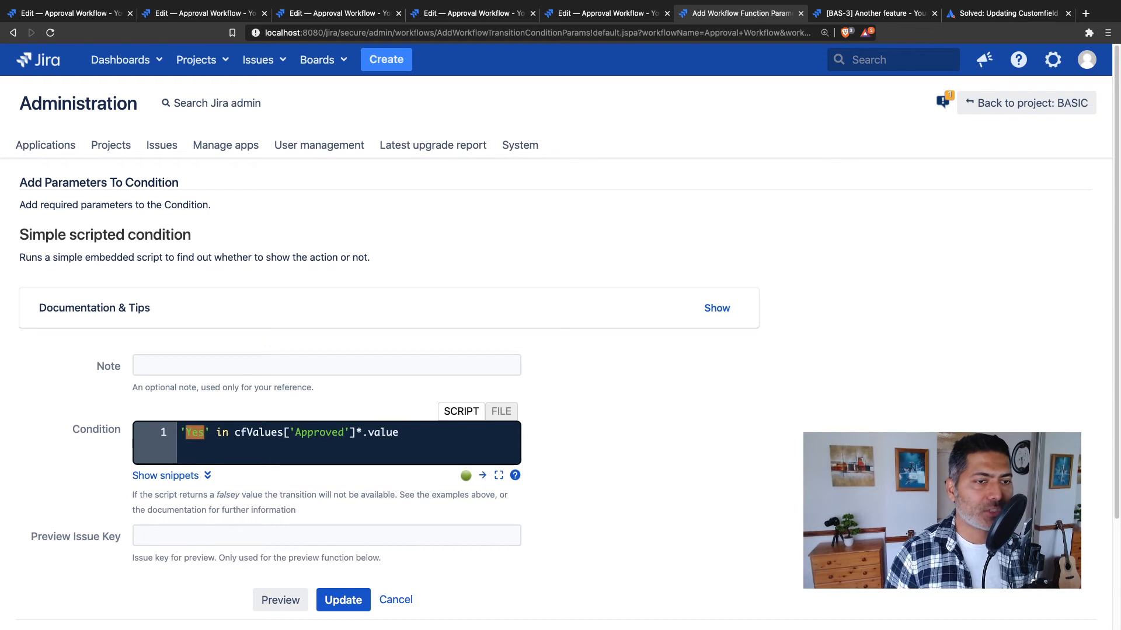
{"action": "type", "text": "No"}
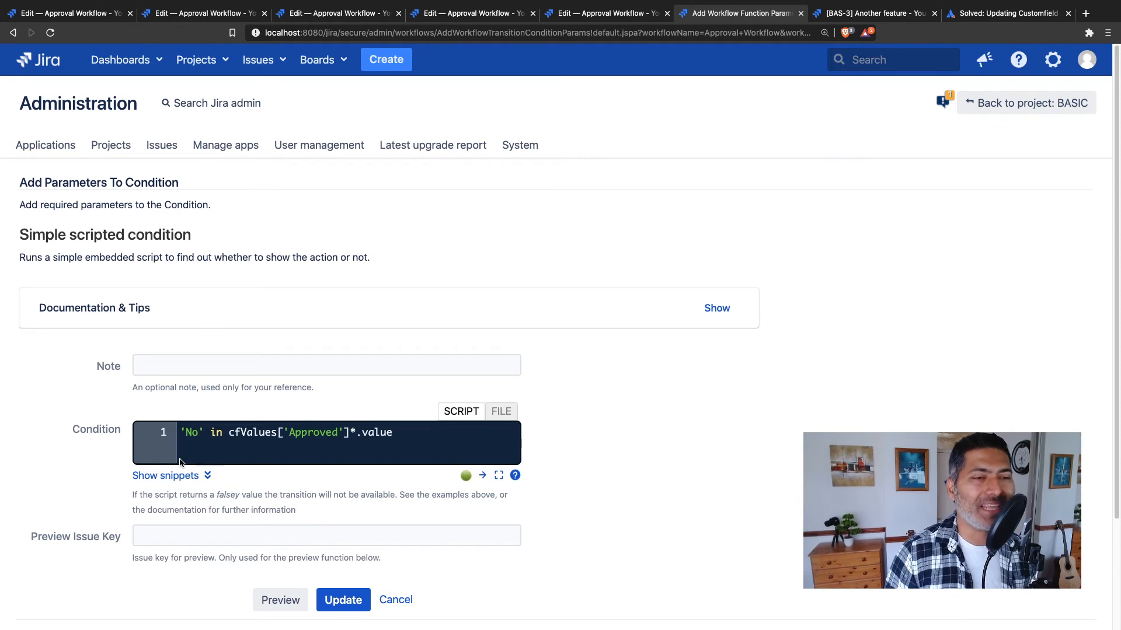
{"action": "scroll", "coordinate": [139, 565], "scroll_direction": "down", "scroll_amount": 3}
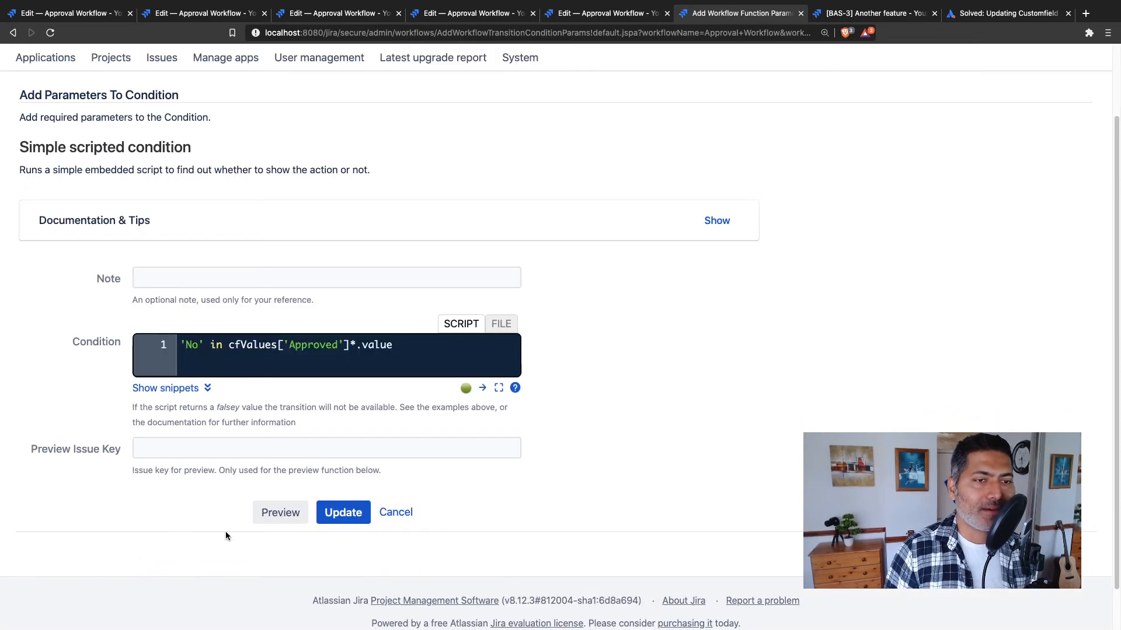
{"action": "left_click", "coordinate": [242, 448]}
{"action": "left_click", "coordinate": [193, 472]}
{"action": "left_click", "coordinate": [285, 512]}
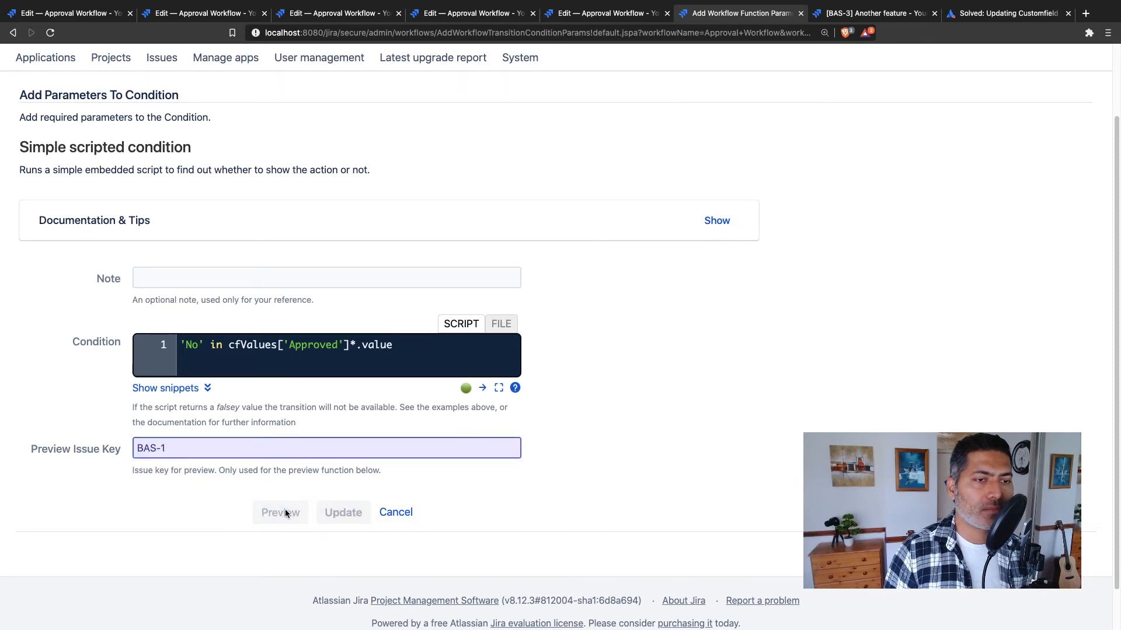
{"action": "scroll", "coordinate": [187, 510], "scroll_direction": "down", "scroll_amount": 1}
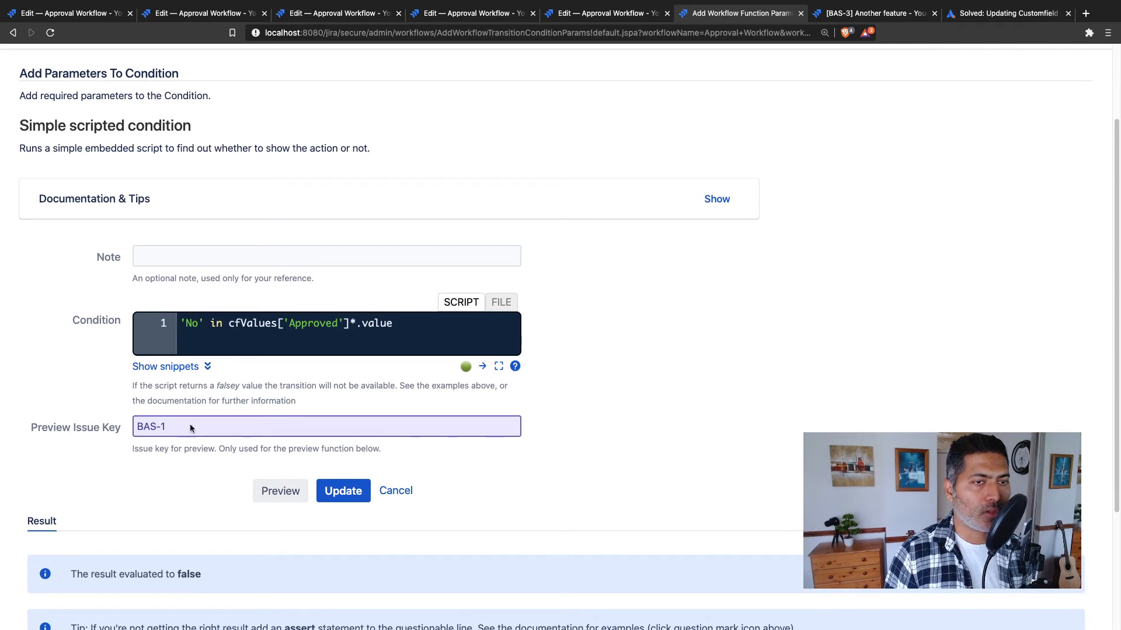
Step: Switch the script's compared value back to 'Yes' and preview the condition for BAS-1 again
{"action": "double_click", "coordinate": [194, 325]}
{"action": "key", "text": "BackSpace"}
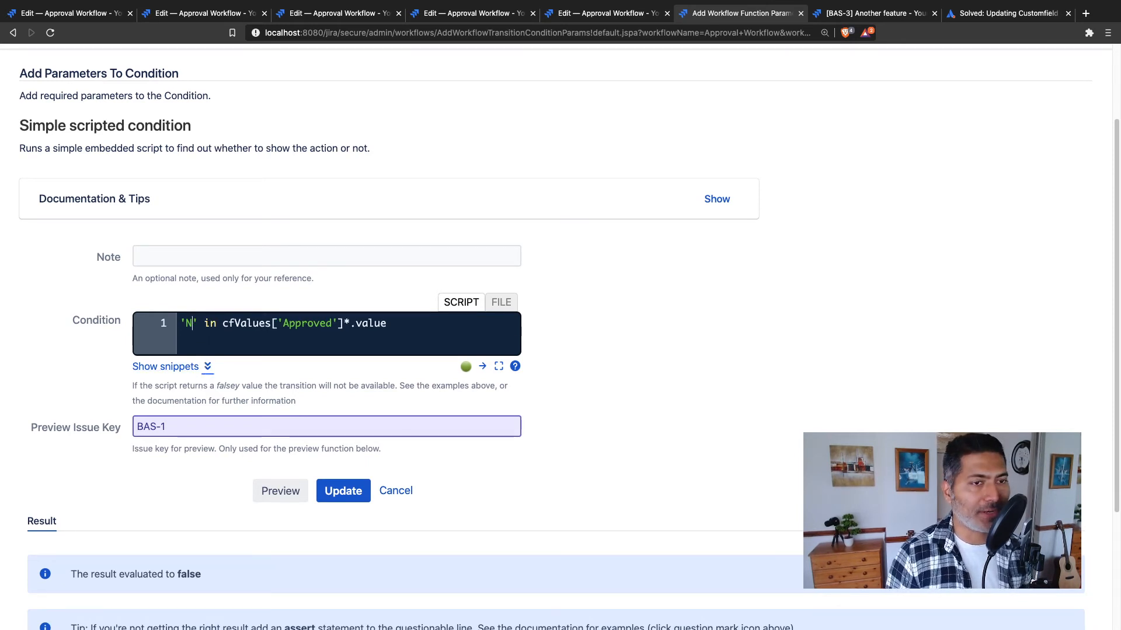
{"action": "type", "text": "Yes"}
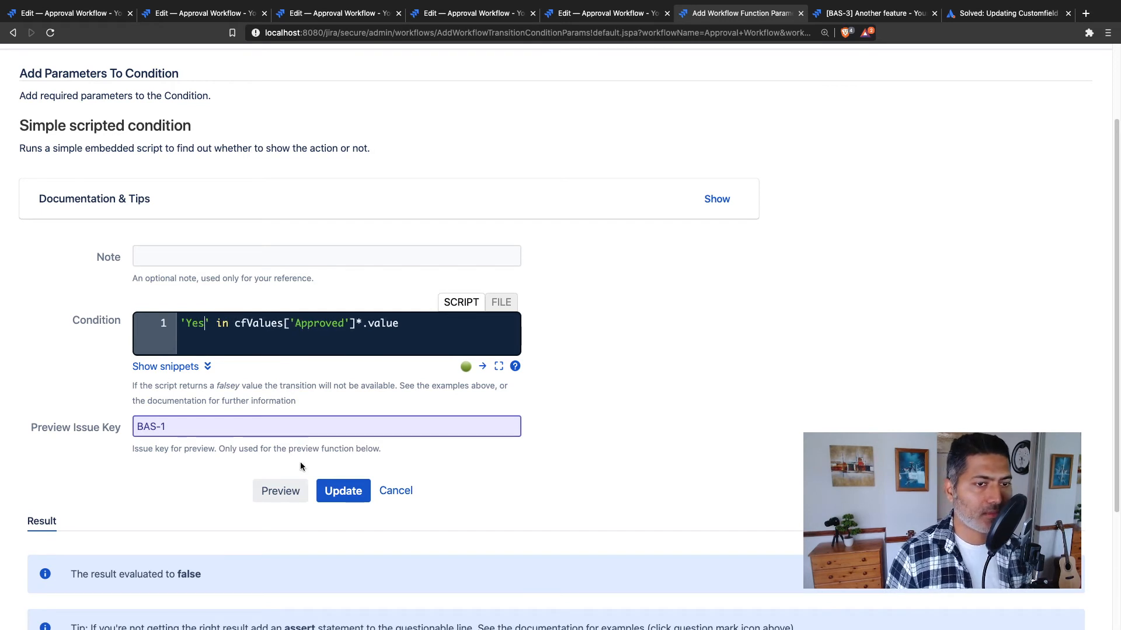
{"action": "left_click", "coordinate": [279, 492]}
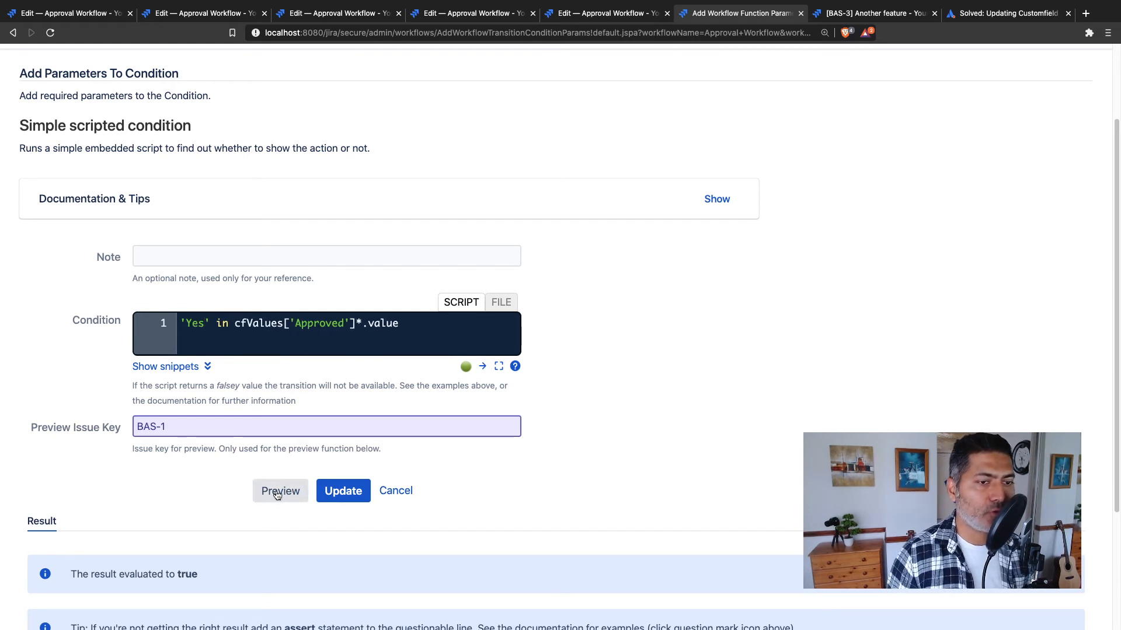
Step: Set the compared value in the script to 'No' and save the condition on the Approve transition
{"action": "double_click", "coordinate": [190, 323]}
{"action": "type", "text": "No"}
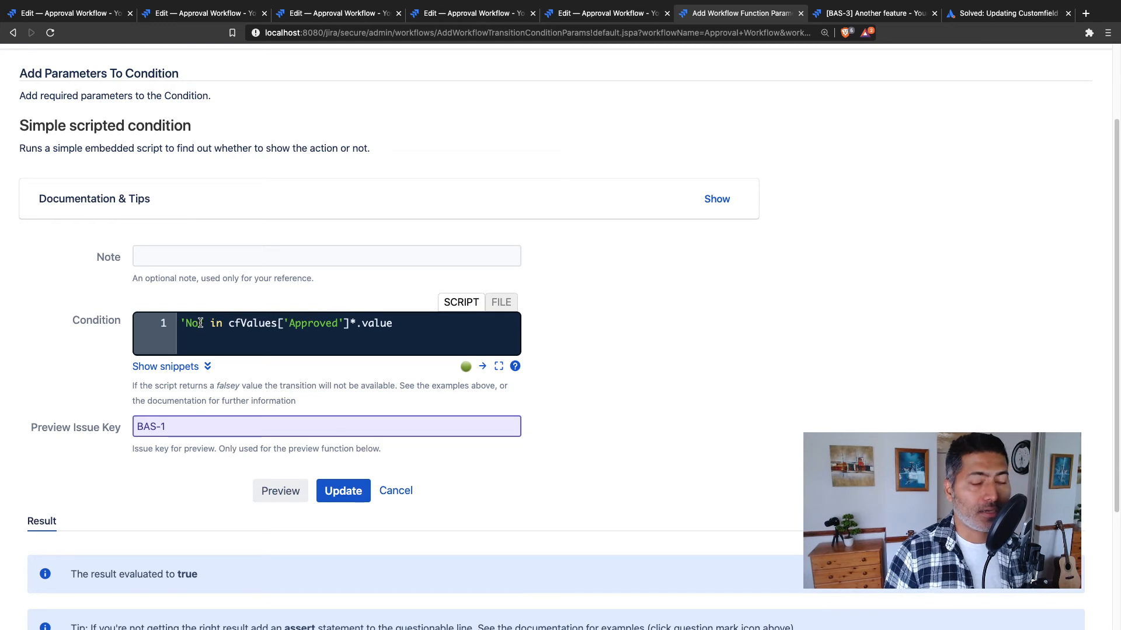
{"action": "left_click", "coordinate": [342, 495]}
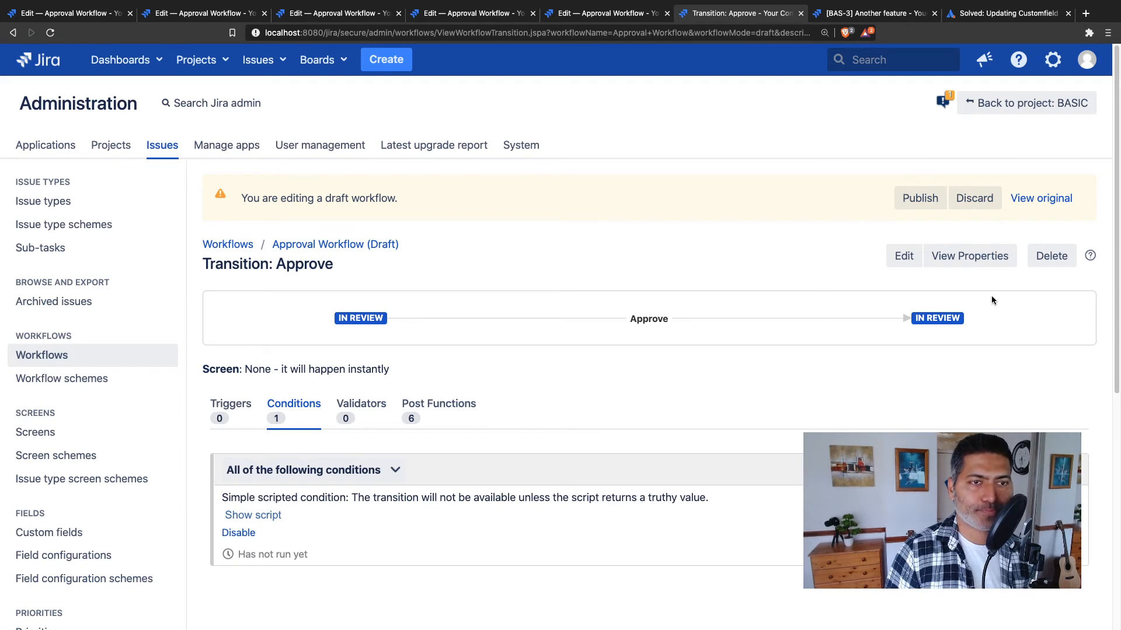
Step: Publish the draft Approval Workflow without a backup copy, and reload issue BAS-3 to check its available transitions
{"action": "left_click", "coordinate": [923, 194]}
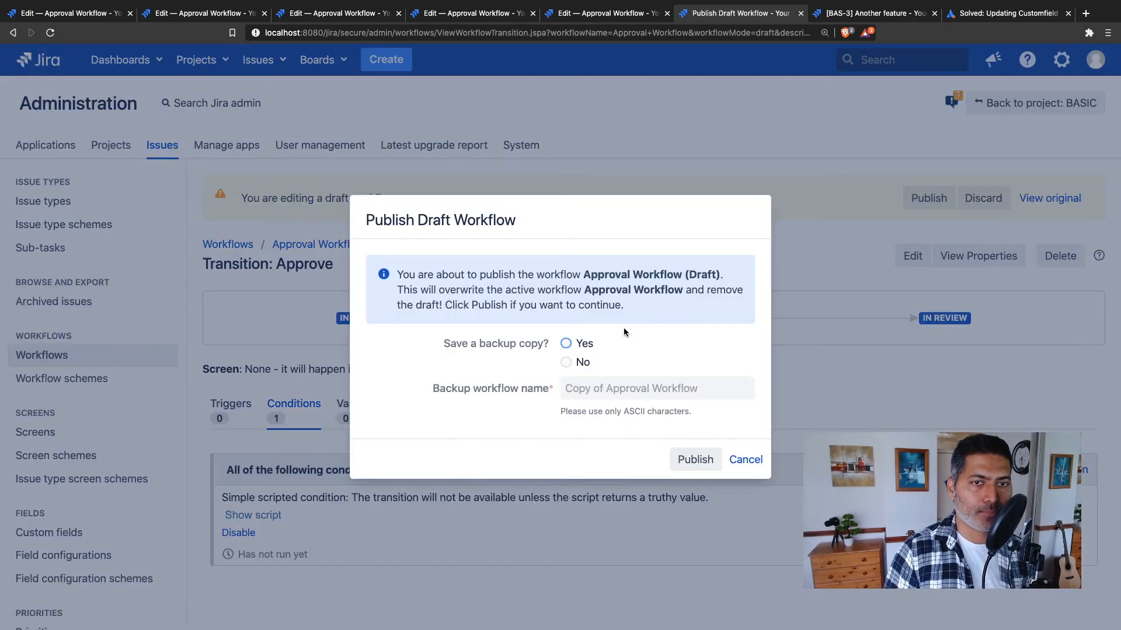
{"action": "left_click", "coordinate": [566, 363]}
{"action": "left_click", "coordinate": [701, 467]}
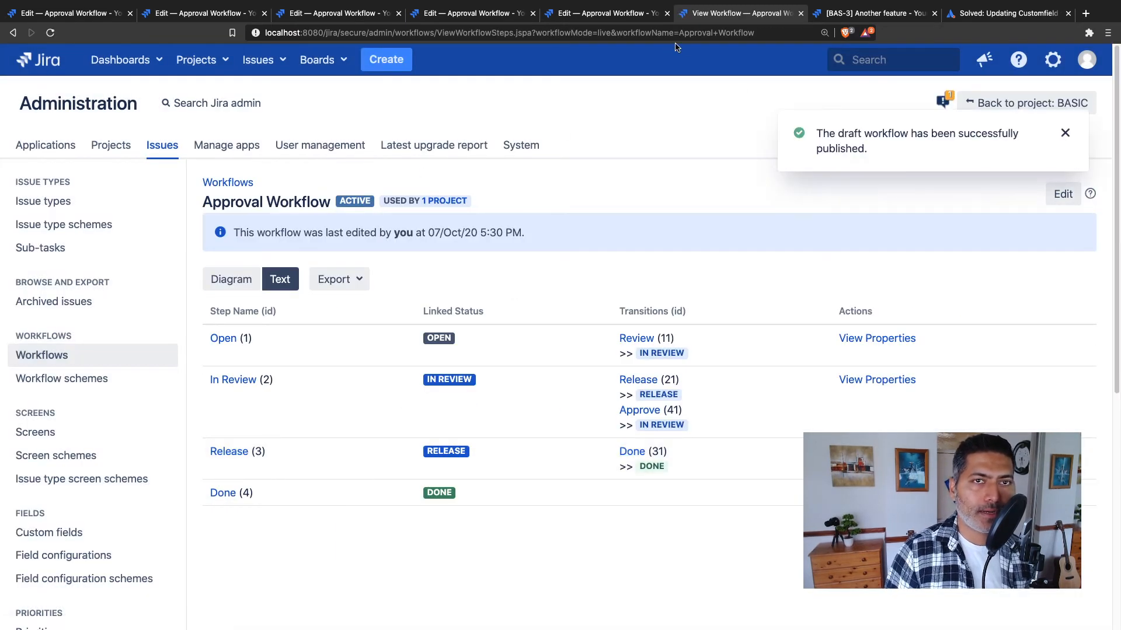
{"action": "left_click", "coordinate": [874, 13]}
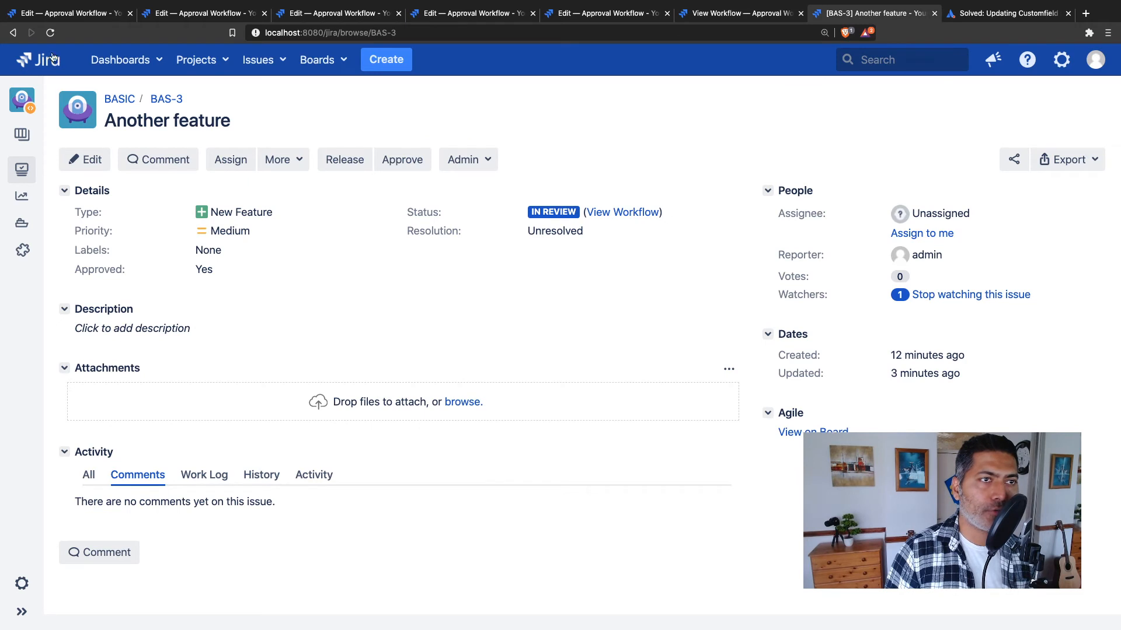
{"action": "left_click", "coordinate": [51, 34]}
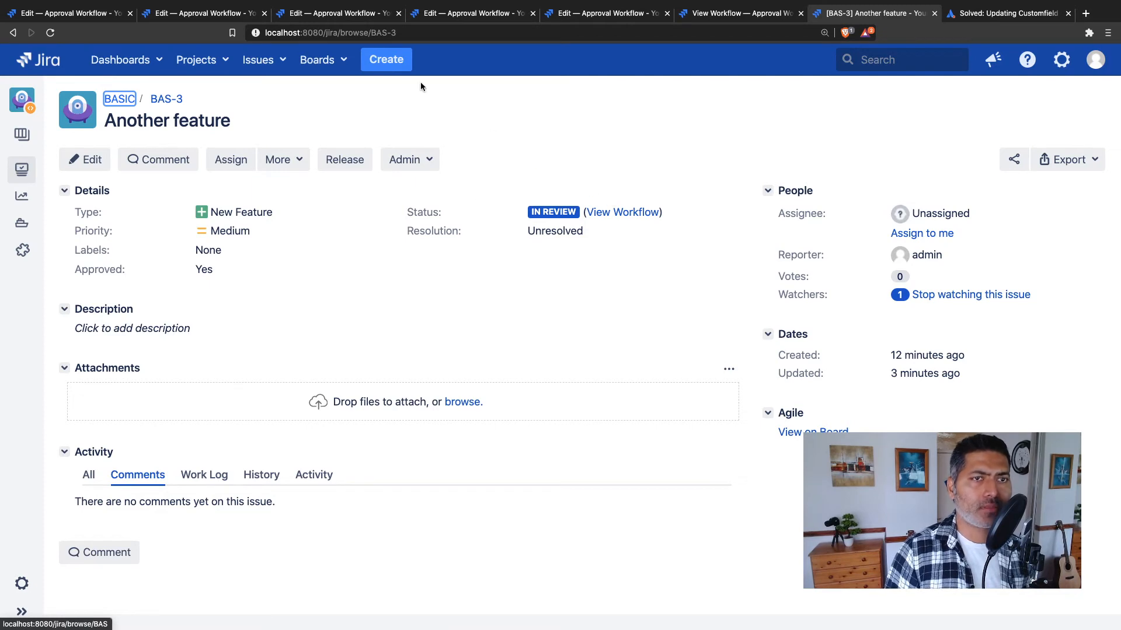
Step: Create a New Feature issue in the BASIC project with the summary "One more feature" and open it
{"action": "left_click", "coordinate": [401, 65]}
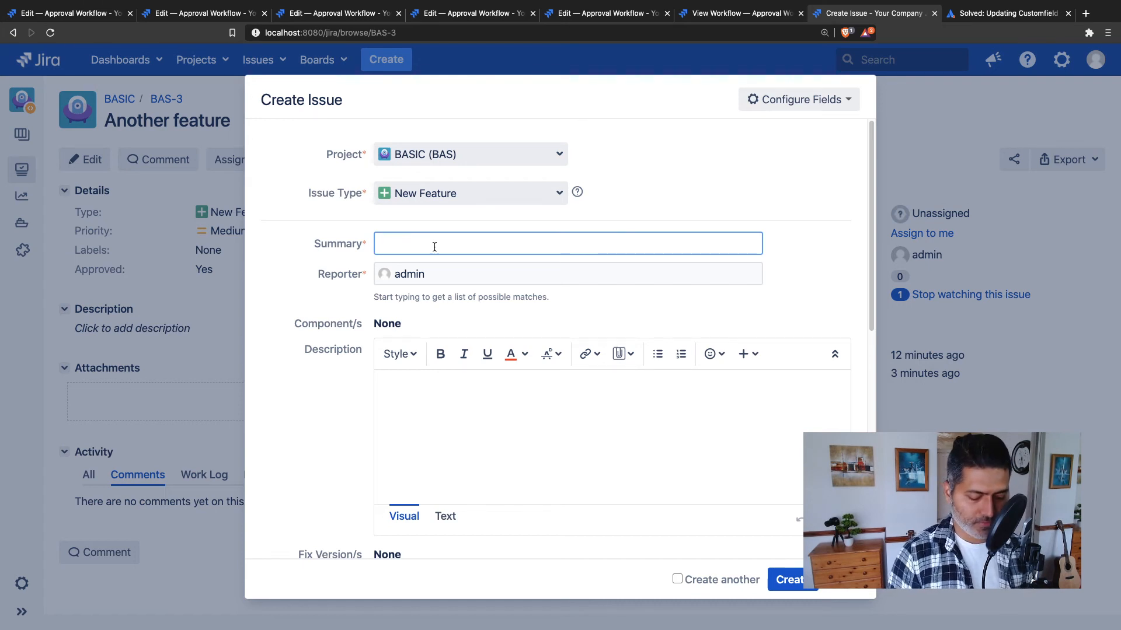
{"action": "type", "text": "One more feature"}
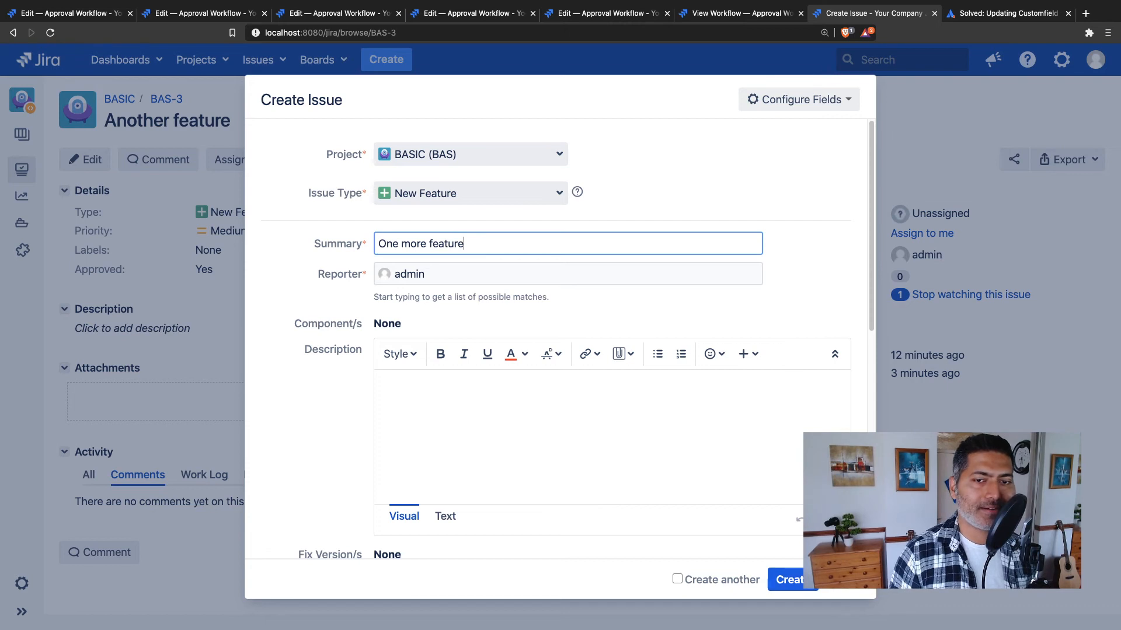
{"action": "left_click", "coordinate": [785, 580]}
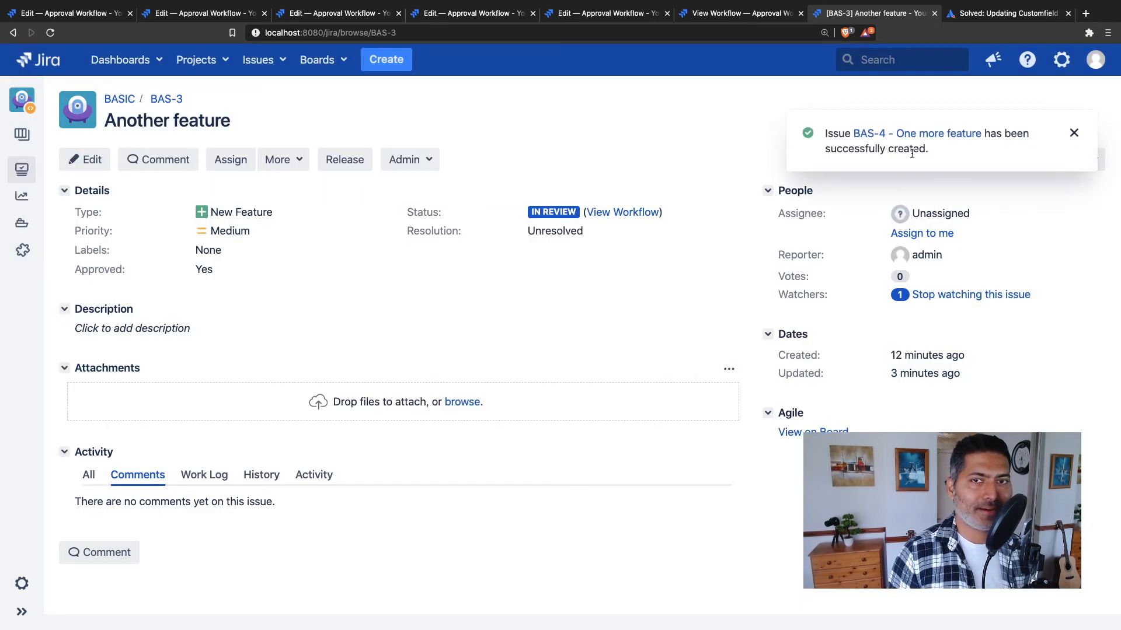
{"action": "left_click", "coordinate": [894, 135]}
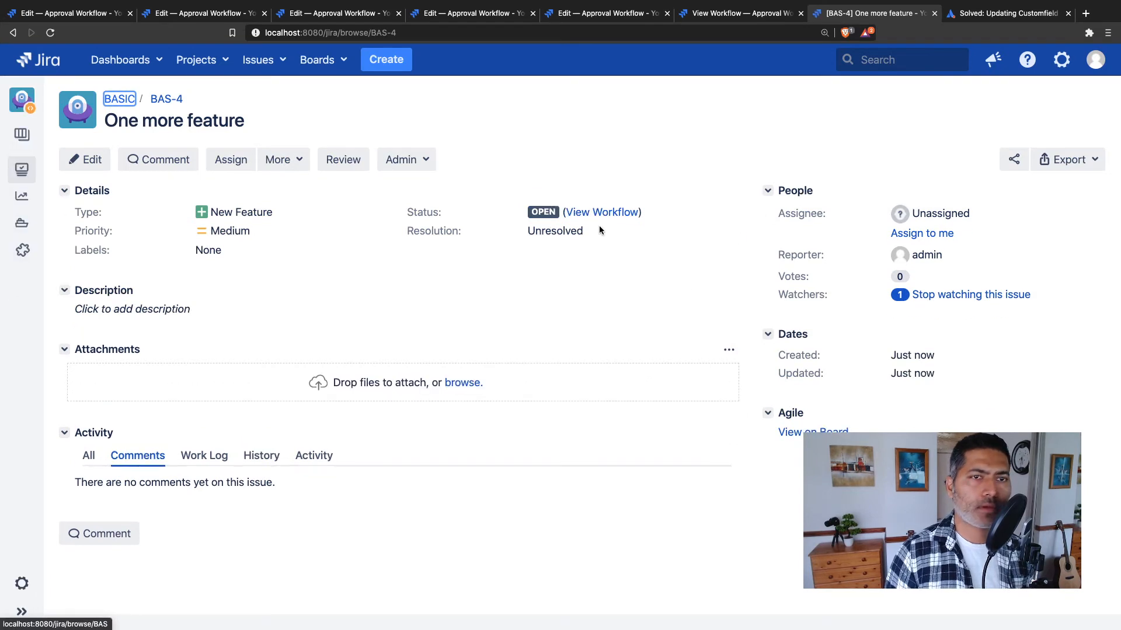
Step: Look over the transitions in the new issue's workflow diagram, close it, and move the issue through the Review transition
{"action": "left_click", "coordinate": [597, 212]}
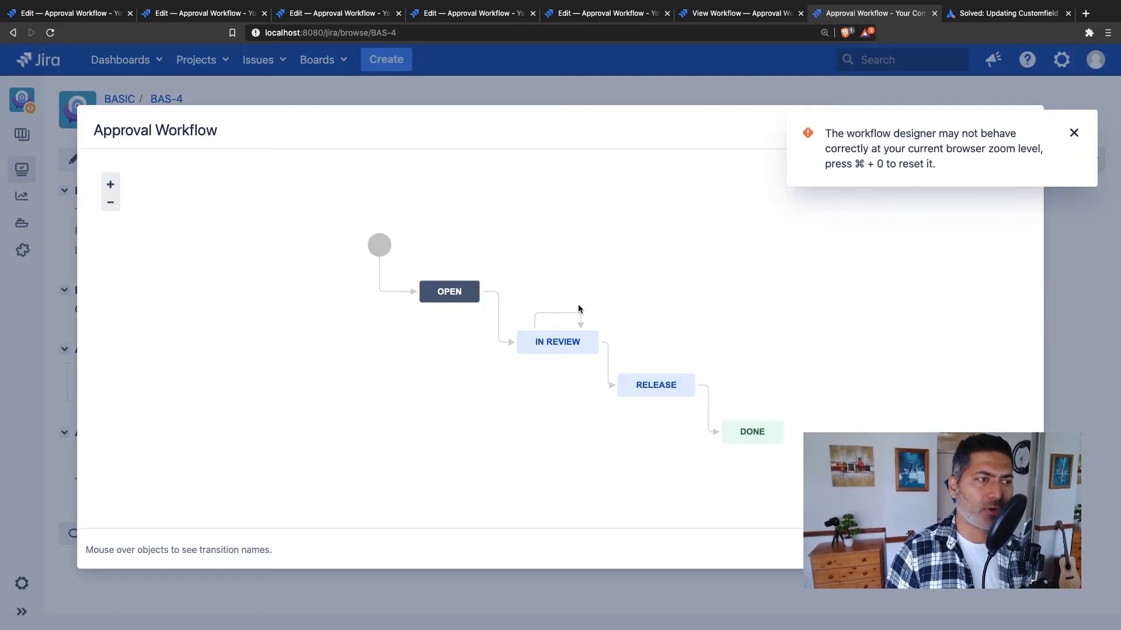
{"action": "mouse_move", "coordinate": [444, 299]}
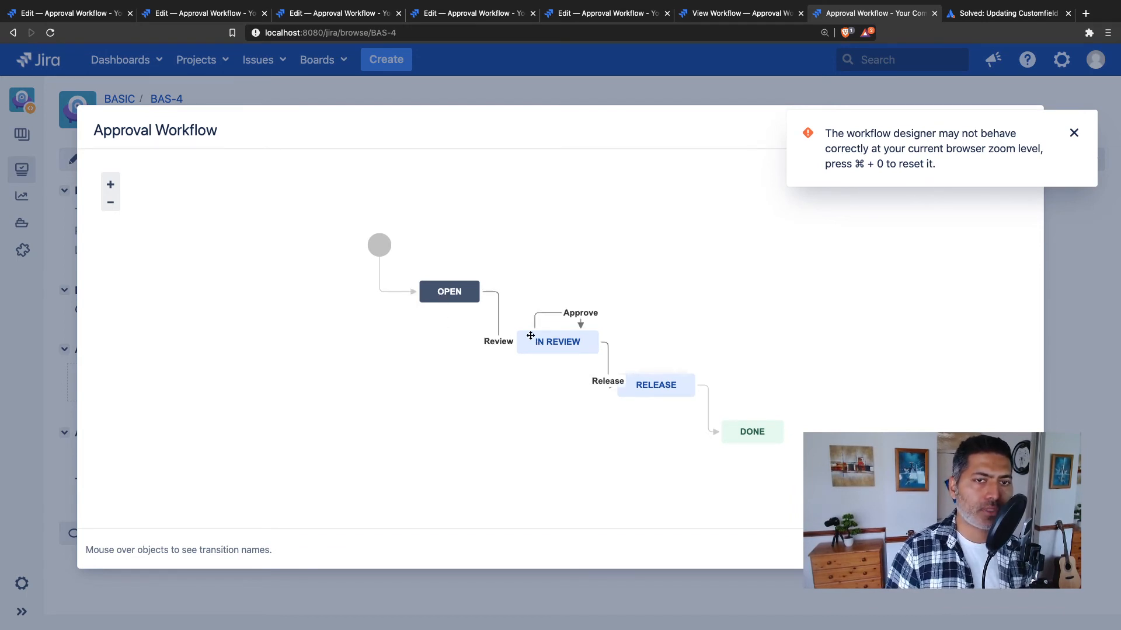
{"action": "mouse_move", "coordinate": [581, 346]}
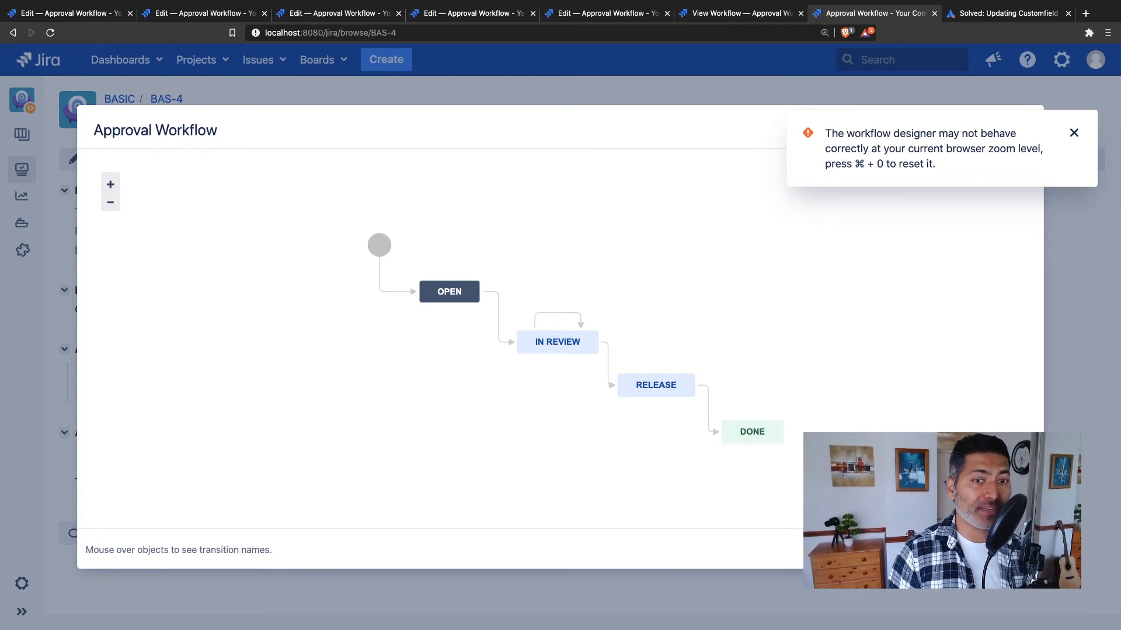
{"action": "left_click", "coordinate": [1017, 550]}
{"action": "left_click", "coordinate": [357, 159]}
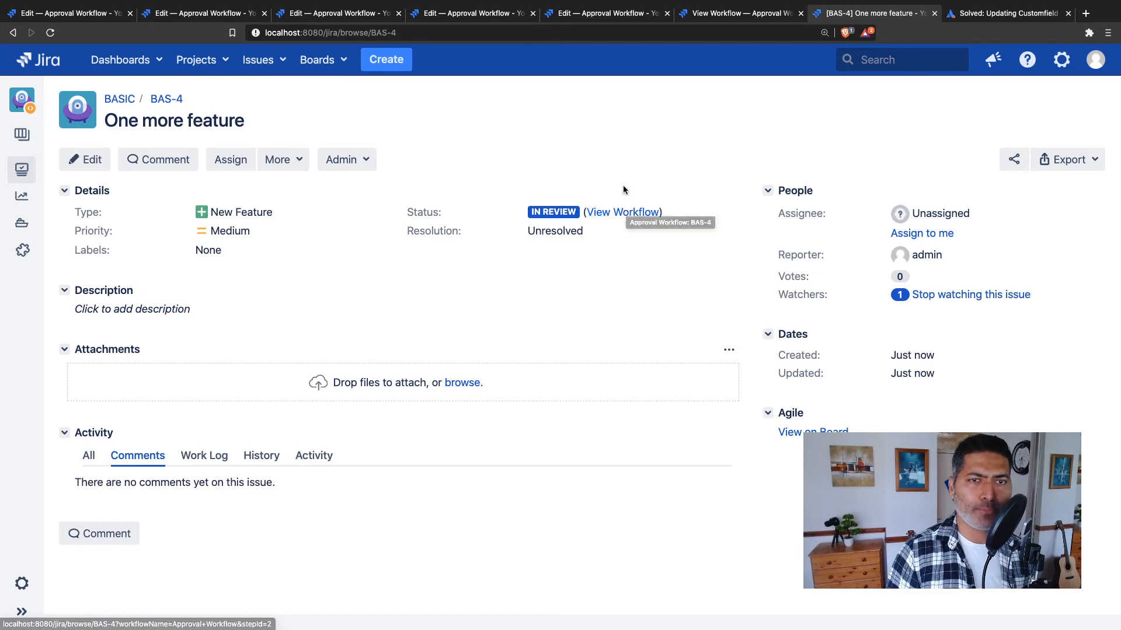
Step: Check the workflow diagram of BAS-4 in its In Review status, close it, and glance at the published workflow
{"action": "left_click", "coordinate": [621, 214]}
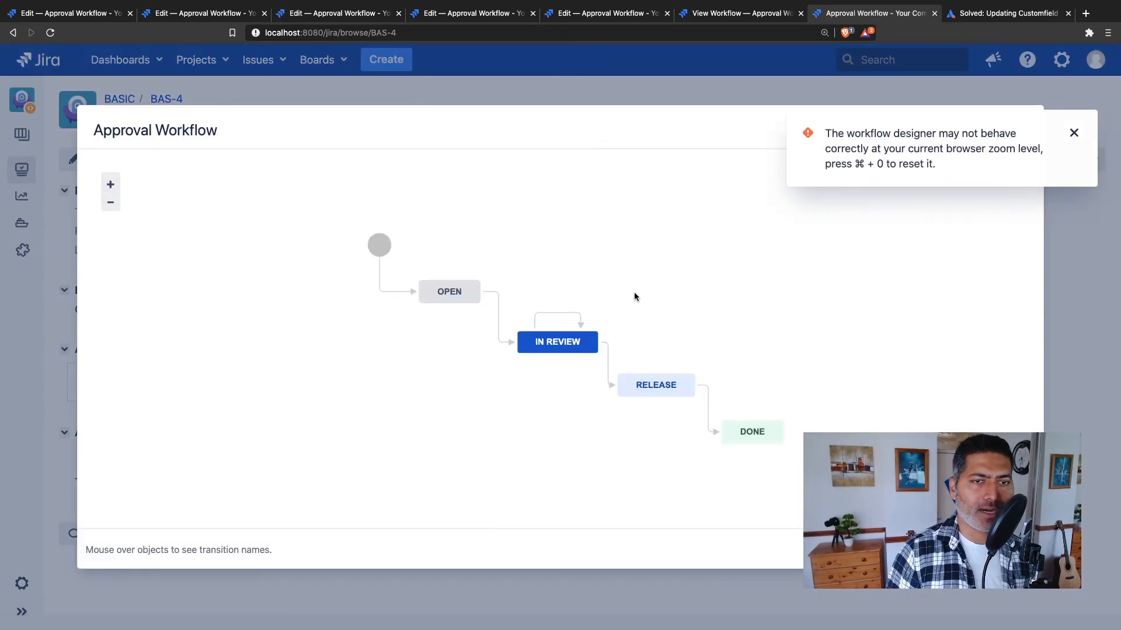
{"action": "key", "text": "Escape"}
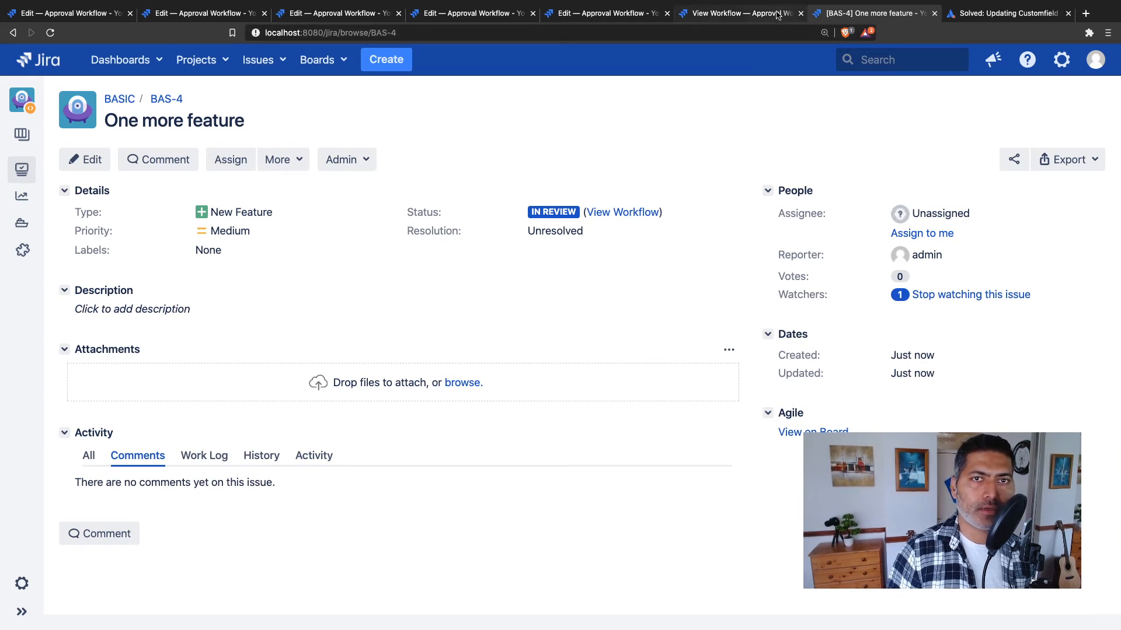
{"action": "left_click", "coordinate": [759, 14]}
{"action": "left_click", "coordinate": [871, 18]}
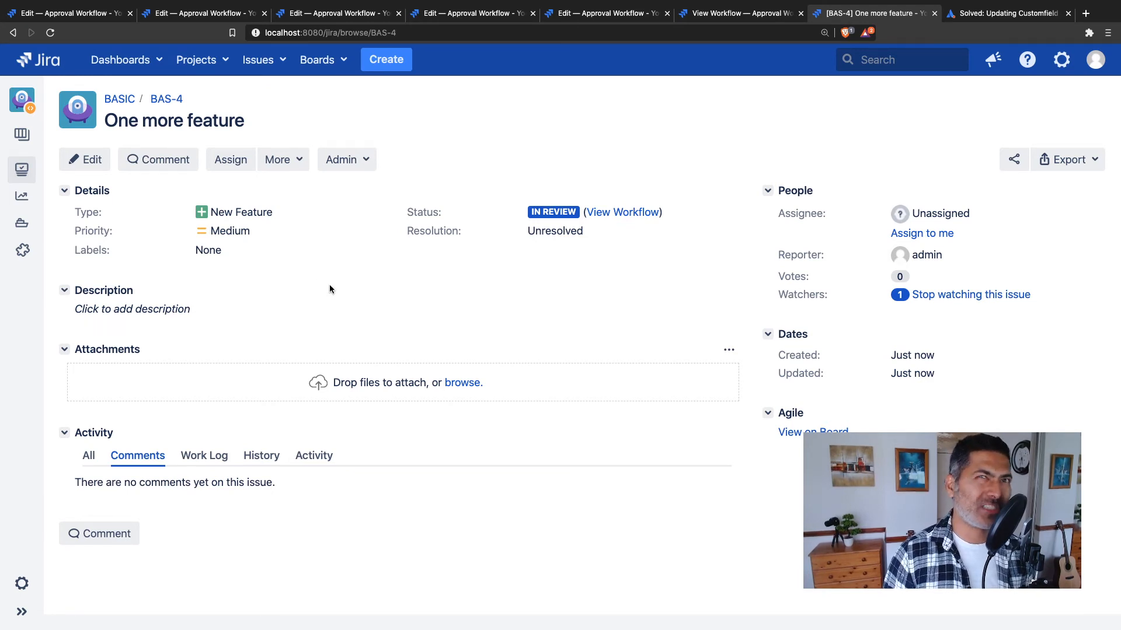
Step: Close the outdated workflow draft page and open the published Approval Workflow's diagram for editing
{"action": "left_click", "coordinate": [601, 14]}
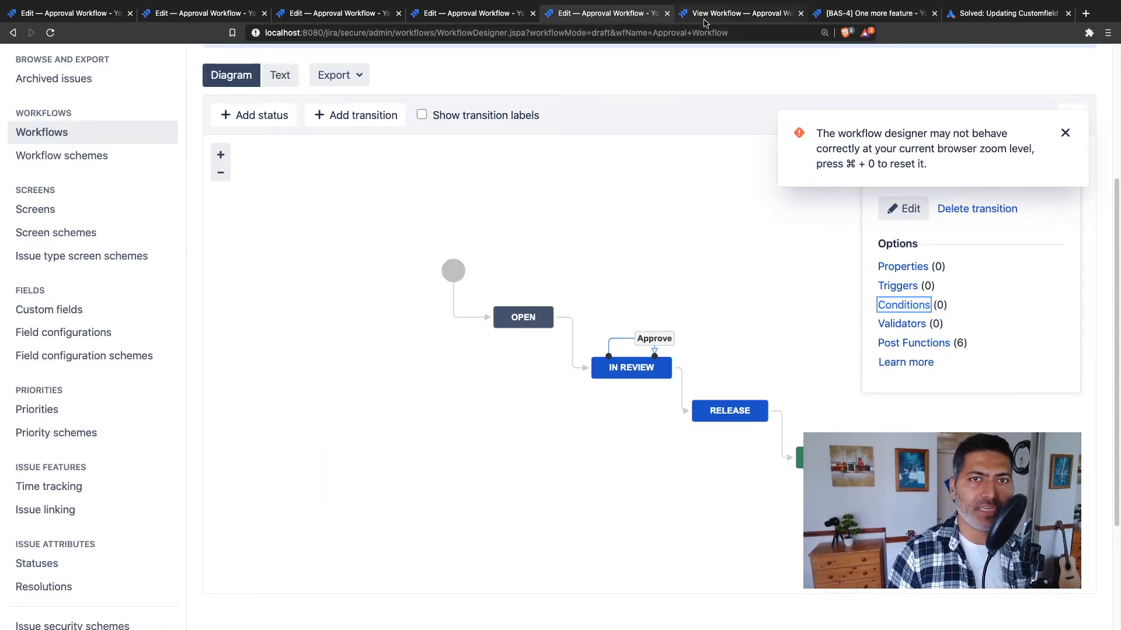
{"action": "left_click", "coordinate": [667, 13]}
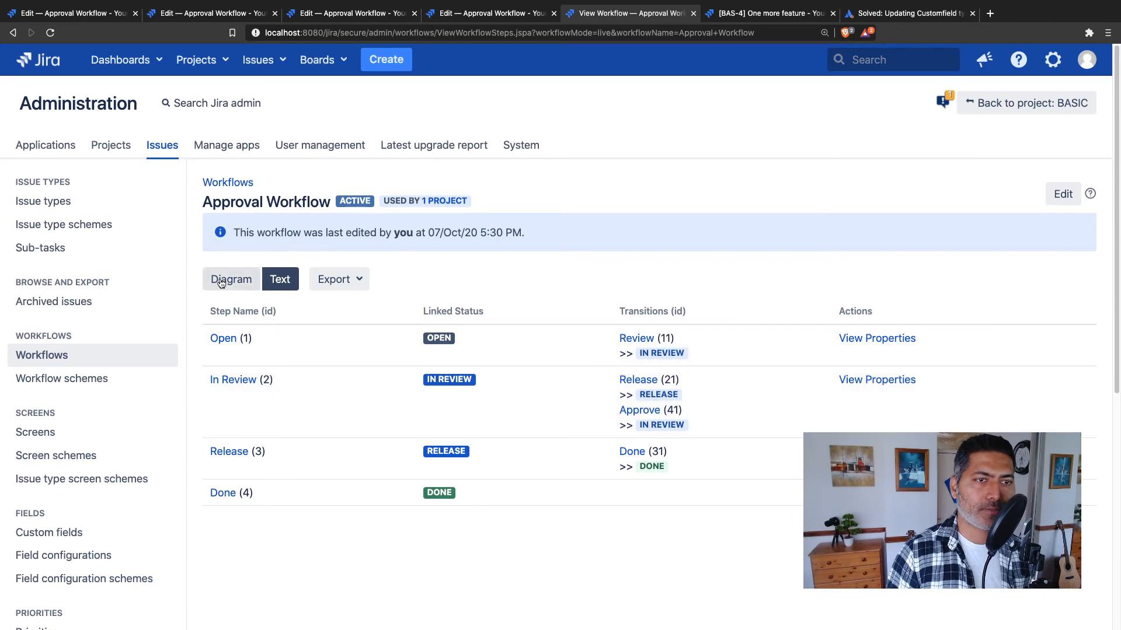
{"action": "left_click", "coordinate": [221, 281]}
{"action": "scroll", "coordinate": [620, 349], "scroll_direction": "down", "scroll_amount": 4}
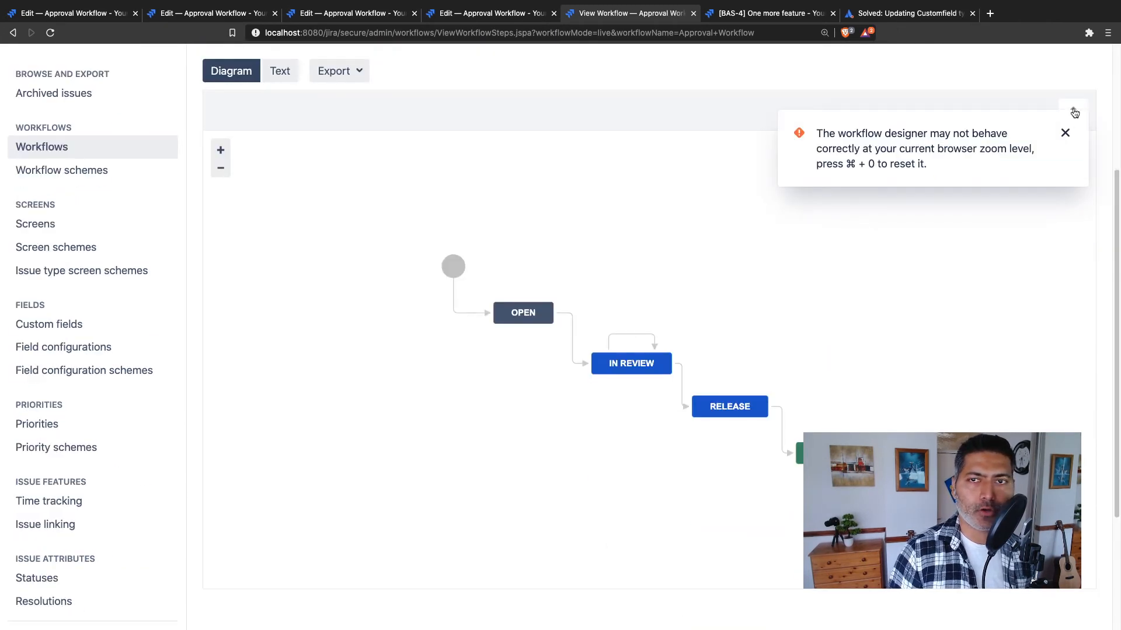
{"action": "left_click", "coordinate": [1065, 133]}
{"action": "scroll", "coordinate": [1060, 180], "scroll_direction": "up", "scroll_amount": 2}
{"action": "left_click", "coordinate": [1062, 90]}
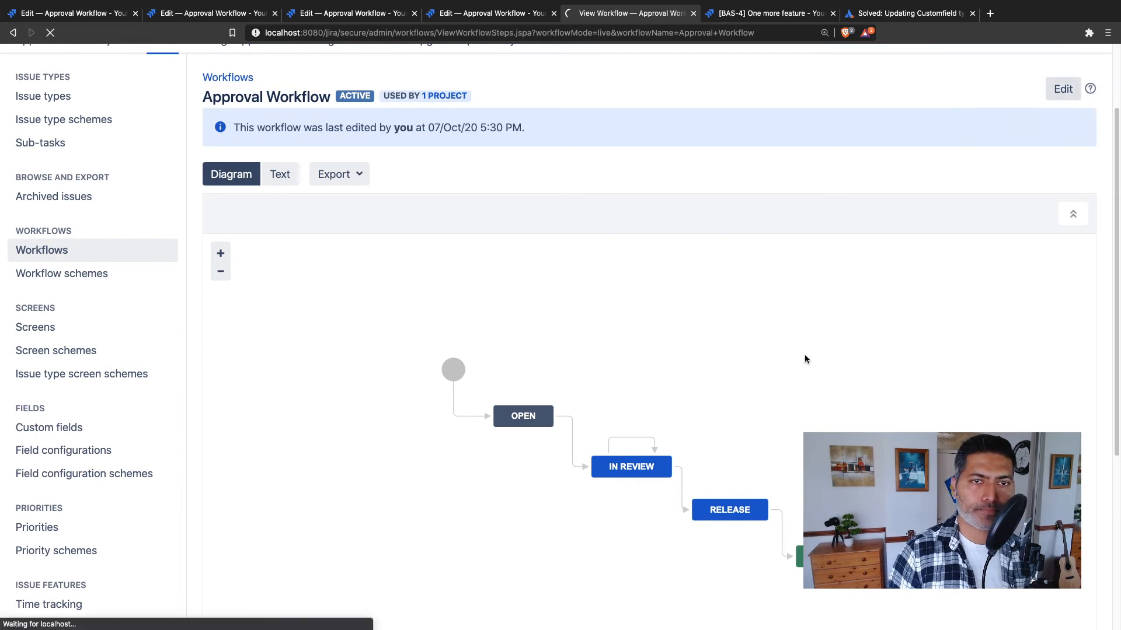
{"action": "scroll", "coordinate": [804, 350], "scroll_direction": "down", "scroll_amount": 2}
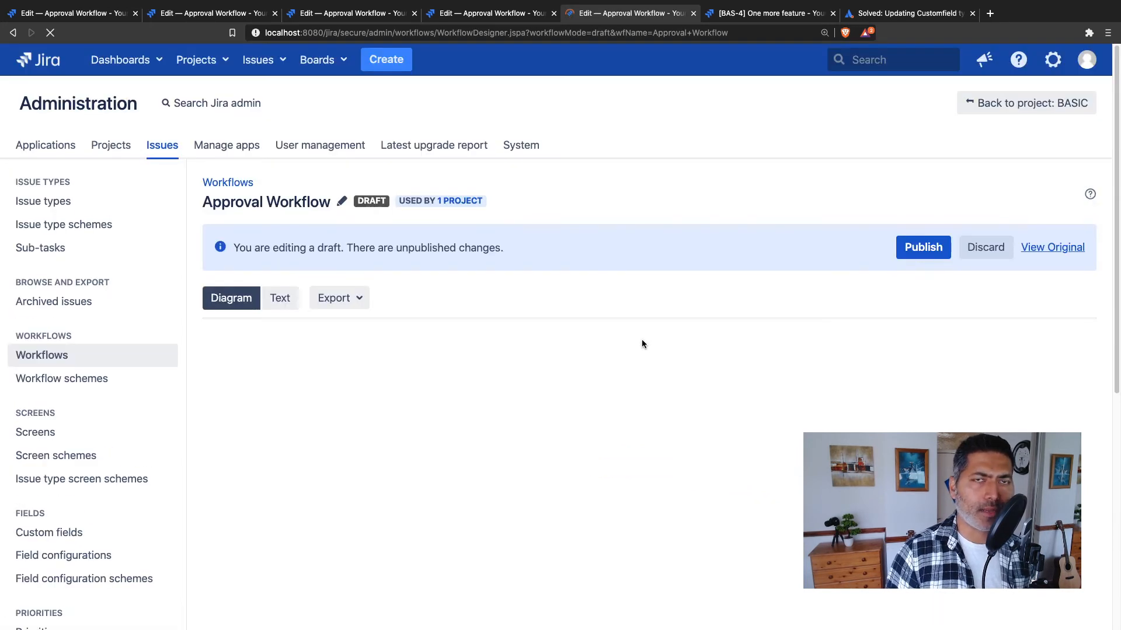
Step: Open the scripted condition of the In Review status's Approve transition for editing
{"action": "scroll", "coordinate": [687, 367], "scroll_direction": "down", "scroll_amount": 3}
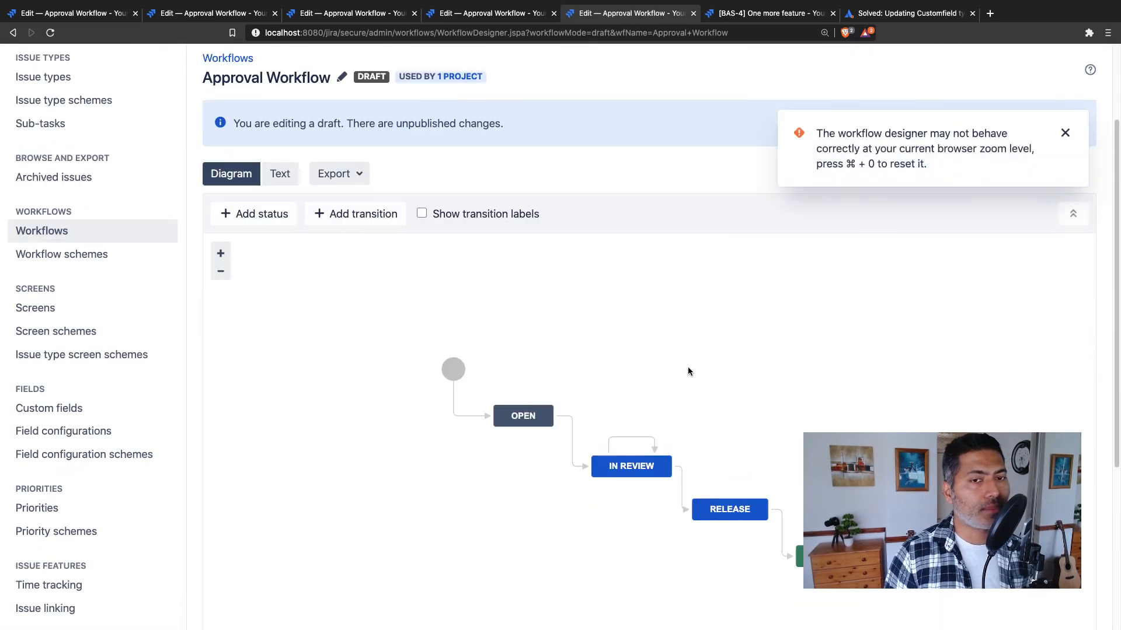
{"action": "left_click", "coordinate": [627, 437]}
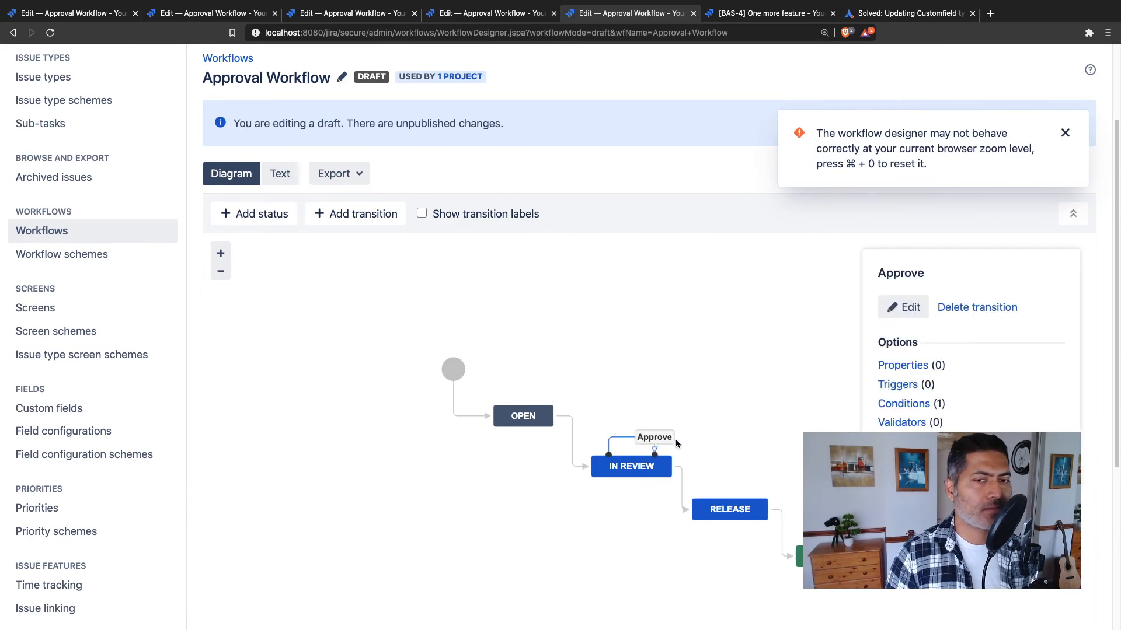
{"action": "left_click", "coordinate": [904, 402]}
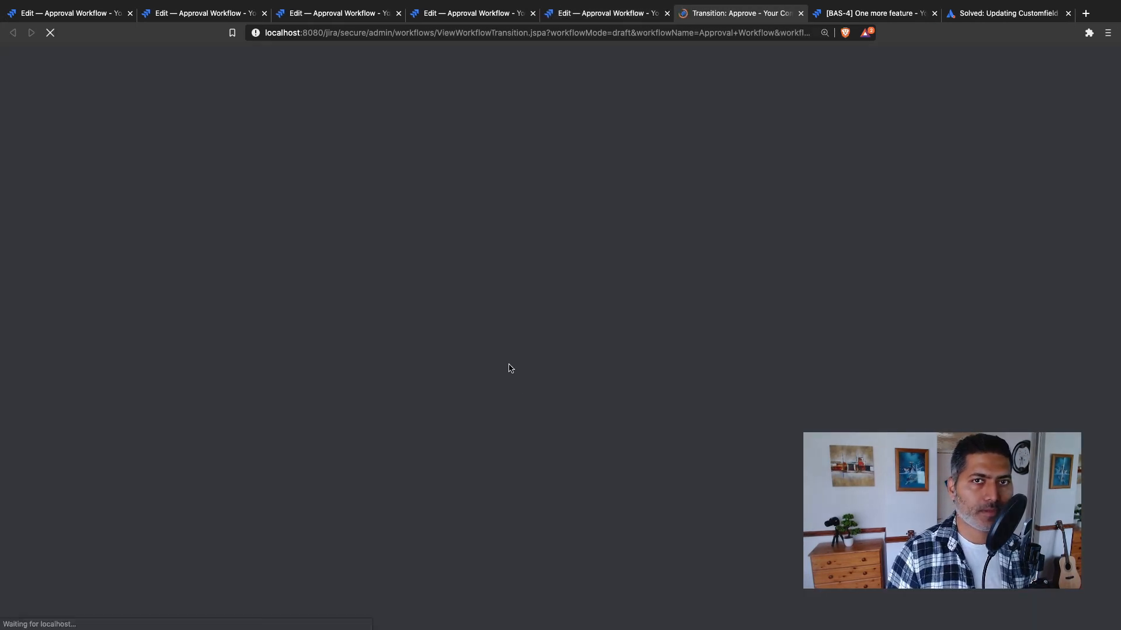
{"action": "scroll", "coordinate": [246, 446], "scroll_direction": "down", "scroll_amount": 5}
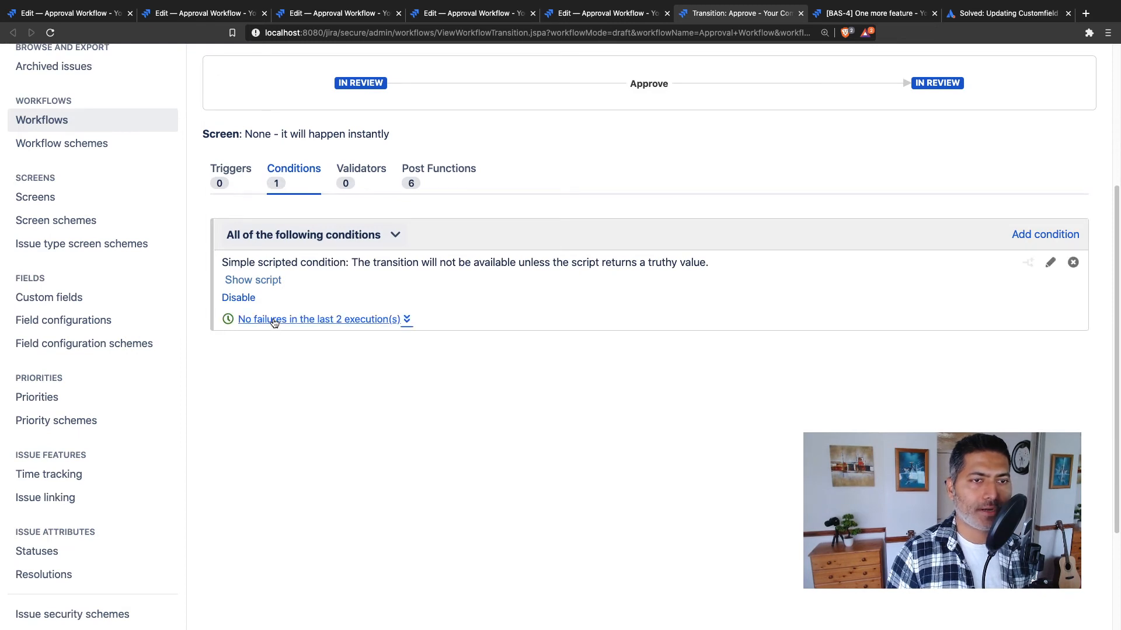
{"action": "left_click", "coordinate": [1050, 262]}
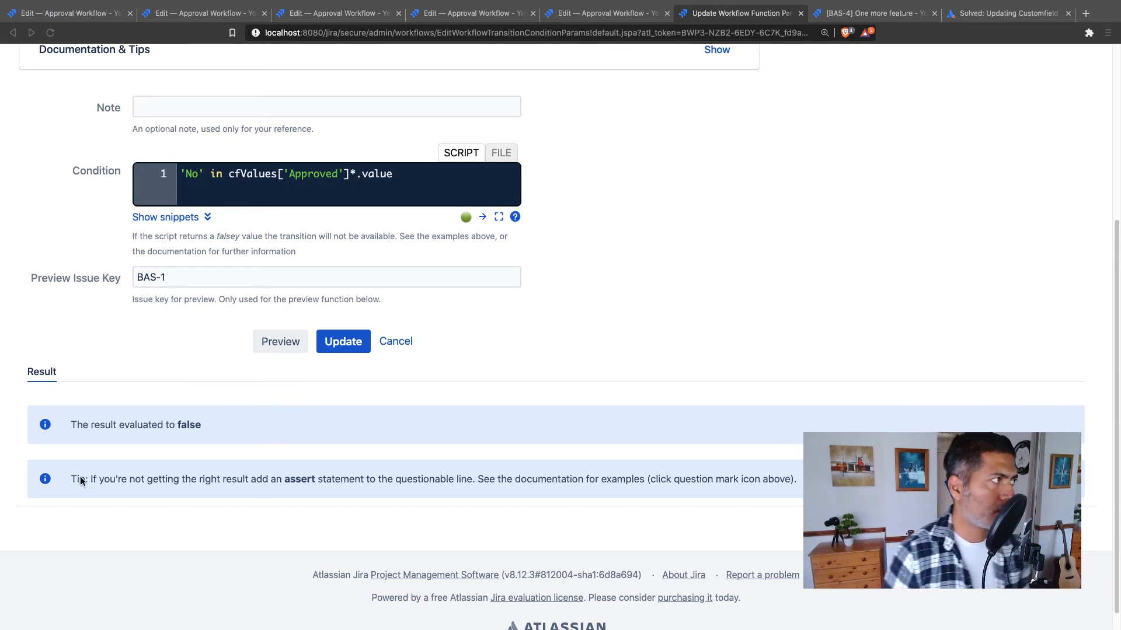
Step: Delete the membership test 'No' in from the start of the condition script, before cfValues
{"action": "left_click", "coordinate": [215, 181]}
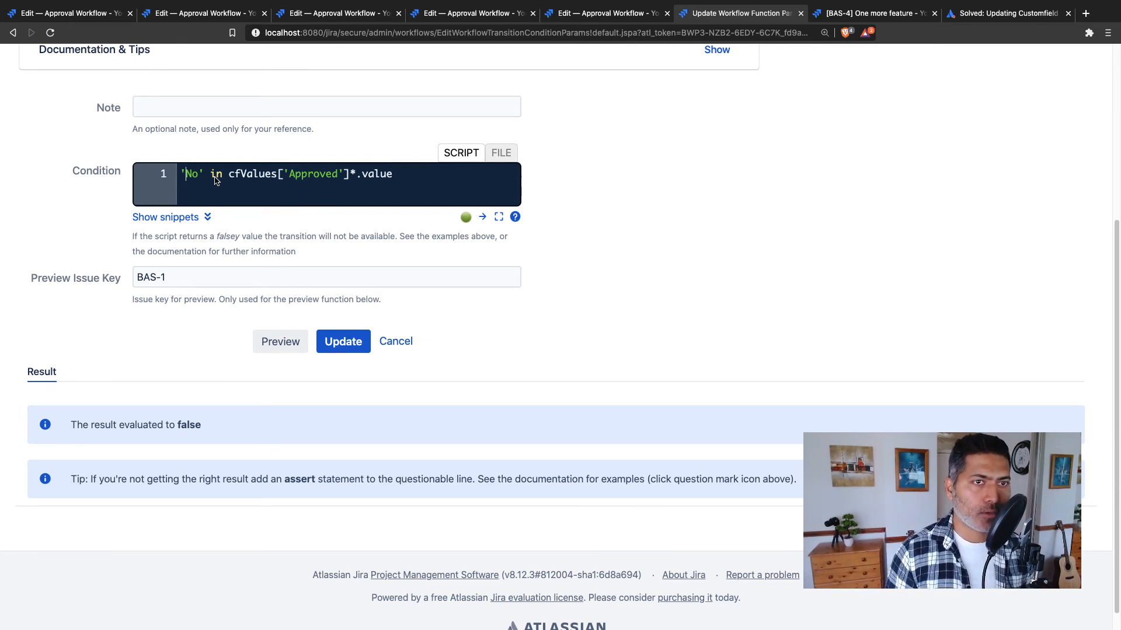
{"action": "key", "text": "Left"}
{"action": "key", "text": "shift+Right"}
{"action": "key", "text": "shift+Right"}
{"action": "key", "text": "shift+Right"}
{"action": "key", "text": "shift+Right"}
{"action": "key", "text": "shift+Right"}
{"action": "key", "text": "shift+Right"}
{"action": "key", "text": "shift+Right"}
{"action": "key", "text": "shift+Right"}
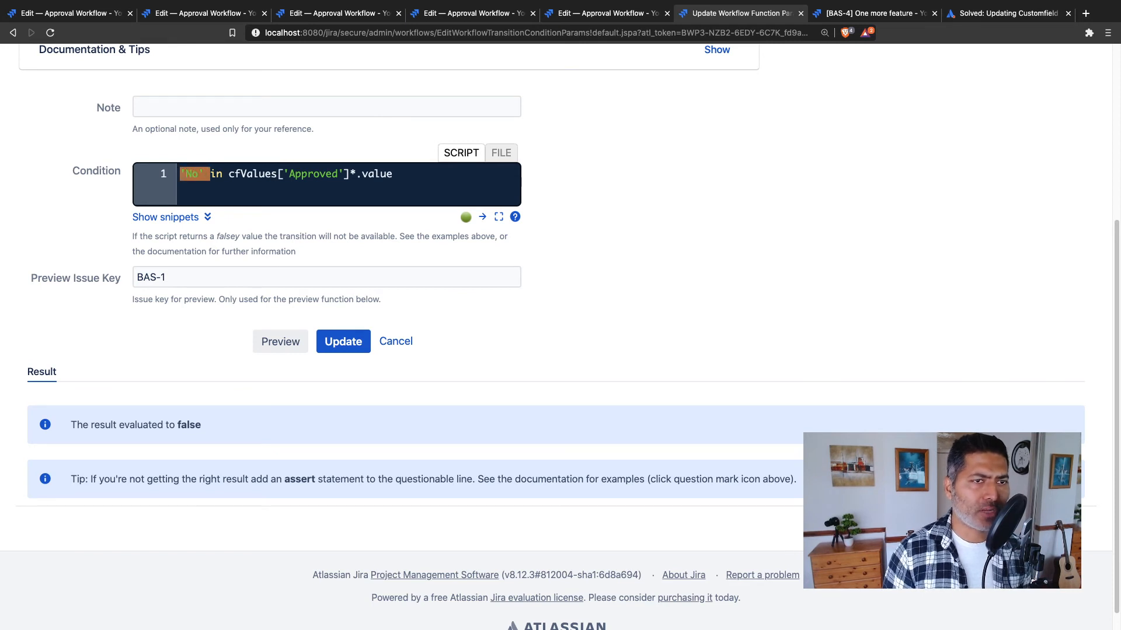
{"action": "key", "text": "Delete"}
{"action": "key", "text": "End"}
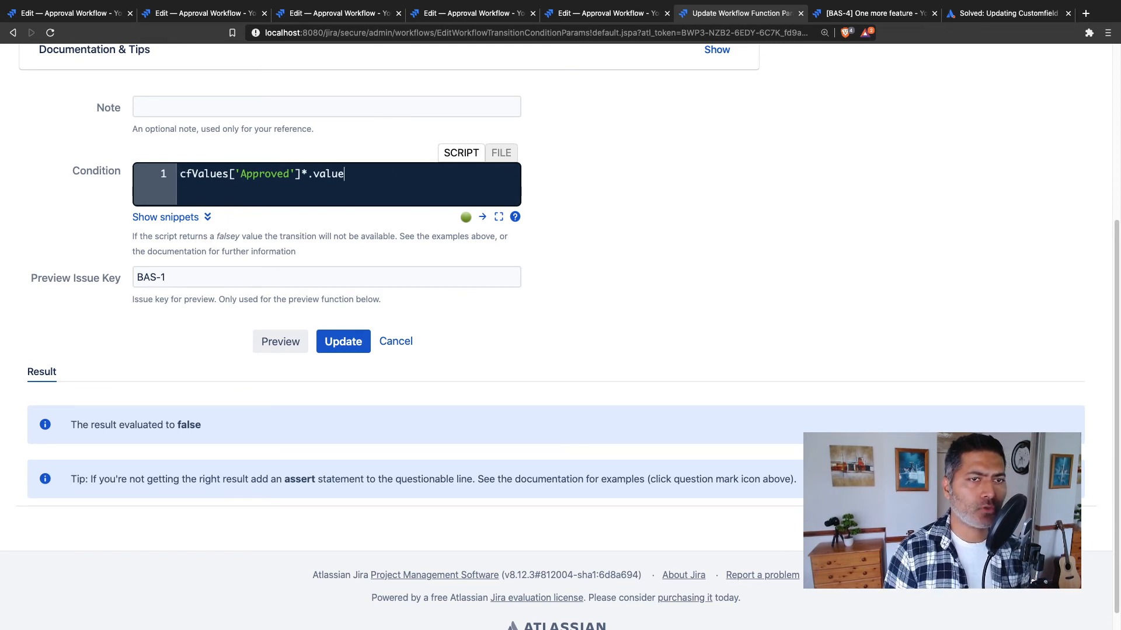
Step: Change the condition script to cfValues['Approved'] != 'Yes' and preview it against BAS-1
{"action": "key", "text": "BackSpace"}
{"action": "key", "text": "BackSpace"}
{"action": "key", "text": "BackSpace"}
{"action": "key", "text": "BackSpace"}
{"action": "key", "text": "BackSpace"}
{"action": "key", "text": "BackSpace"}
{"action": "key", "text": "BackSpace"}
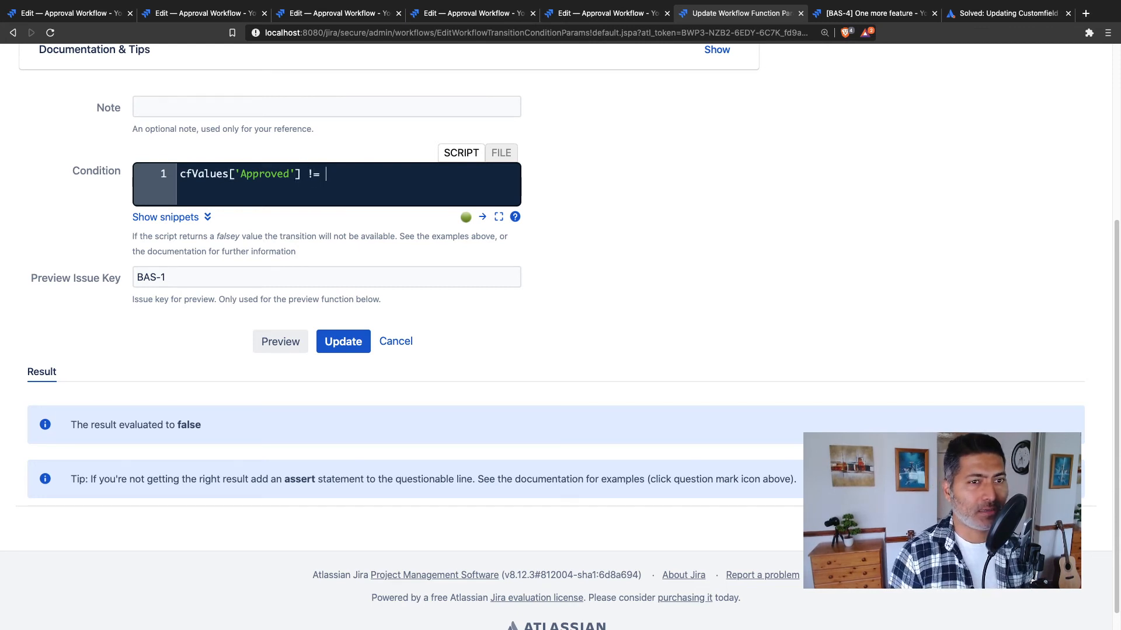
{"action": "type", "text": "!= '"}
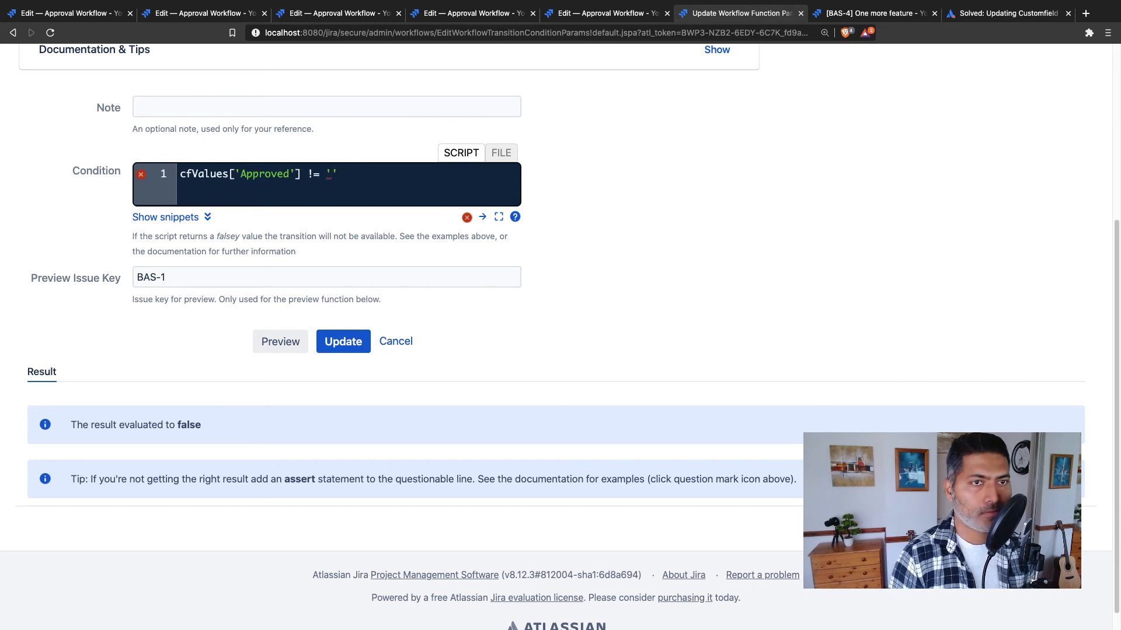
{"action": "type", "text": "yes"}
{"action": "key", "text": "BackSpace"}
{"action": "key", "text": "BackSpace"}
{"action": "key", "text": "BackSpace"}
{"action": "type", "text": "Yes"}
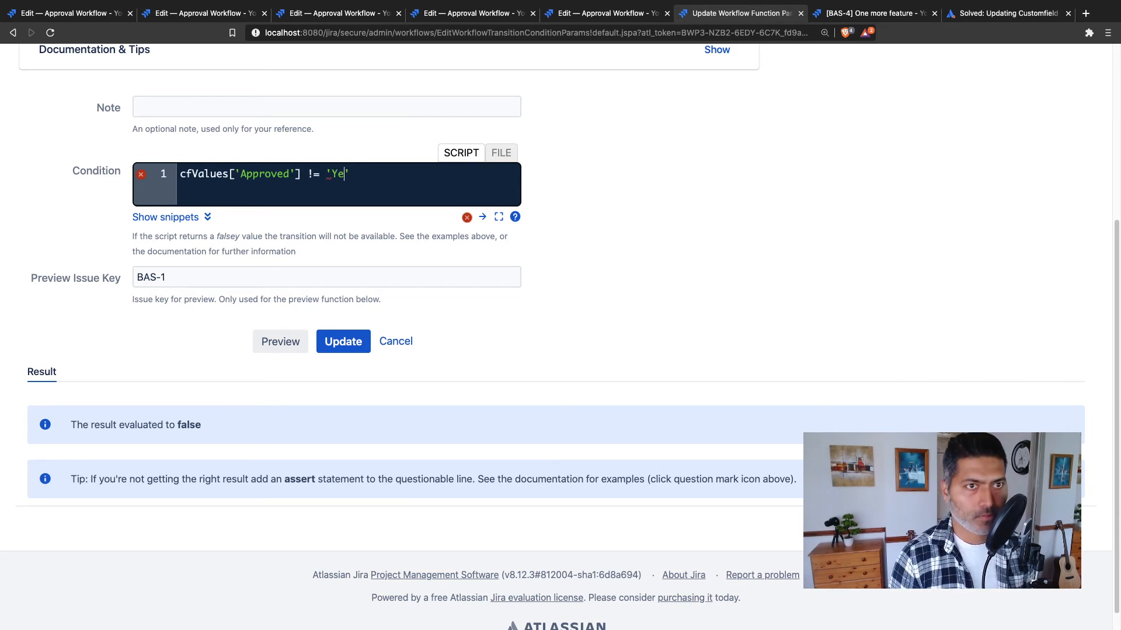
{"action": "left_click", "coordinate": [272, 346]}
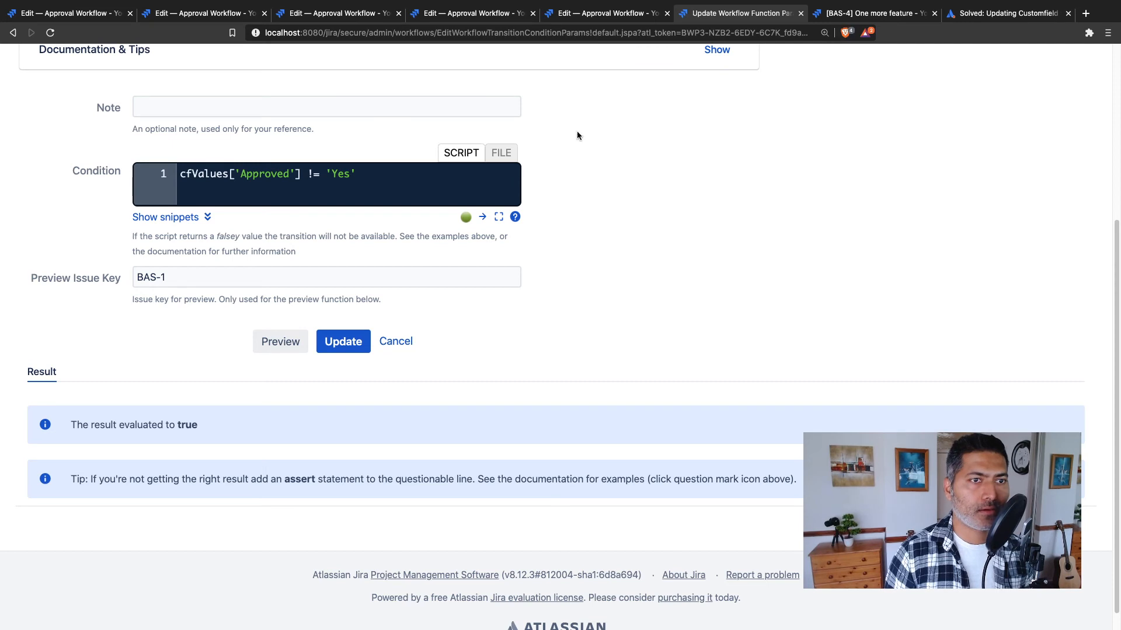
Step: Set the preview issue key to BAS-4 and preview the condition script against that issue
{"action": "left_click", "coordinate": [222, 281]}
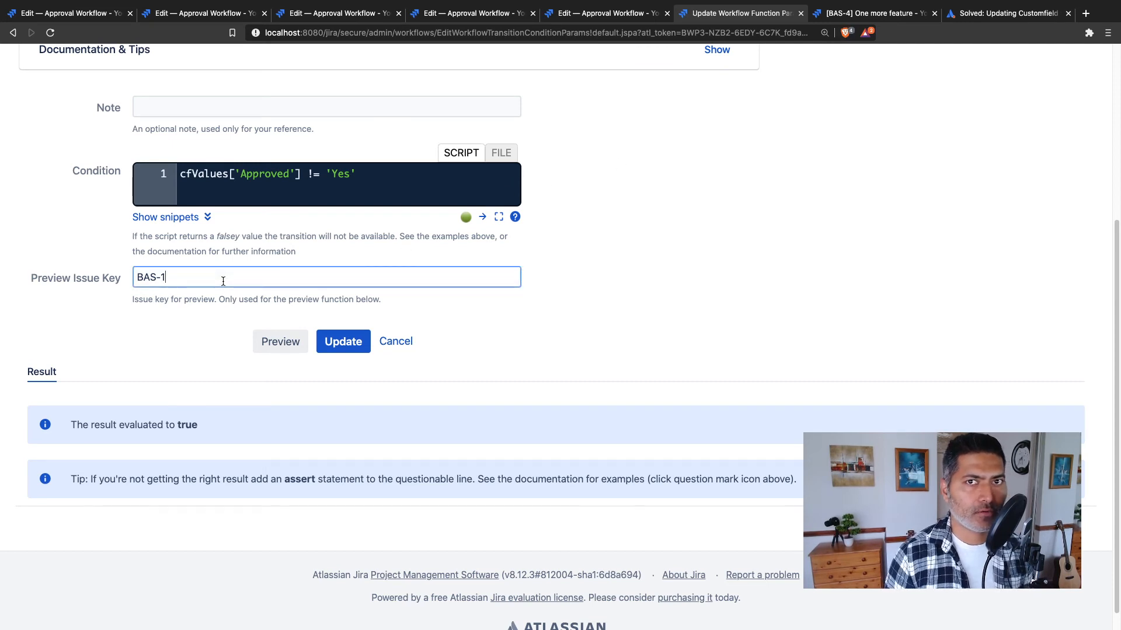
{"action": "left_click", "coordinate": [829, 16]}
{"action": "left_click", "coordinate": [724, 20]}
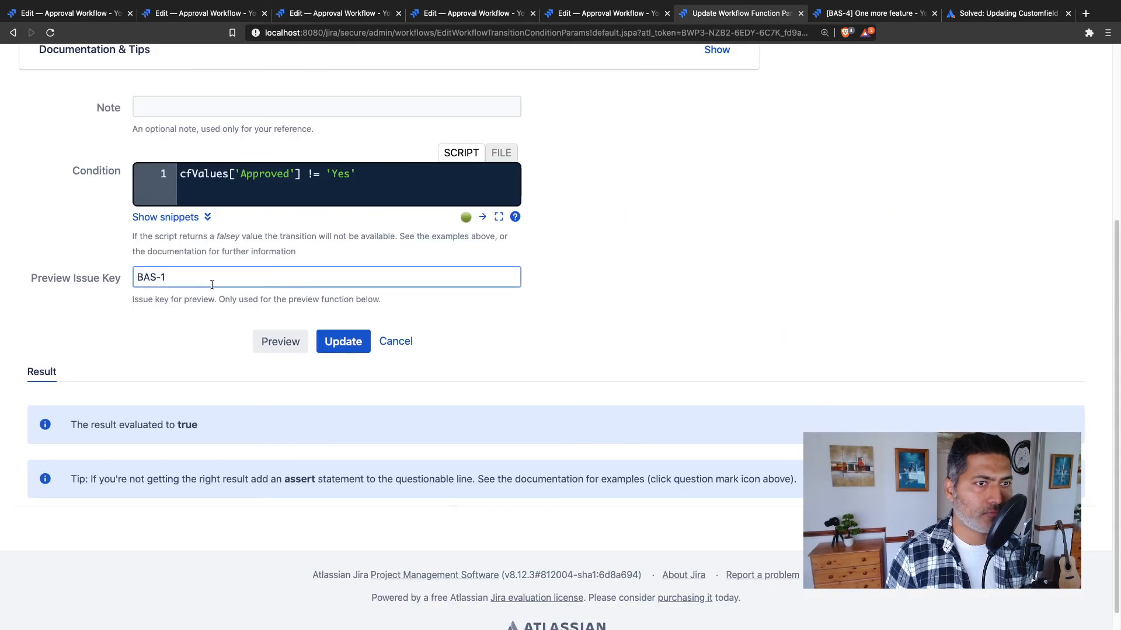
{"action": "key", "text": "BackSpace"}
{"action": "type", "text": "4"}
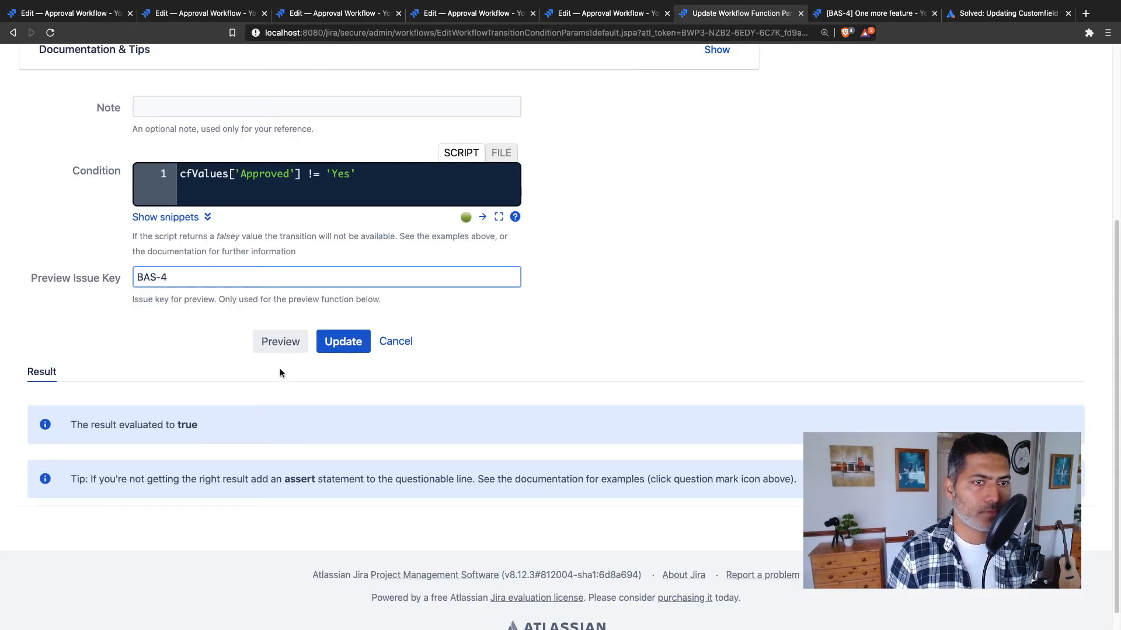
{"action": "left_click", "coordinate": [283, 349]}
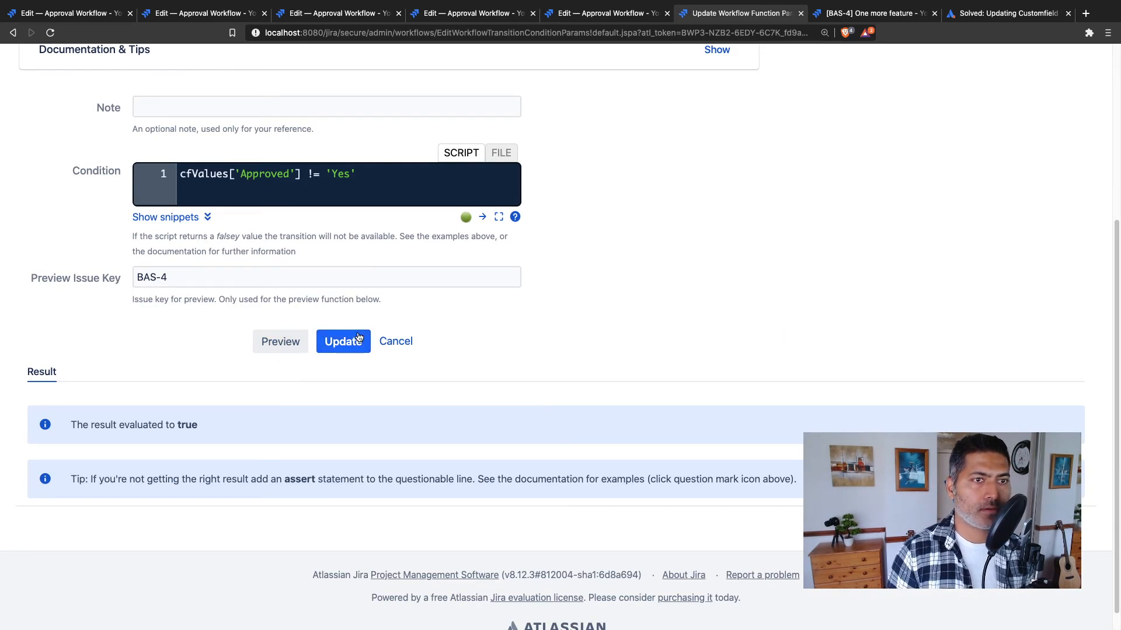
Step: Edit issue BAS-4 to set its Approved checkbox to Yes and save the change
{"action": "left_click", "coordinate": [858, 16]}
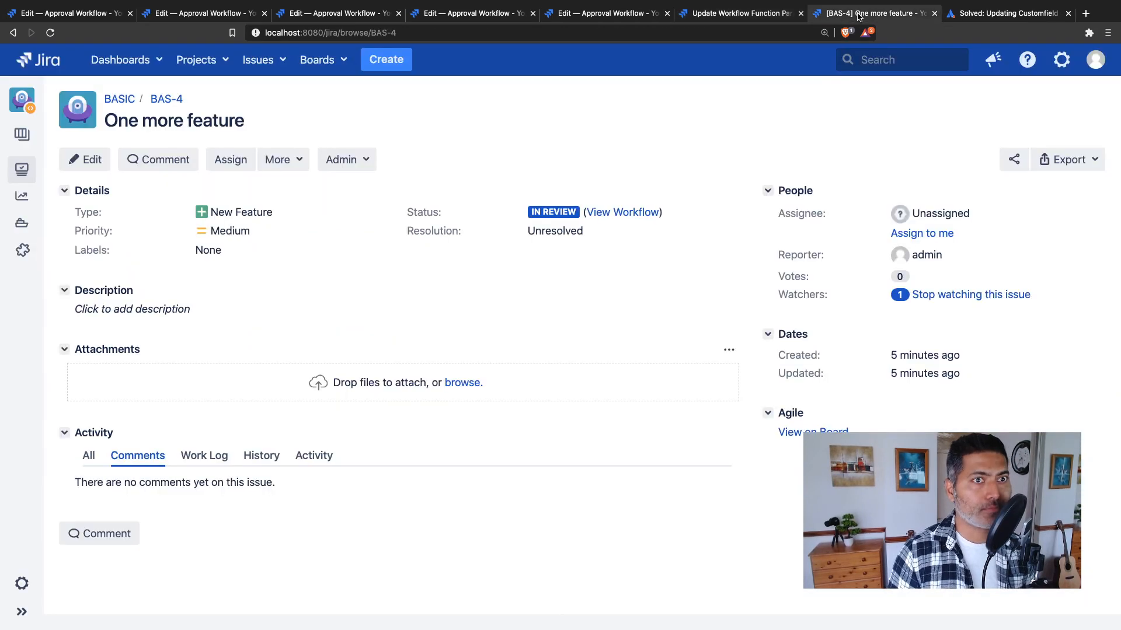
{"action": "left_click", "coordinate": [83, 159]}
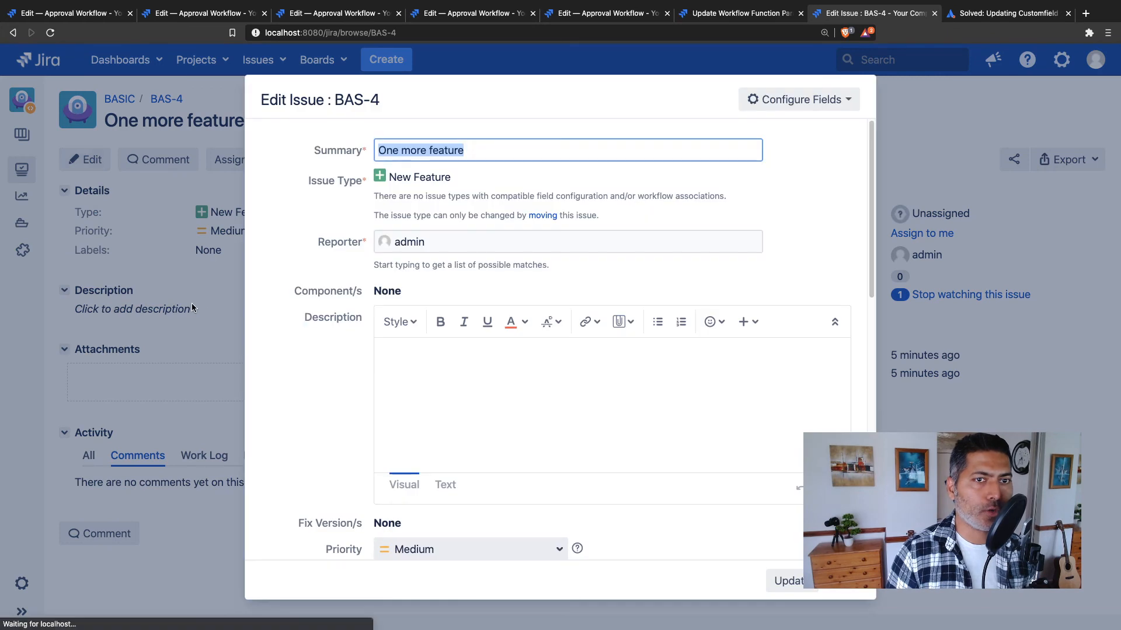
{"action": "scroll", "coordinate": [320, 380], "scroll_direction": "down", "scroll_amount": 10}
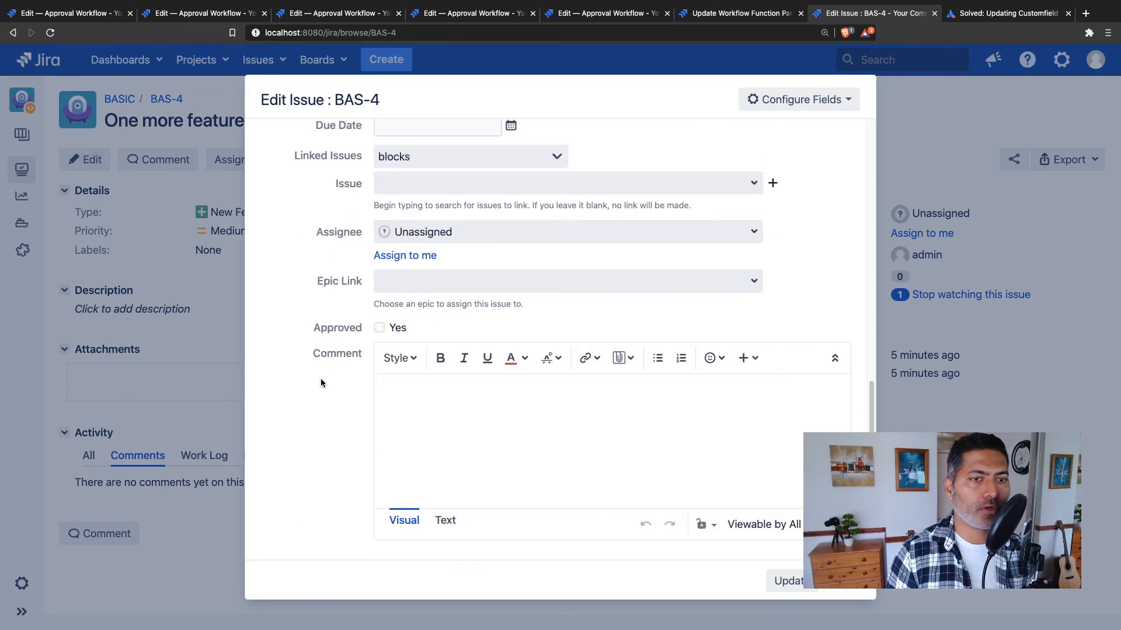
{"action": "left_click", "coordinate": [379, 327]}
{"action": "left_click", "coordinate": [797, 580]}
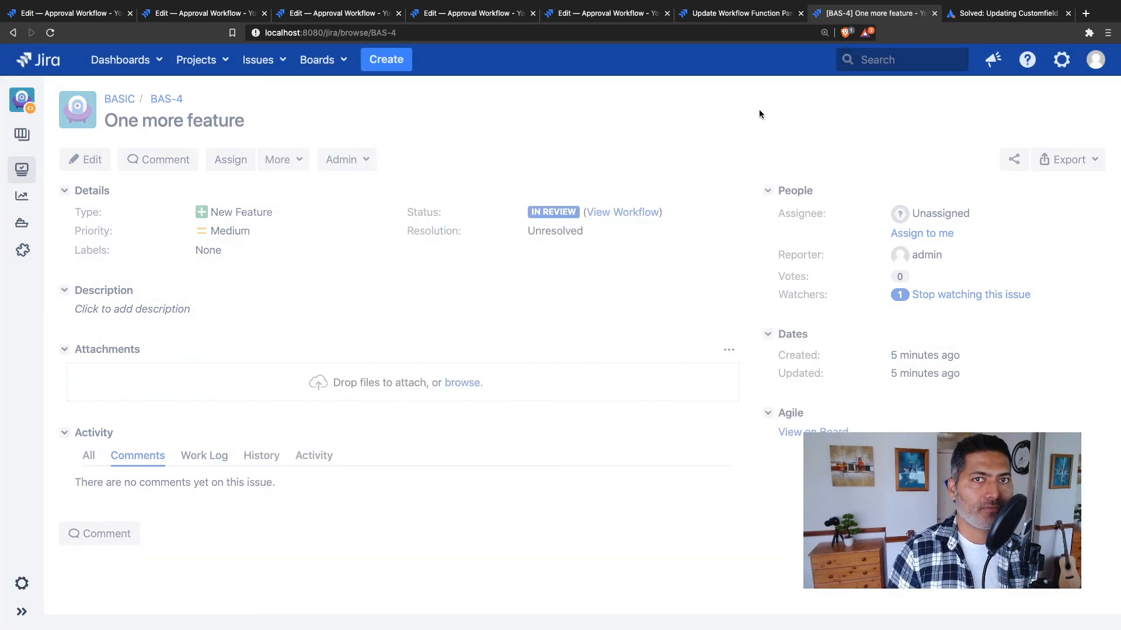
Step: Change the condition script to cfValues['Approved']*.value.contains('Yes') and preview it against BAS-4
{"action": "left_click", "coordinate": [747, 13]}
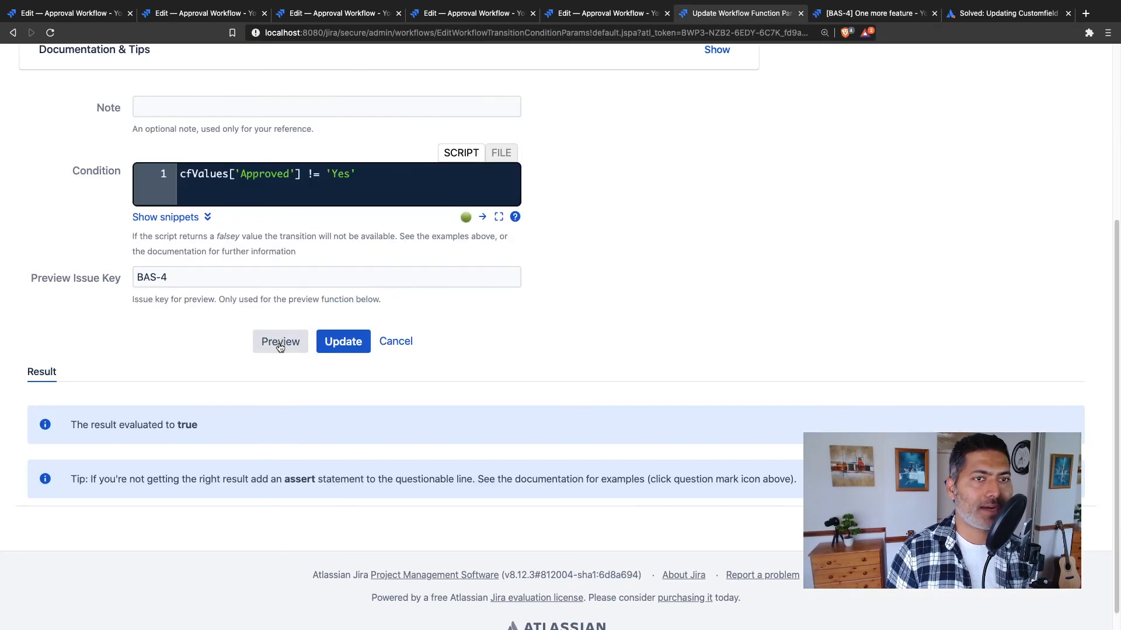
{"action": "left_click", "coordinate": [303, 173]}
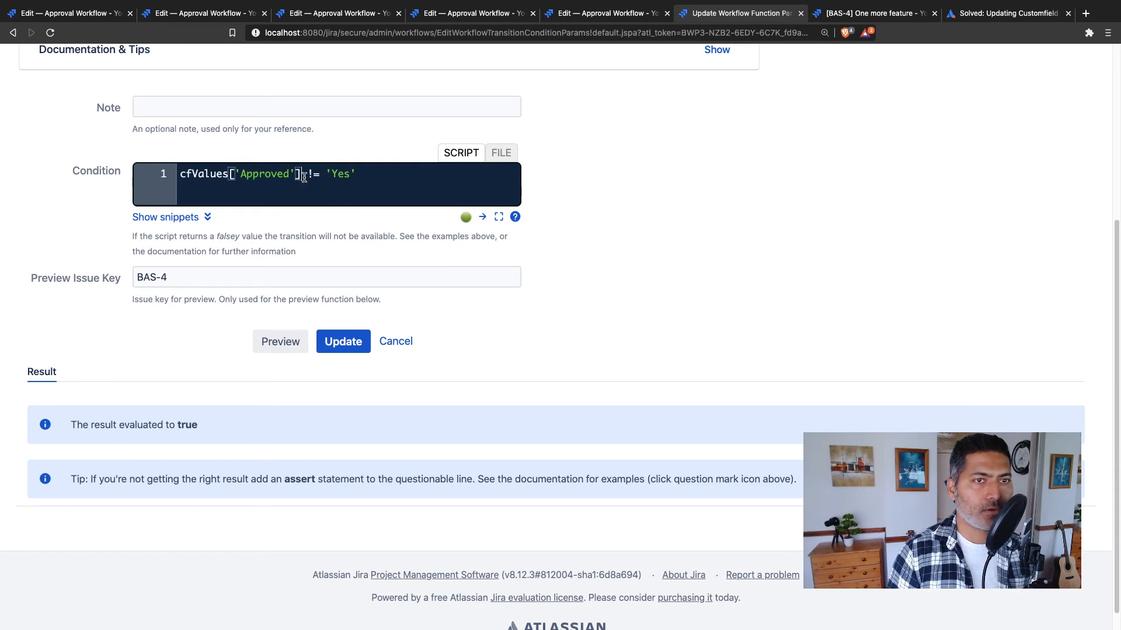
{"action": "type", "text": "*"}
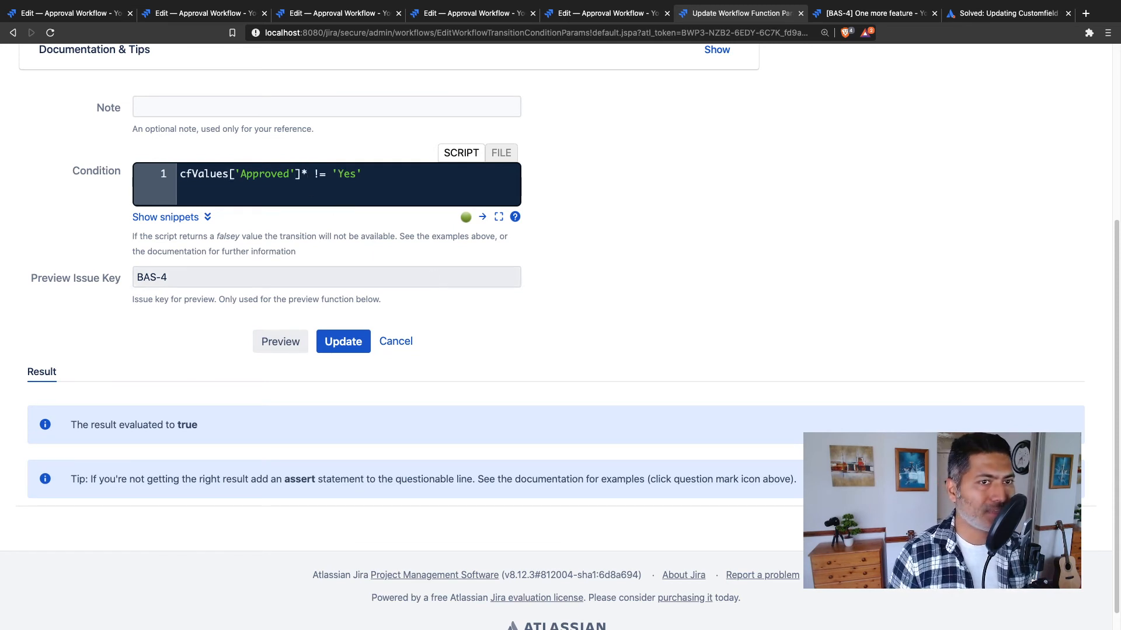
{"action": "type", "text": ".valu"}
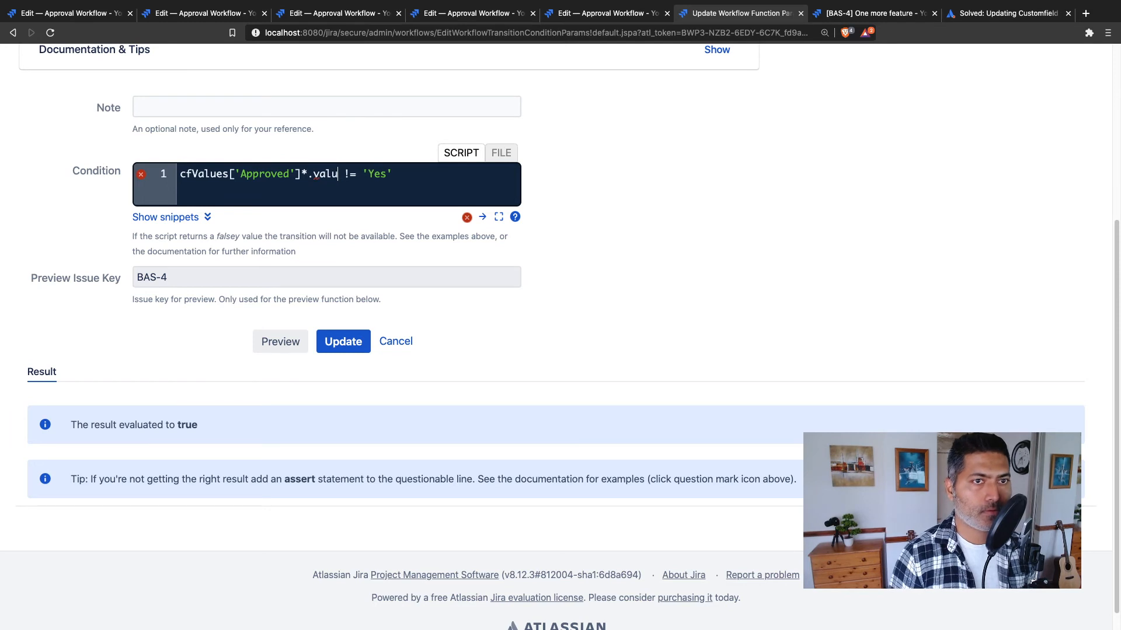
{"action": "type", "text": "e"}
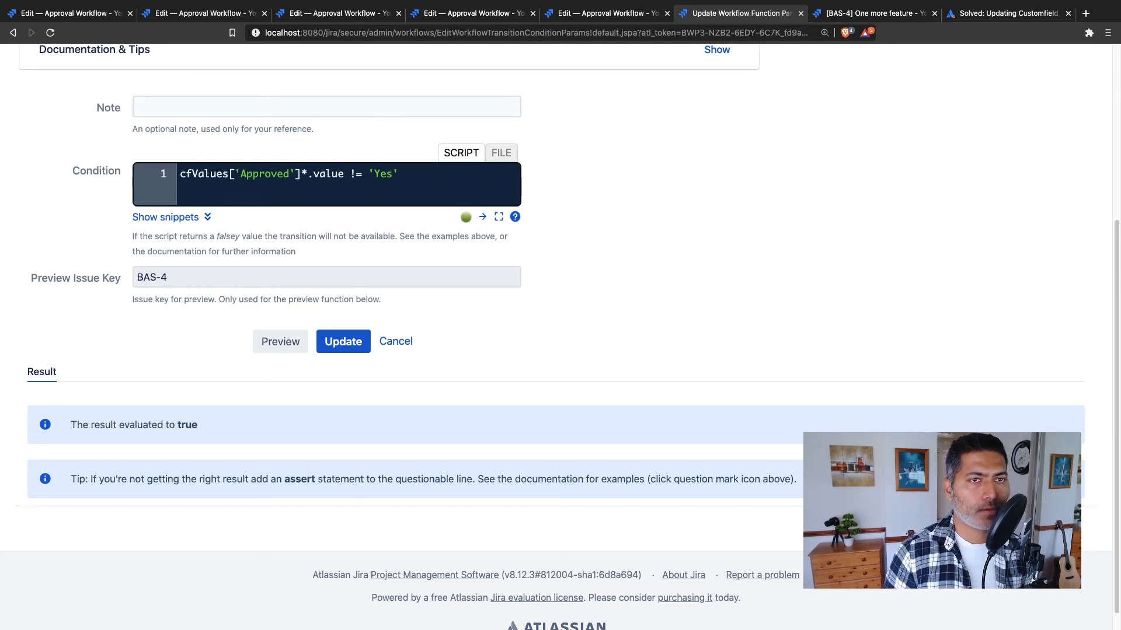
{"action": "key", "text": "shift+End"}
{"action": "key", "text": "BackSpace"}
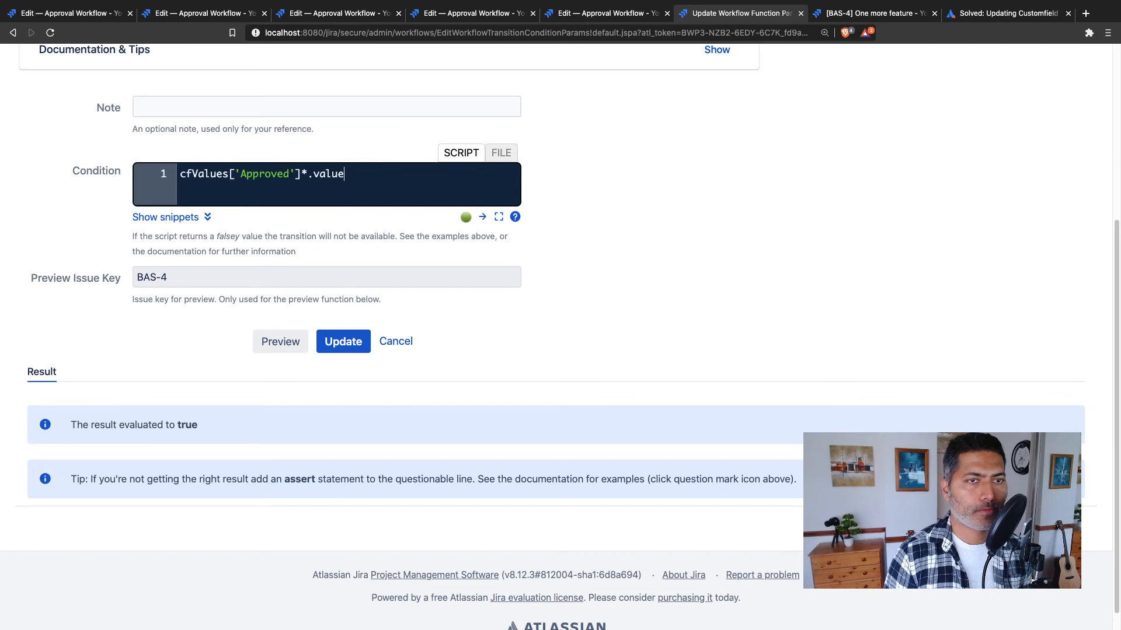
{"action": "type", "text": ".cont"}
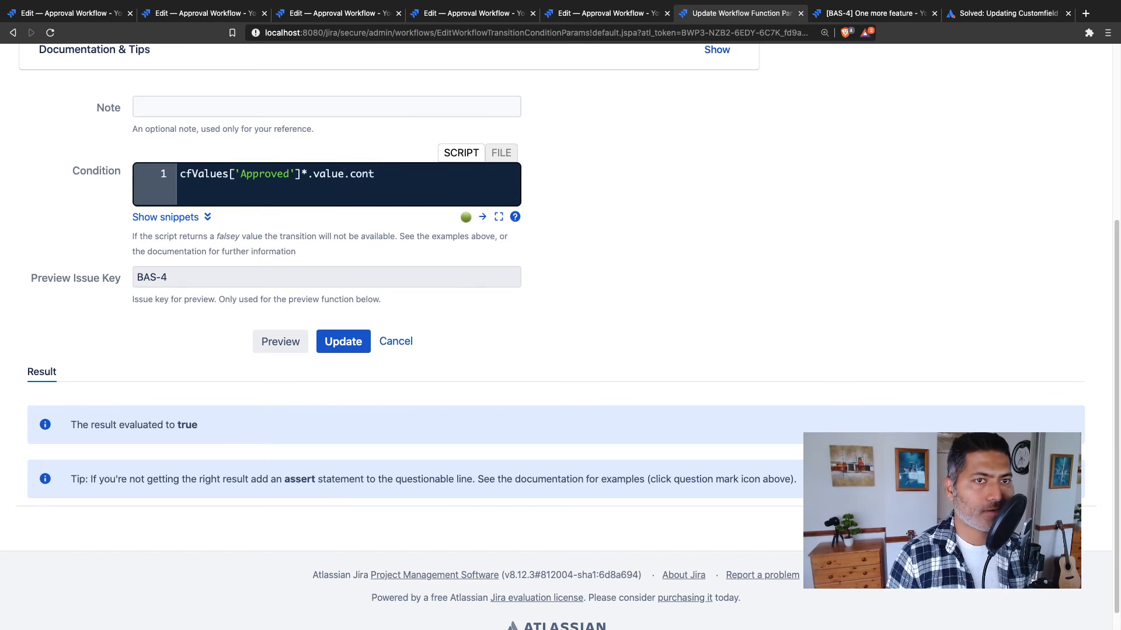
{"action": "type", "text": "ains("}
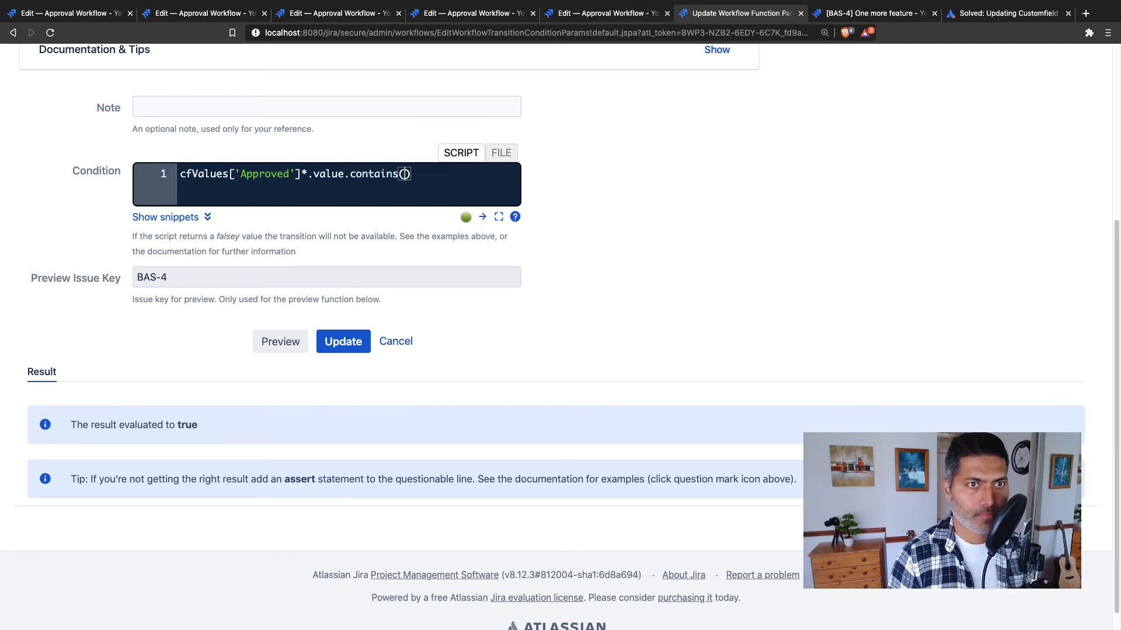
{"action": "type", "text": "'"}
{"action": "type", "text": "Yes"}
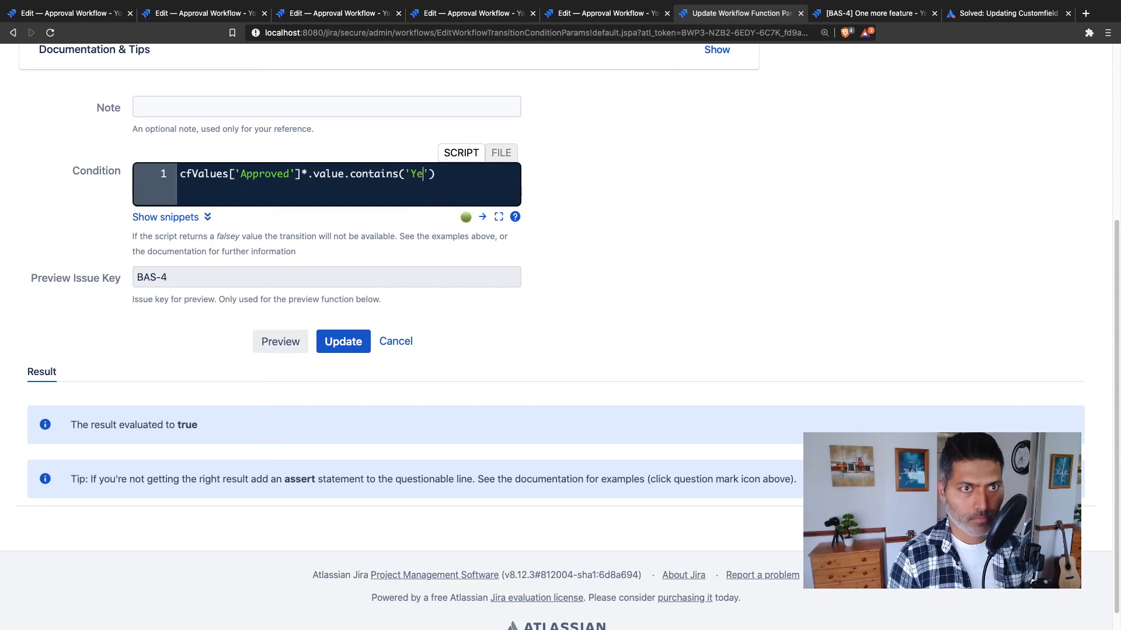
{"action": "left_click", "coordinate": [281, 344]}
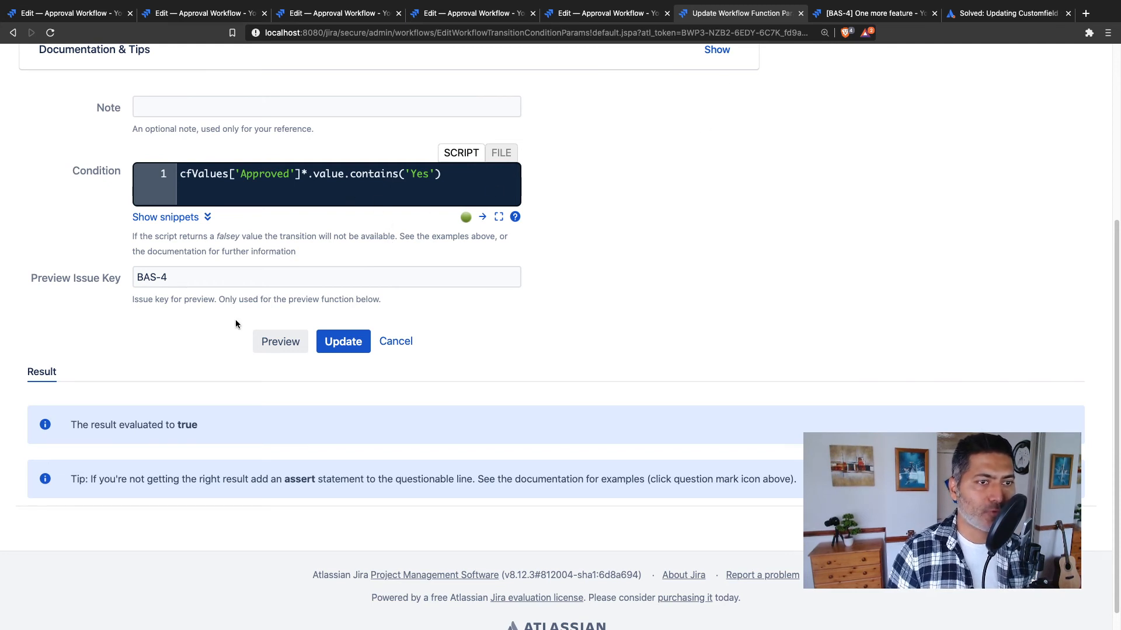
Step: Clear the Yes option of the Approved field on BAS-4 and preview the condition script against that issue again
{"action": "left_click", "coordinate": [873, 13]}
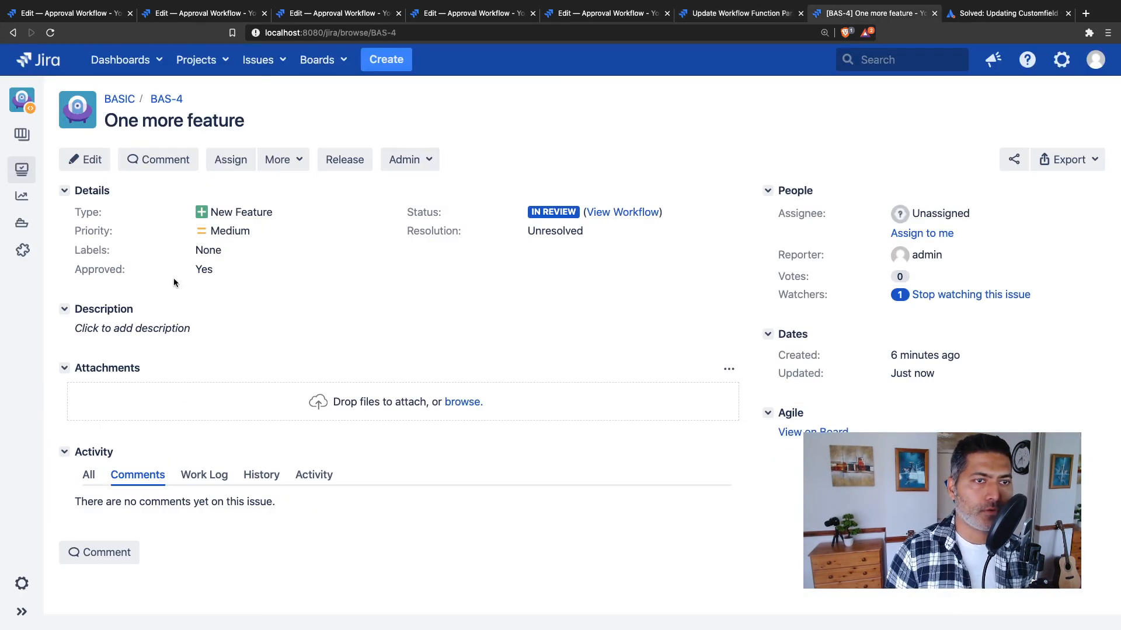
{"action": "left_click", "coordinate": [245, 273]}
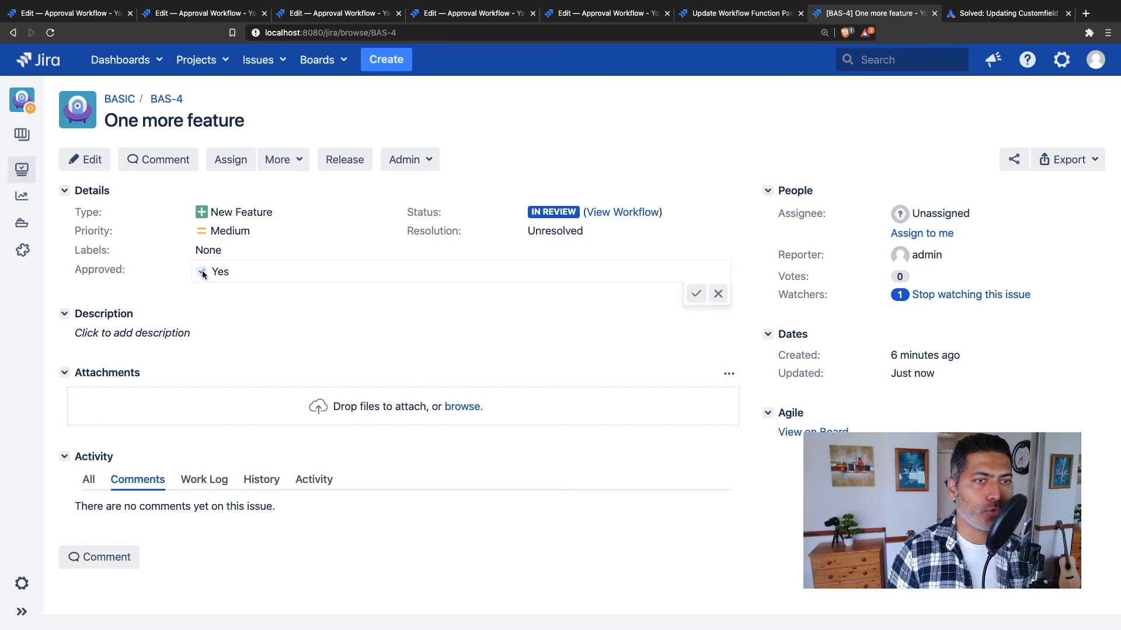
{"action": "left_click", "coordinate": [506, 332]}
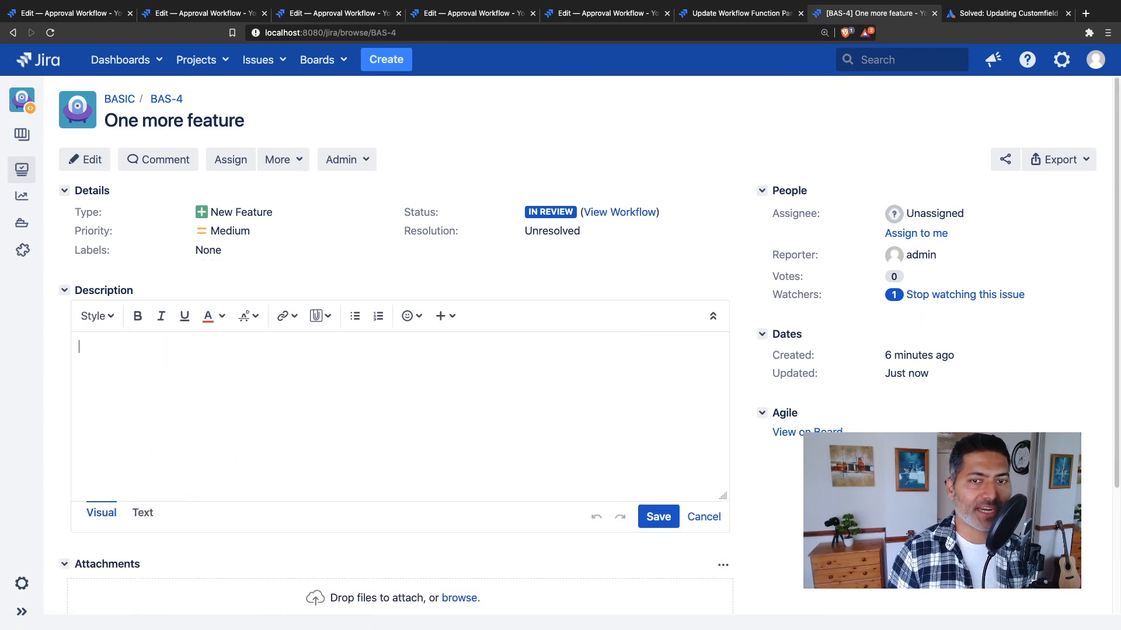
{"action": "left_click", "coordinate": [790, 112]}
{"action": "left_click", "coordinate": [704, 18]}
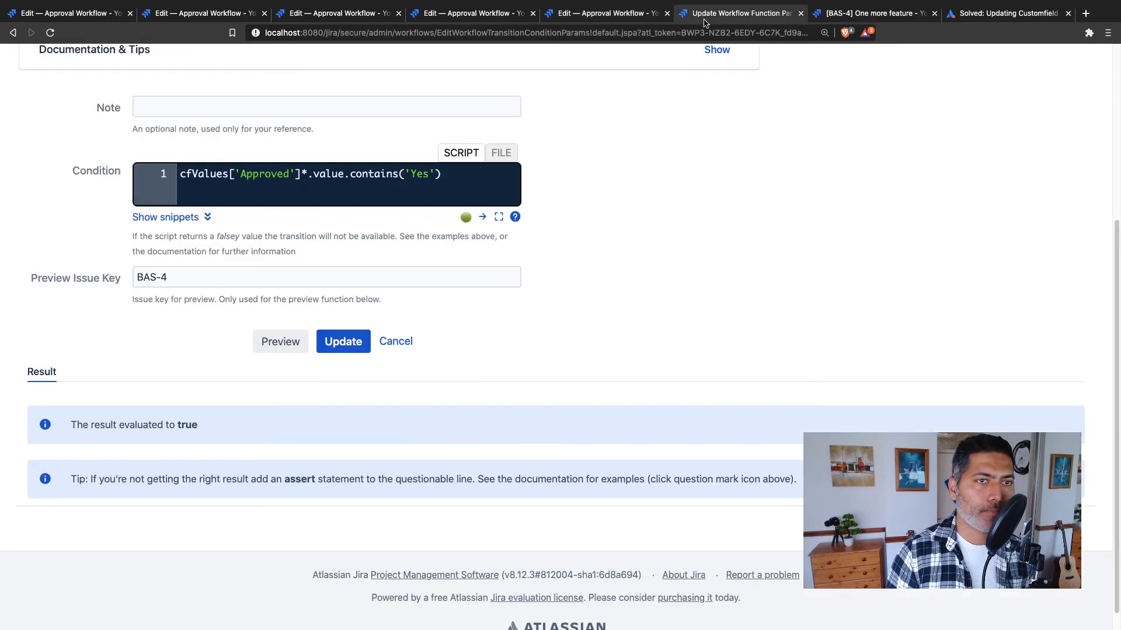
{"action": "left_click", "coordinate": [277, 345]}
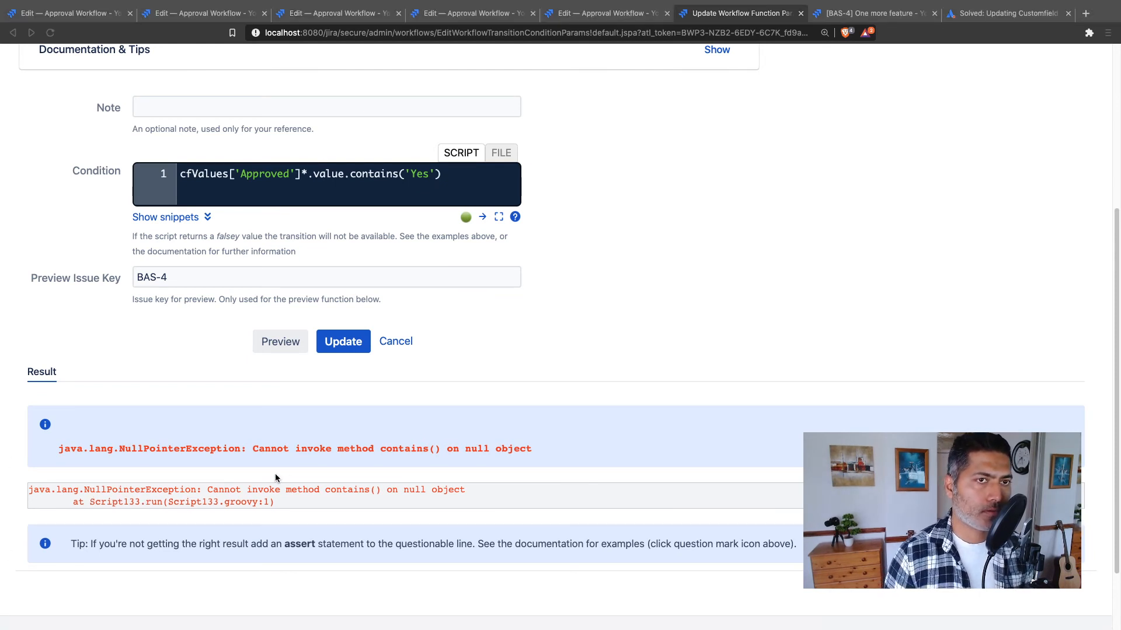
Step: Make the condition script null-safe as cfValues['Approved']*.value?.contains('Yes') and preview it against BAS-4
{"action": "left_click", "coordinate": [344, 179]}
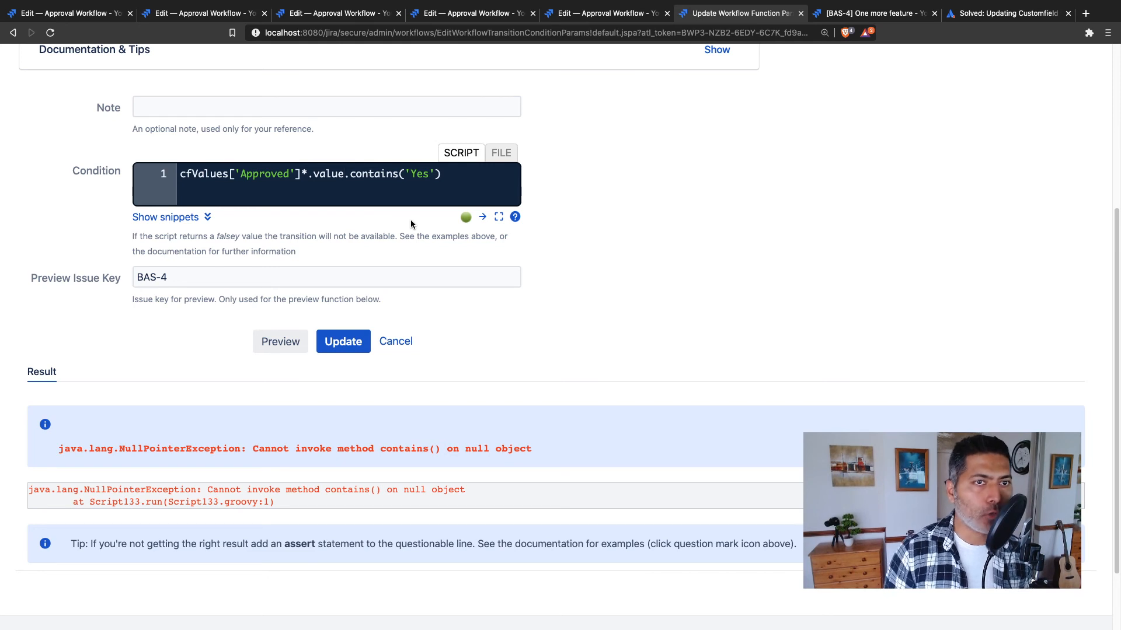
{"action": "type", "text": "?"}
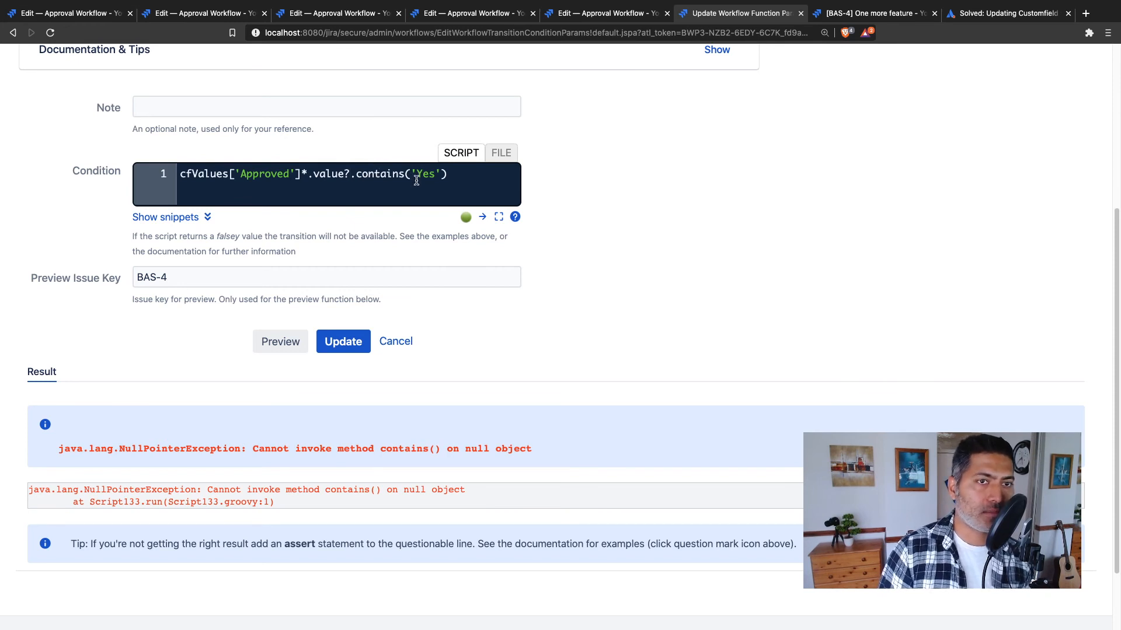
{"action": "left_click", "coordinate": [283, 346]}
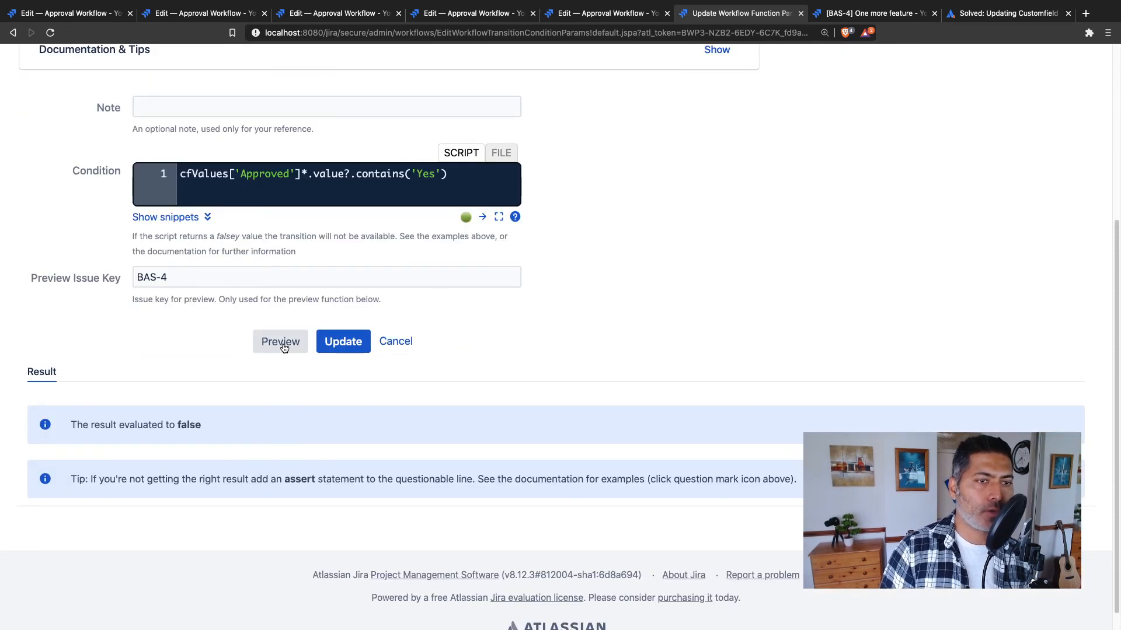
{"action": "triple_click", "coordinate": [198, 430]}
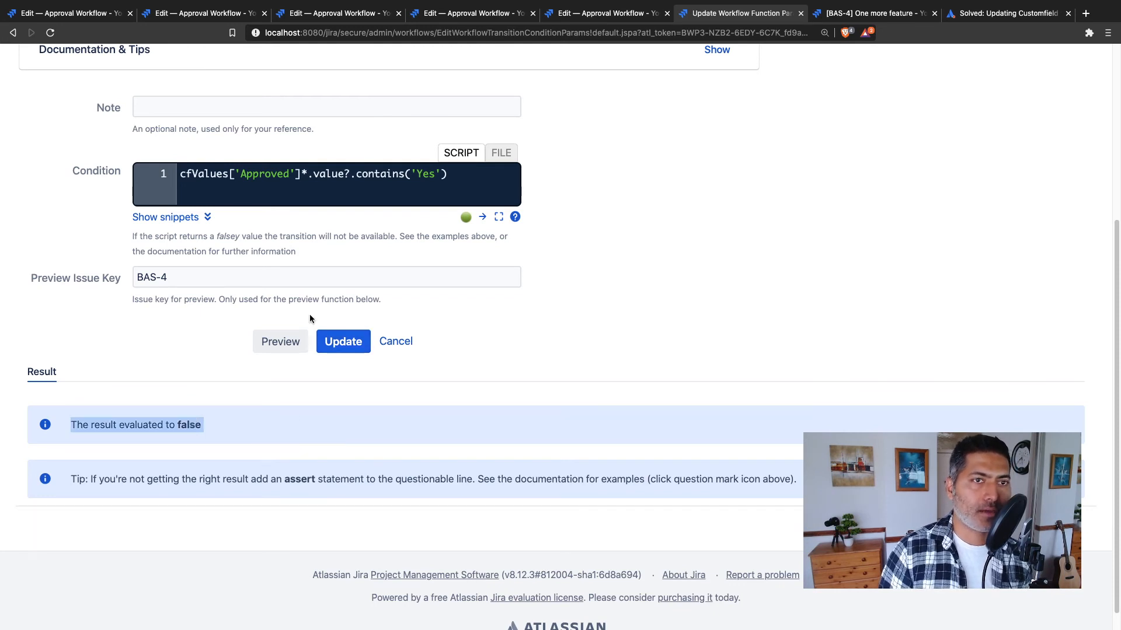
Step: Negate the condition script to !cfValues['Approved']*.value?.contains('Yes'), preview it, and compare the result with issue BAS-4
{"action": "left_click", "coordinate": [383, 175]}
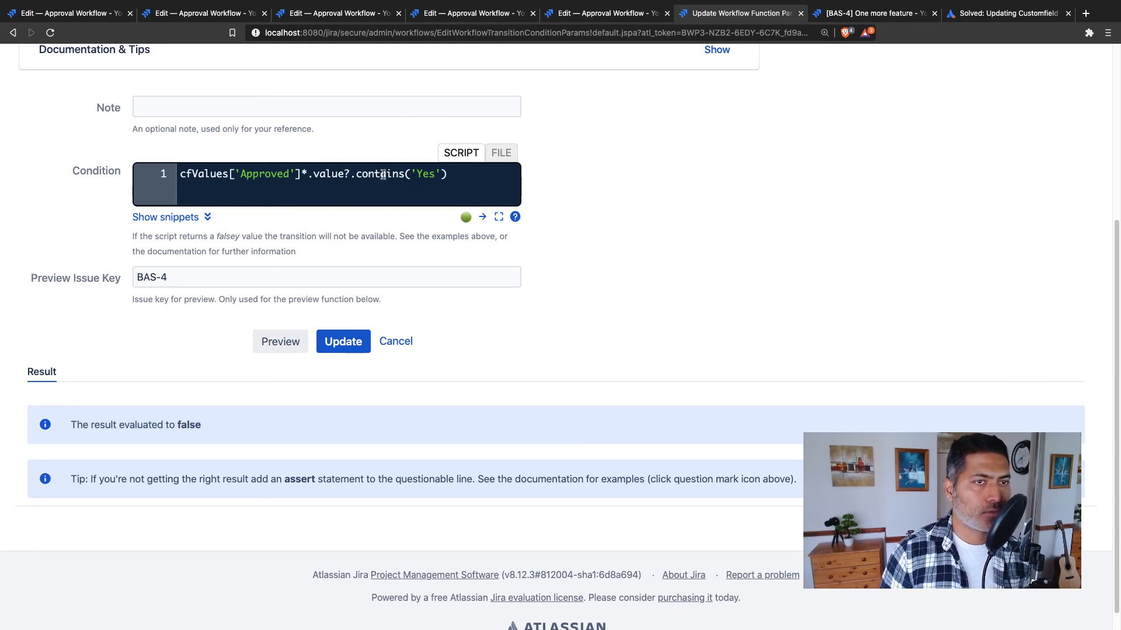
{"action": "key", "text": "Home"}
{"action": "type", "text": "!"}
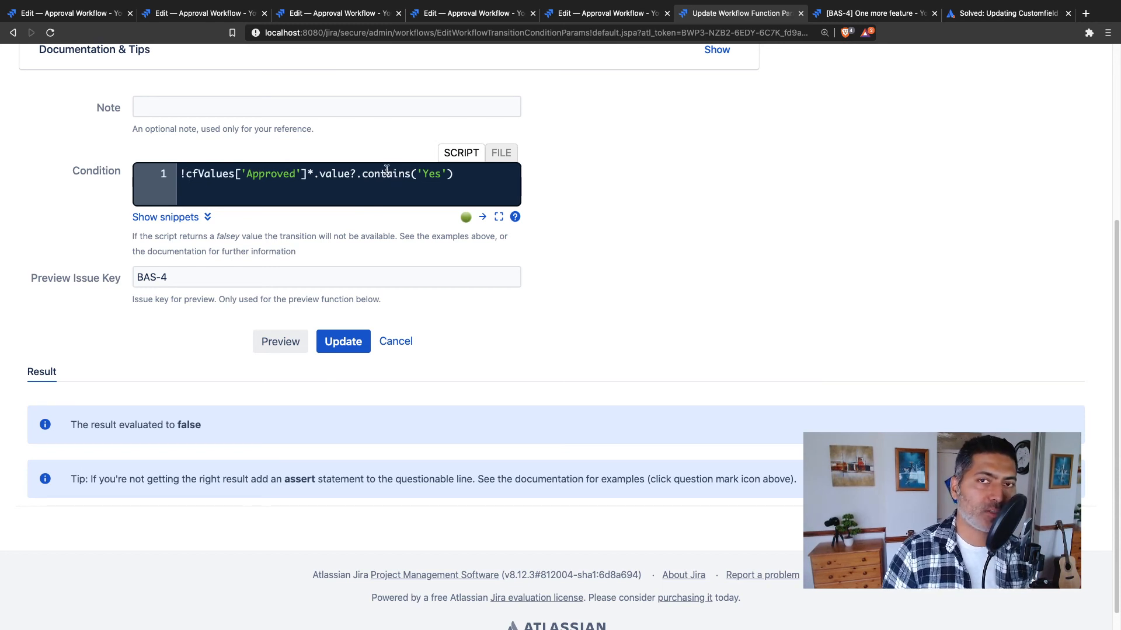
{"action": "left_click", "coordinate": [284, 345]}
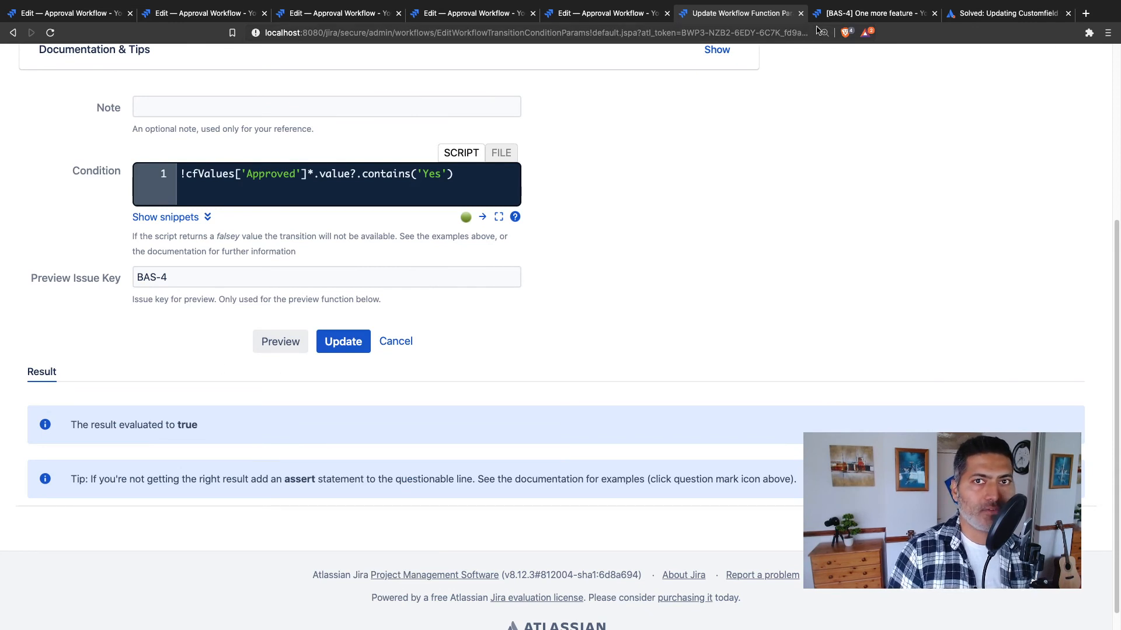
{"action": "left_click", "coordinate": [872, 13]}
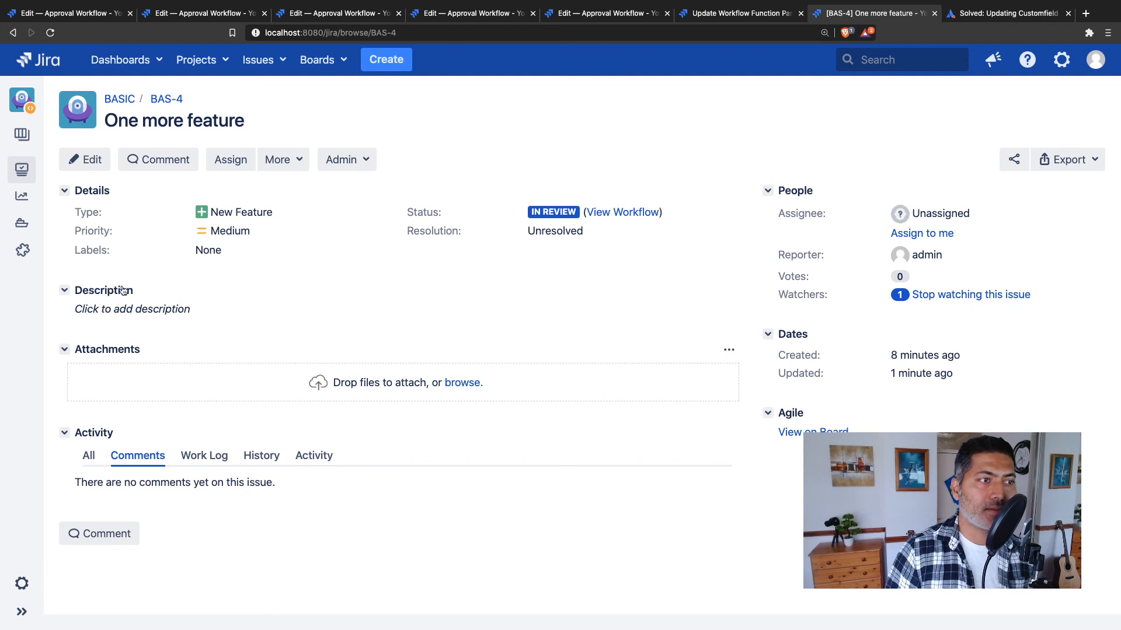
{"action": "left_click", "coordinate": [739, 17]}
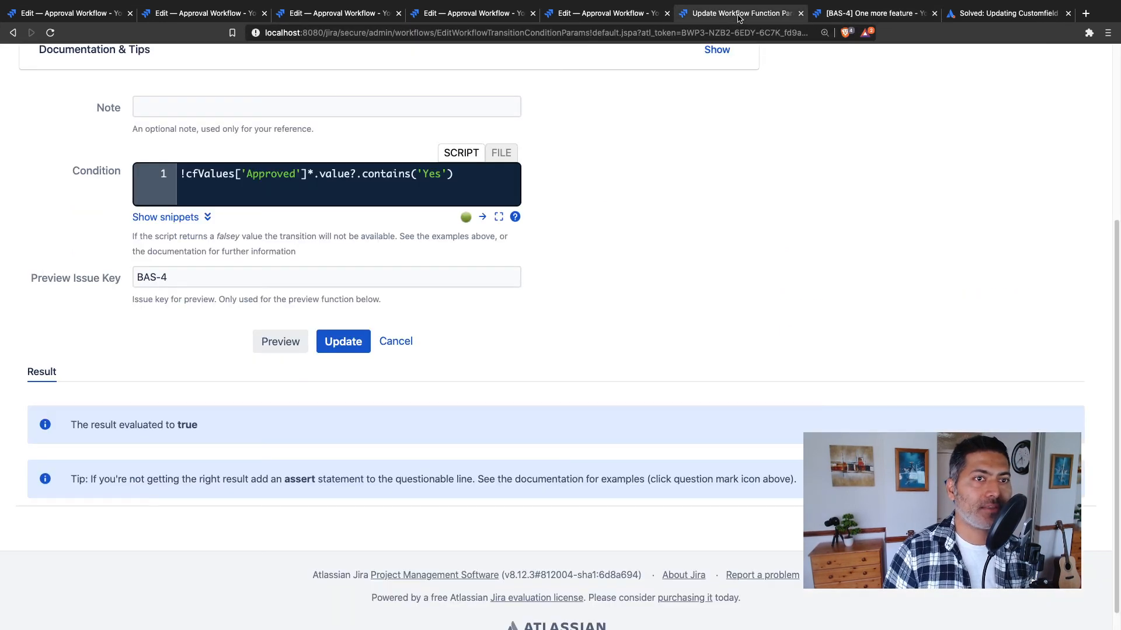
{"action": "left_click_drag", "start_coordinate": [461, 174], "coordinate": [337, 174]}
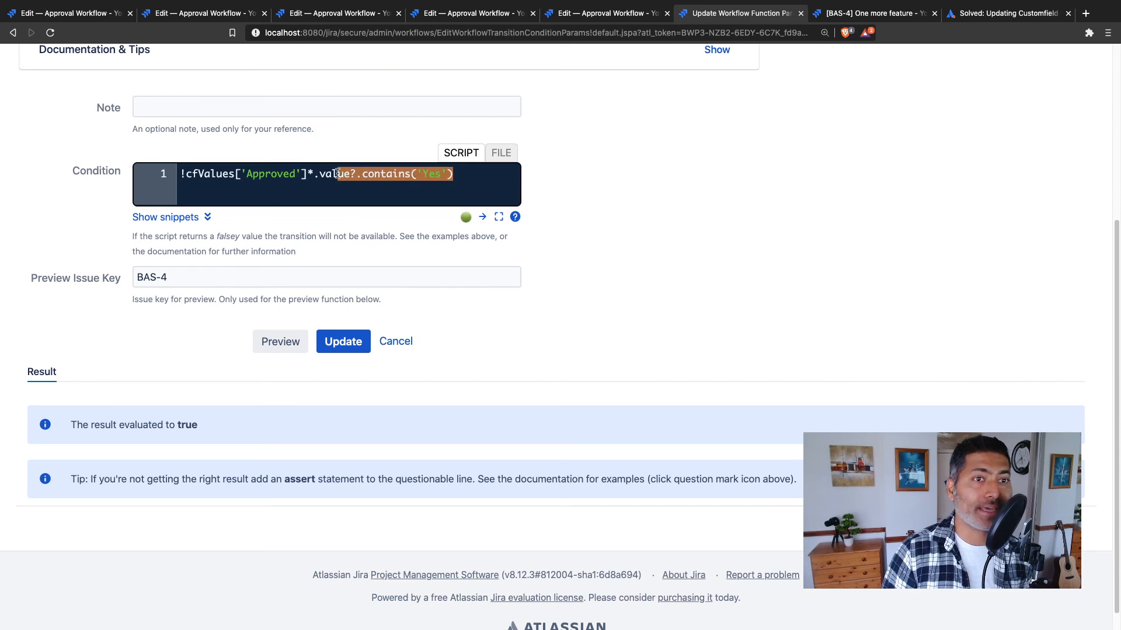
{"action": "left_click", "coordinate": [338, 174]}
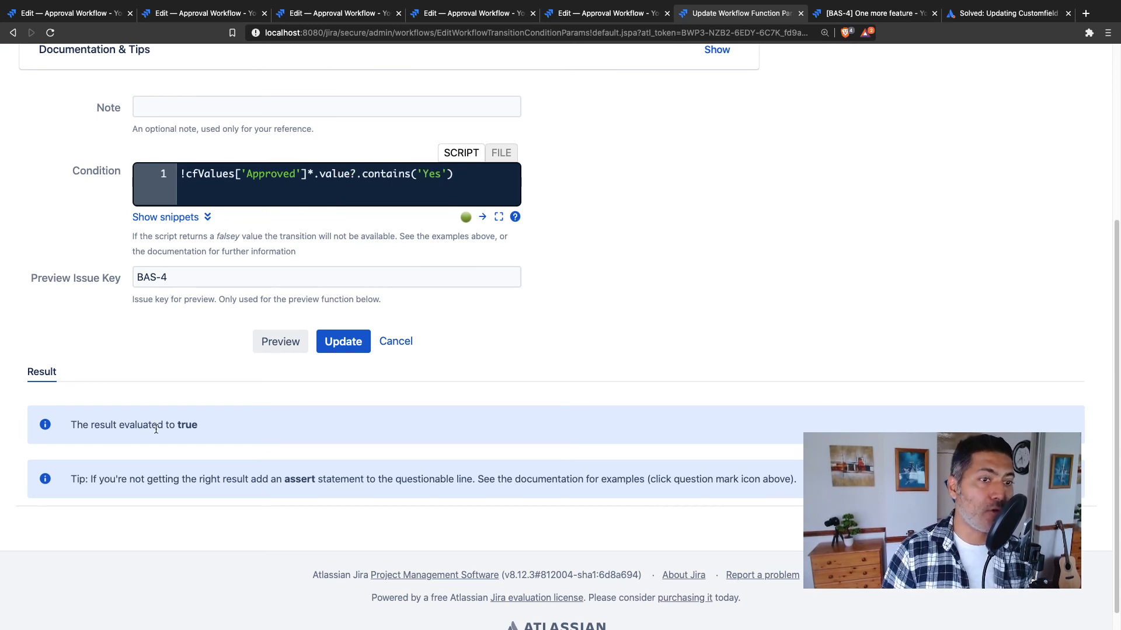
Step: Save the updated Approve condition and publish the Approval Workflow draft without a backup copy
{"action": "left_click", "coordinate": [343, 344]}
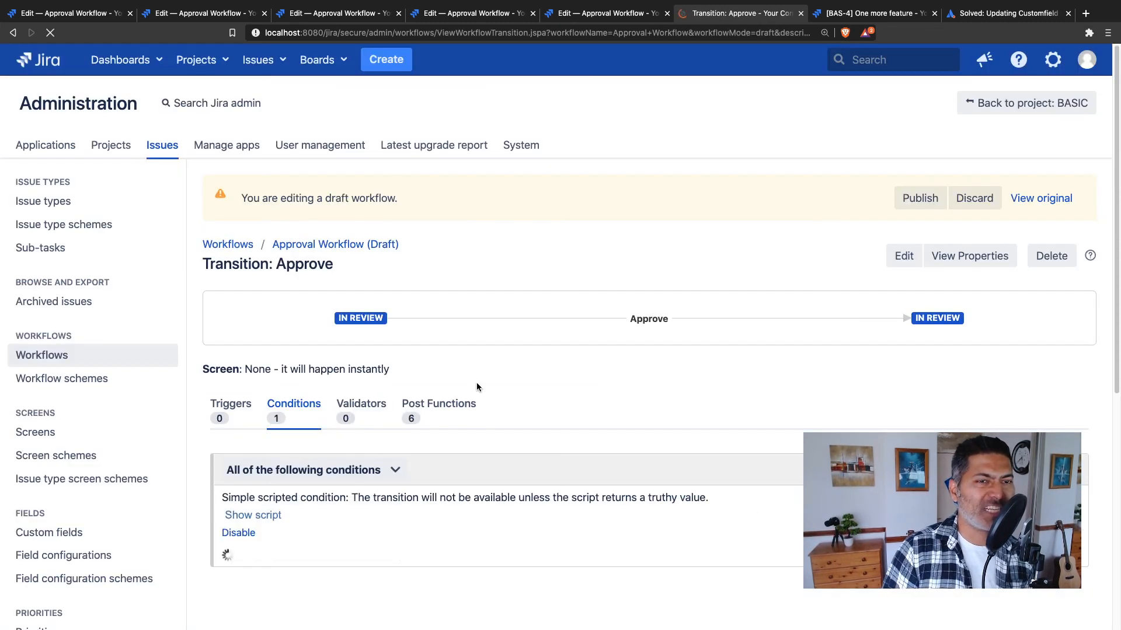
{"action": "left_click", "coordinate": [918, 200]}
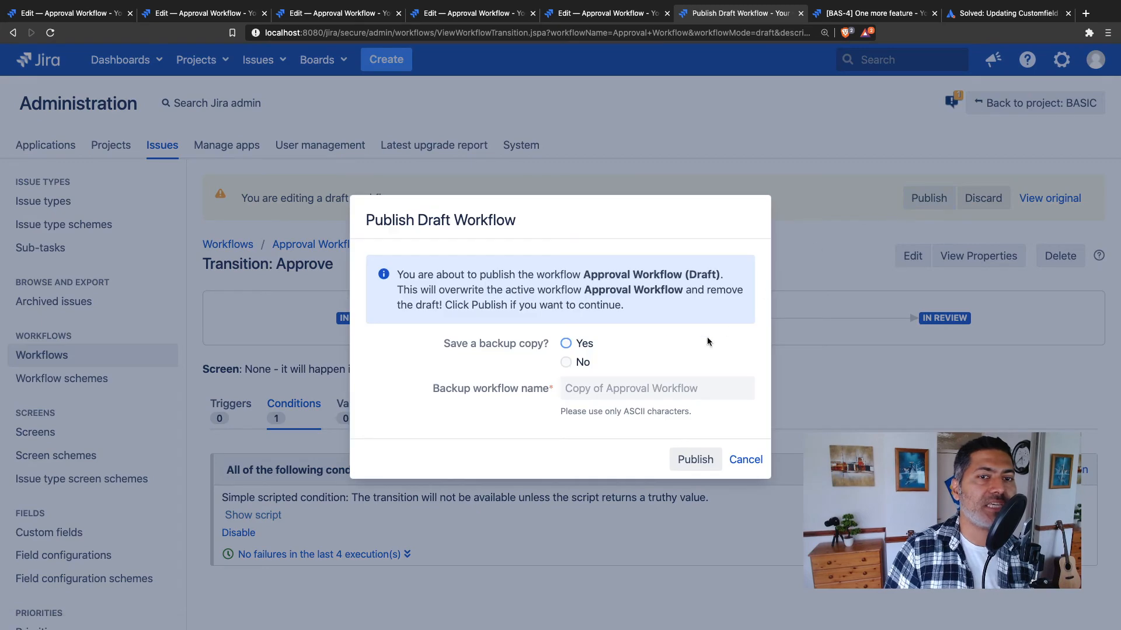
{"action": "left_click", "coordinate": [566, 362]}
{"action": "left_click", "coordinate": [694, 459]}
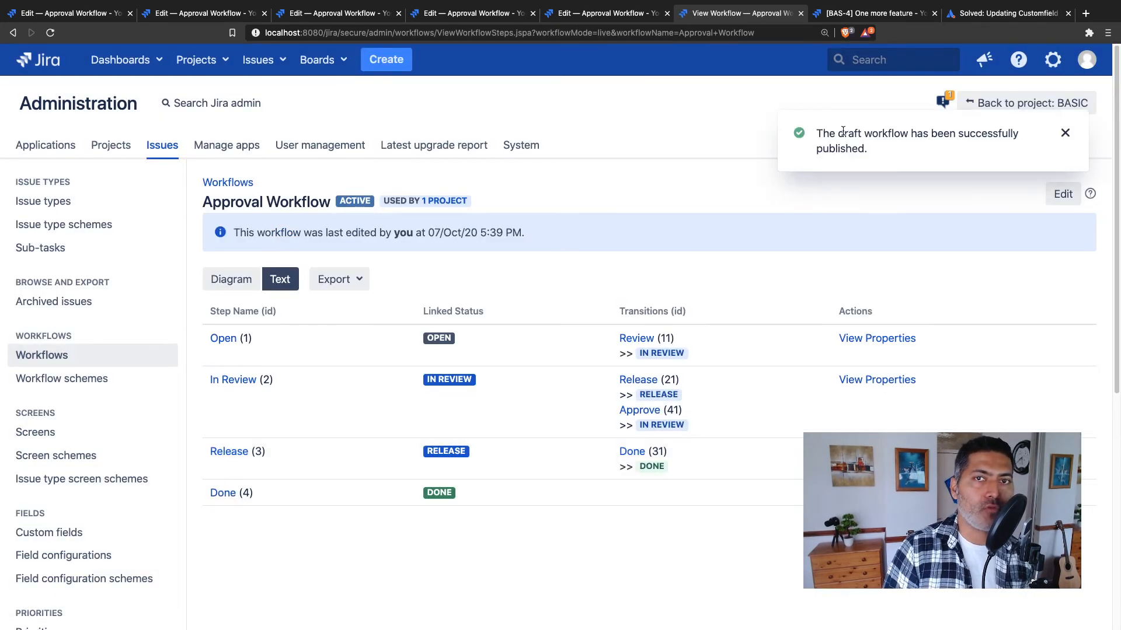
Step: Reload issue BAS-4 to run its Approve transition, and open the issue's workflow view
{"action": "left_click", "coordinate": [866, 14]}
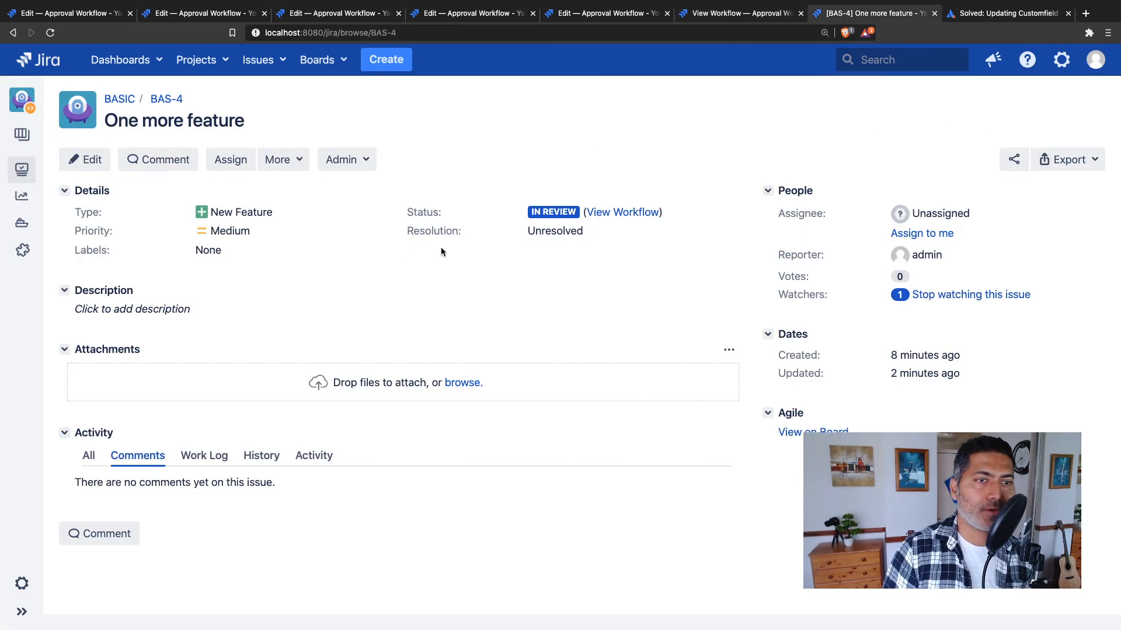
{"action": "left_click", "coordinate": [51, 34]}
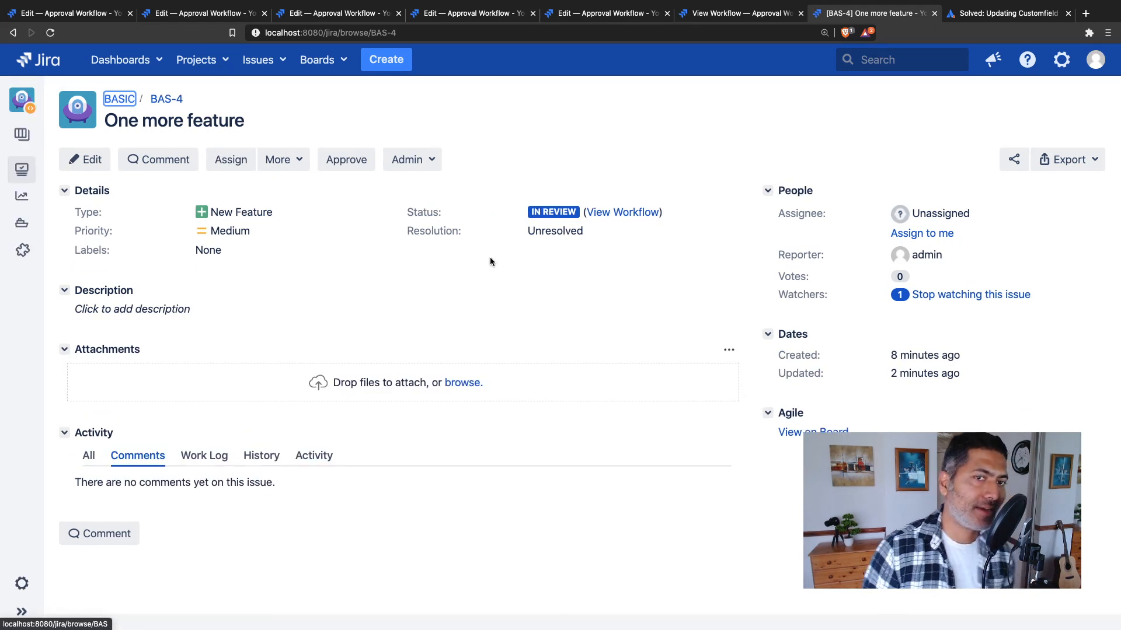
{"action": "left_click", "coordinate": [346, 160]}
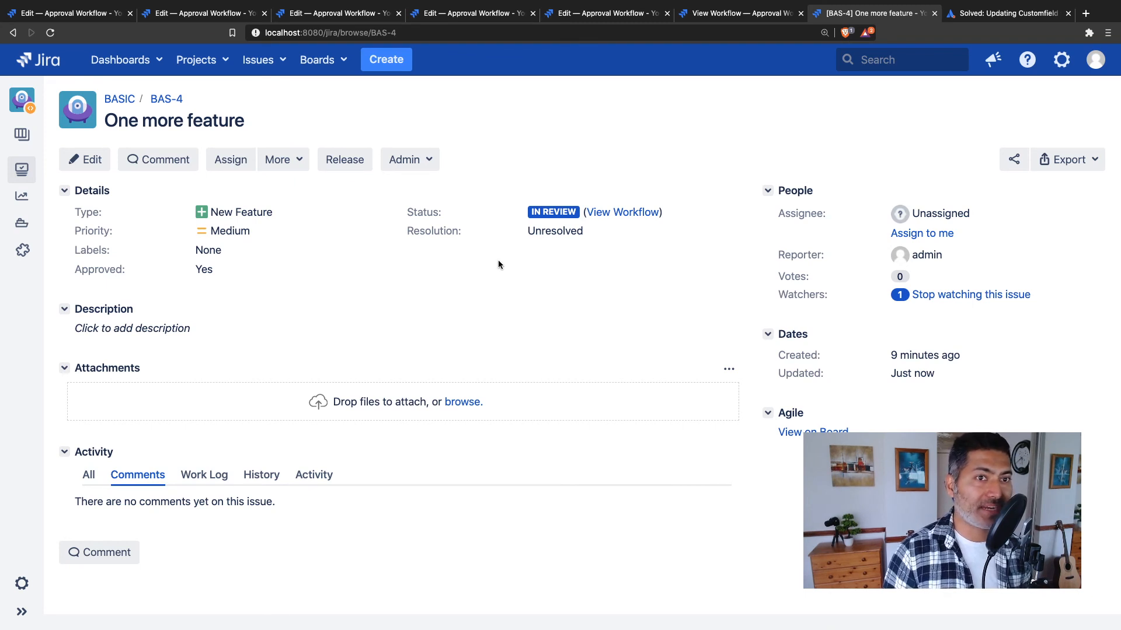
{"action": "left_click", "coordinate": [611, 213]}
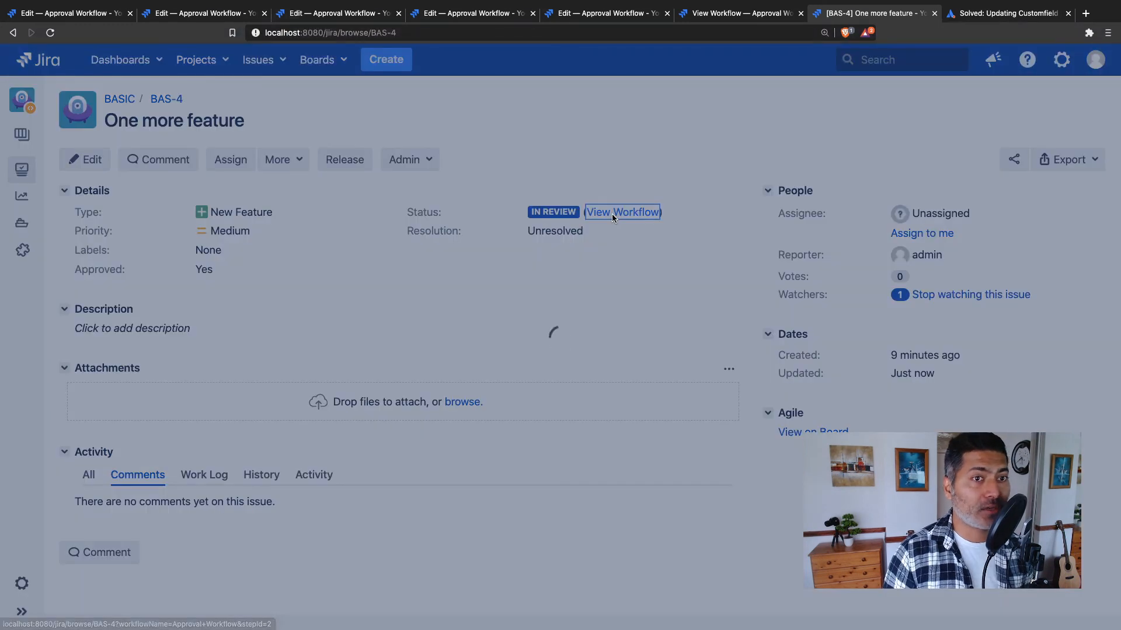